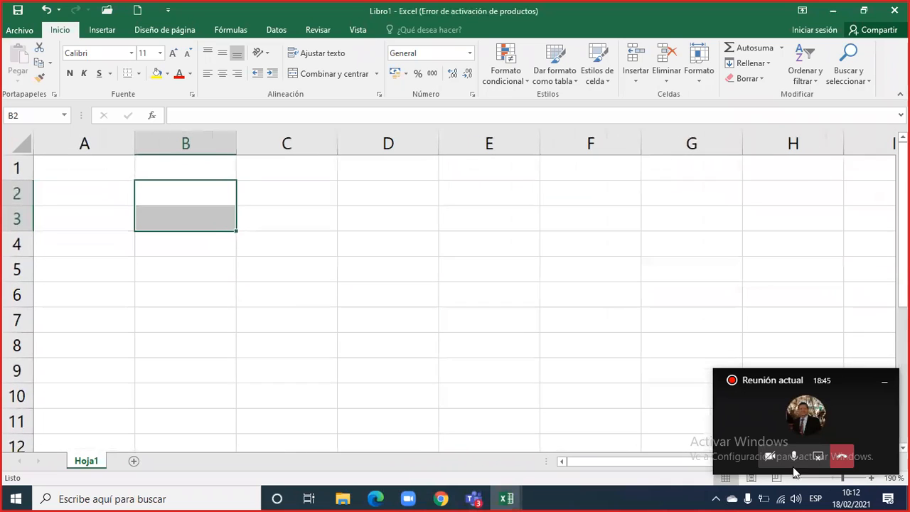
# - Enter "1. Evaluar inversiones : VAN y TIR....................." in cell A2 as the first outline item
pyautogui.moveTo(128, 197); pyautogui.dragTo(156, 196)
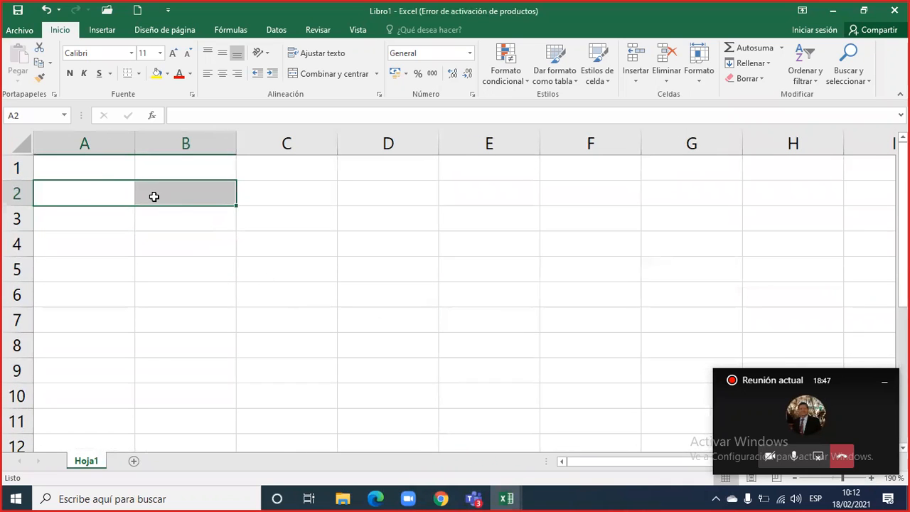
pyautogui.click(114, 201)
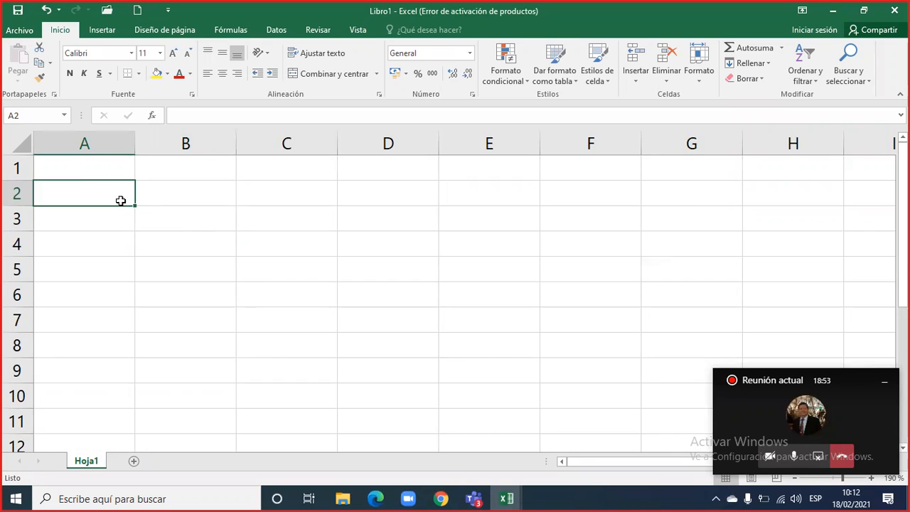
pyautogui.write('1')
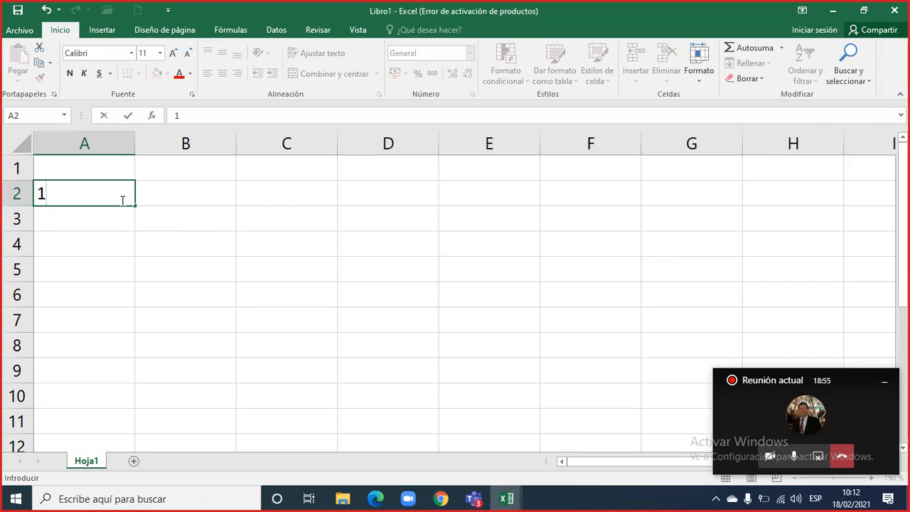
pyautogui.write('. Evaluar')
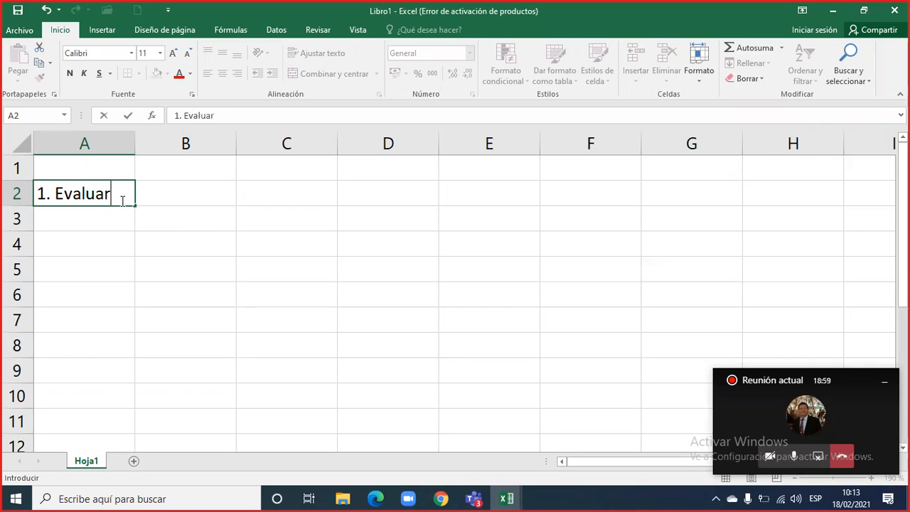
pyautogui.write(' inversiones ')
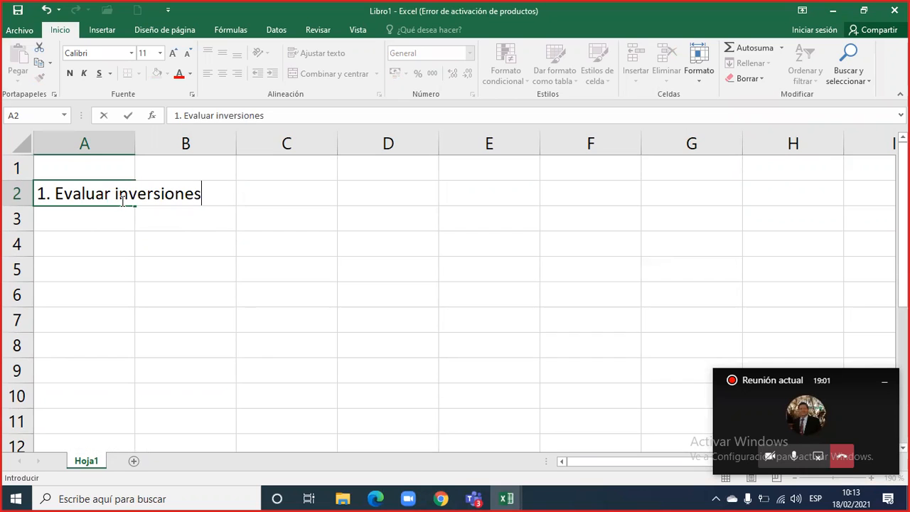
pyautogui.write(': VAN y TIR')
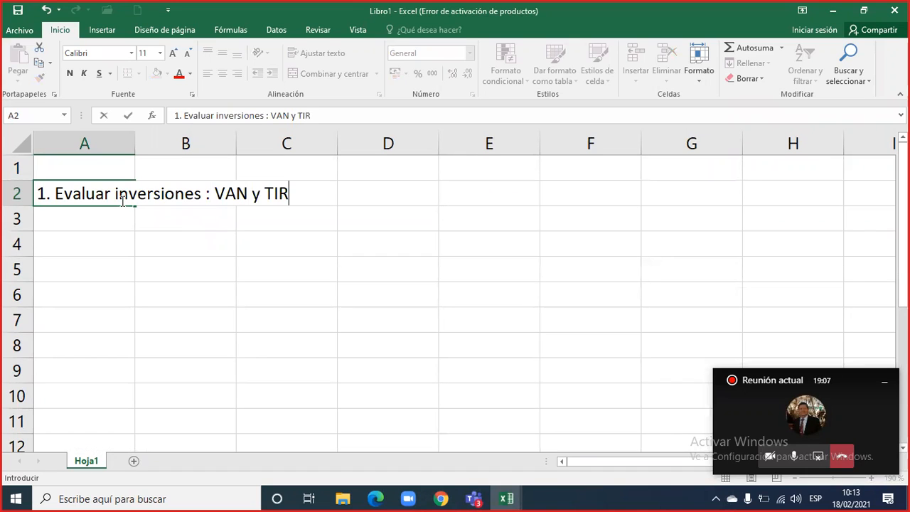
pyautogui.write('.....................')
pyautogui.press('Return')
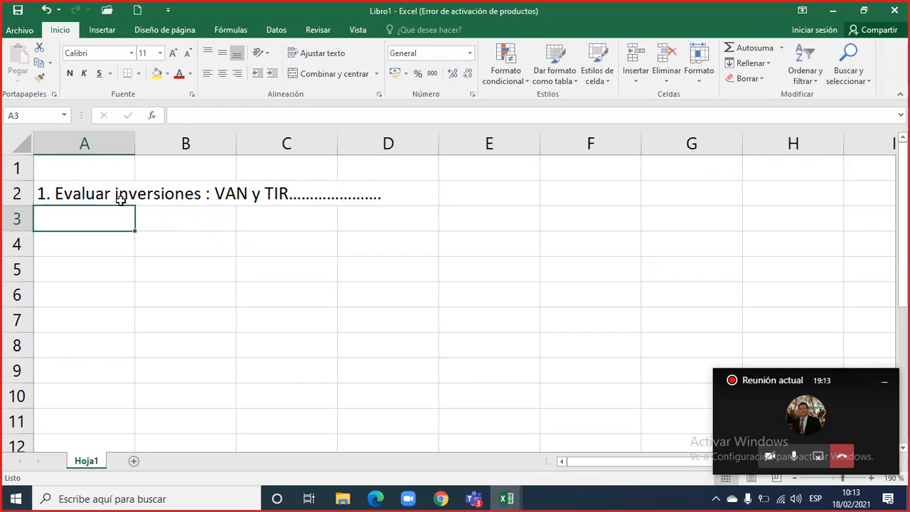
# - Enter "2. Construir flujos de caja" in cell A3 as the second outline item
pyautogui.write('2. Construir fluos d')
pyautogui.press('BackSpace')
pyautogui.press('BackSpace')
pyautogui.press('BackSpace')
pyautogui.press('BackSpace')
pyautogui.write('jos de caja')
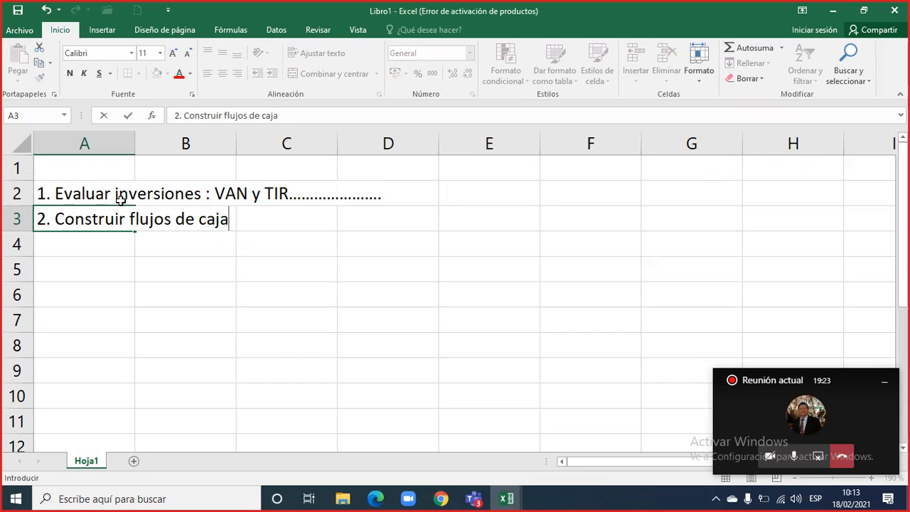
pyautogui.press('Return')
# - Enter "2.1 Flujo de caja=FEI+FEO+FEF=Flujo de caja del accionista" in cell A4
pyautogui.write('2.')
pyautogui.press('BackSpace')
pyautogui.write('.')
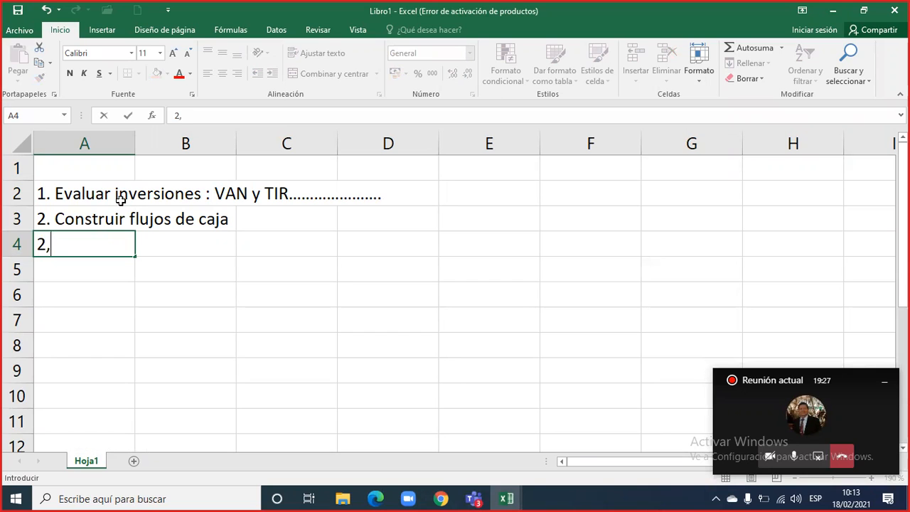
pyautogui.press('BackSpace')
pyautogui.write('.1 Fluj')
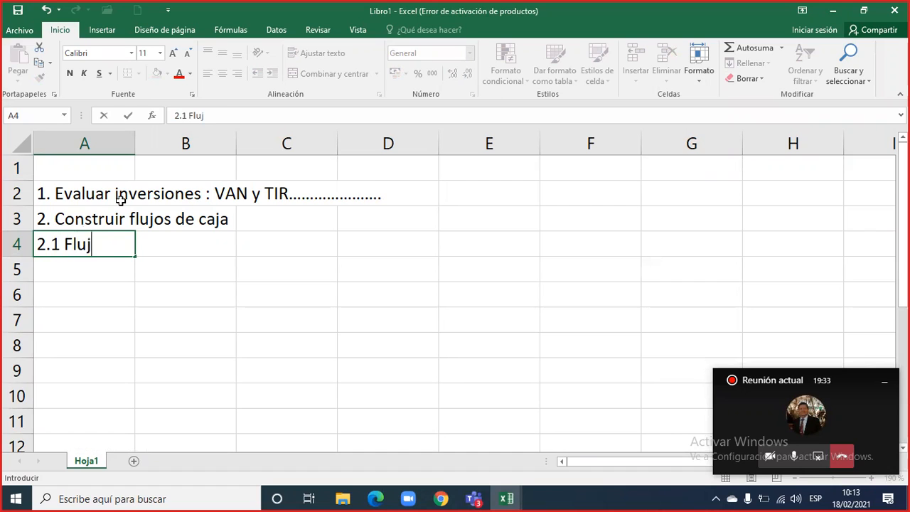
pyautogui.write('o de caja')
pyautogui.press('BackSpace')
pyautogui.press('BackSpace')
pyautogui.write('aja')
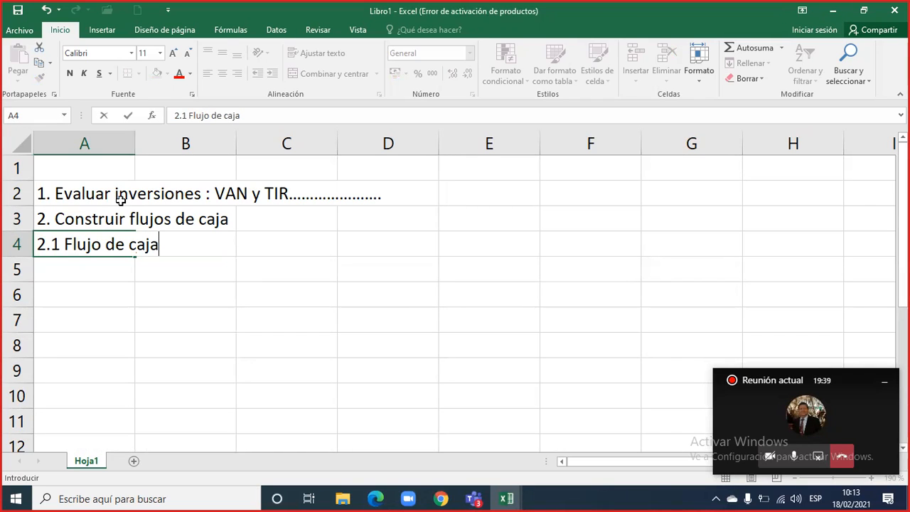
pyautogui.write('=FEI+')
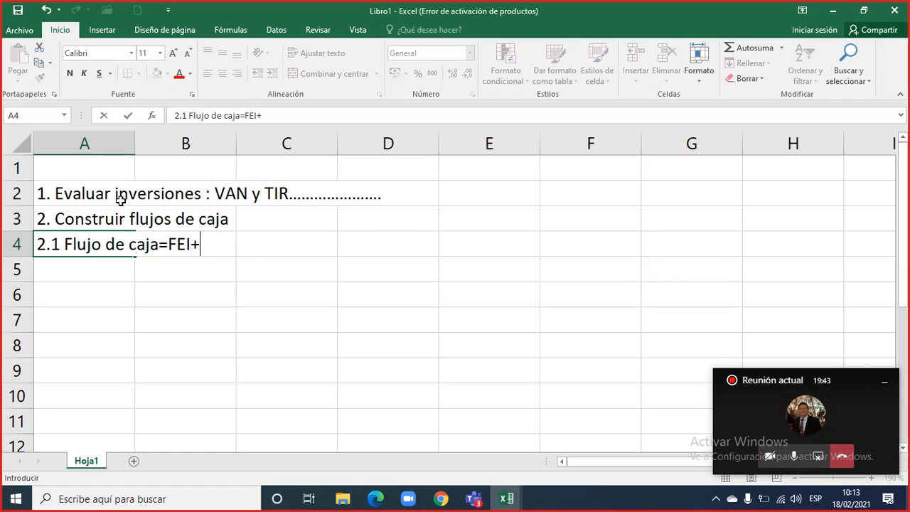
pyautogui.write('FEO+FE')
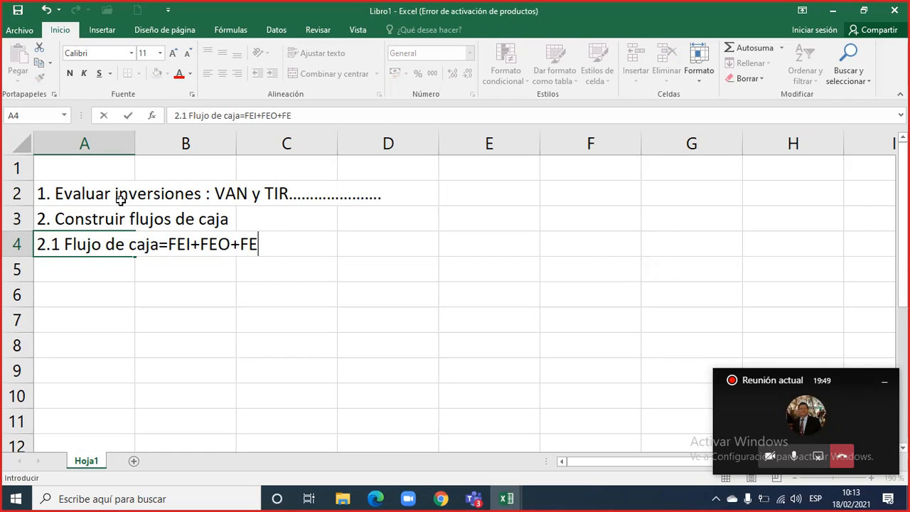
pyautogui.write('F')
pyautogui.write('=')
pyautogui.write('Flujo de c')
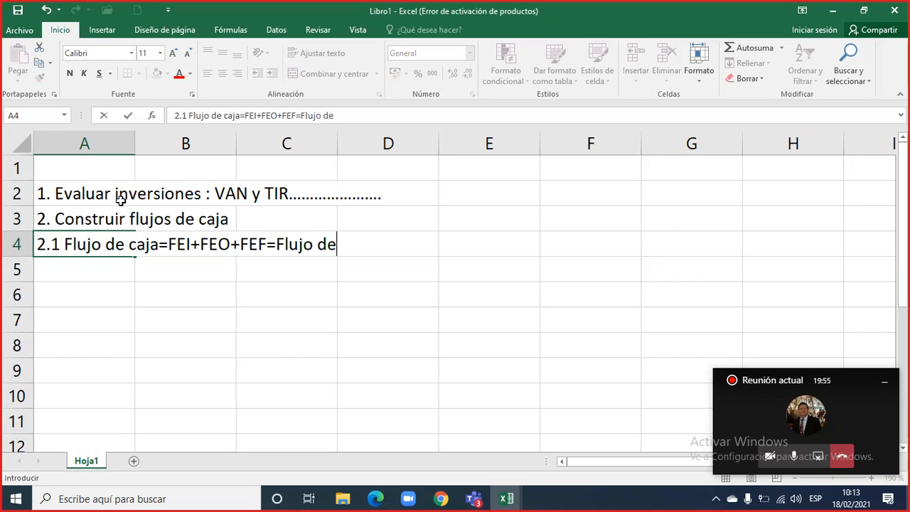
pyautogui.write('aja del')
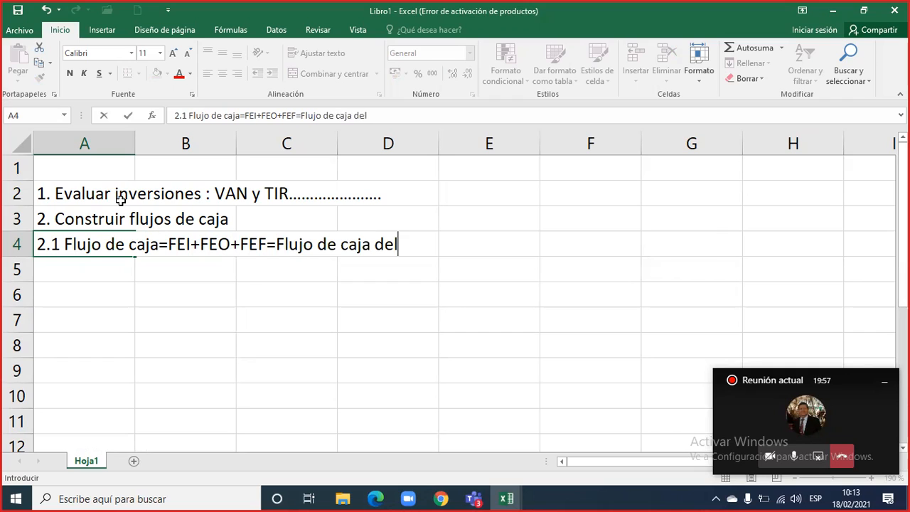
pyautogui.write(' accionista')
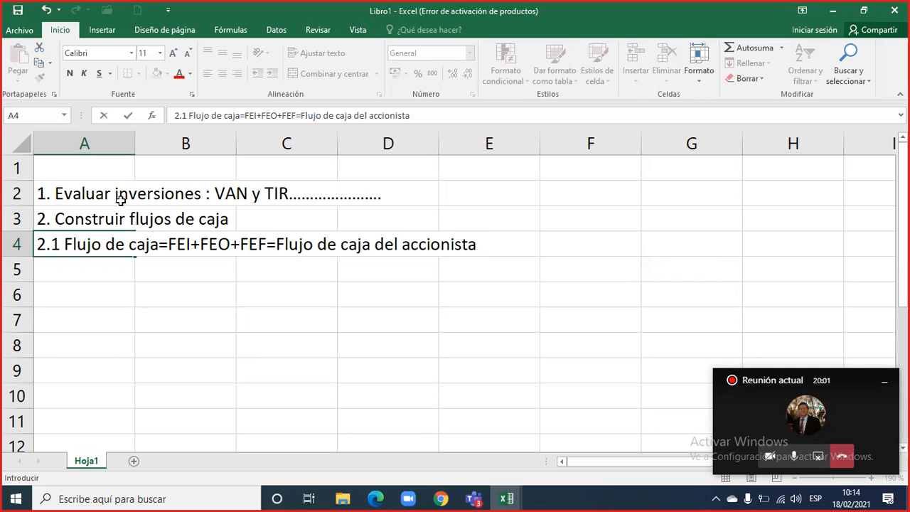
pyautogui.press('Return')
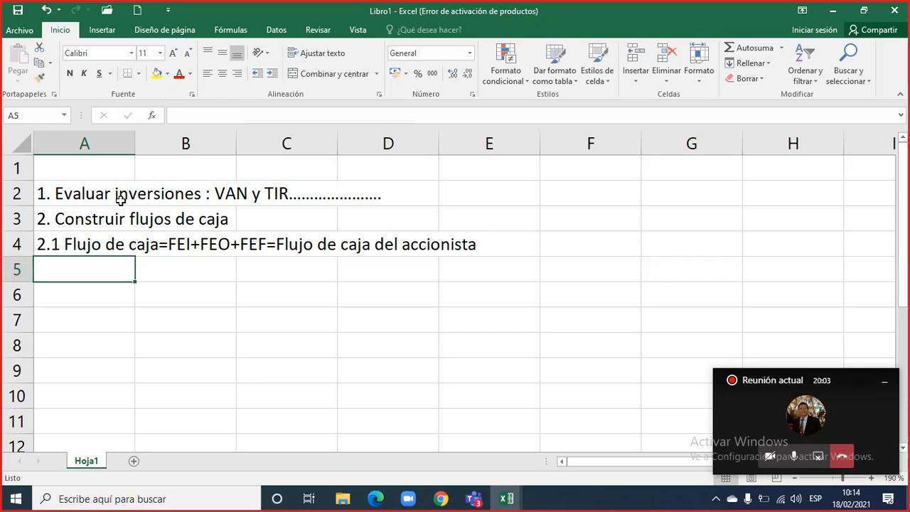
# - Enter the free cash flow definition '2.2 Flujo de caja libre "FCL"=FEI+FEO' in cell A5
pyautogui.write('2.')
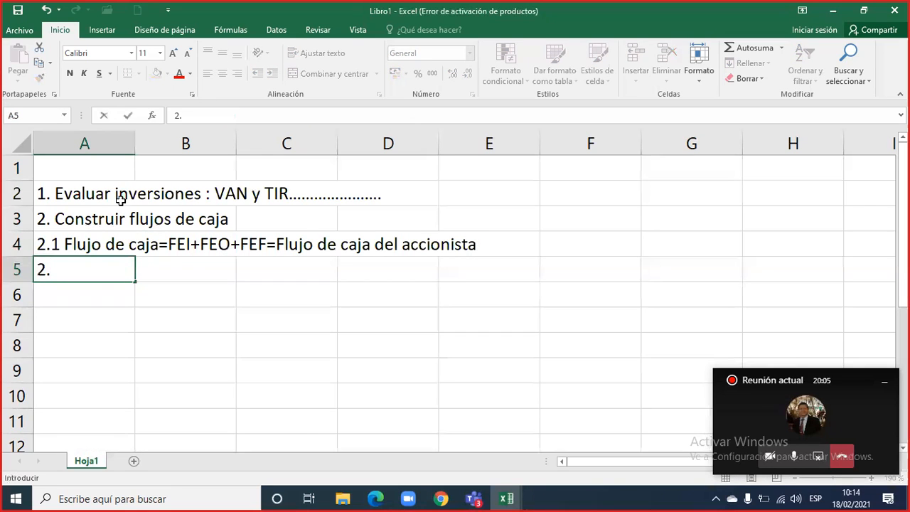
pyautogui.write('2 Flujo de caja')
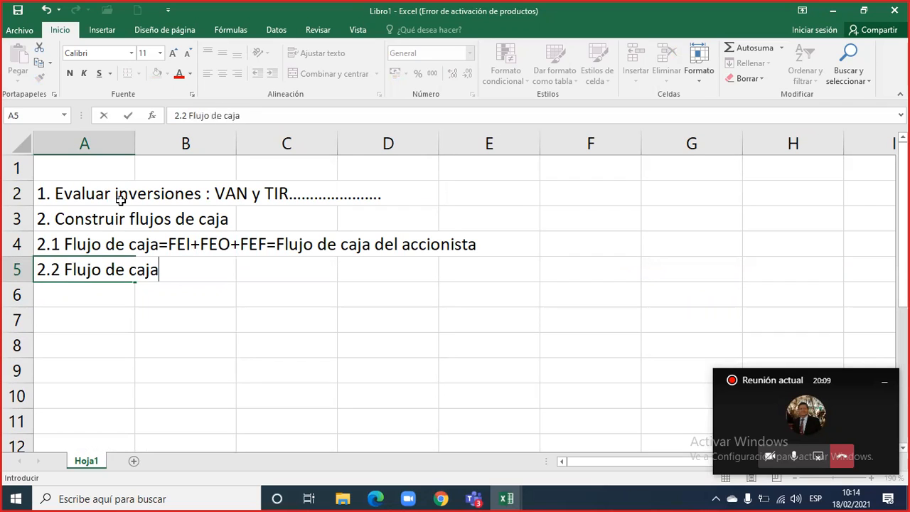
pyautogui.write(' libre ')
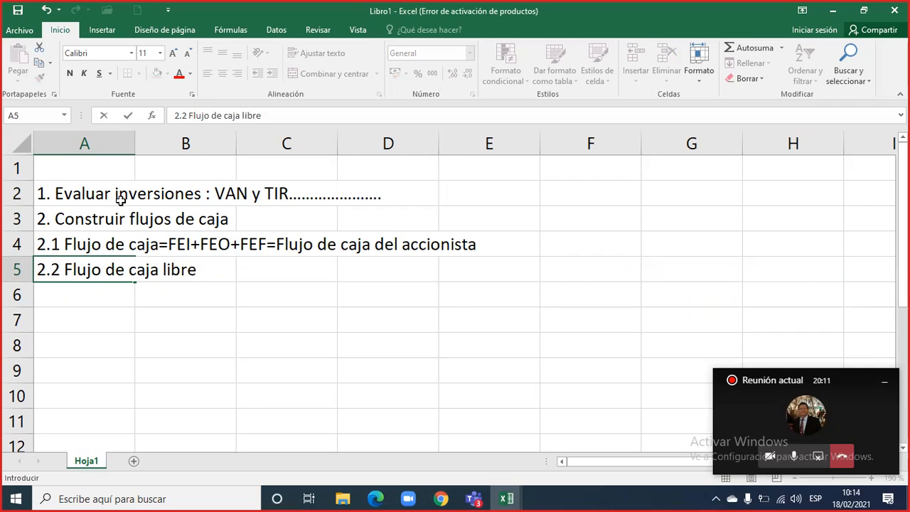
pyautogui.write('"FCL"=')
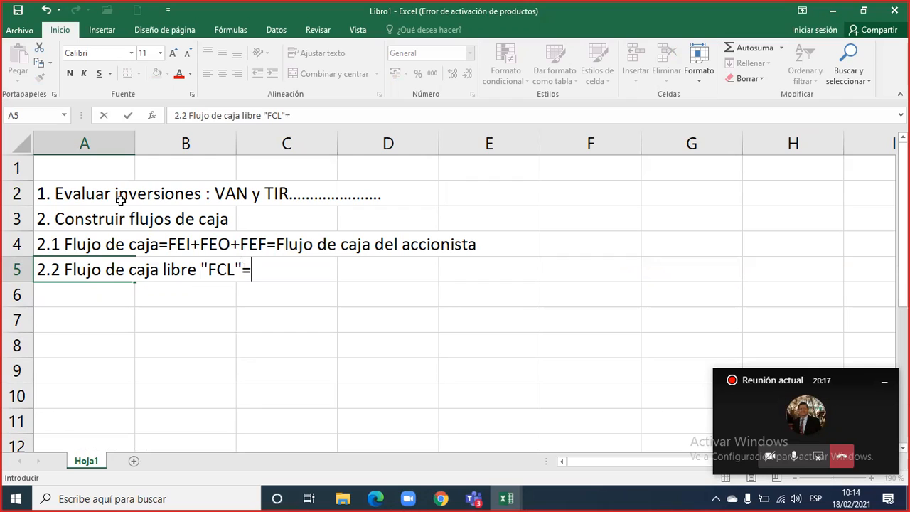
pyautogui.write('FEI+FEO')
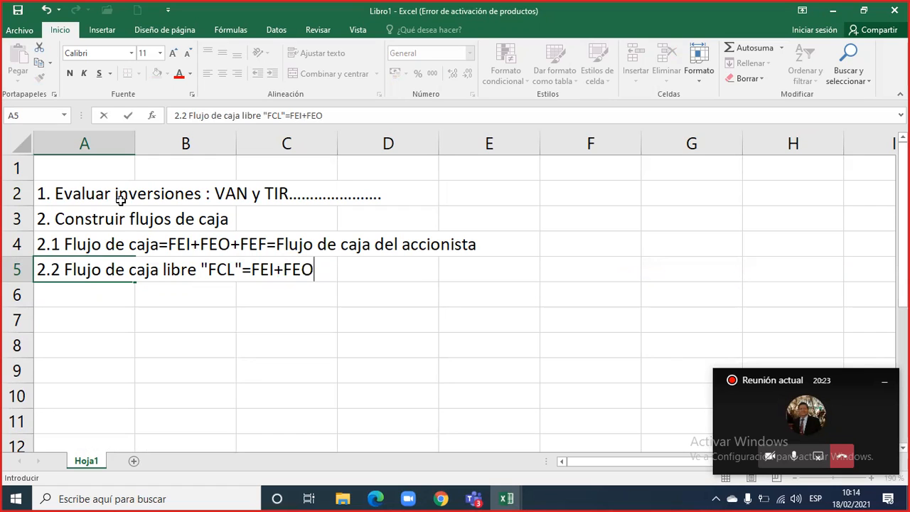
pyautogui.click(63, 307)
pyautogui.moveTo(50, 269); pyautogui.dragTo(305, 270)
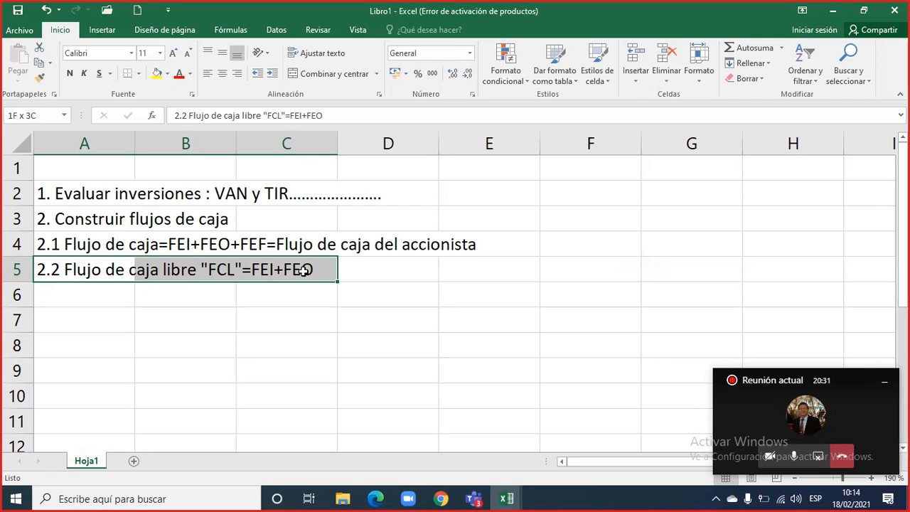
pyautogui.moveTo(304, 271); pyautogui.dragTo(305, 268)
pyautogui.moveTo(77, 242); pyautogui.dragTo(466, 247)
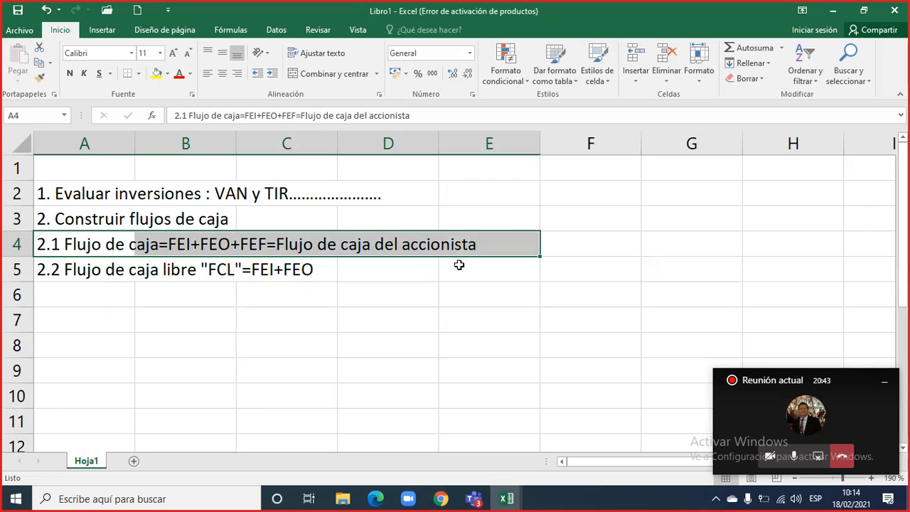
pyautogui.moveTo(55, 244); pyautogui.dragTo(454, 248)
pyautogui.moveTo(54, 246); pyautogui.dragTo(435, 245)
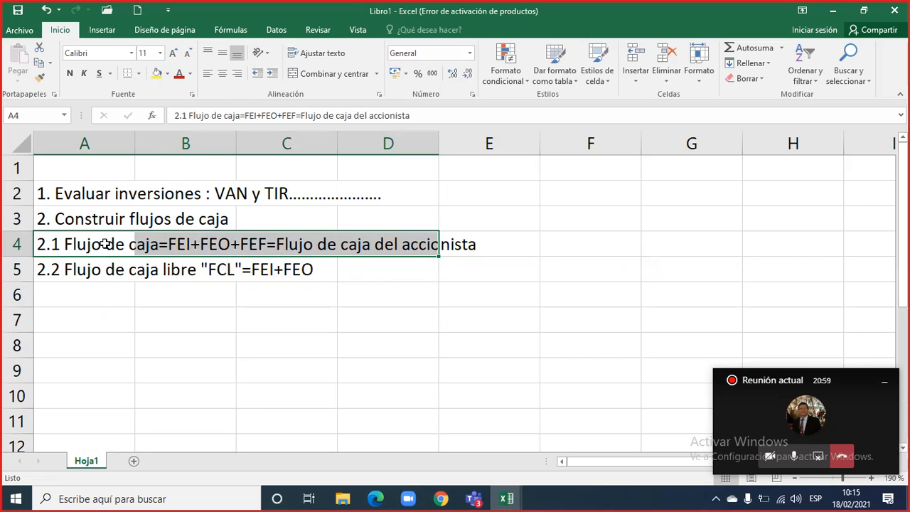
pyautogui.click(99, 269)
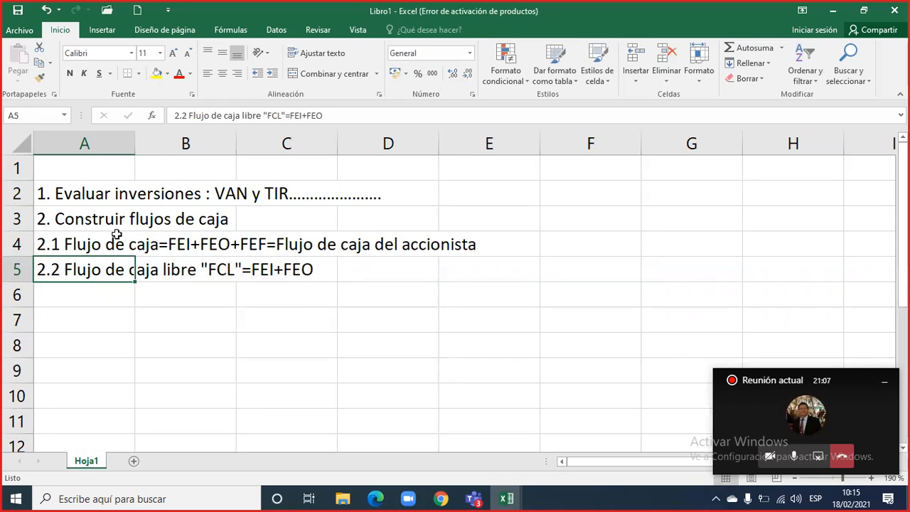
# - Enter "3. CPPC" in cell A6 as the third outline item
pyautogui.click(78, 297)
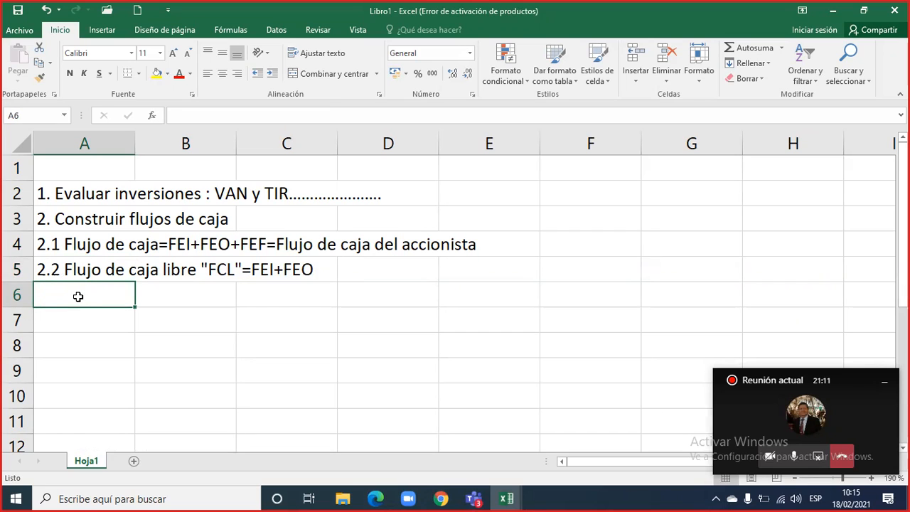
pyautogui.write('3')
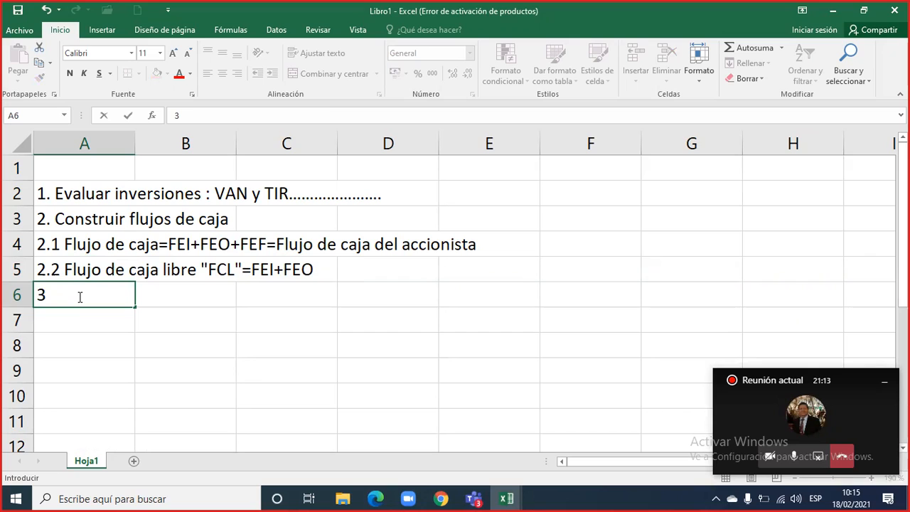
pyautogui.write('. CPPC')
pyautogui.press('Return')
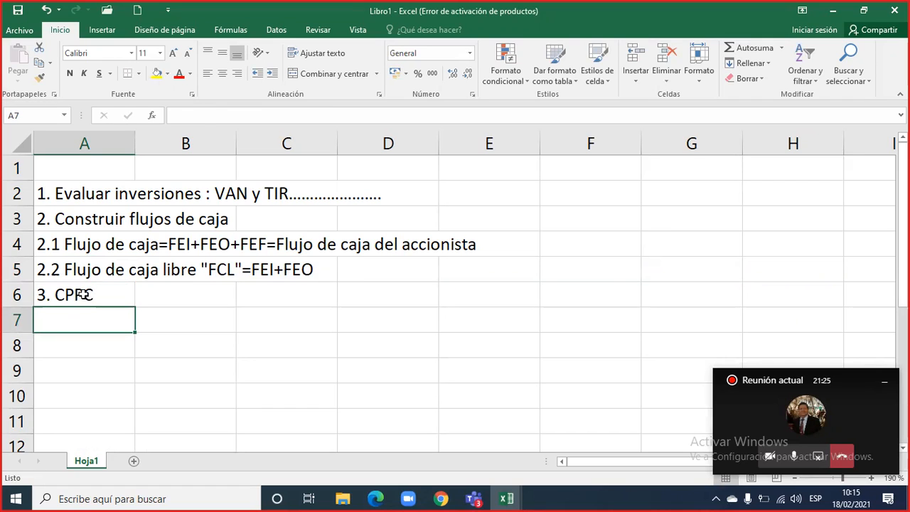
# - Enter the subheading "3.1 CPPC" in cell A8, leaving row 7 blank
pyautogui.click(84, 294)
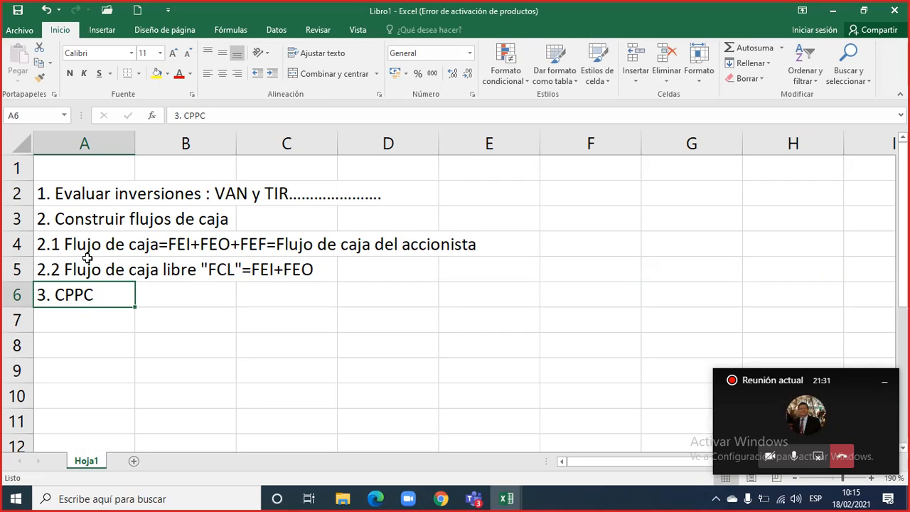
pyautogui.click(100, 327)
pyautogui.click(103, 342)
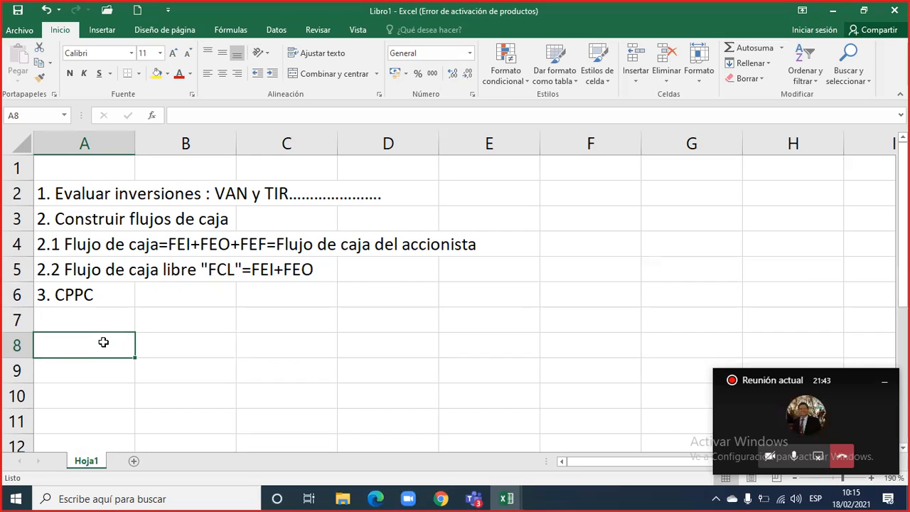
pyautogui.write('E')
pyautogui.press('BackSpace')
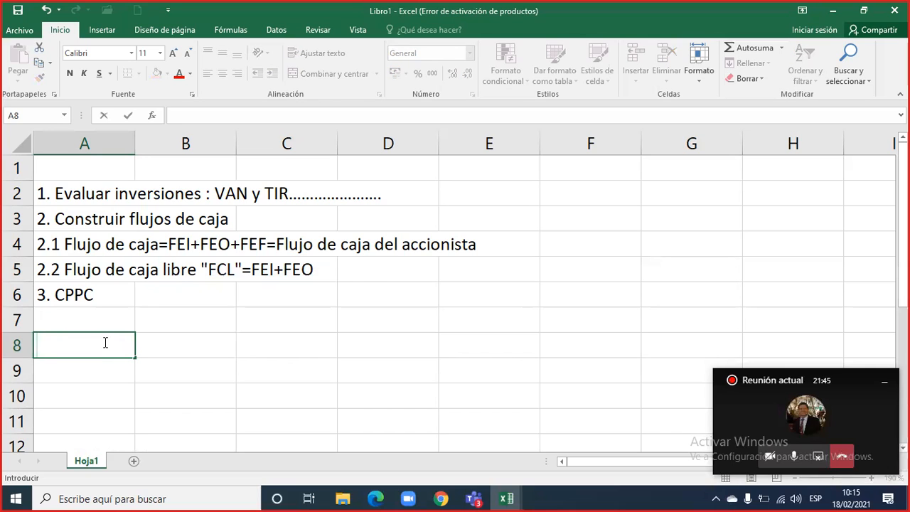
pyautogui.write('3.1 CPPC')
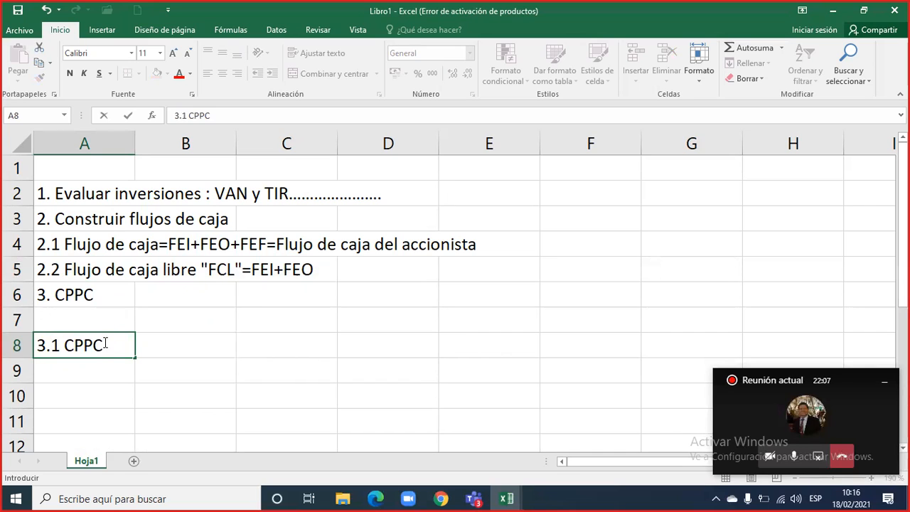
pyautogui.press('Return')
# - Enter "Si desea realizar un evaluación con deuda CPPC y FCL" in cell A9
pyautogui.write('Si ')
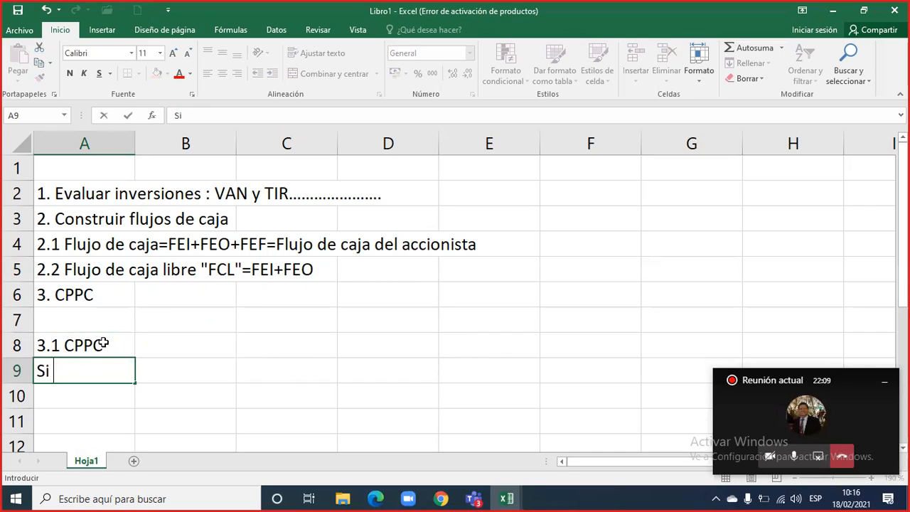
pyautogui.write('desea r')
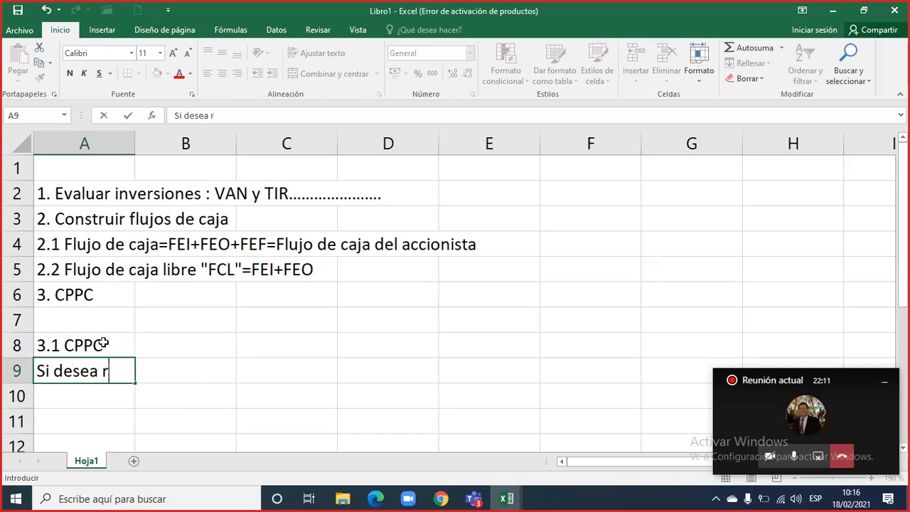
pyautogui.write('ealizar un ev')
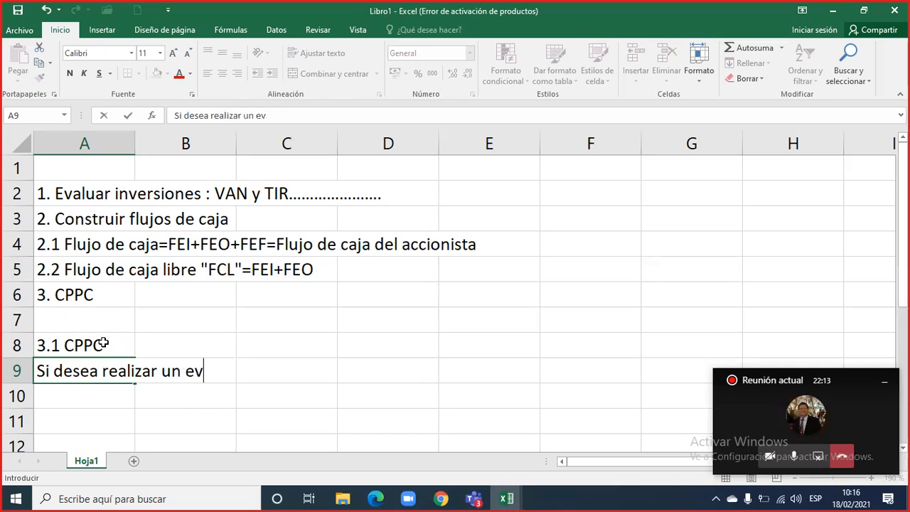
pyautogui.write('aluación con deuda')
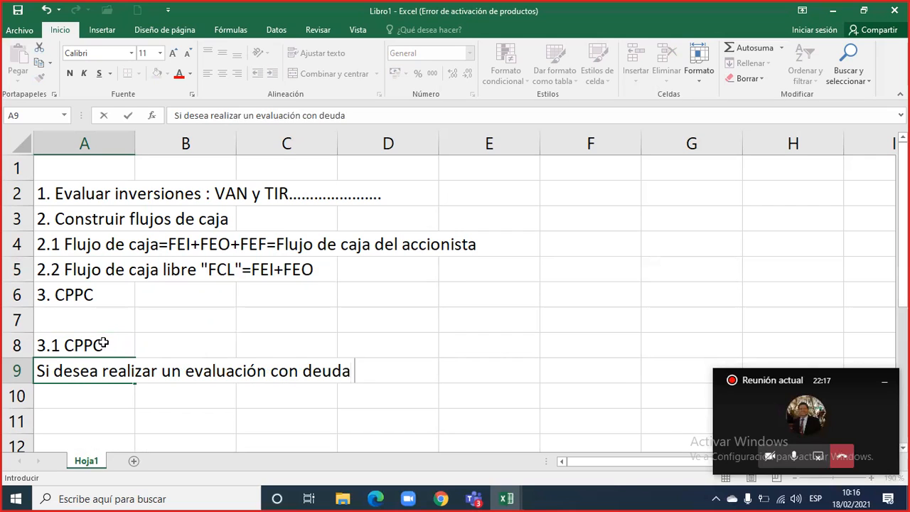
pyautogui.write(' CPPC y ')
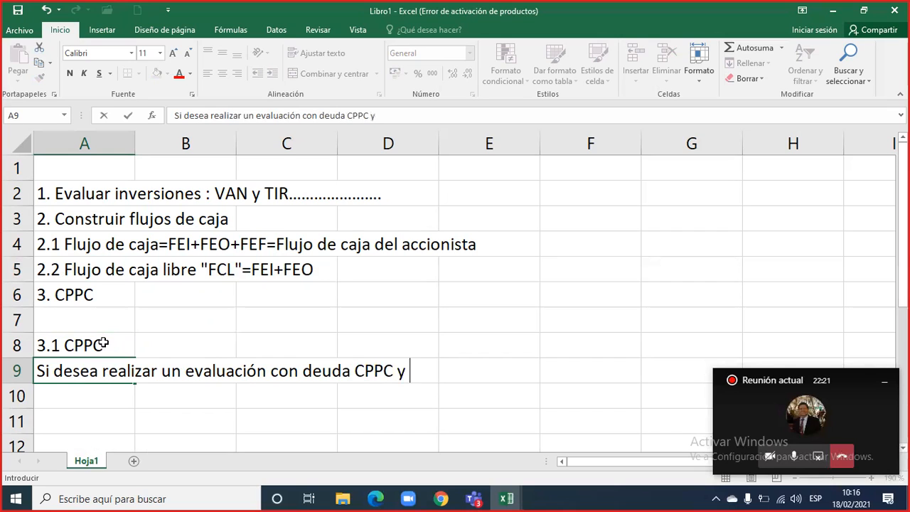
pyautogui.write('FCL')
pyautogui.press('Return')
# - Enter the A9 sentence again in cell A10, with "sin deuda" in place of "con deuda"
pyautogui.write('Si de')
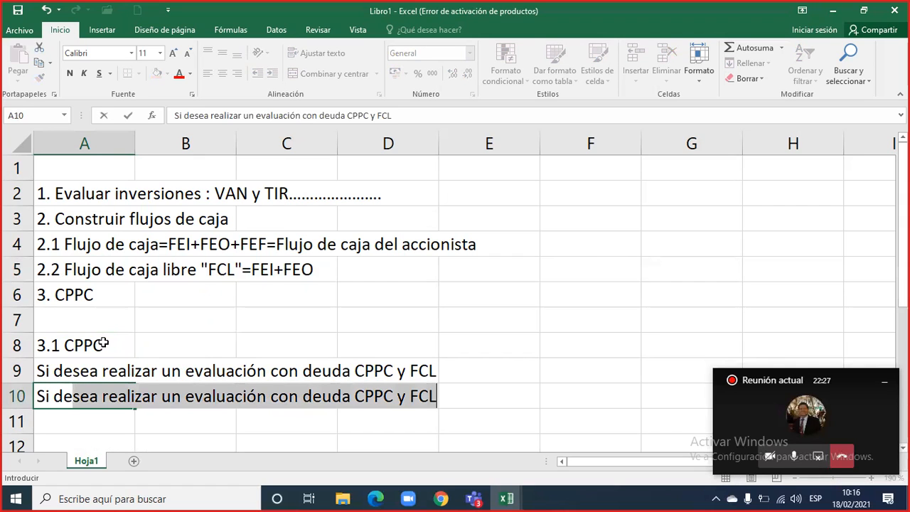
pyautogui.click(298, 396)
pyautogui.press('BackSpace')
pyautogui.press('BackSpace')
pyautogui.press('BackSpace')
pyautogui.write('sin')
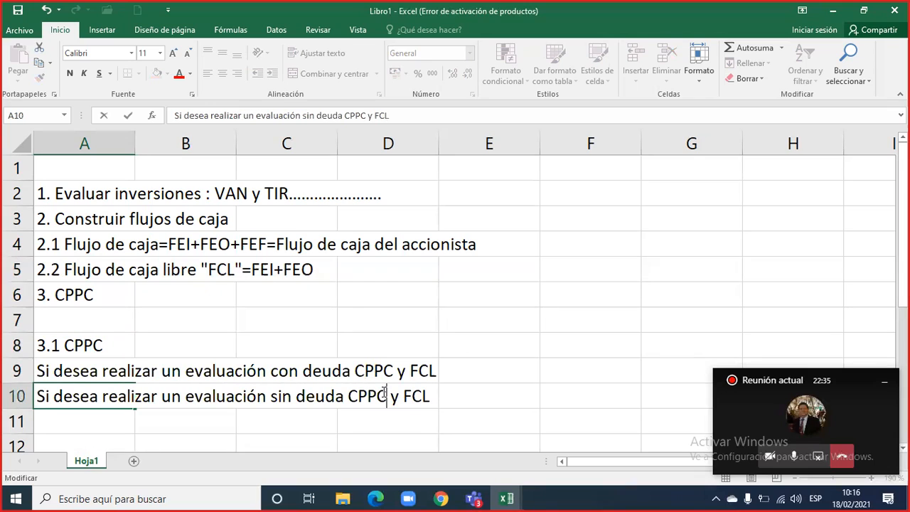
# - Extend "CPPC" to "CPPC=Ke" in the A10 sentence
pyautogui.write(')')
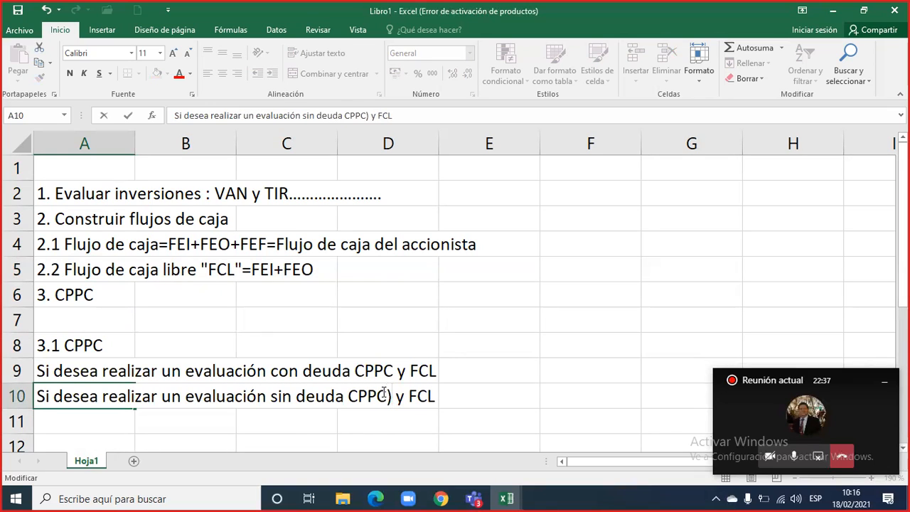
pyautogui.write('¿=')
pyautogui.press('BackSpace')
pyautogui.press('BackSpace')
pyautogui.press('BackSpace')
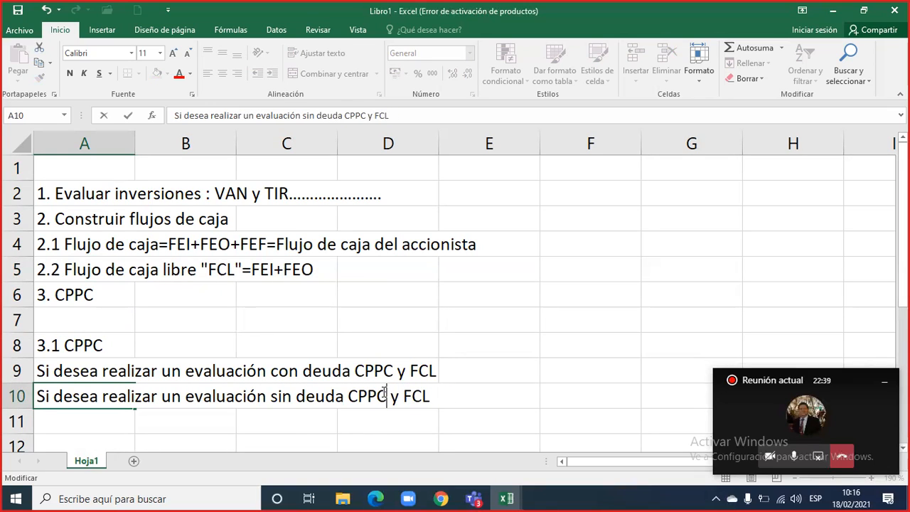
pyautogui.write('=Ke')
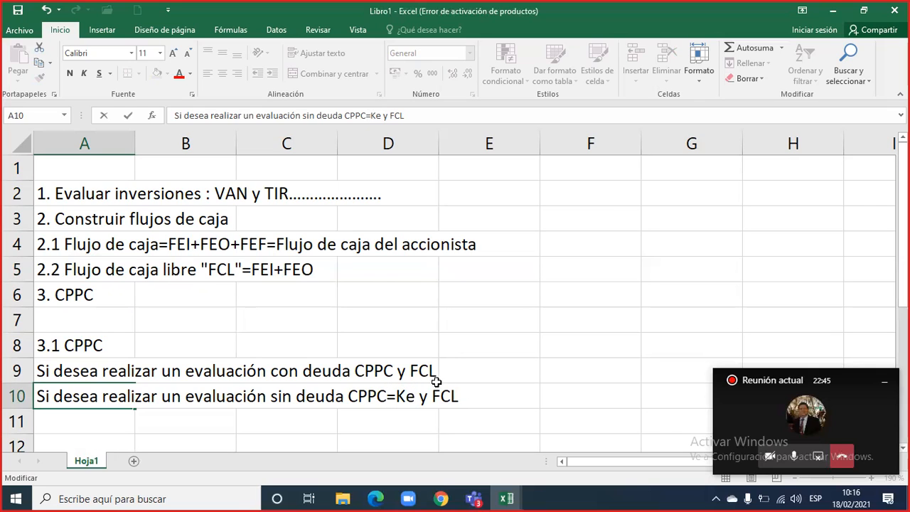
# - Copy the "3.1 CPPC" subheading from A8 into cell A11
pyautogui.click(79, 346)
pyautogui.hotkey('ctrl', 'c')
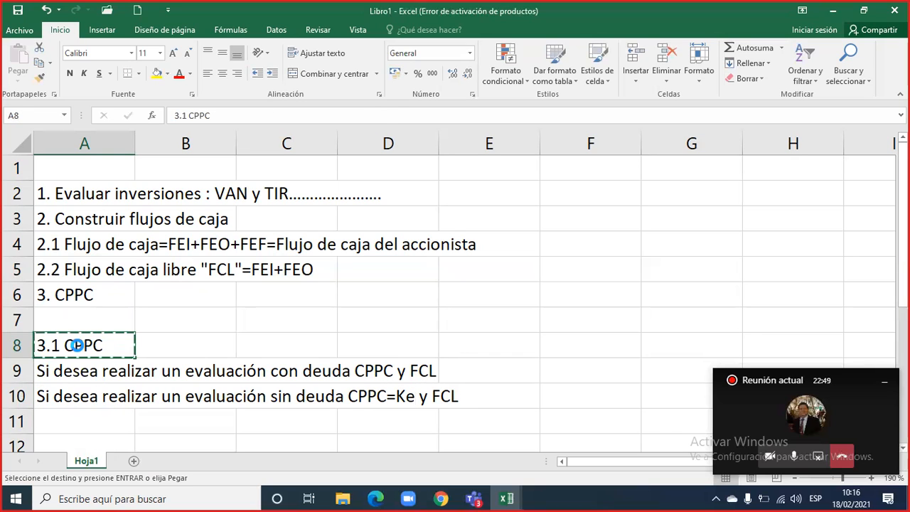
pyautogui.press('Down')
pyautogui.press('Down')
pyautogui.press('Down')
pyautogui.press('Return')
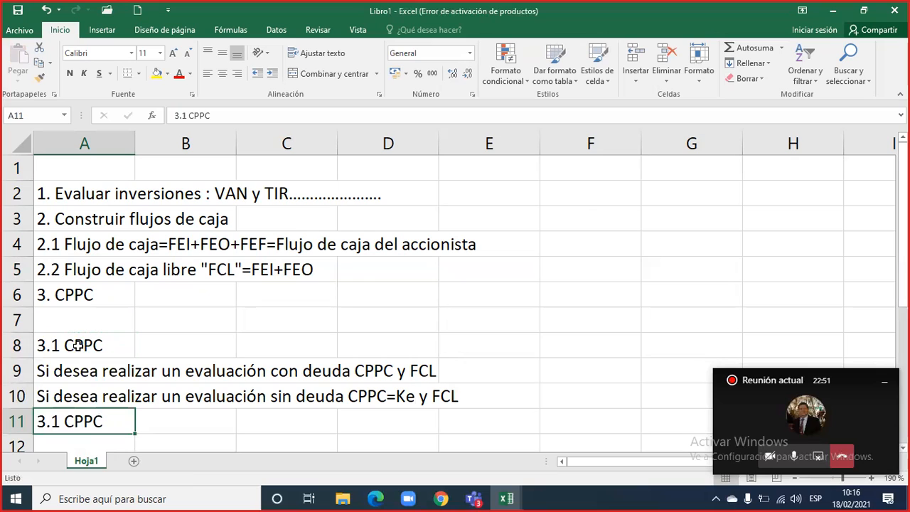
# - Change the copied subheading in A11 to "3.2 Ke"
pyautogui.doubleClick(60, 417)
pyautogui.press('BackSpace')
pyautogui.write('2')
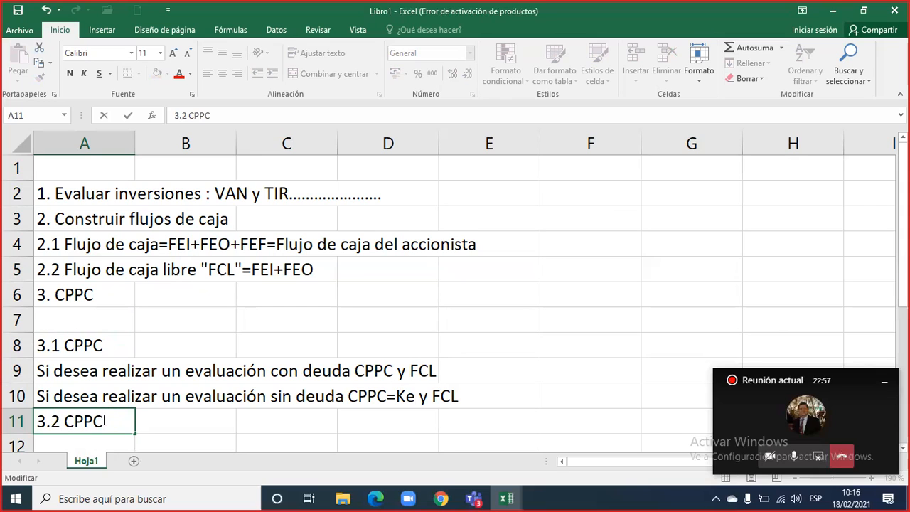
pyautogui.press('BackSpace')
pyautogui.press('BackSpace')
pyautogui.press('BackSpace')
pyautogui.press('BackSpace')
pyautogui.write('Ke')
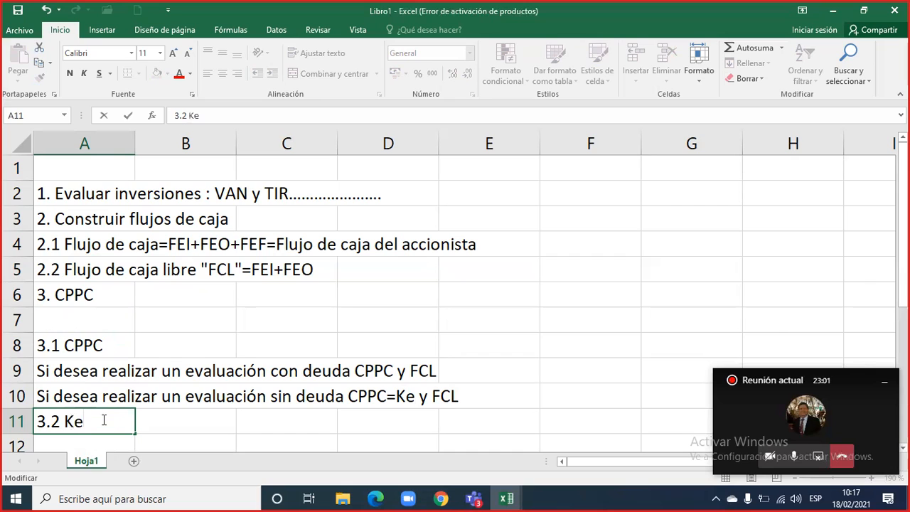
pyautogui.press('Return')
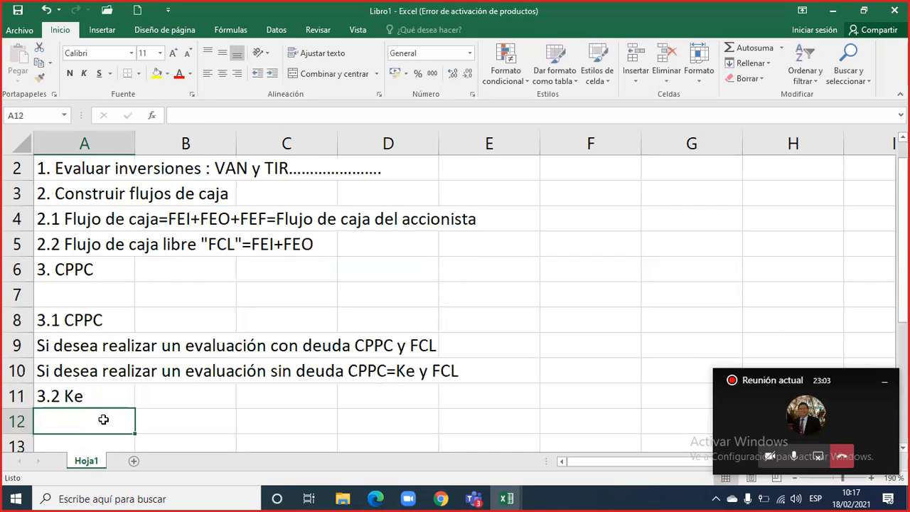
# - Copy the "con deuda" sentence from A9 into cell A12 under the Ke subheading
pyautogui.press('Up')
pyautogui.press('Up')
pyautogui.press('Up')
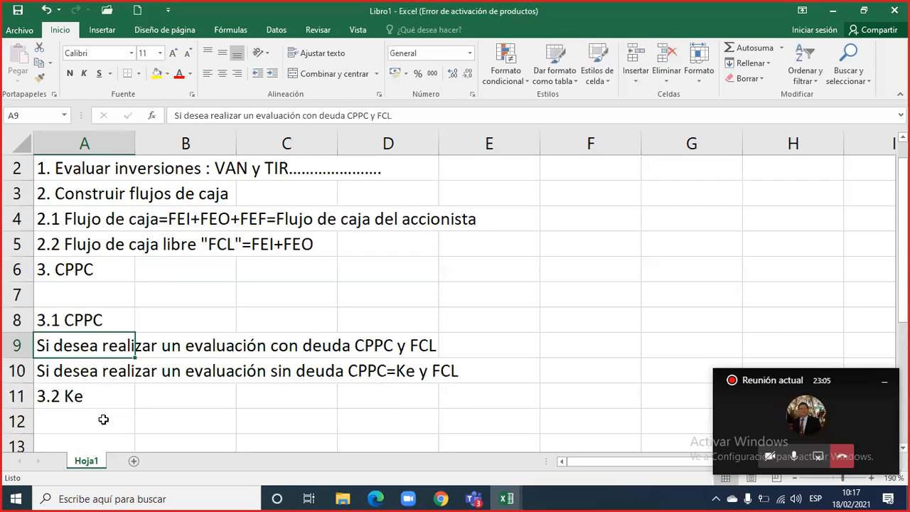
pyautogui.hotkey('ctrl', 'c')
pyautogui.press('Down')
pyautogui.press('Down')
pyautogui.press('Down')
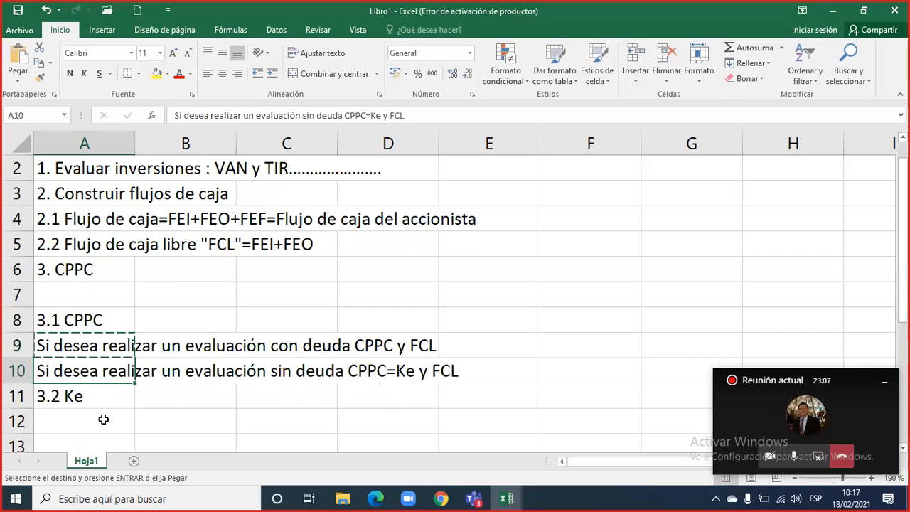
pyautogui.hotkey('ctrl', 'v')
pyautogui.press('Escape')
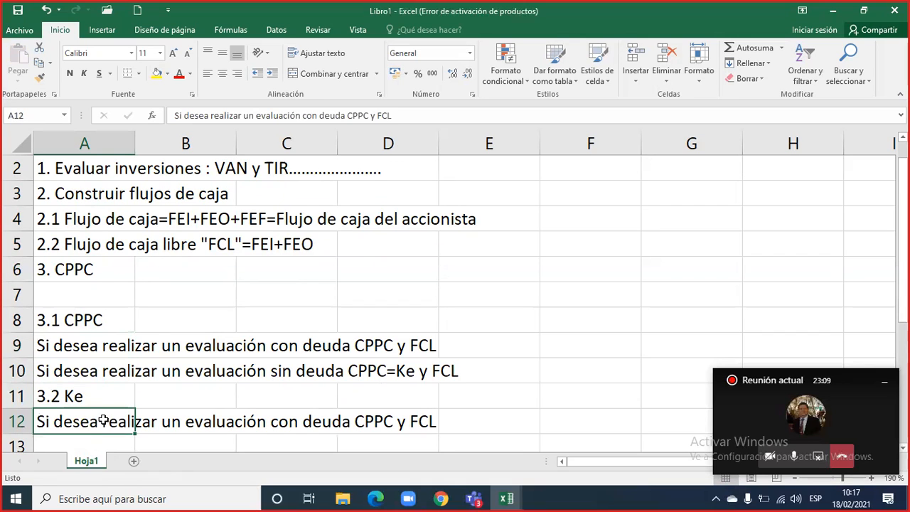
# - In the A12 sentence, replace "CPPC" with "Ke" and shorten "FCL" to "FC"
pyautogui.doubleClick(61, 421)
pyautogui.moveTo(354, 420); pyautogui.dragTo(400, 420)
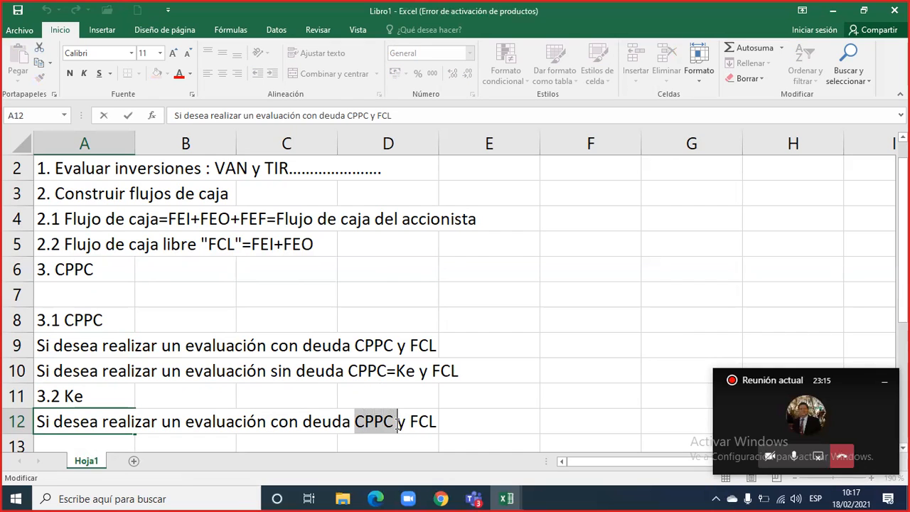
pyautogui.write('Ke')
pyautogui.press('Right')
pyautogui.press('Right')
pyautogui.press('Right')
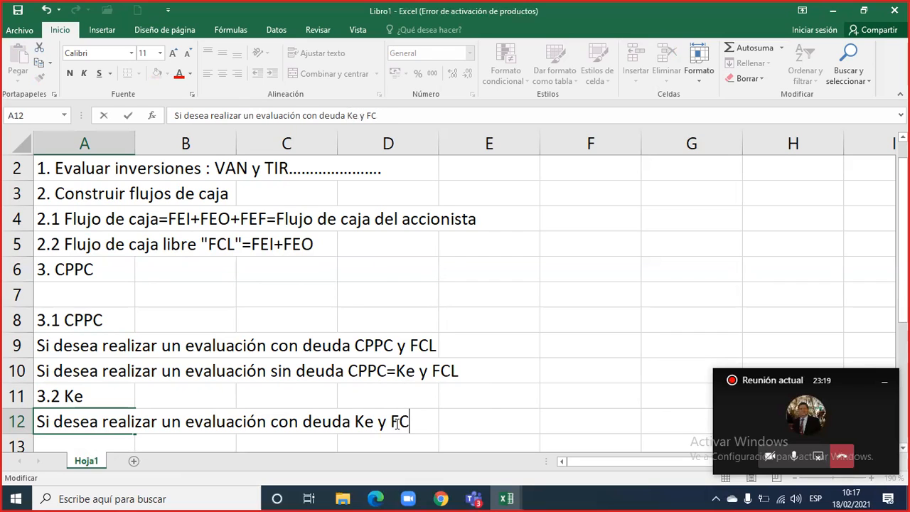
# - Append the quoted note "Es decir la deuda la incluye en los flujos" to the A12 sentence
pyautogui.write('"Es decir ala deuda la inclu')
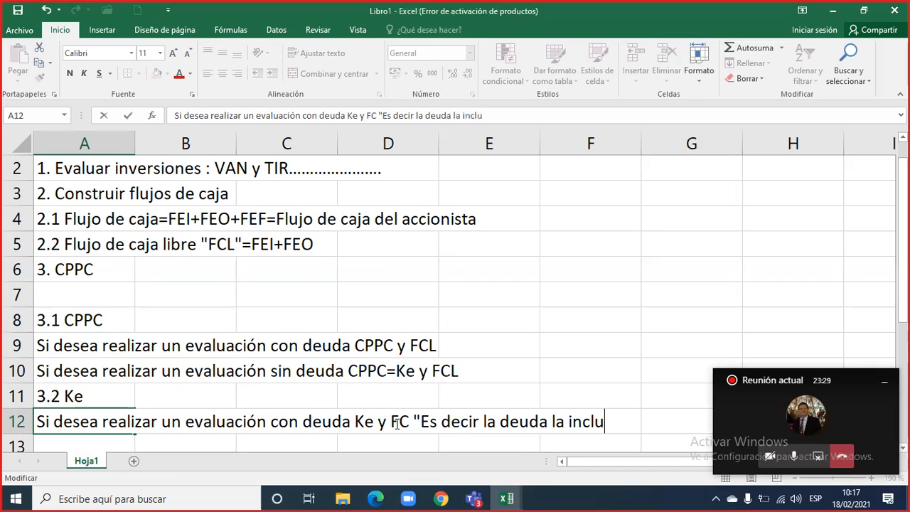
pyautogui.write('ye en los flujo')
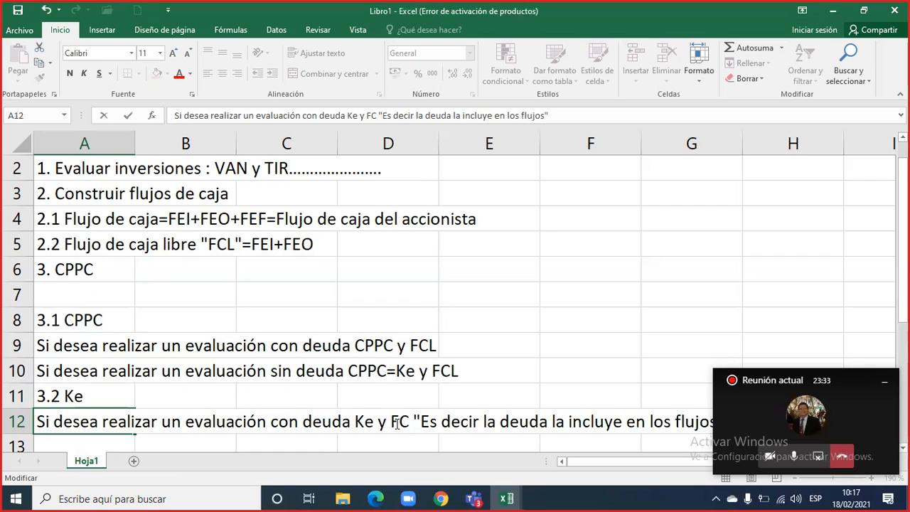
pyautogui.write('s"')
pyautogui.press('Return')
# - Copy the A12 sentence into A13 and change "con deuda" to "sin deuda" in the copy
pyautogui.press('Up')
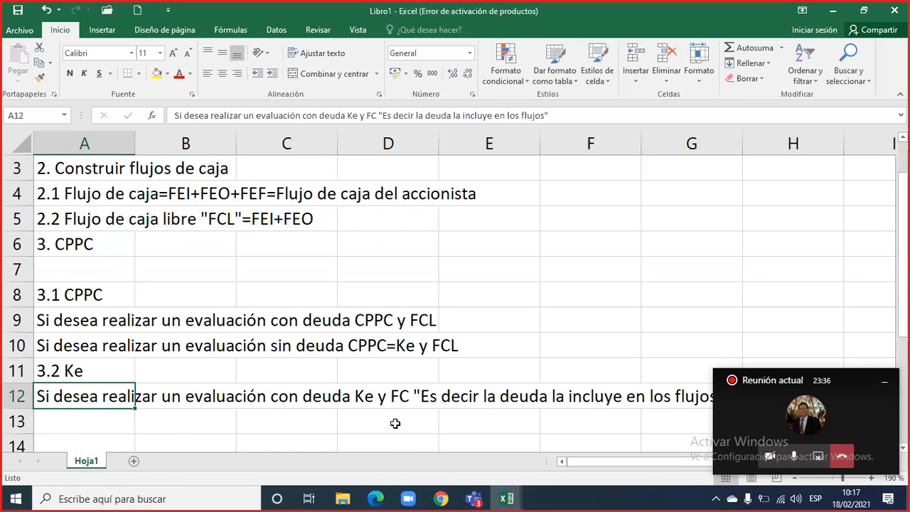
pyautogui.hotkey('ctrl', 'c')
pyautogui.press('Down')
pyautogui.press('Return')
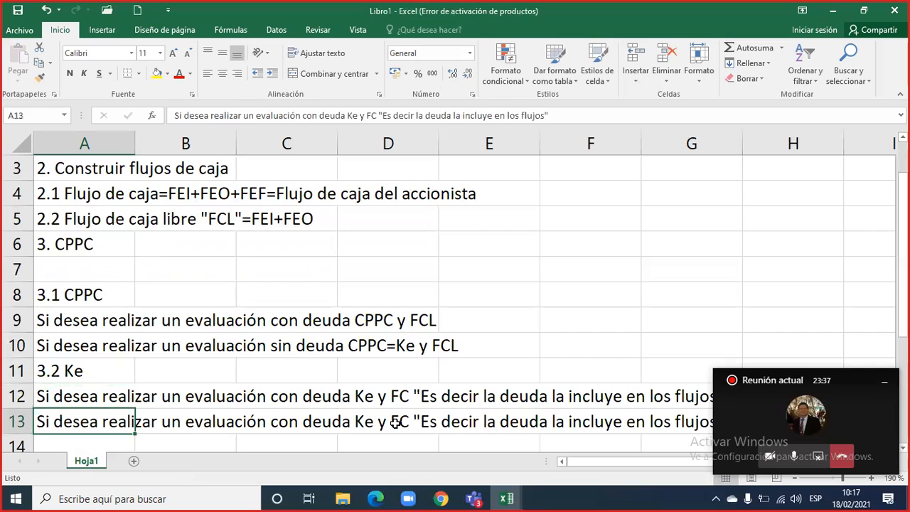
pyautogui.doubleClick(72, 421)
pyautogui.moveTo(271, 424); pyautogui.dragTo(303, 425)
pyautogui.write('sin')
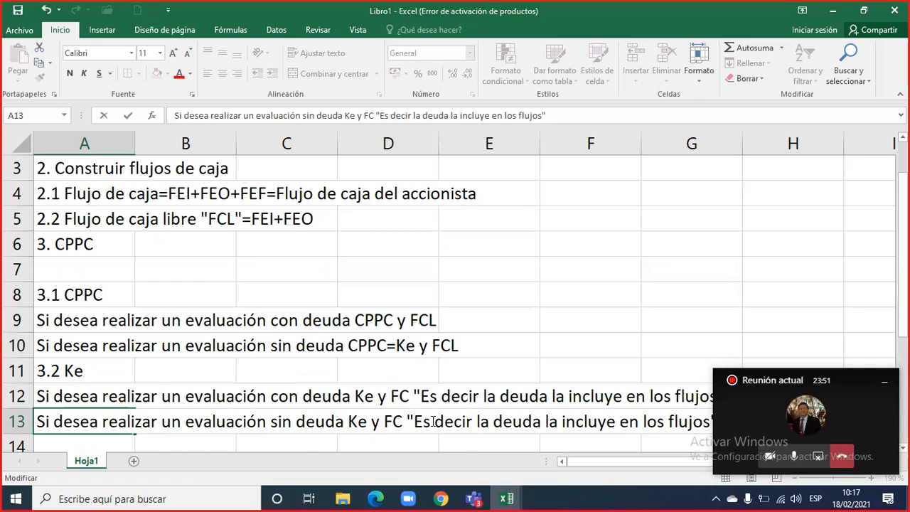
# - Replace the quoted note in A13 with "El flujo de caja no contempla"
pyautogui.moveTo(432, 422); pyautogui.dragTo(533, 421)
pyautogui.moveTo(415, 422); pyautogui.dragTo(710, 422)
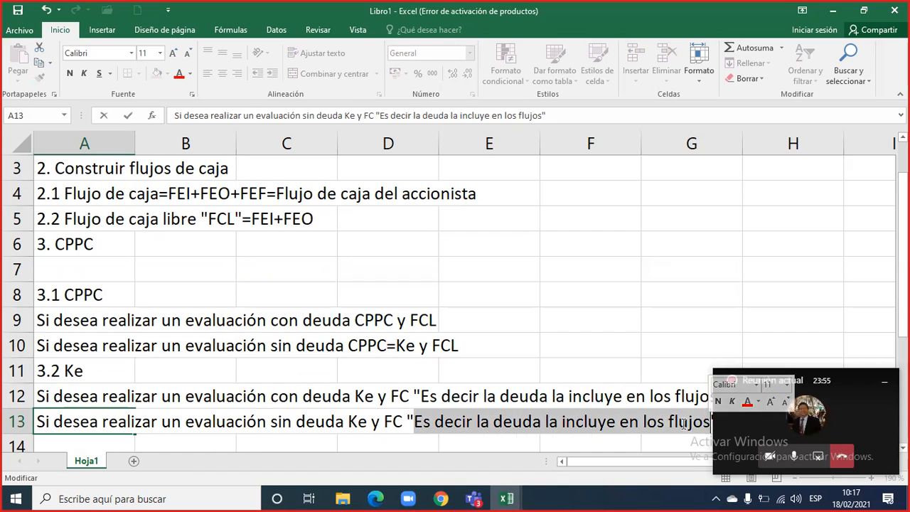
pyautogui.write('El flujo de caja')
pyautogui.press('BackSpace')
pyautogui.press('BackSpace')
pyautogui.press('BackSpace')
pyautogui.write('aja no cont')
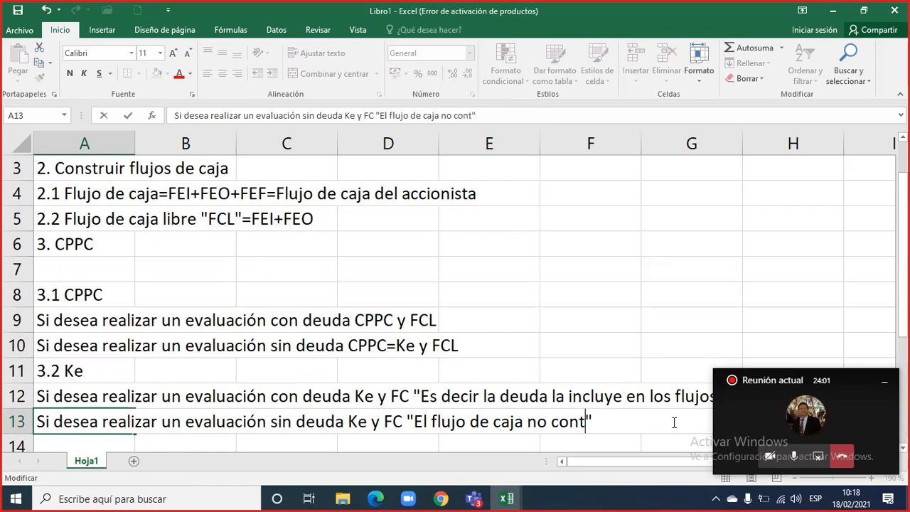
pyautogui.write('en')
pyautogui.press('BackSpace')
pyautogui.write('mpla')
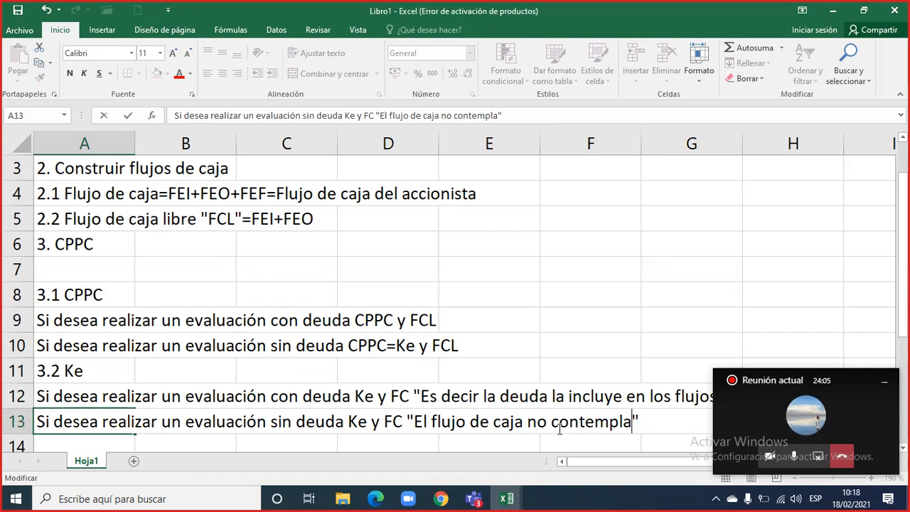
pyautogui.click(413, 366)
pyautogui.scroll(-1, 553, 369)
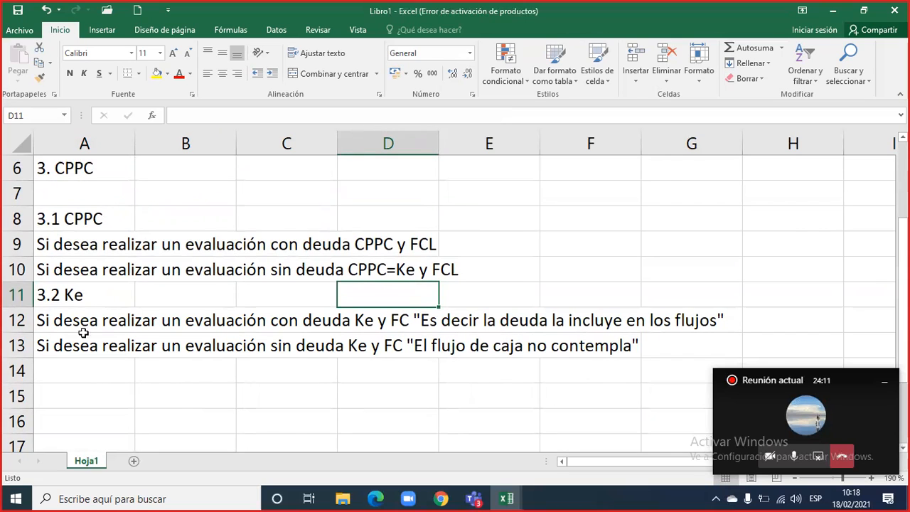
pyautogui.moveTo(69, 321); pyautogui.dragTo(388, 324)
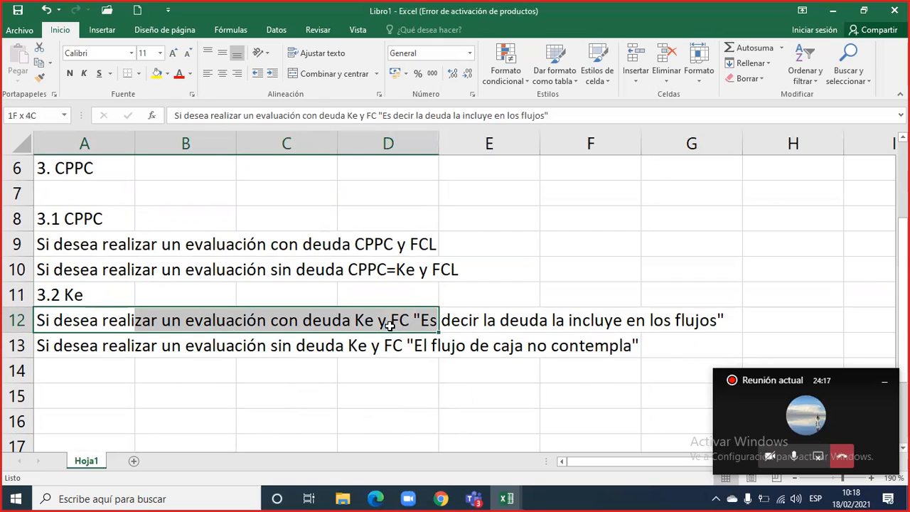
pyautogui.moveTo(390, 324); pyautogui.dragTo(372, 321)
pyautogui.click(376, 324)
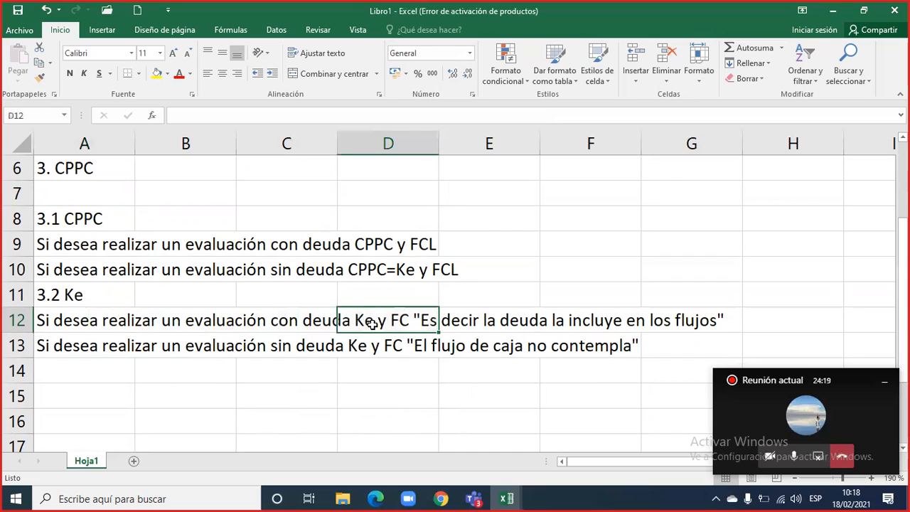
pyautogui.doubleClick(376, 324)
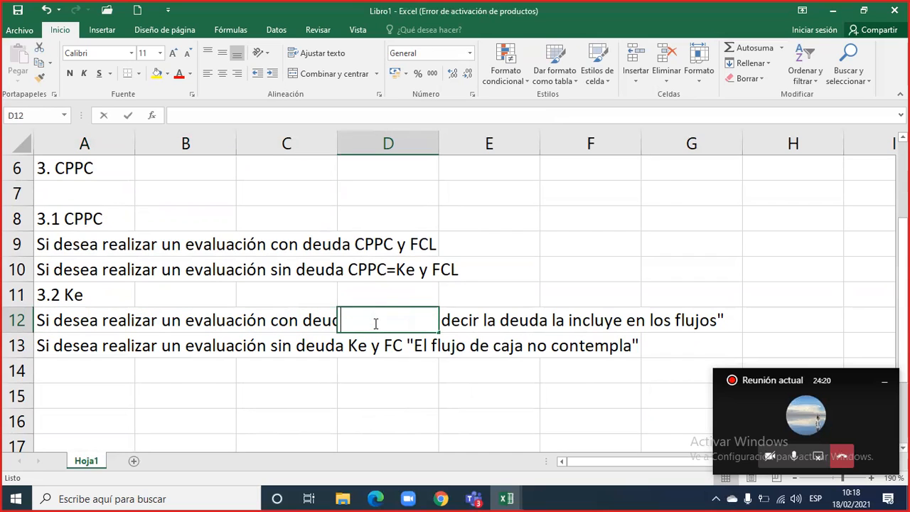
# - Format the words "Ke" and "FC" in the A12 sentence as bold red text
pyautogui.doubleClick(53, 324)
pyautogui.moveTo(354, 322); pyautogui.dragTo(371, 323)
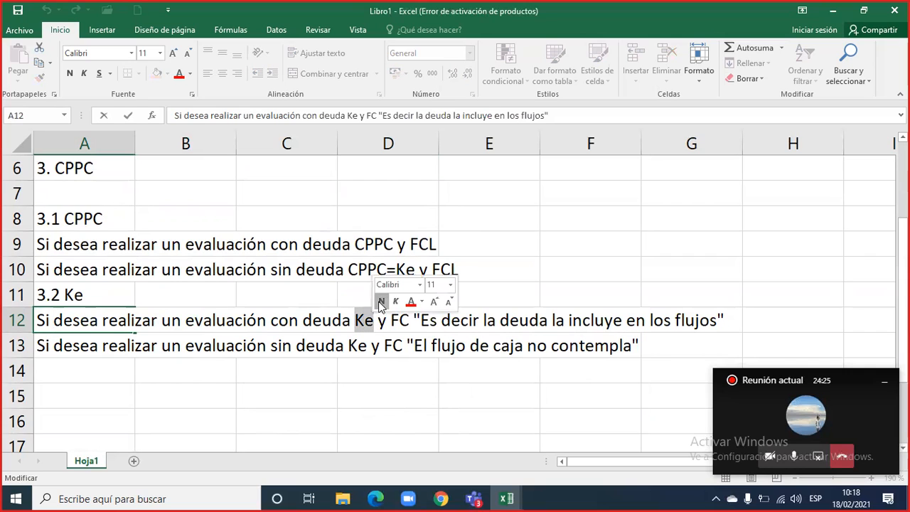
pyautogui.click(381, 301)
pyautogui.click(410, 302)
pyautogui.moveTo(399, 322); pyautogui.dragTo(410, 320)
pyautogui.click(418, 299)
pyautogui.click(446, 302)
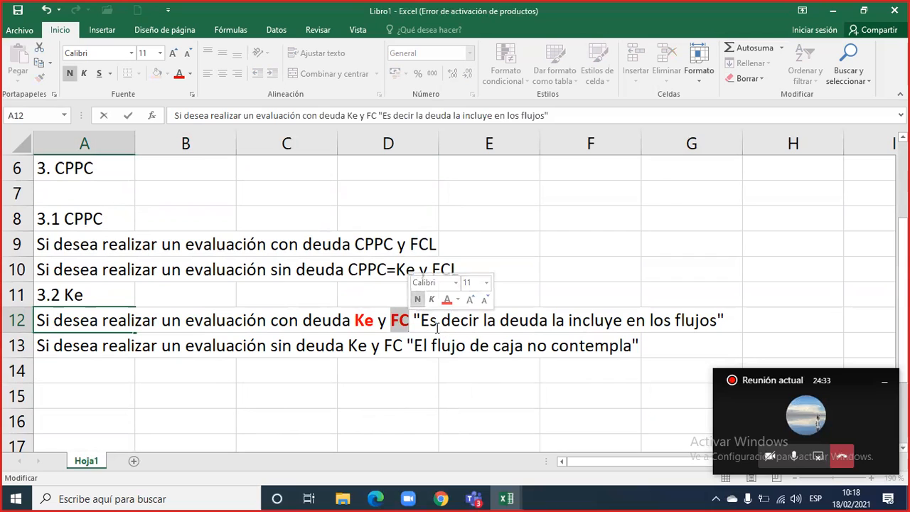
# - Format the word "Ke" in the A13 sentence as bold red text
pyautogui.moveTo(430, 322); pyautogui.dragTo(716, 321)
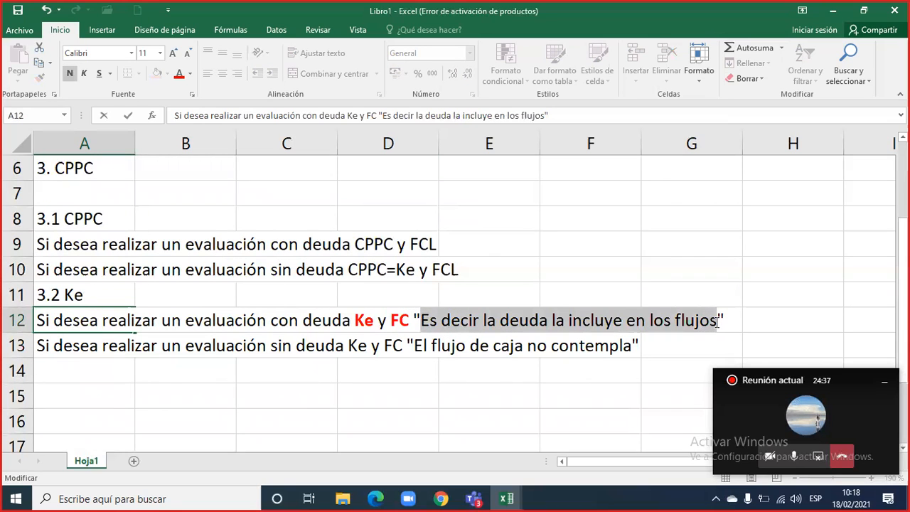
pyautogui.click(409, 322)
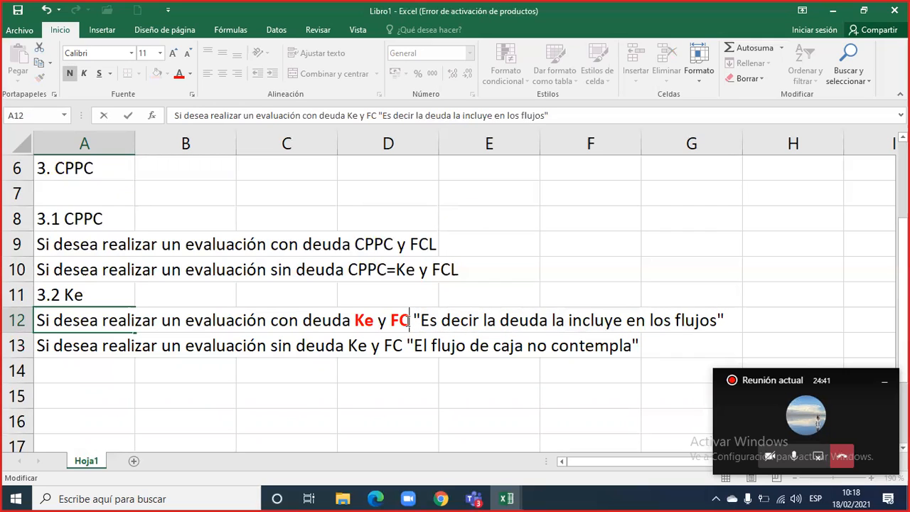
pyautogui.doubleClick(366, 346)
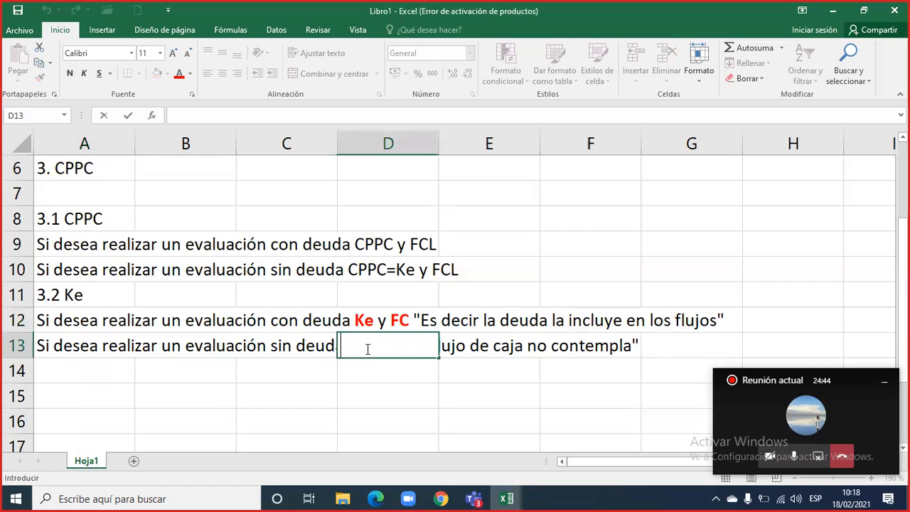
pyautogui.doubleClick(53, 347)
pyautogui.doubleClick(355, 348)
pyautogui.click(381, 328)
pyautogui.click(411, 328)
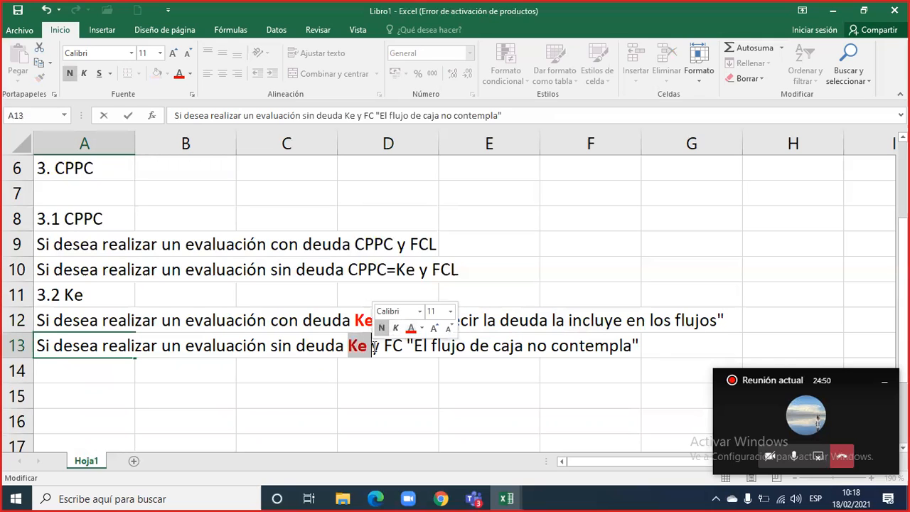
# - Format the word "FC" in the A13 sentence as bold red text
pyautogui.click(264, 347)
pyautogui.click(274, 323)
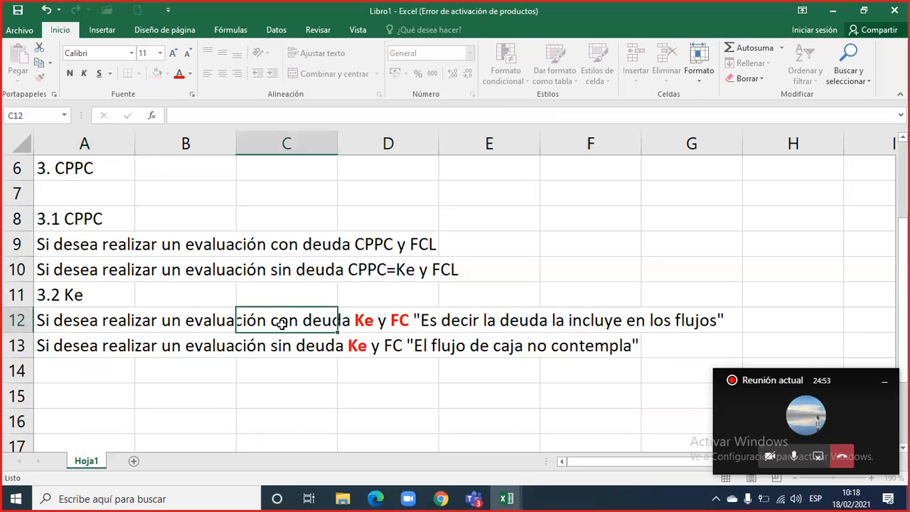
pyautogui.click(278, 342)
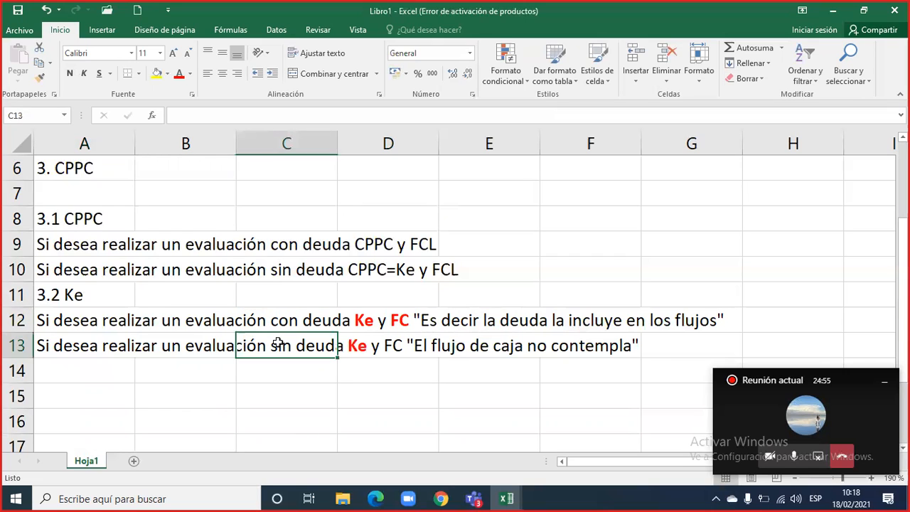
pyautogui.doubleClick(387, 348)
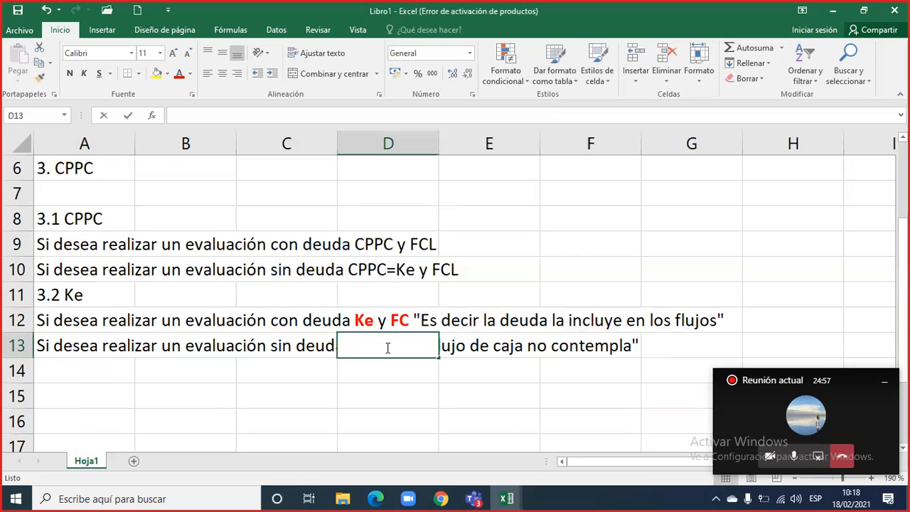
pyautogui.doubleClick(73, 346)
pyautogui.moveTo(381, 345); pyautogui.dragTo(405, 346)
pyautogui.click(412, 324)
pyautogui.click(442, 325)
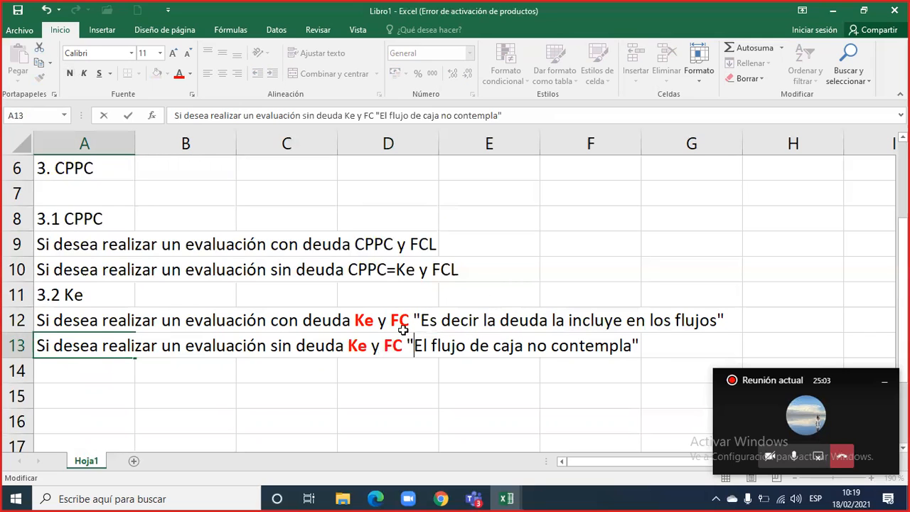
pyautogui.moveTo(401, 319); pyautogui.dragTo(398, 346)
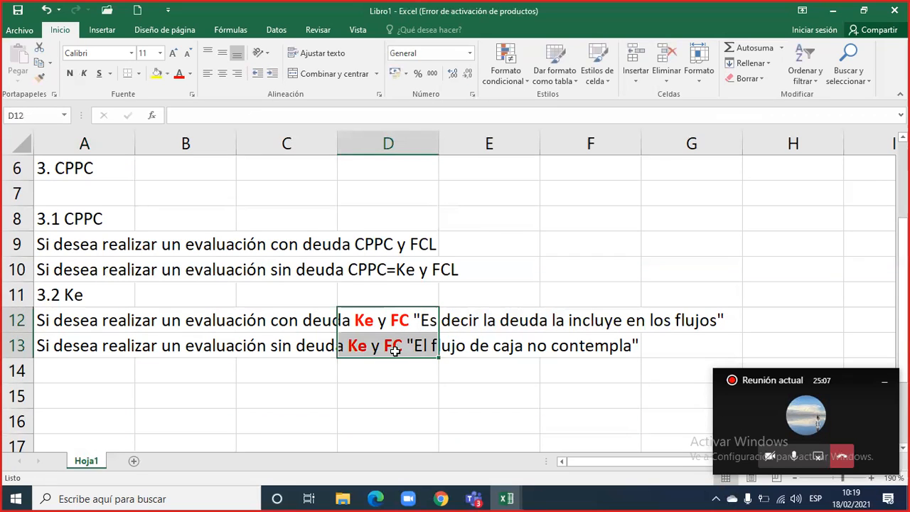
pyautogui.click(398, 323)
pyautogui.doubleClick(400, 321)
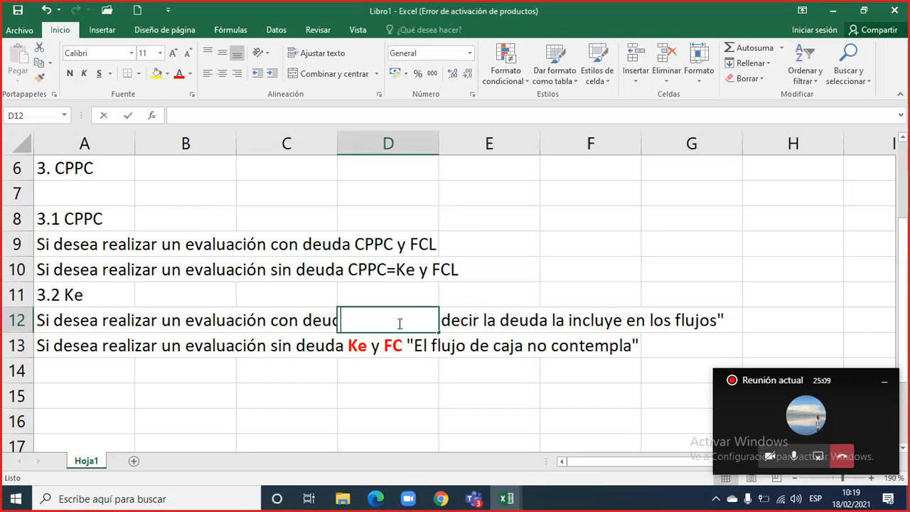
pyautogui.click(80, 323)
pyautogui.doubleClick(81, 321)
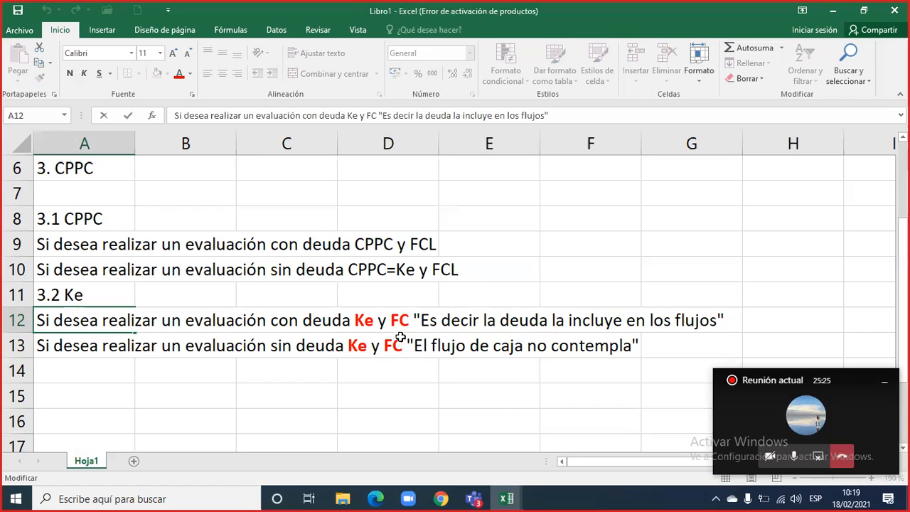
# - Add "la deuda" to the end of the quoted note in A13, inside the closing quotation mark
pyautogui.click(71, 344)
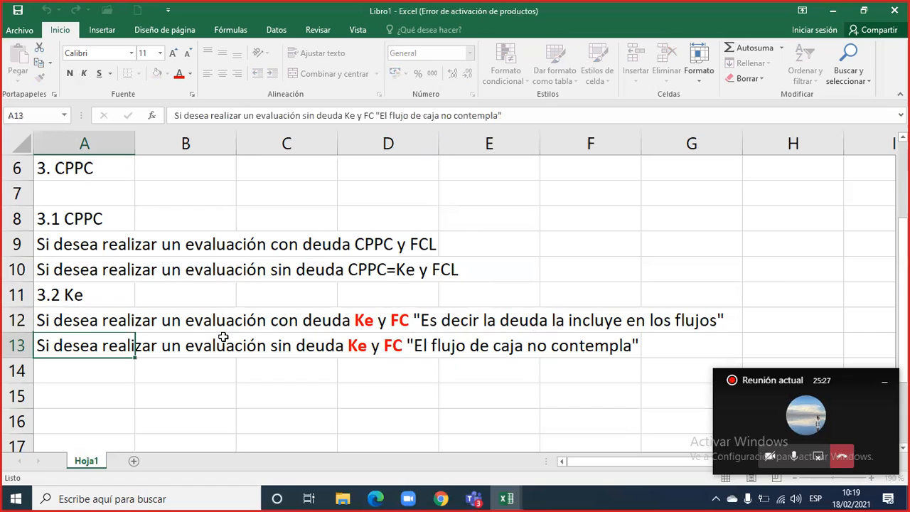
pyautogui.doubleClick(103, 349)
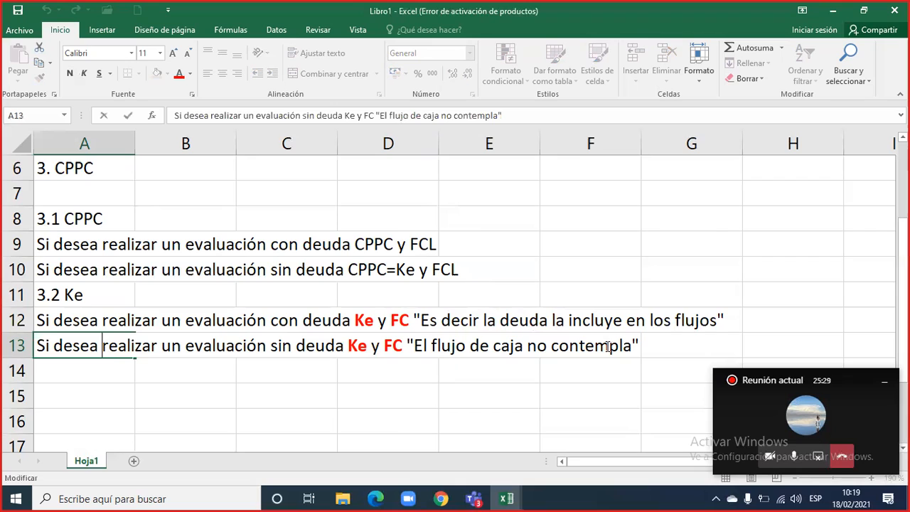
pyautogui.click(634, 346)
pyautogui.write('la deuda')
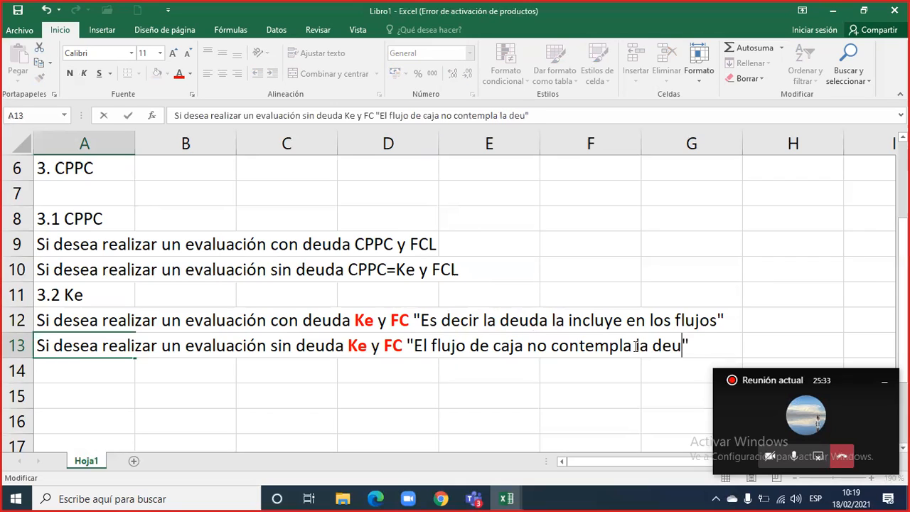
pyautogui.press('Return')
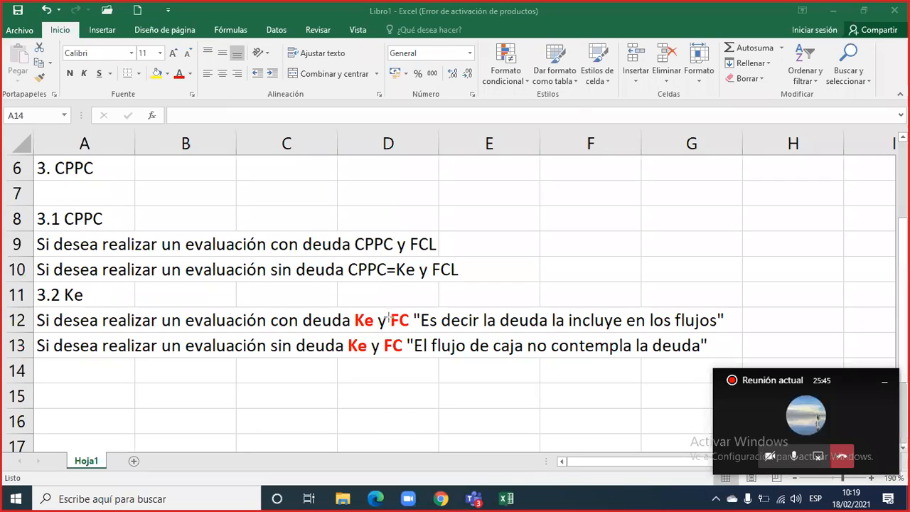
# - Draw red annotation boxes around the FC and CPPC terms and the "3.1 CPPC" and "3.2 Ke" headings, and clear them
pyautogui.moveTo(384, 304); pyautogui.dragTo(415, 357)
pyautogui.moveTo(341, 225); pyautogui.dragTo(394, 282)
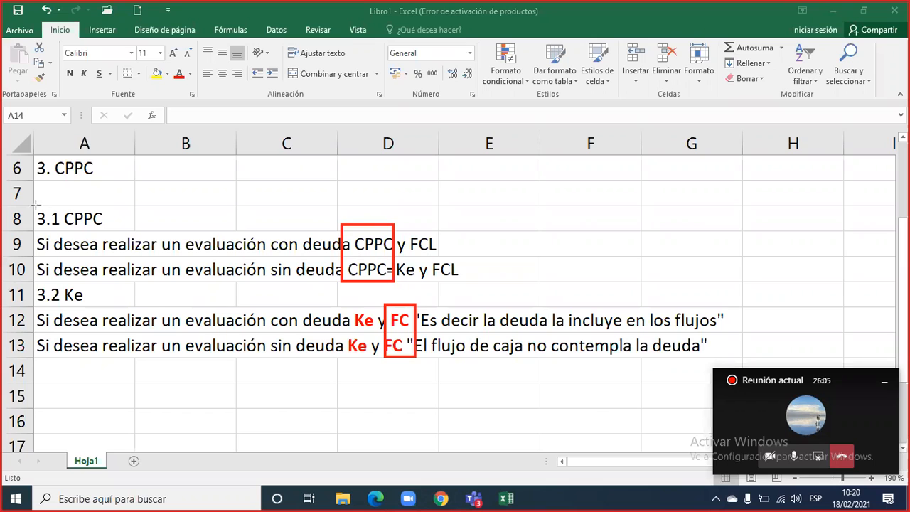
pyautogui.moveTo(30, 205)
pyautogui.mouseDown()
pyautogui.moveTo(48, 226)
pyautogui.moveTo(126, 228)
pyautogui.mouseUp()
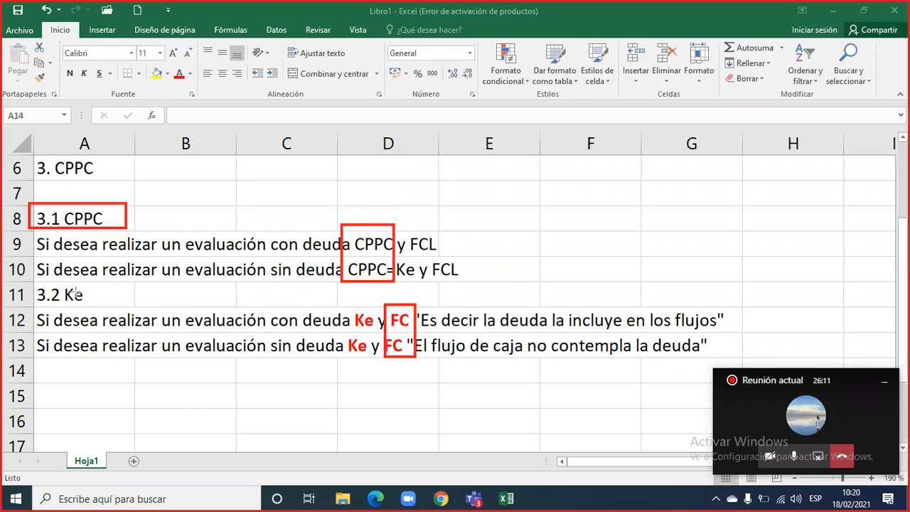
pyautogui.moveTo(25, 283)
pyautogui.mouseDown()
pyautogui.moveTo(37, 299)
pyautogui.moveTo(103, 300)
pyautogui.mouseUp()
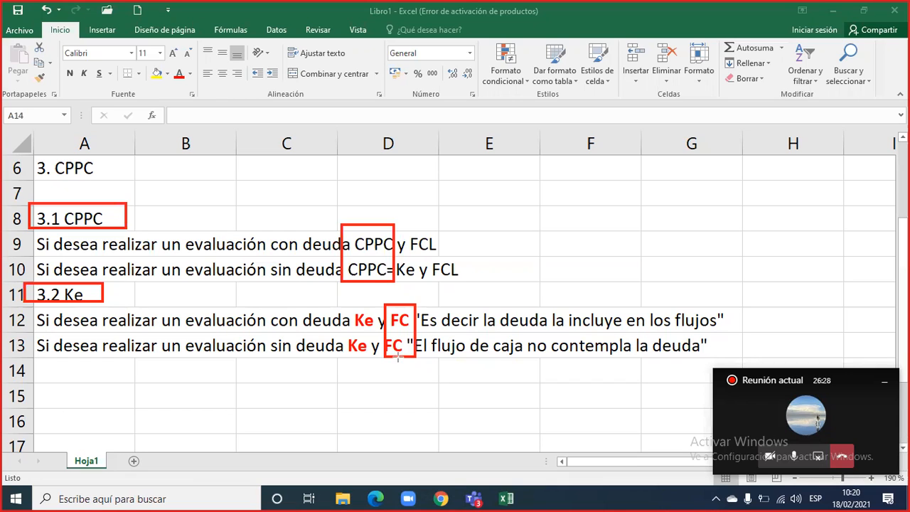
pyautogui.click(613, 102)
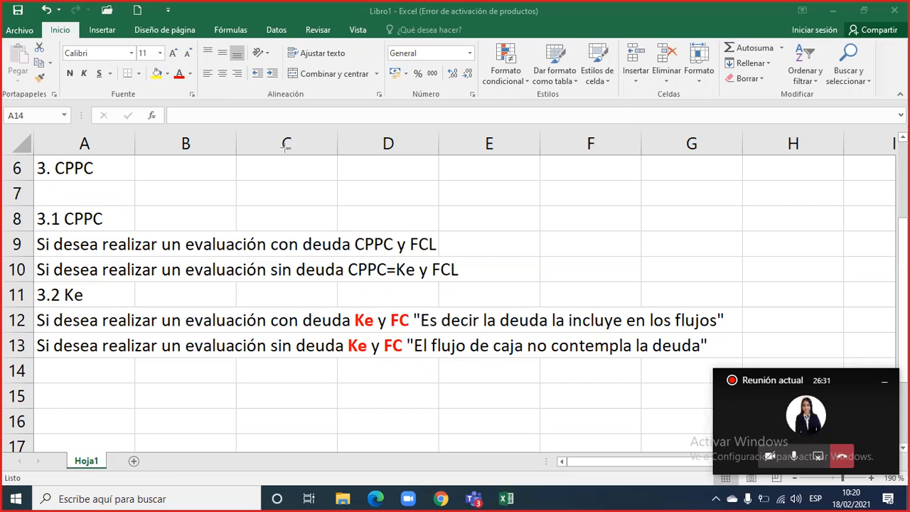
# - Enter the heading "4. ¿Cómo determino el Ke?" in A15 and make it bold
pyautogui.click(60, 384)
pyautogui.click(56, 390)
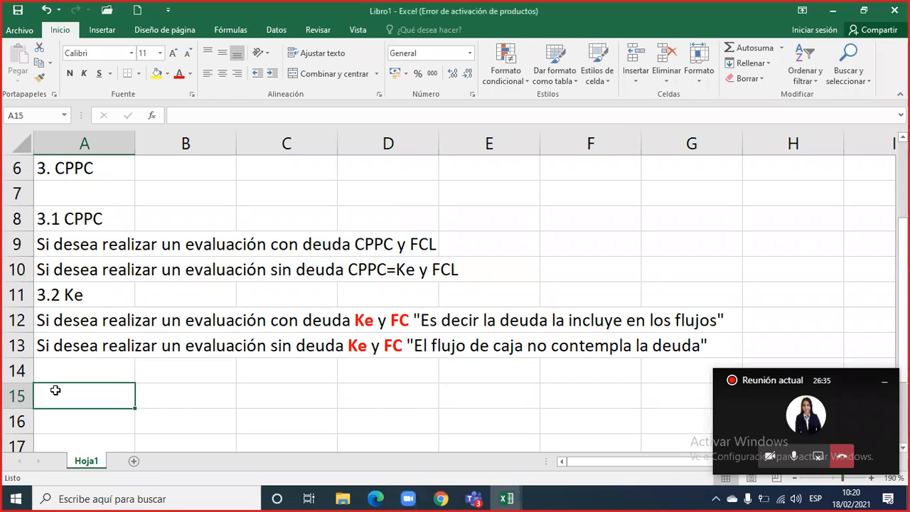
pyautogui.write('4,')
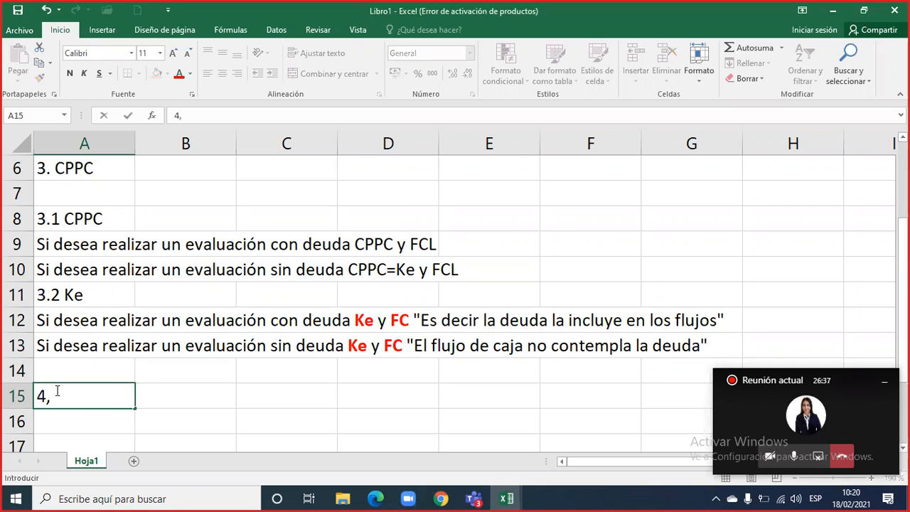
pyautogui.write('. ?')
pyautogui.press('BackSpace')
pyautogui.write('¿Cómo ')
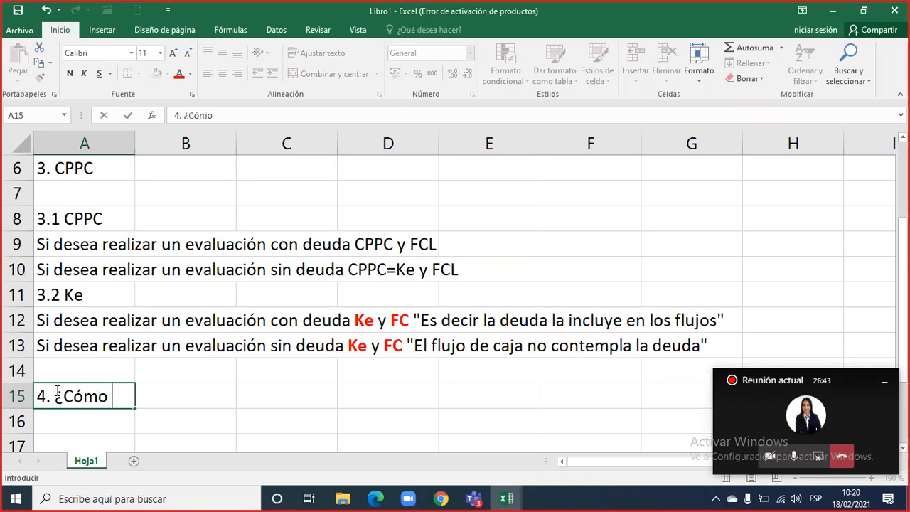
pyautogui.write('determino ')
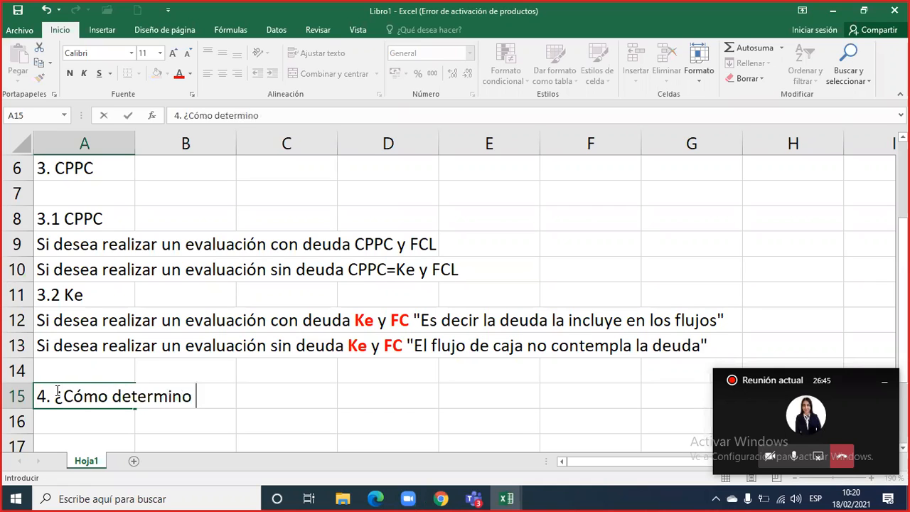
pyautogui.write('el Ke?')
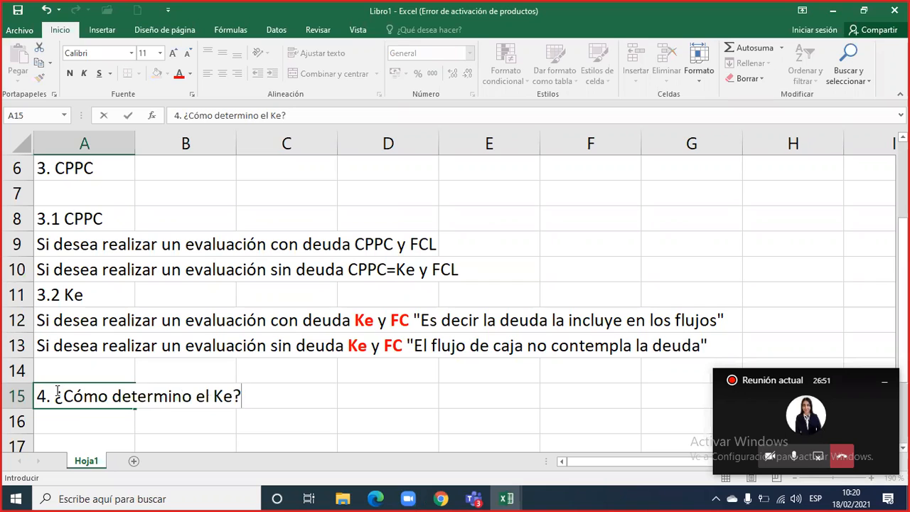
pyautogui.click(69, 433)
pyautogui.click(66, 396)
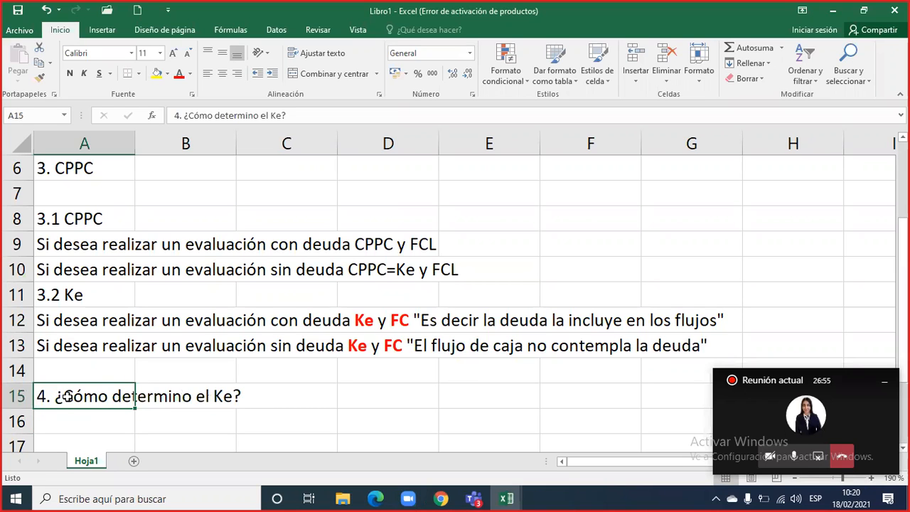
pyautogui.hotkey('ctrl', 'n')
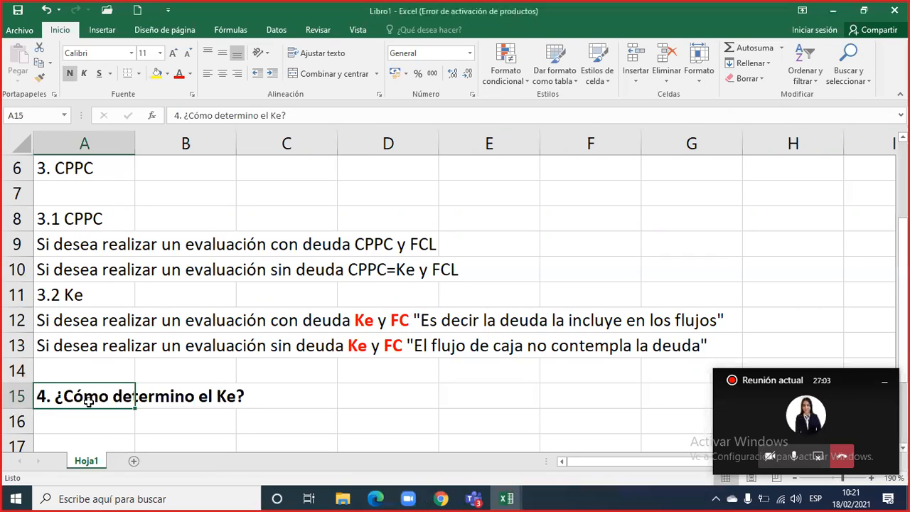
# - Add a new sheet to the workbook and rename the sheet Hoja1 as "Resumen"
pyautogui.click(134, 462)
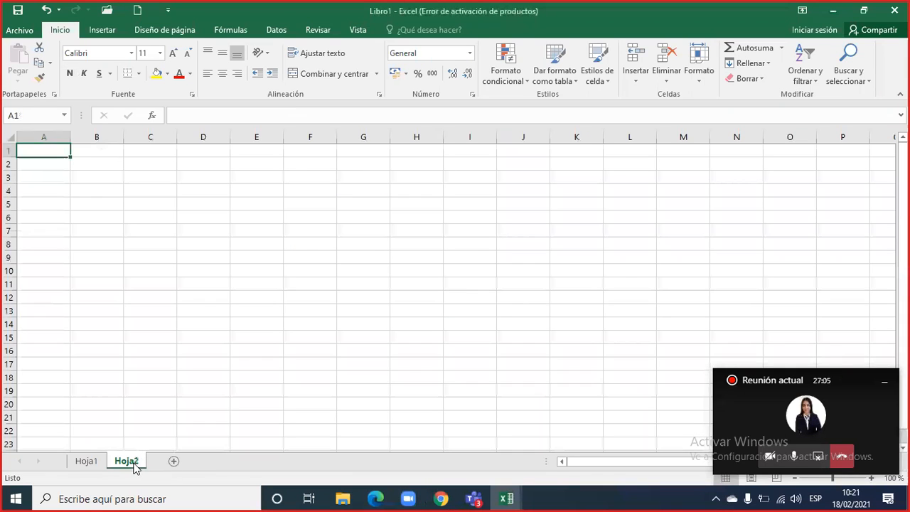
pyautogui.doubleClick(128, 462)
pyautogui.click(84, 464)
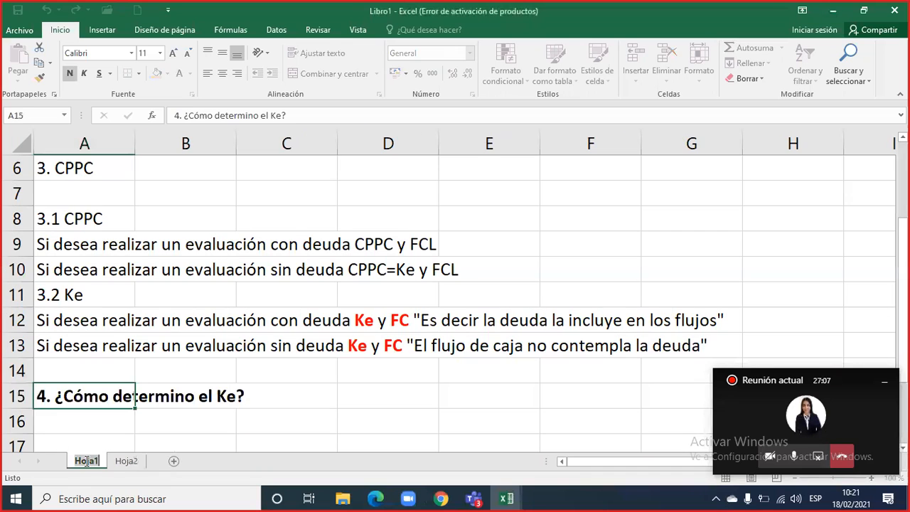
pyautogui.doubleClick(96, 462)
pyautogui.write('Resumen')
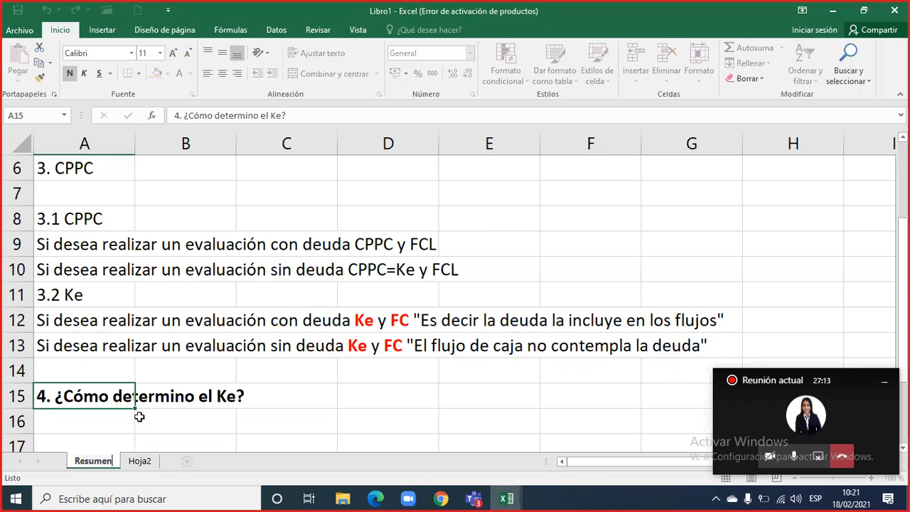
pyautogui.click(151, 293)
# - Enter "4. Riesgo" in A14, directly above the heading about determining Ke
pyautogui.scroll(2, 153, 291)
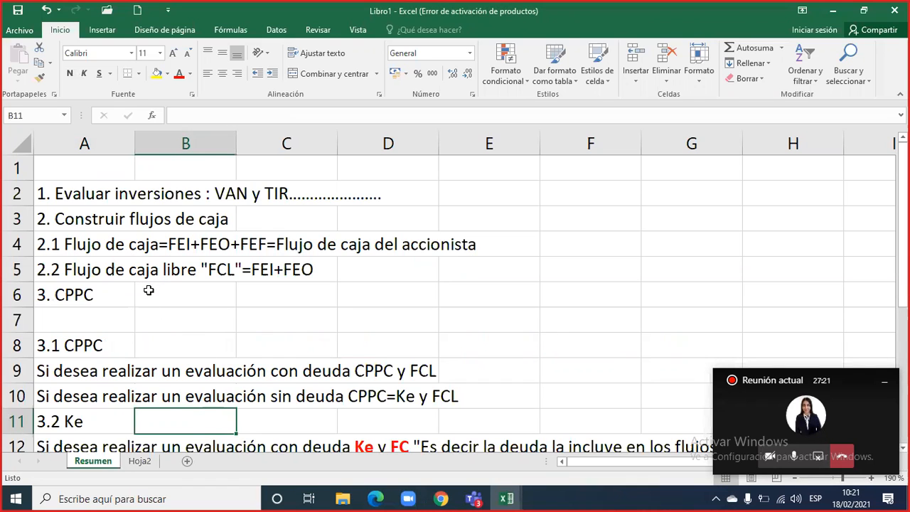
pyautogui.scroll(-2, 148, 288)
pyautogui.scroll(-1, 128, 308)
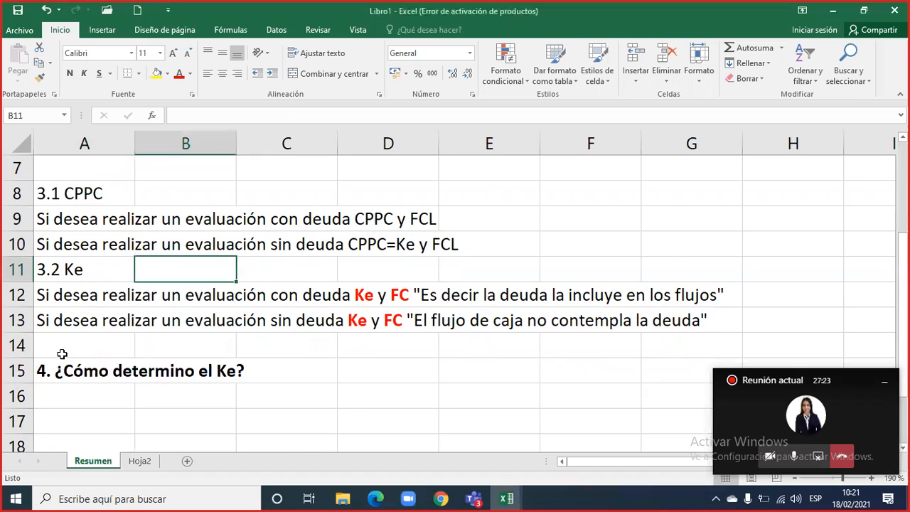
pyautogui.click(62, 354)
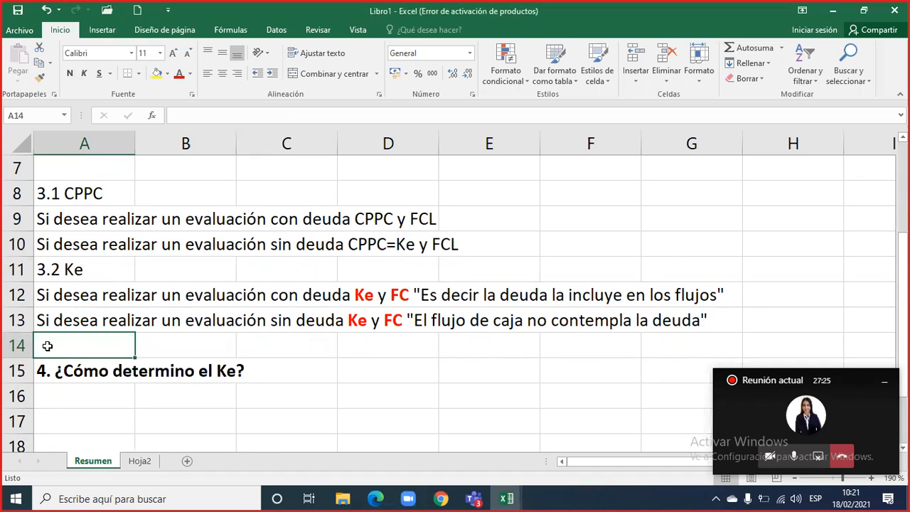
pyautogui.write('5')
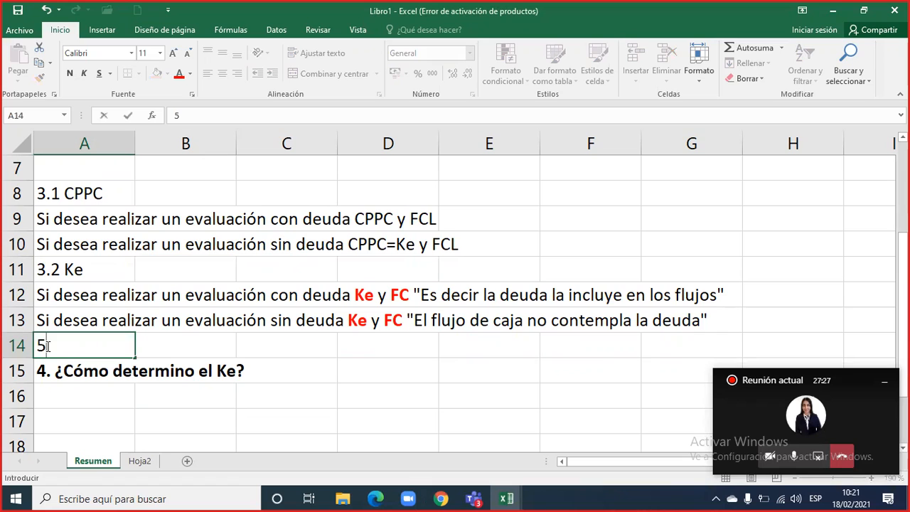
pyautogui.press('BackSpace')
pyautogui.write('4. Riesgo')
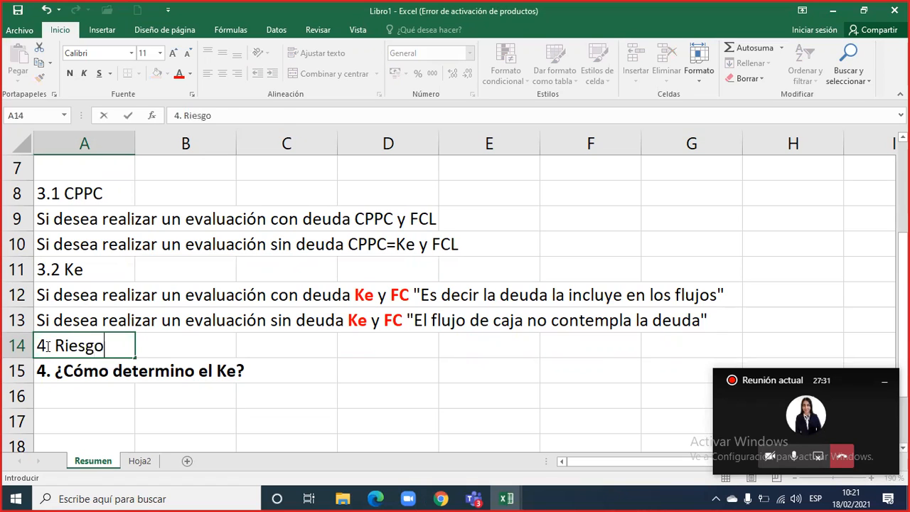
pyautogui.press('Return')
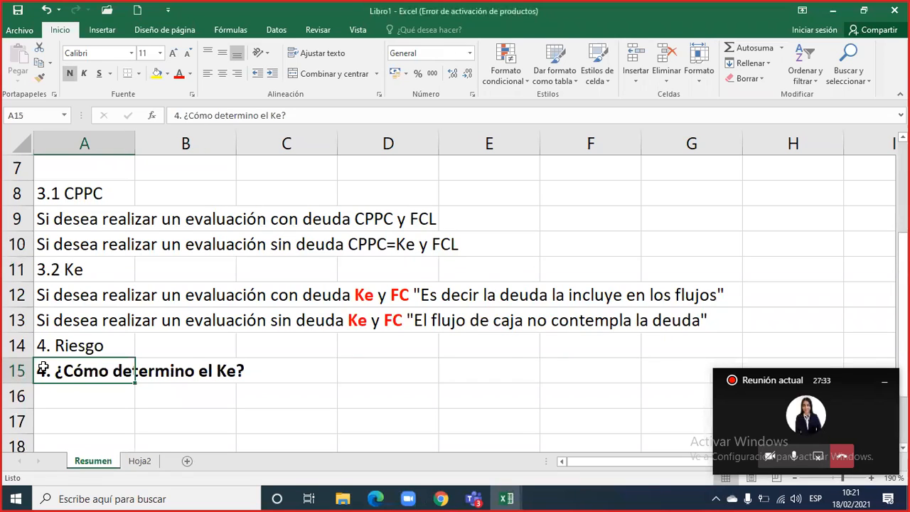
# - Renumber the heading "¿Cómo determino el Ke?" in A15 of the Resumen sheet as 5
pyautogui.doubleClick(45, 369)
pyautogui.press('BackSpace')
pyautogui.write('5')
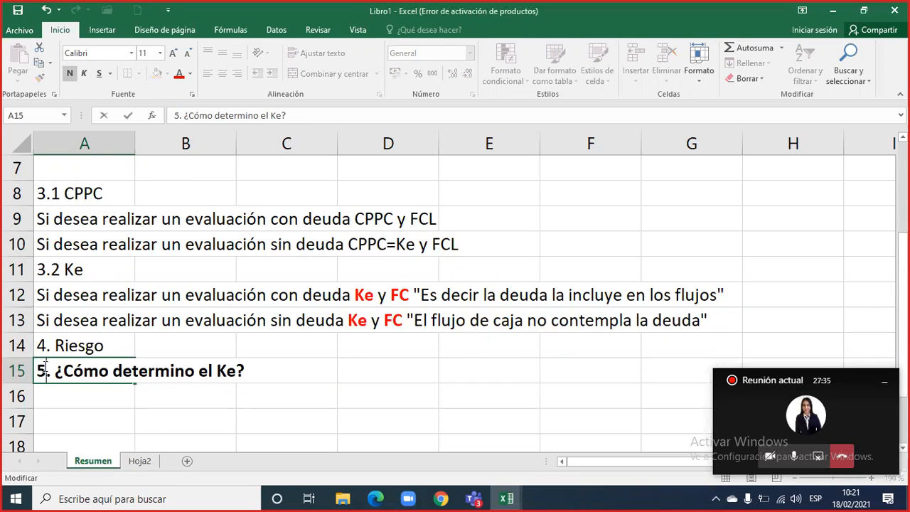
pyautogui.press('Return')
pyautogui.moveTo(57, 375); pyautogui.dragTo(216, 371)
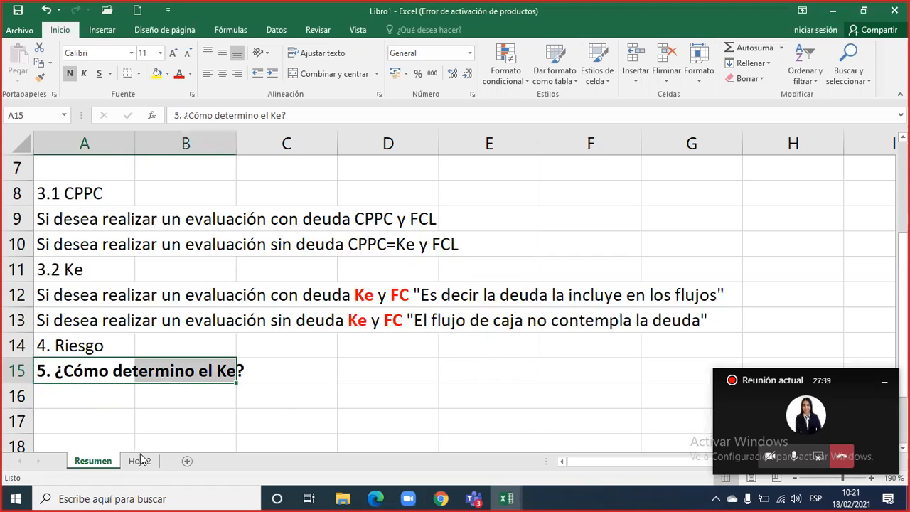
# - Rename the sheet Hoja2 as "Introducción"
pyautogui.click(140, 461)
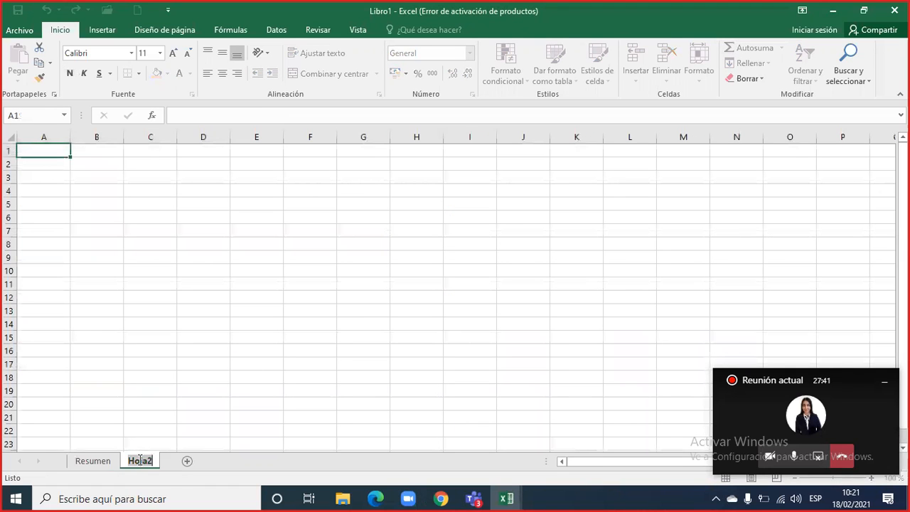
pyautogui.write('Introducción')
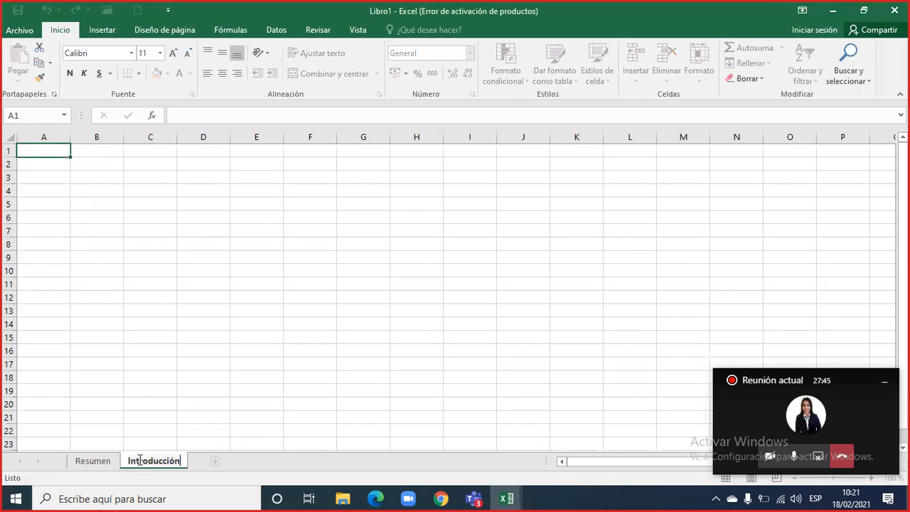
pyautogui.click(136, 365)
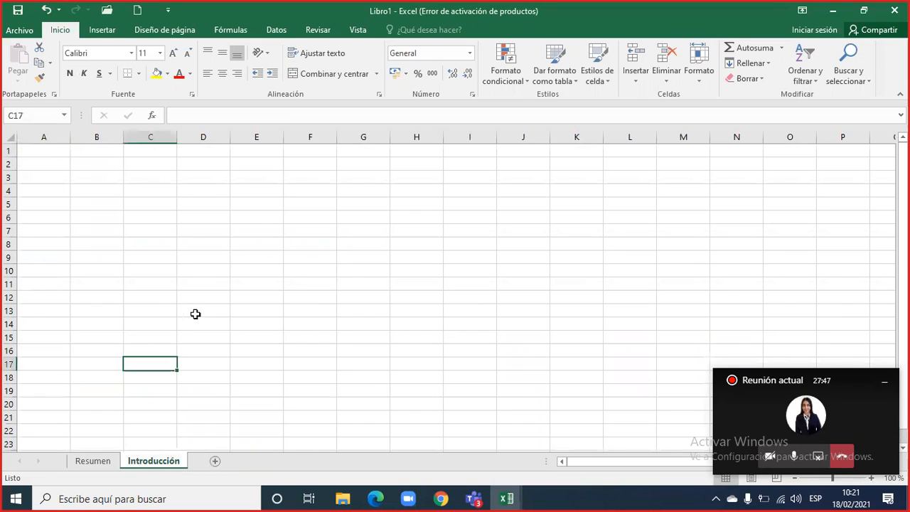
# - Enter the title "Modelo CAPM" in B2 of the Introducción sheet
pyautogui.click(871, 478)
pyautogui.click(870, 478)
pyautogui.click(871, 477)
pyautogui.click(871, 478)
pyautogui.click(871, 478)
pyautogui.click(870, 477)
pyautogui.click(871, 478)
pyautogui.click(870, 478)
pyautogui.scroll(2, 112, 284)
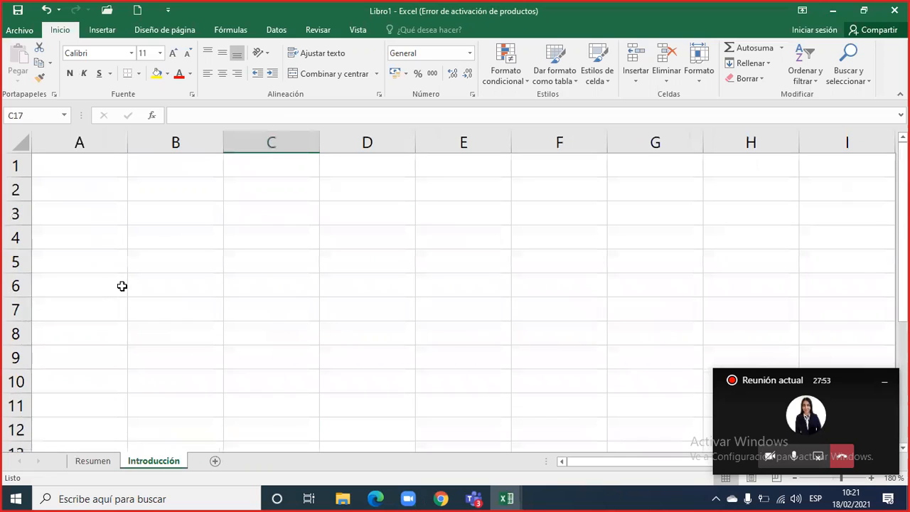
pyautogui.click(116, 460)
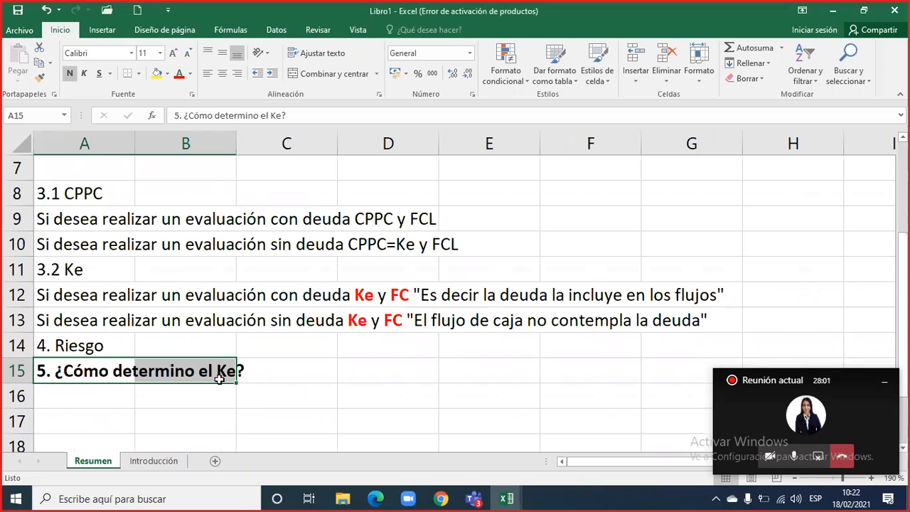
pyautogui.click(155, 462)
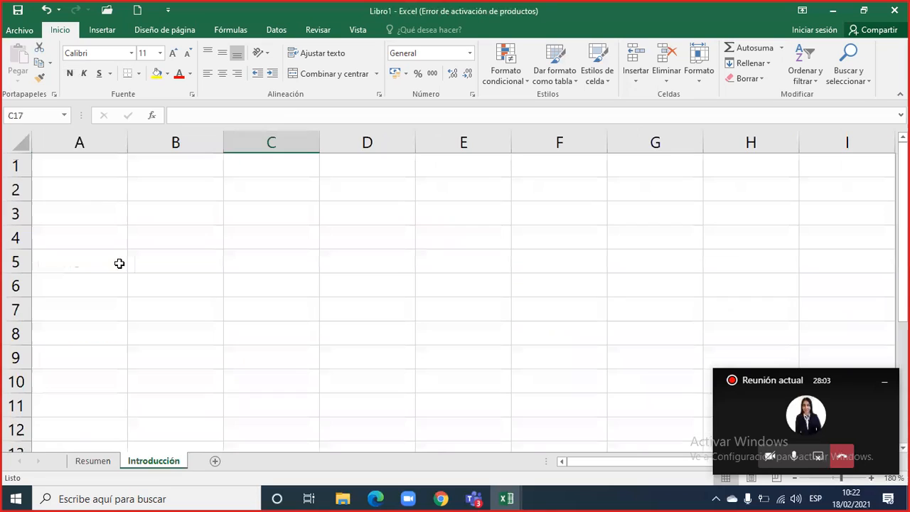
pyautogui.click(139, 186)
pyautogui.write('Modelo C')
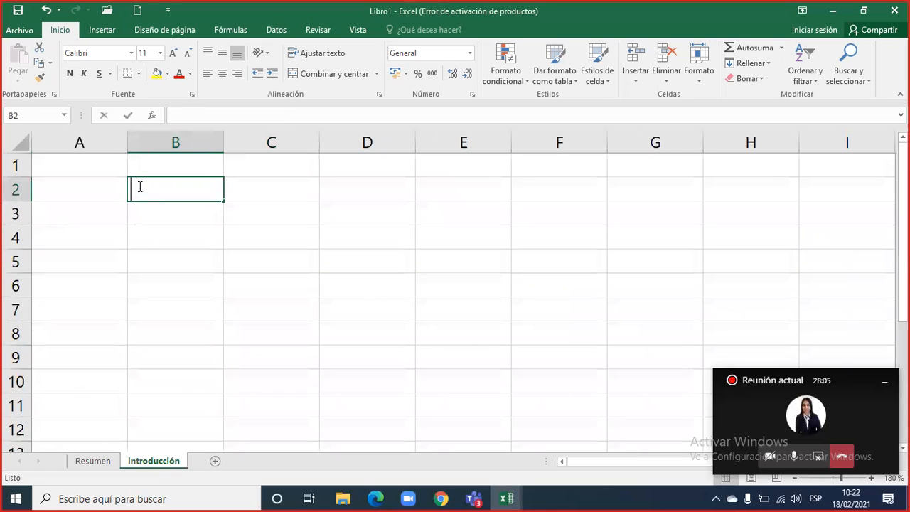
pyautogui.write('APM')
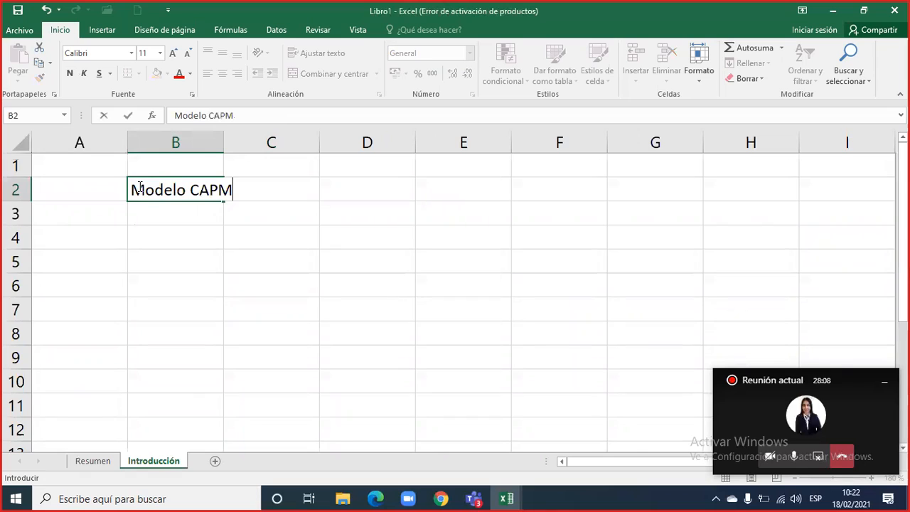
pyautogui.press('Up')
pyautogui.click(139, 187)
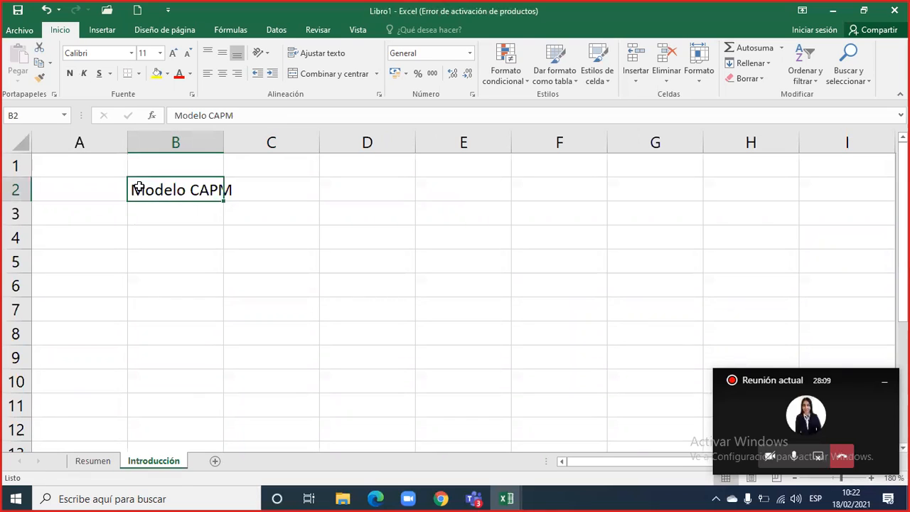
# - Make the "Modelo CAPM" title bold and fit the width of column B to it
pyautogui.hotkey('ctrl', 'n')
pyautogui.press('Down')
pyautogui.press('Down')
pyautogui.click(139, 186)
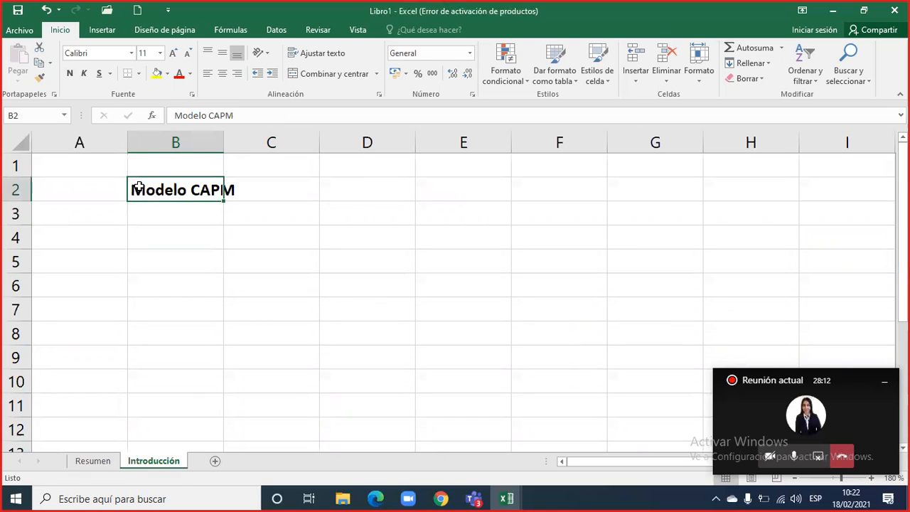
pyautogui.doubleClick(223, 142)
pyautogui.click(177, 216)
pyautogui.click(184, 192)
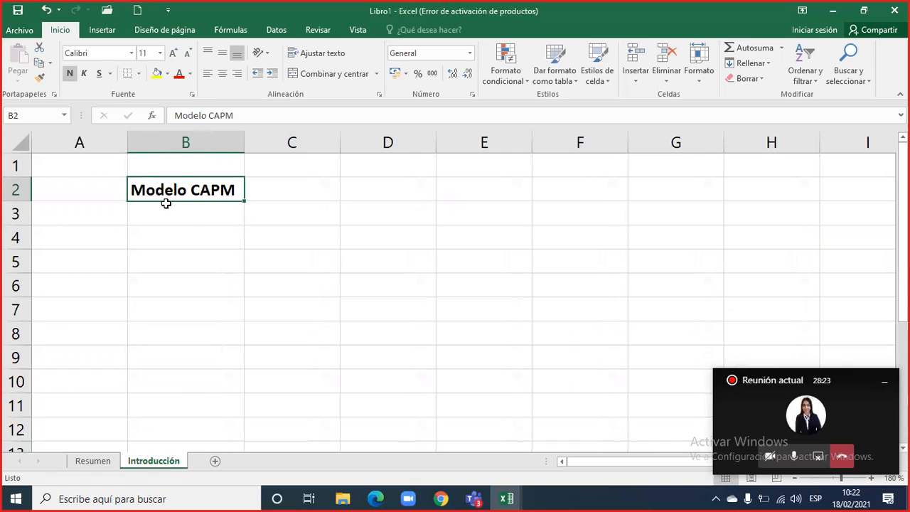
# - Enter the question "Ke=?" in B4, below the model title
pyautogui.click(183, 255)
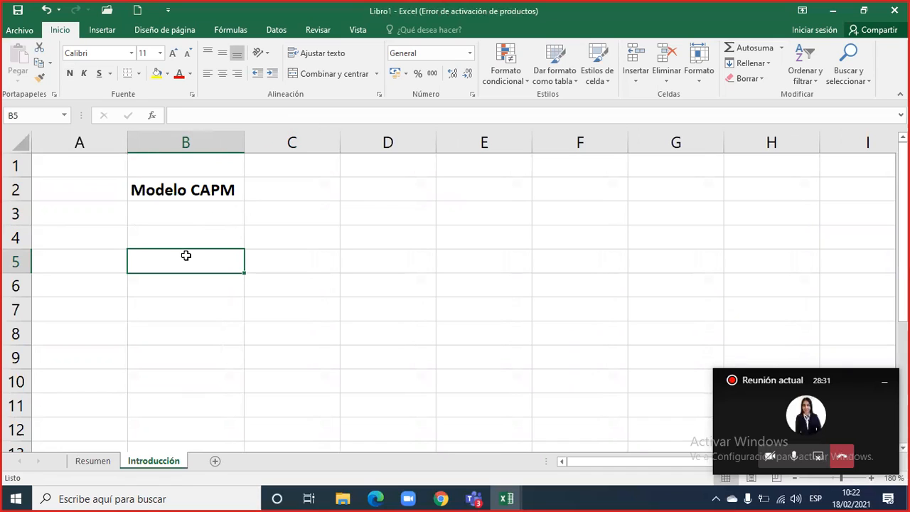
pyautogui.click(220, 244)
pyautogui.write('Ke')
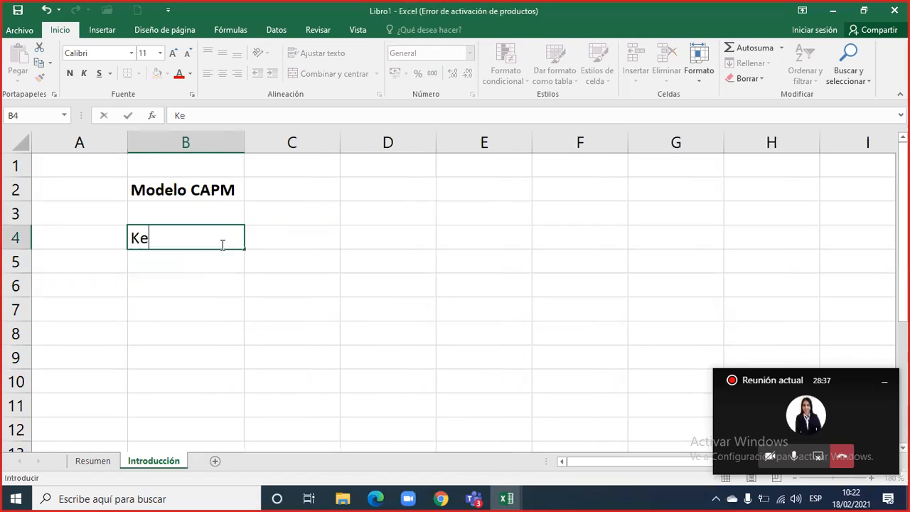
pyautogui.write('=i')
pyautogui.press('BackSpace')
pyautogui.write('?')
pyautogui.press('Return')
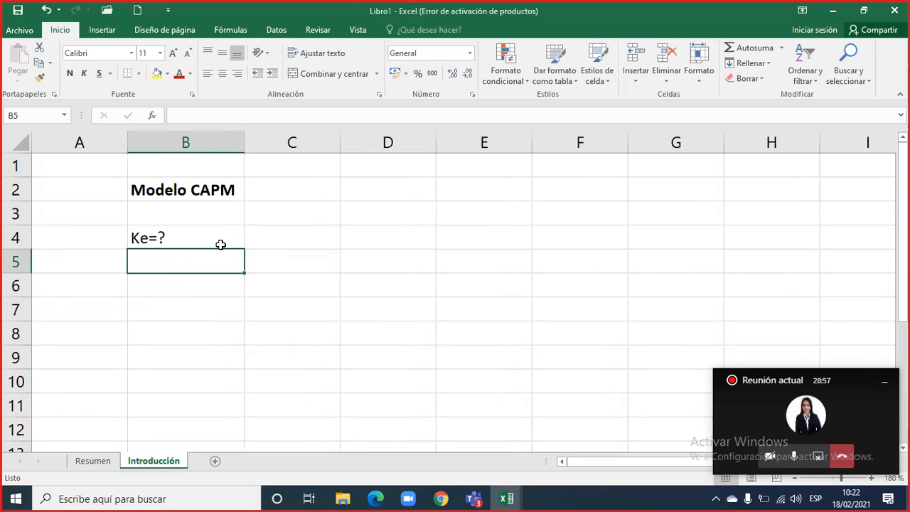
# - Start the CAPM formula in B5 by entering "Ke=Rf"
pyautogui.write('Ke=')
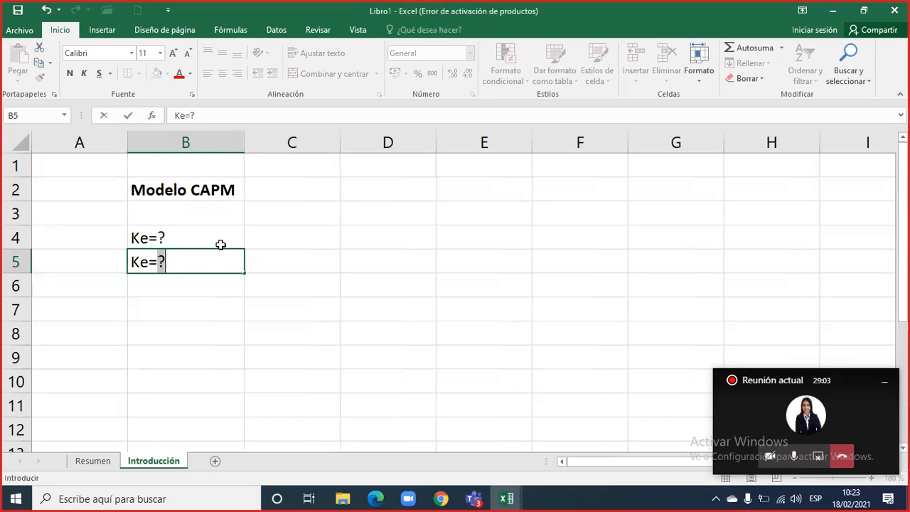
pyautogui.write('rf')
pyautogui.press('BackSpace')
pyautogui.press('BackSpace')
pyautogui.write('rf')
pyautogui.press('BackSpace')
pyautogui.press('BackSpace')
pyautogui.write('Rf')
pyautogui.press('Return')
pyautogui.press('Return')
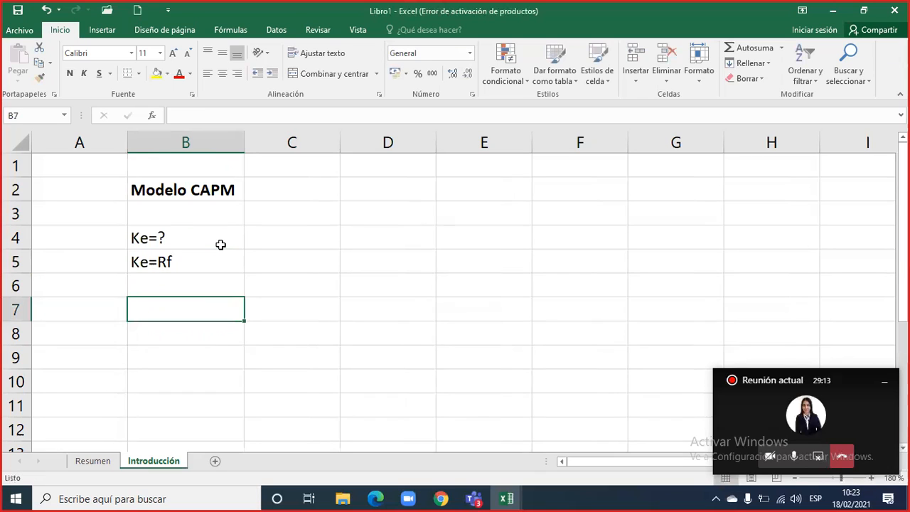
# - Enter the definition "Rf: Tasa libre de riesgo 1%-5%" in B7
pyautogui.write('Rf')
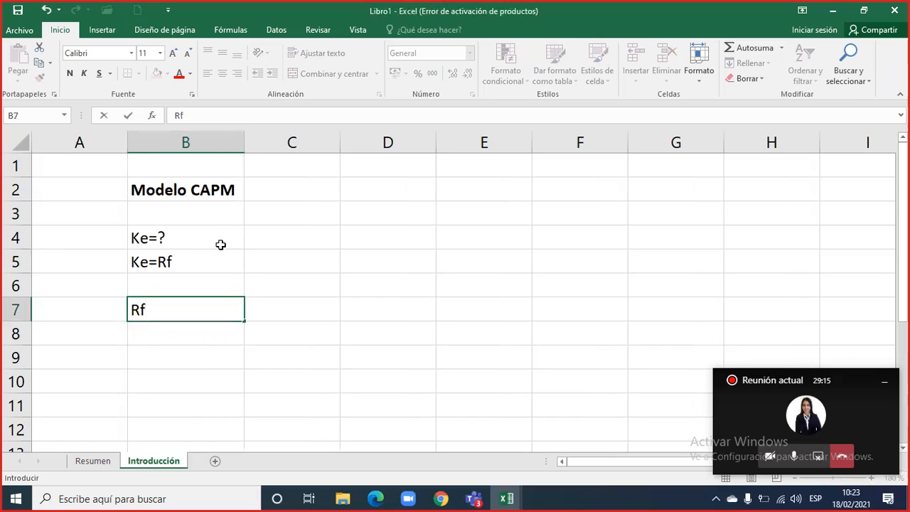
pyautogui.write(': Tasa libre de rei')
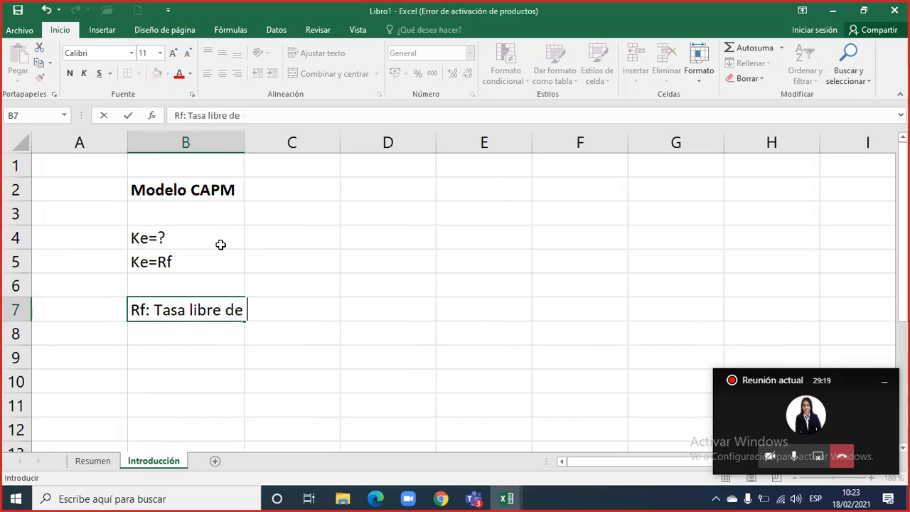
pyautogui.press('BackSpace')
pyautogui.press('BackSpace')
pyautogui.write('iesgo')
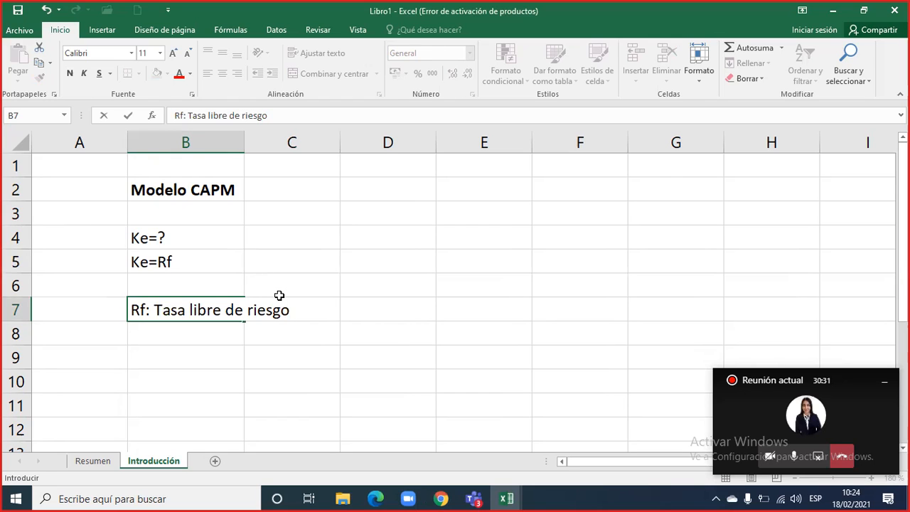
pyautogui.write('3%')
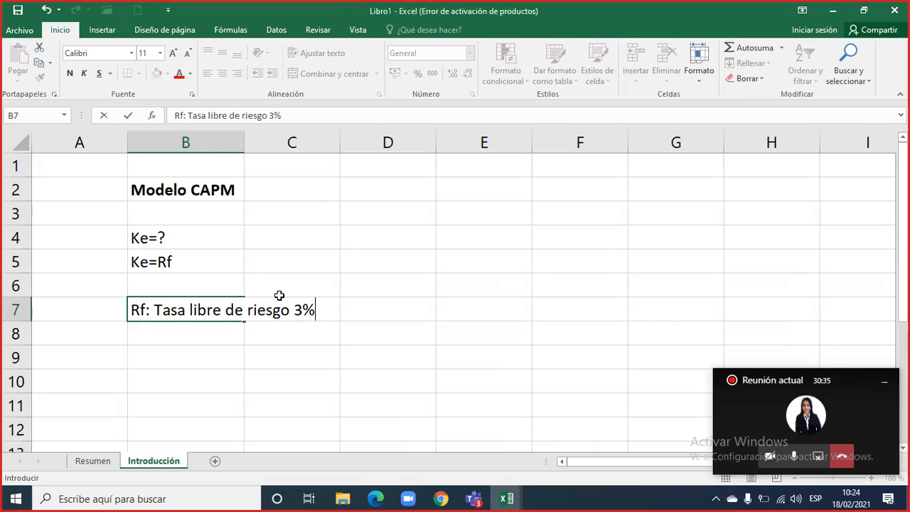
pyautogui.press('BackSpace')
pyautogui.press('BackSpace')
pyautogui.write('1%-5%')
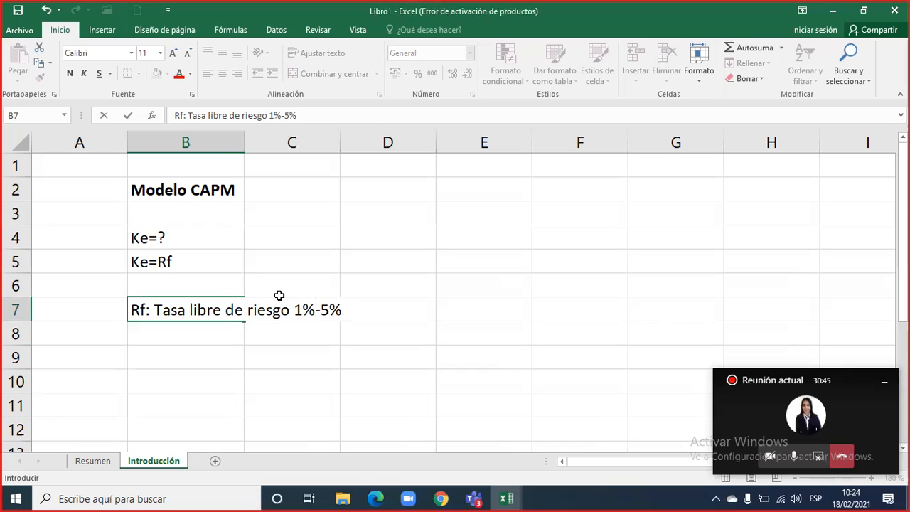
# - Append a plus sign to the formula in B5 so it reads "Ke=Rf+"
pyautogui.doubleClick(177, 260)
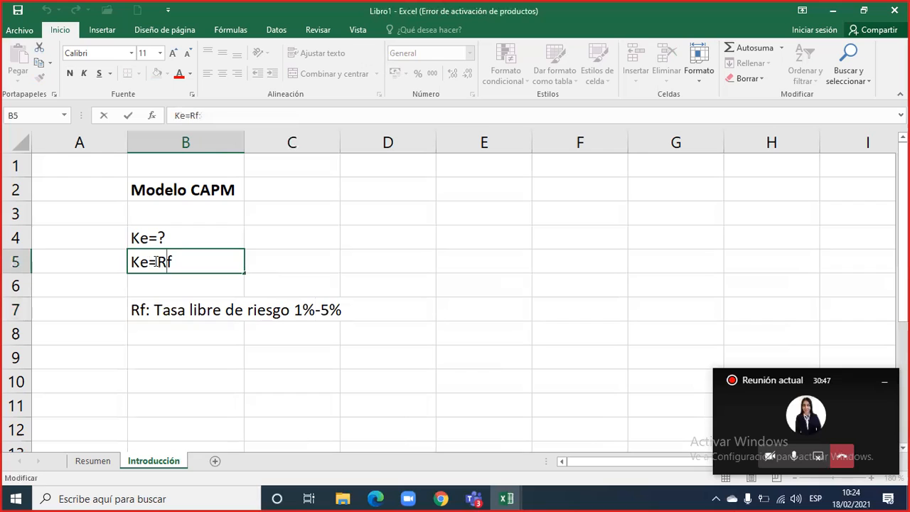
pyautogui.doubleClick(172, 263)
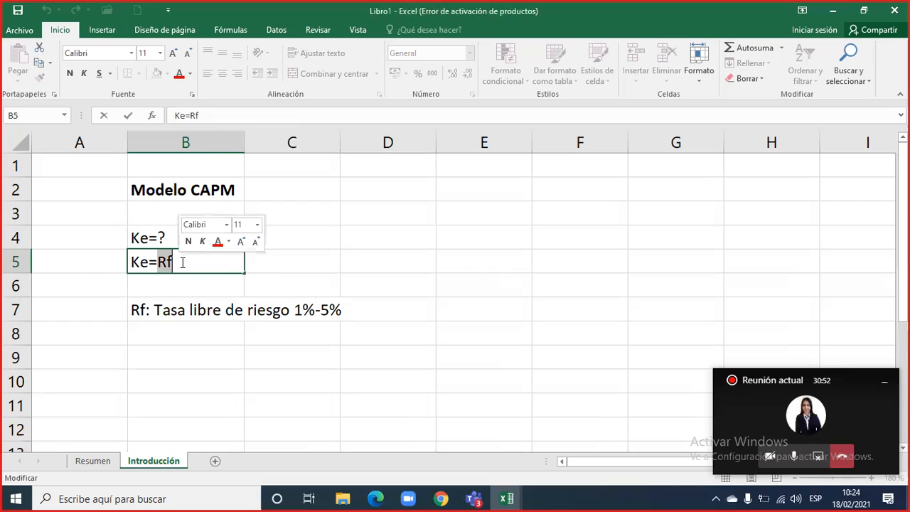
pyautogui.click(183, 263)
pyautogui.write('+')
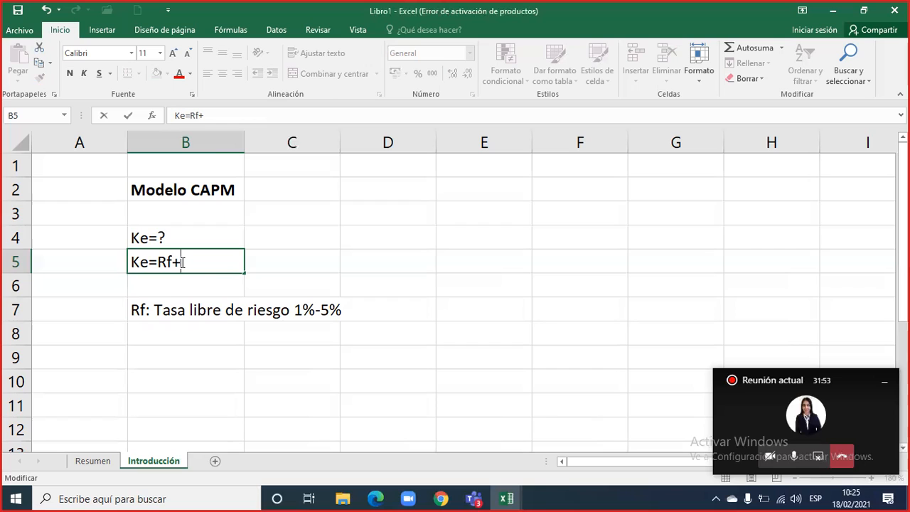
pyautogui.press('Return')
# - Enter the definition "RM: Rentabilidad del mercado" in B8, below the Rf definition
pyautogui.press('Return')
pyautogui.press('Return')
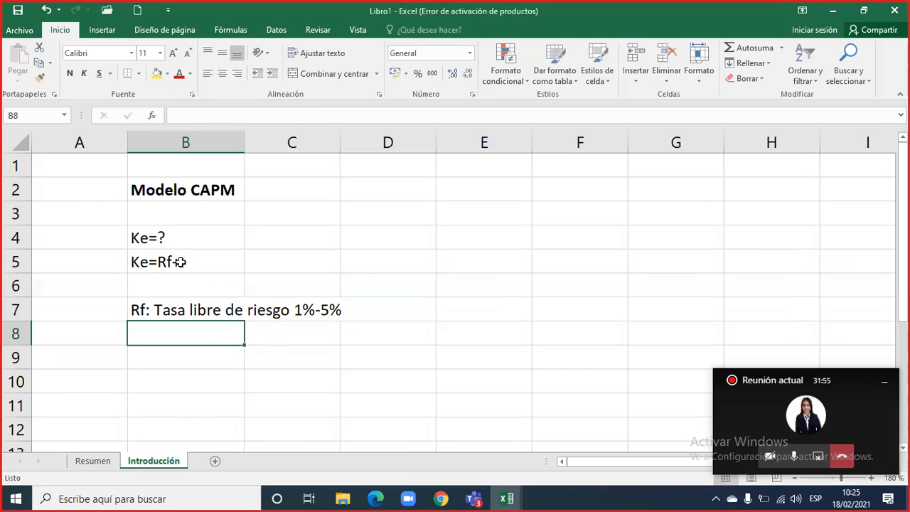
pyautogui.write('RM')
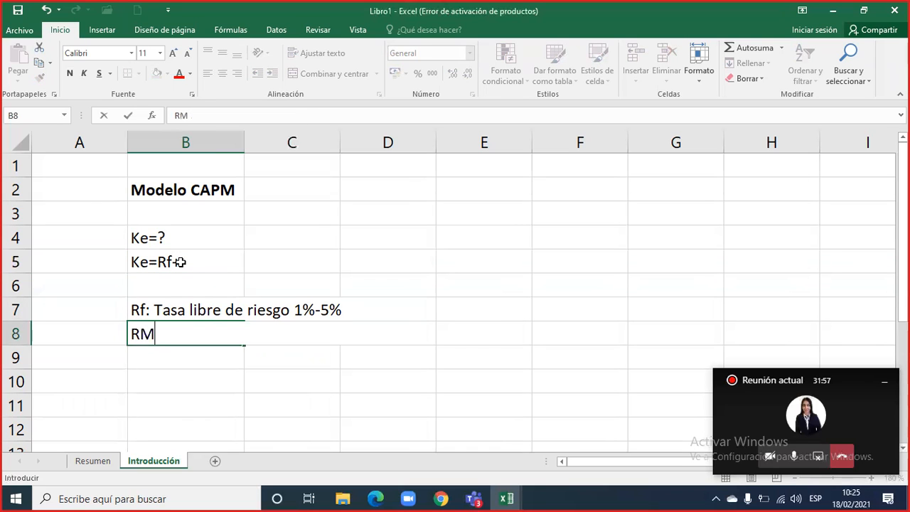
pyautogui.write(': Rentabilidad')
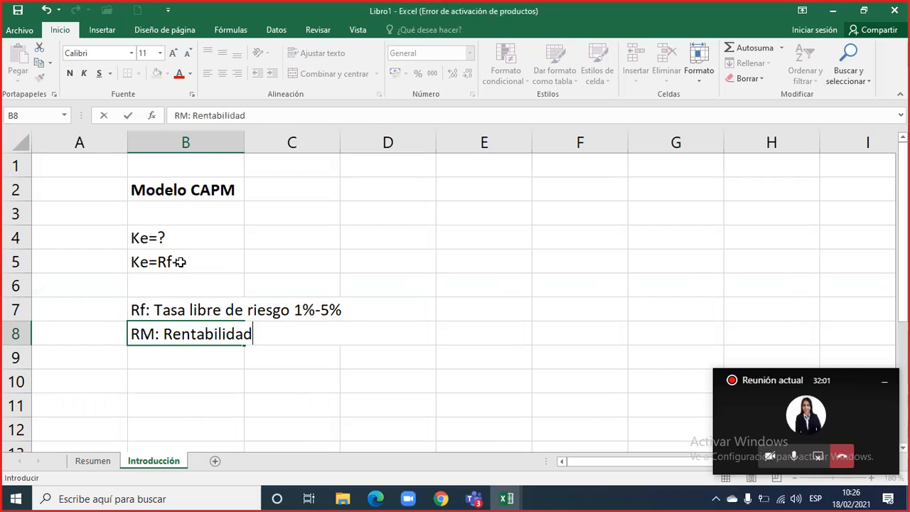
pyautogui.write(' del merca')
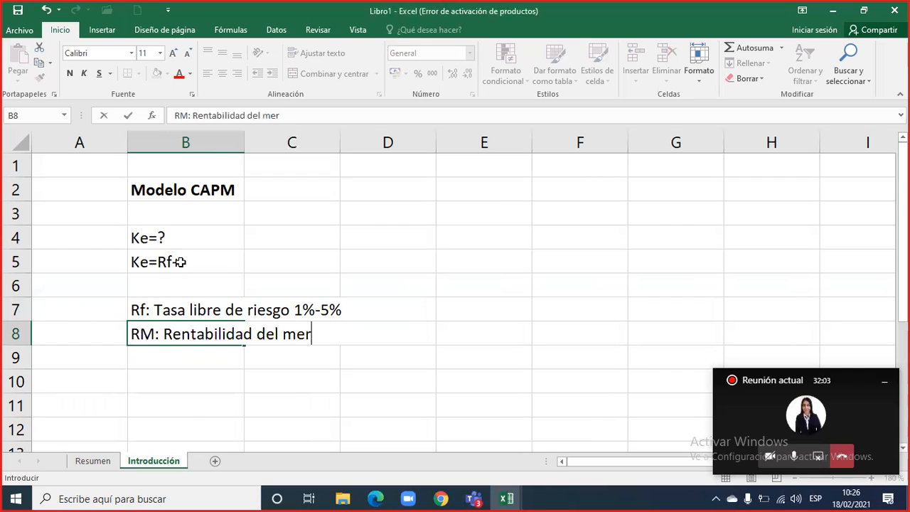
pyautogui.write('o')
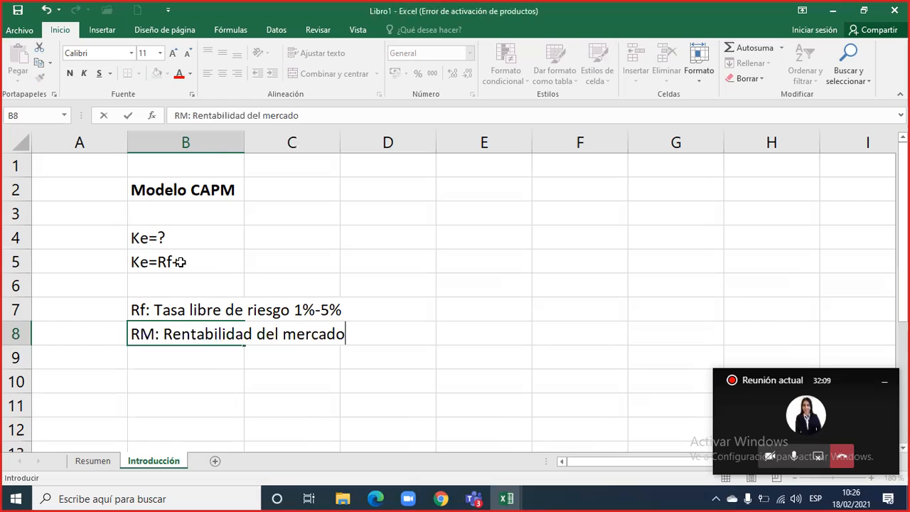
# - Extend the formula in B5 to "Ke=Rf+ (RM-Rf)*"
pyautogui.click(180, 262)
pyautogui.doubleClick(181, 262)
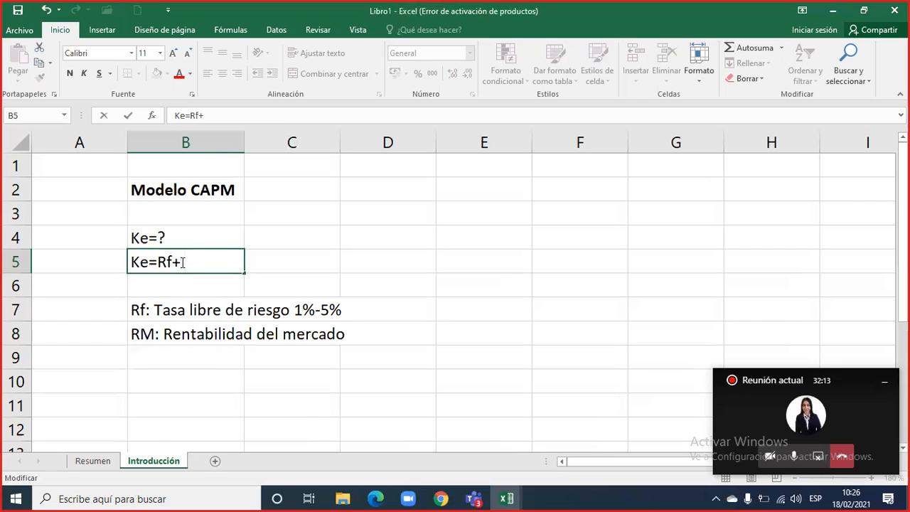
pyautogui.write('(')
pyautogui.write('RM-f')
pyautogui.press('BackSpace')
pyautogui.write('Rf)')
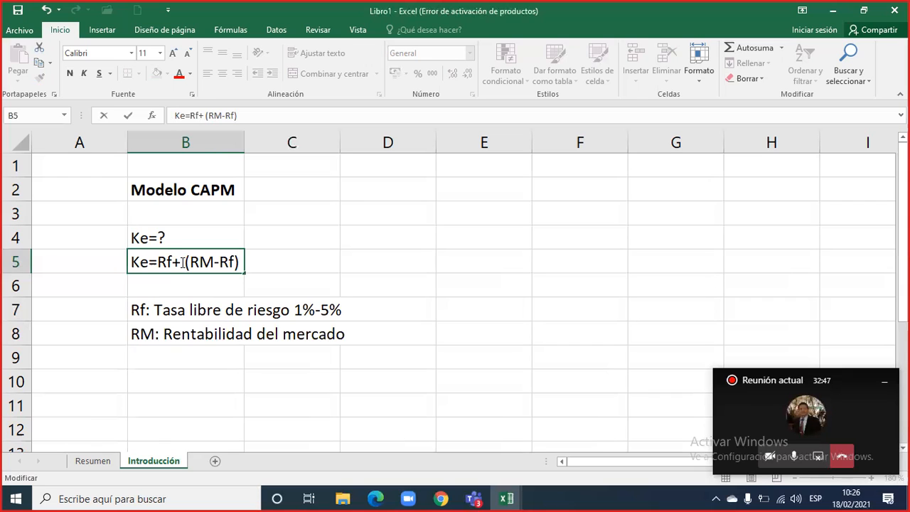
pyautogui.write('*')
# - Enter "b" in B9 and complete the formula in B5 so it reads "Ke=Rf+ (RM-Rf)*b"
pyautogui.click(185, 363)
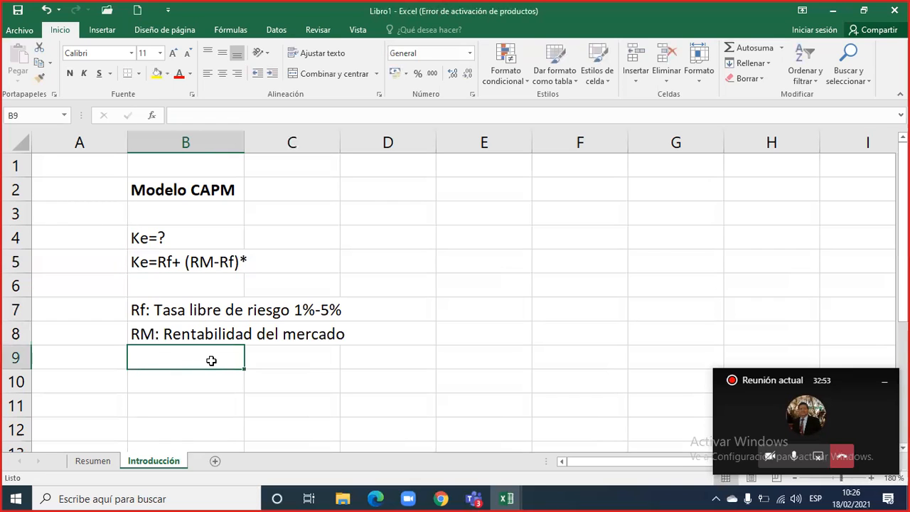
pyautogui.write('b')
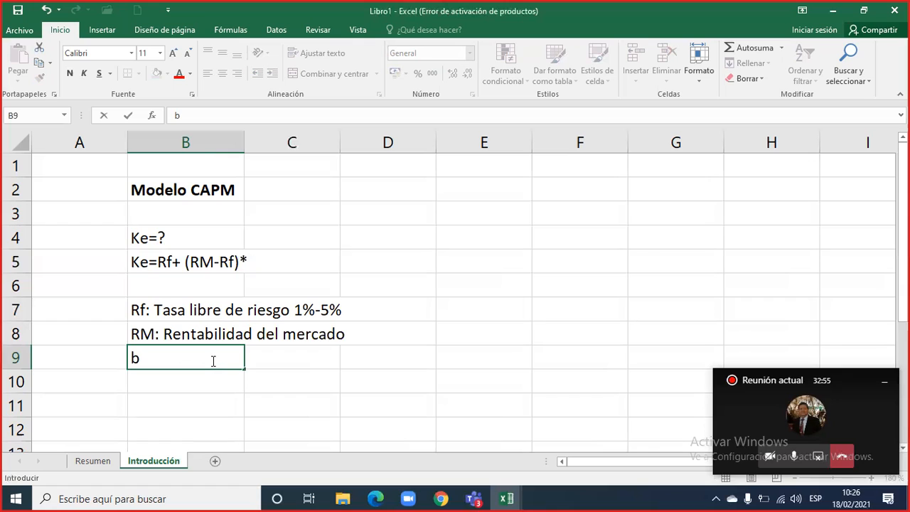
pyautogui.click(186, 262)
pyautogui.press('F2')
pyautogui.write('b')
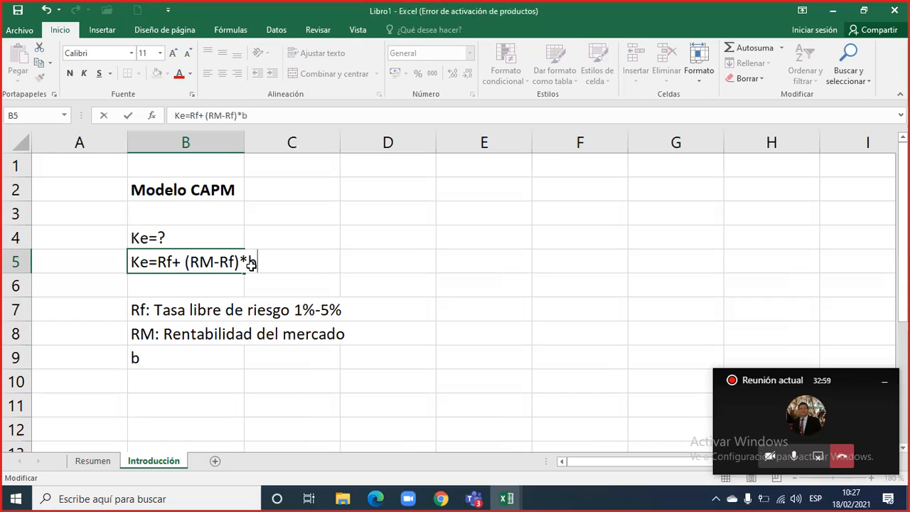
pyautogui.press('Return')
# - Enter the definition "b: Coeficiente de riesgo" in B9, below the RM definition
pyautogui.press('Down')
pyautogui.press('Down')
pyautogui.press('Down')
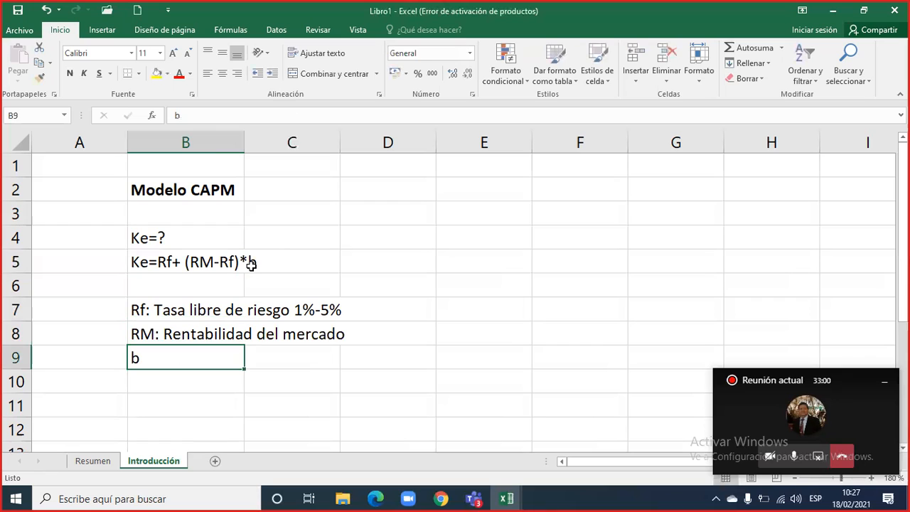
pyautogui.doubleClick(173, 355)
pyautogui.write('b=')
pyautogui.press('BackSpace')
pyautogui.write(': Coeficiente')
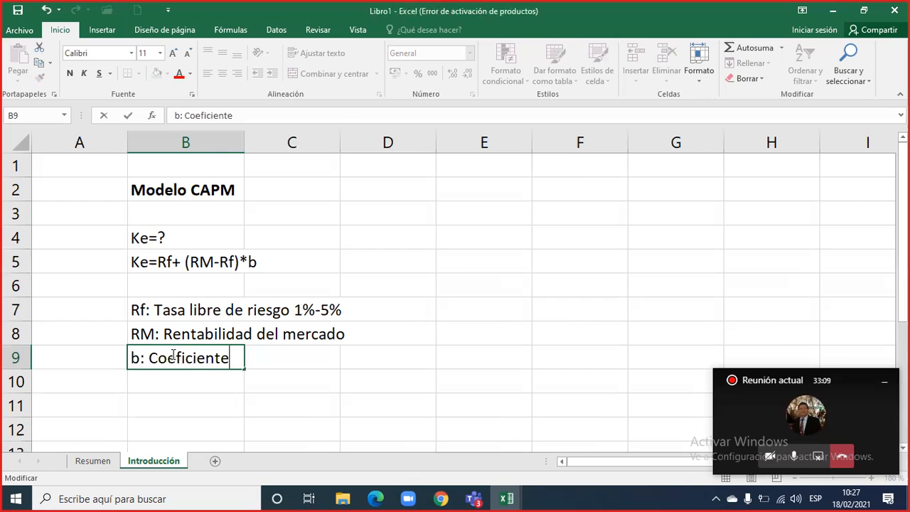
pyautogui.write(' de riesgo')
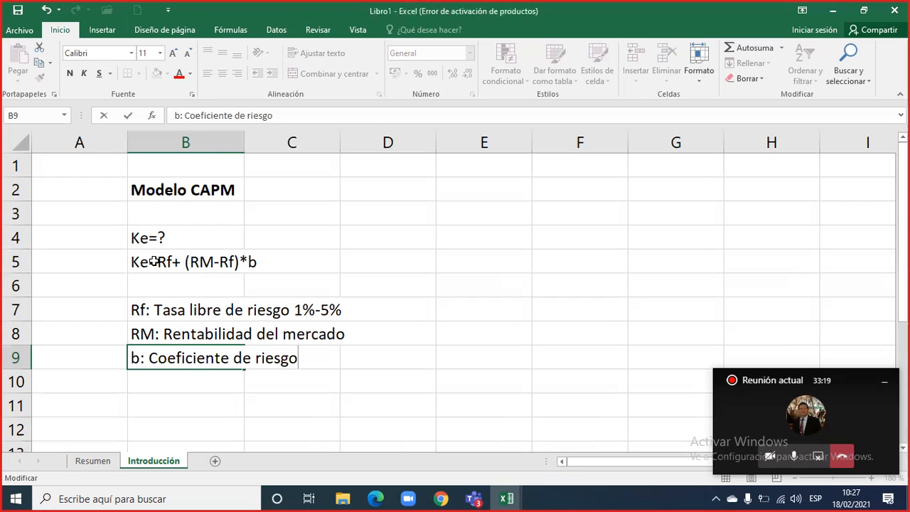
pyautogui.click(256, 262)
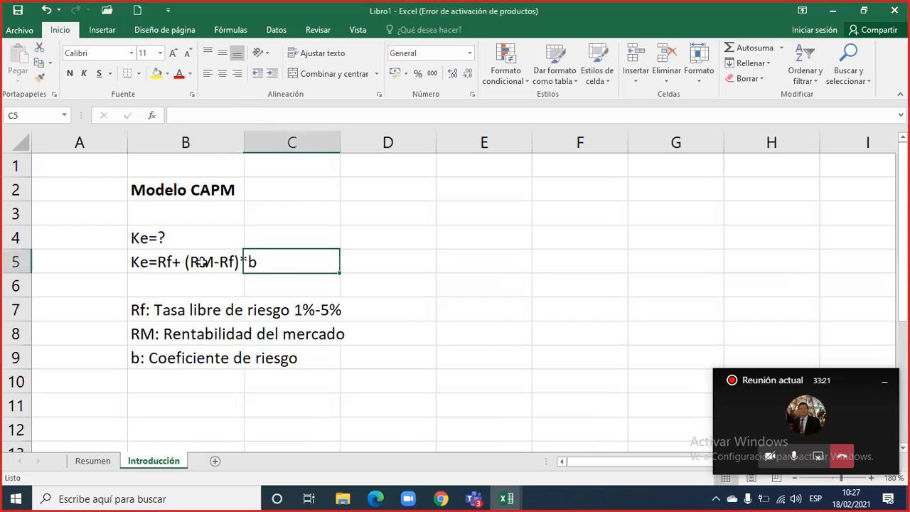
pyautogui.click(154, 261)
pyautogui.doubleClick(249, 262)
pyautogui.doubleClick(257, 262)
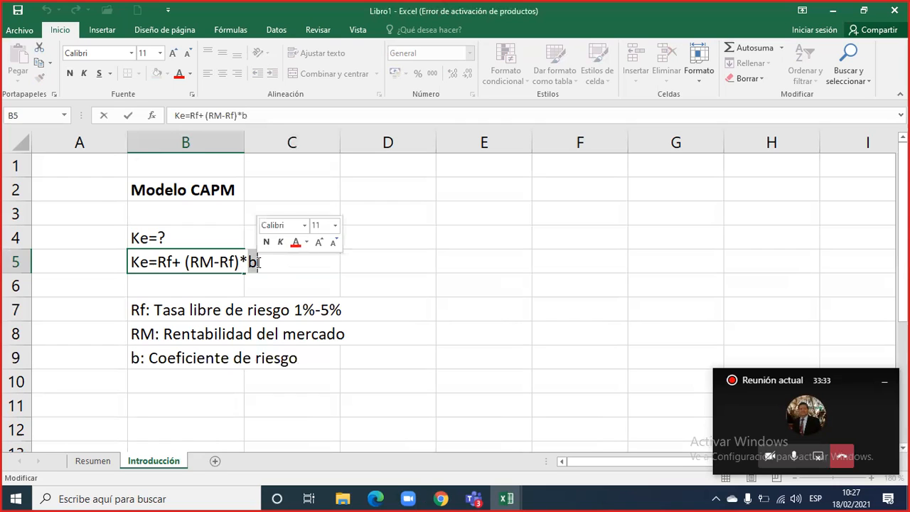
pyautogui.click(347, 256)
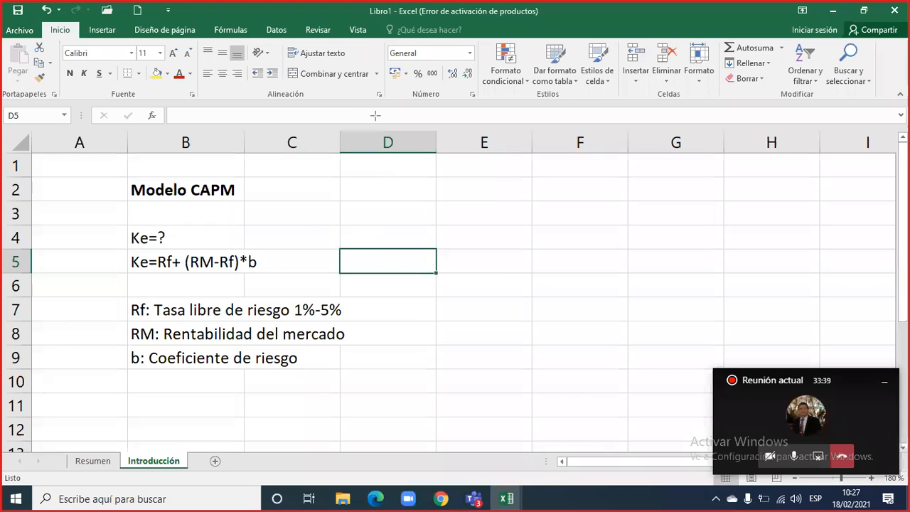
# - Add a green on-screen text annotation "Riesgos" over the sheet, beside the Ke formula around D4
pyautogui.click(359, 241)
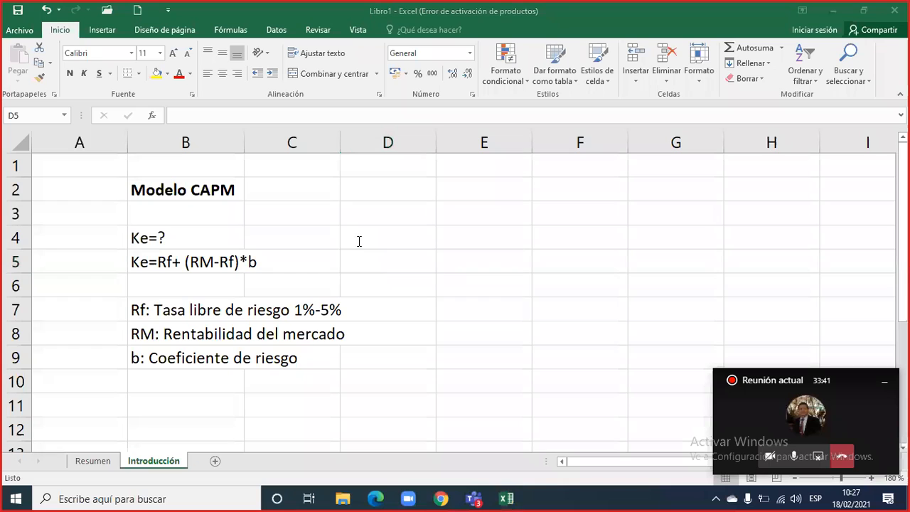
pyautogui.click(359, 241)
pyautogui.write('Riesgos')
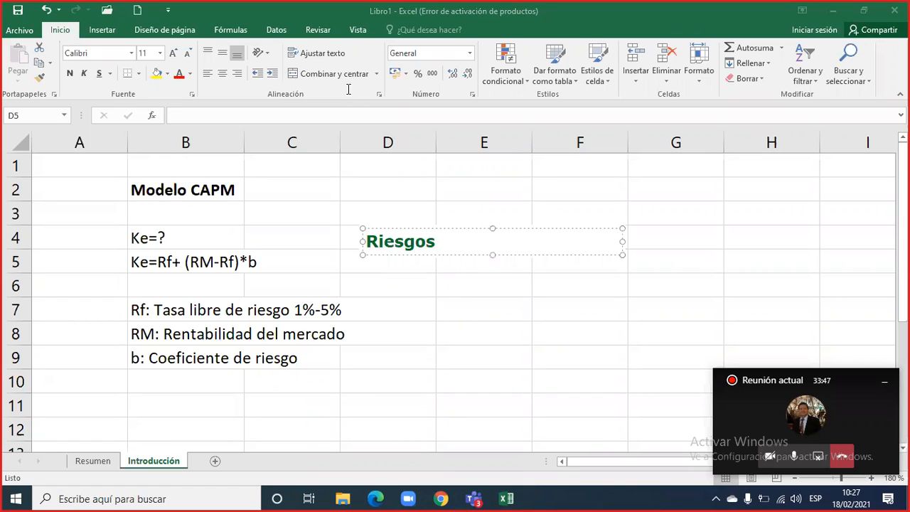
# - Draw a red arrow from "Riesgos" up to the area near E2 and label its tip "Riesgo no sistematico"
pyautogui.moveTo(444, 239); pyautogui.dragTo(501, 186)
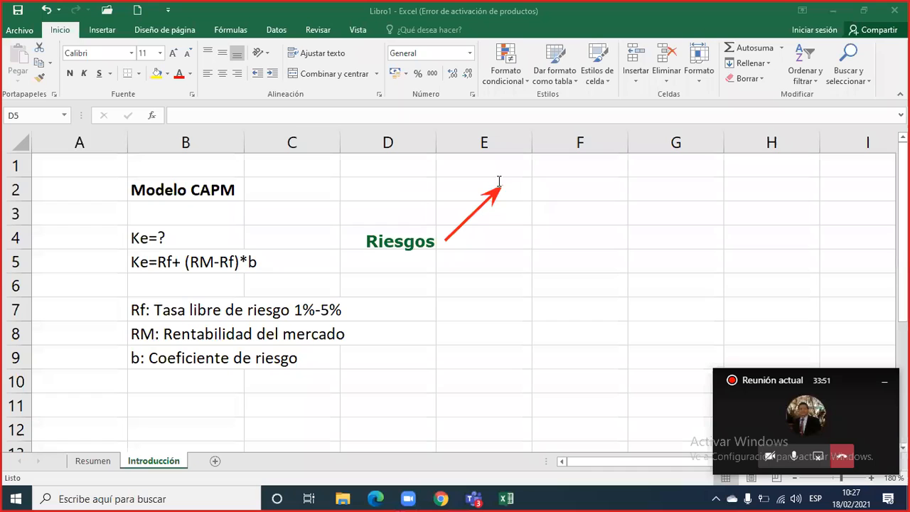
pyautogui.click(509, 181)
pyautogui.write('Reis')
pyautogui.press('Left')
pyautogui.press('Delete')
pyautogui.press('BackSpace')
pyautogui.press('BackSpace')
pyautogui.write('ies')
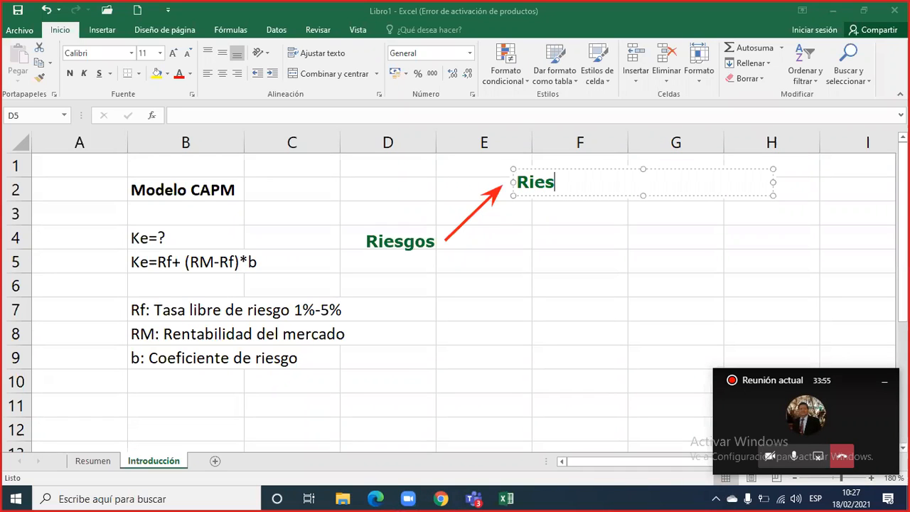
pyautogui.write('go no sistemativo')
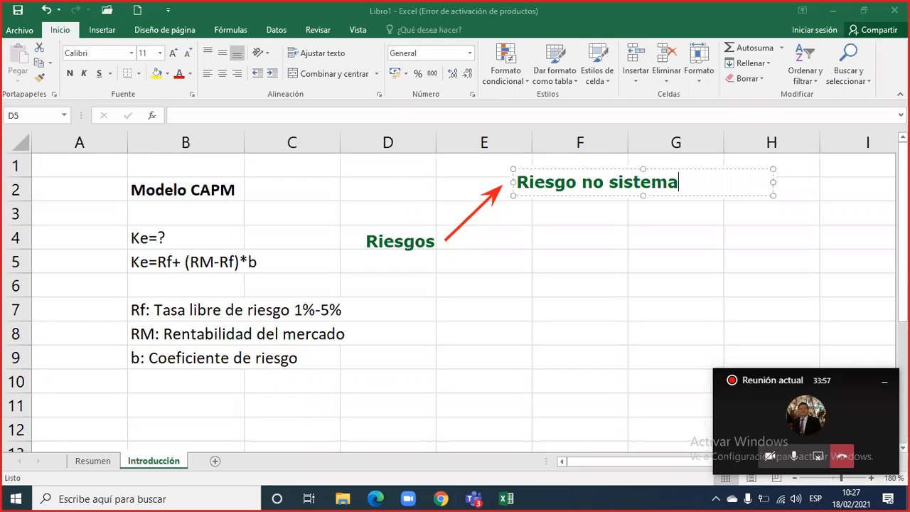
pyautogui.press('BackSpace')
pyautogui.press('BackSpace')
pyautogui.write('co')
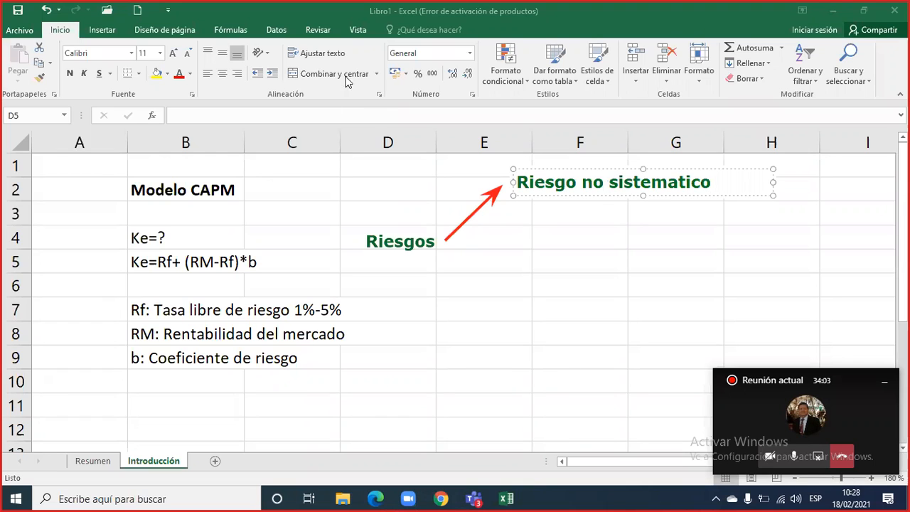
# - Draw a second red arrow from "Riesgos" down to the area near F7 and label its tip "Riesgo sistematico : PEST"
pyautogui.click(373, 126)
pyautogui.moveTo(443, 249)
pyautogui.mouseDown()
pyautogui.moveTo(540, 296)
pyautogui.moveTo(531, 296)
pyautogui.mouseUp()
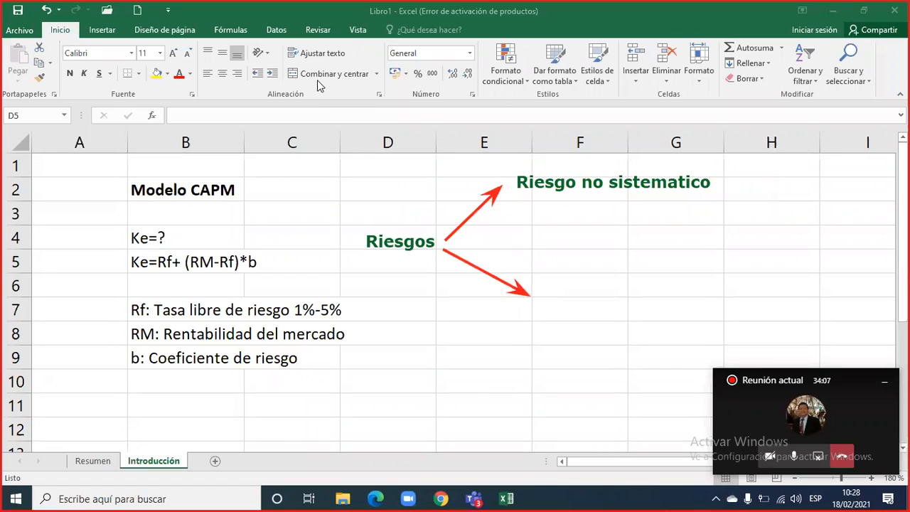
pyautogui.click(535, 292)
pyautogui.write('Riesgo')
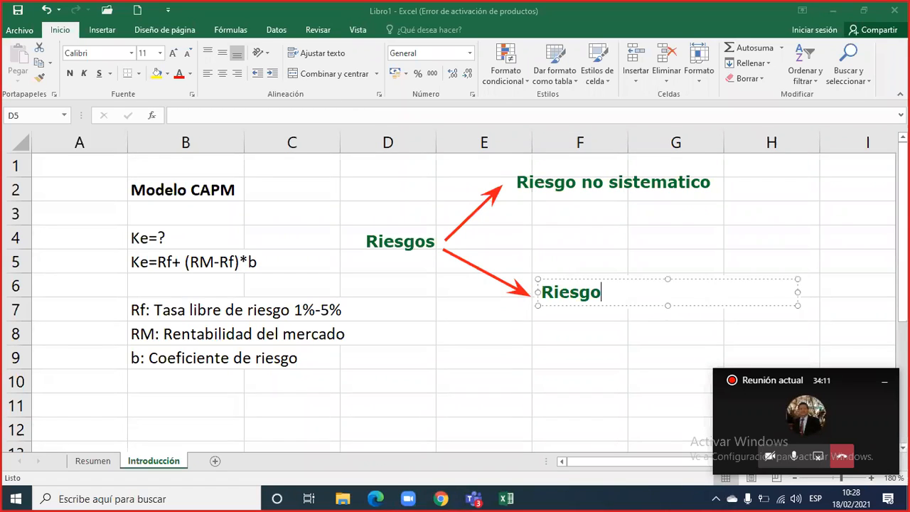
pyautogui.write(' sistemati')
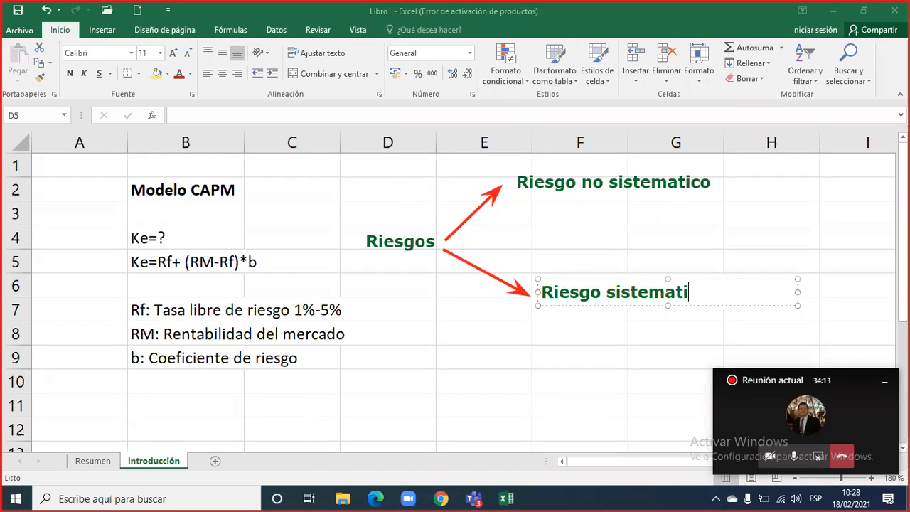
pyautogui.write('co')
pyautogui.write(': PEST')
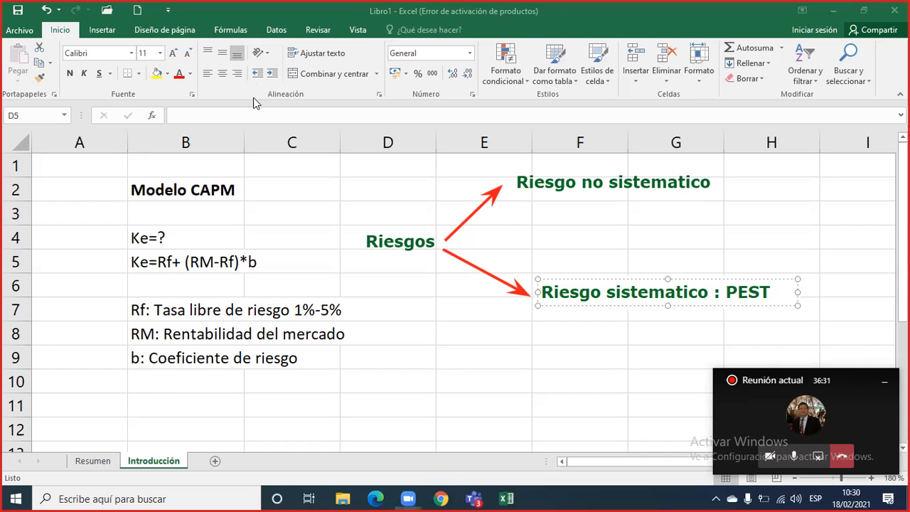
# - Enter "b" in B11 and merge and centre B11:B12 with middle vertical alignment
pyautogui.click(211, 404)
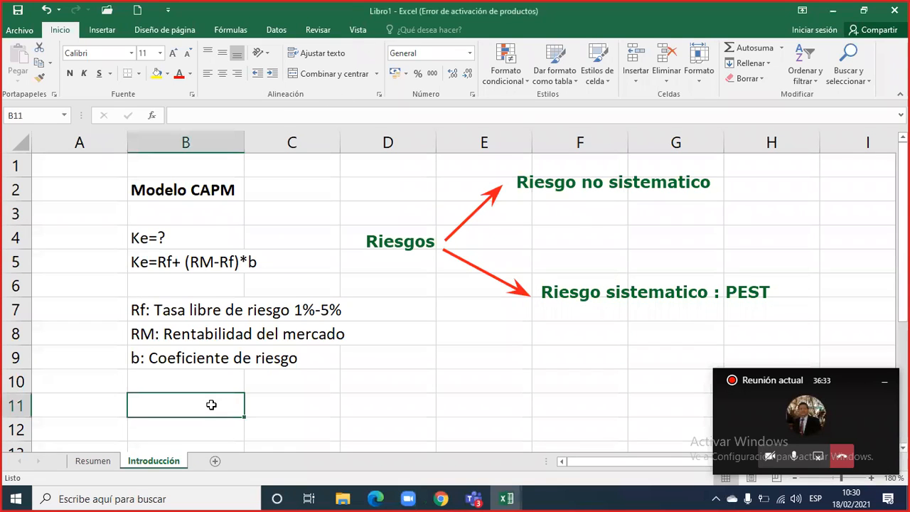
pyautogui.write('b')
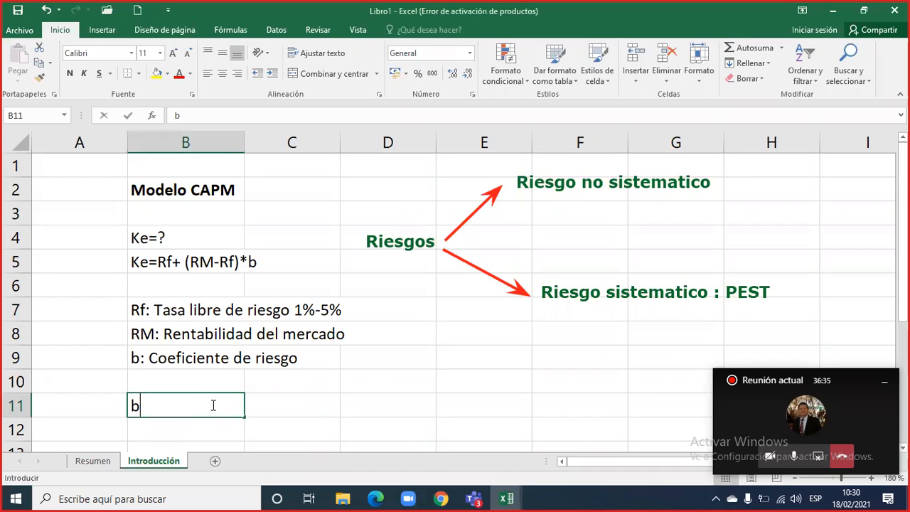
pyautogui.press('Return')
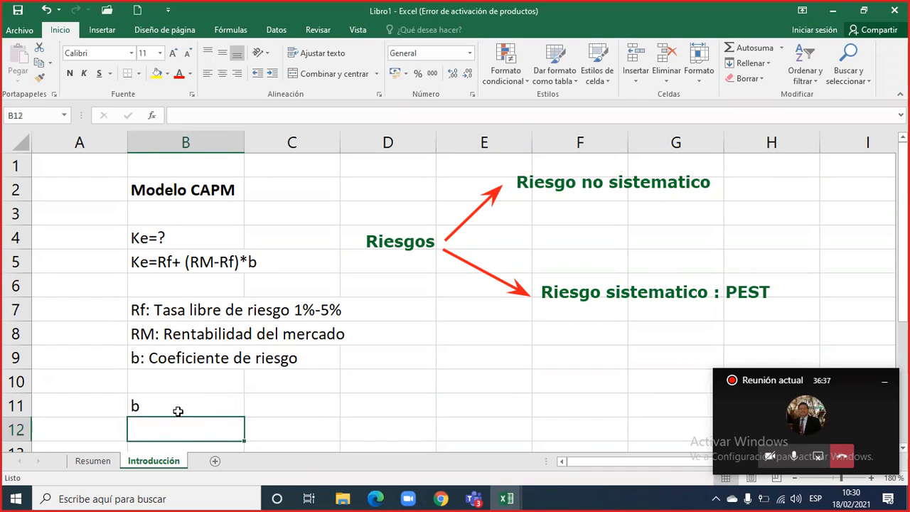
pyautogui.moveTo(178, 408); pyautogui.dragTo(179, 422)
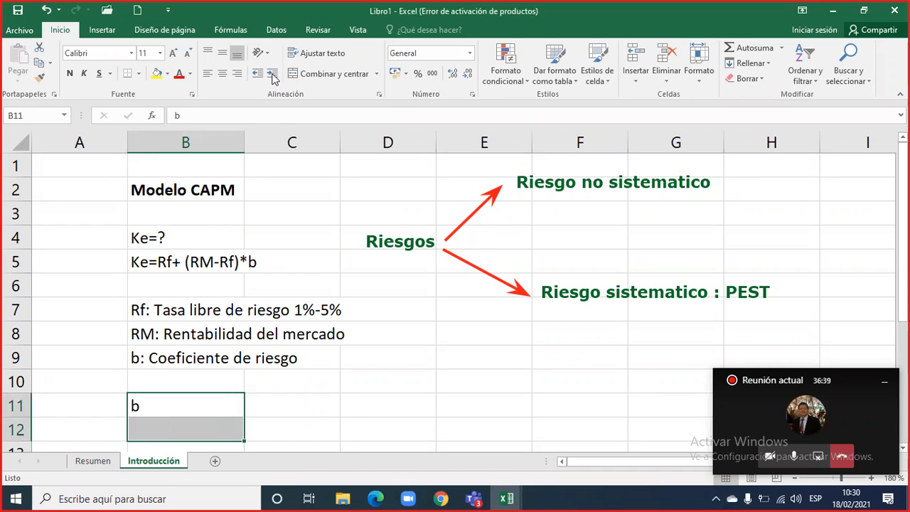
pyautogui.moveTo(175, 405); pyautogui.dragTo(175, 421)
pyautogui.click(352, 74)
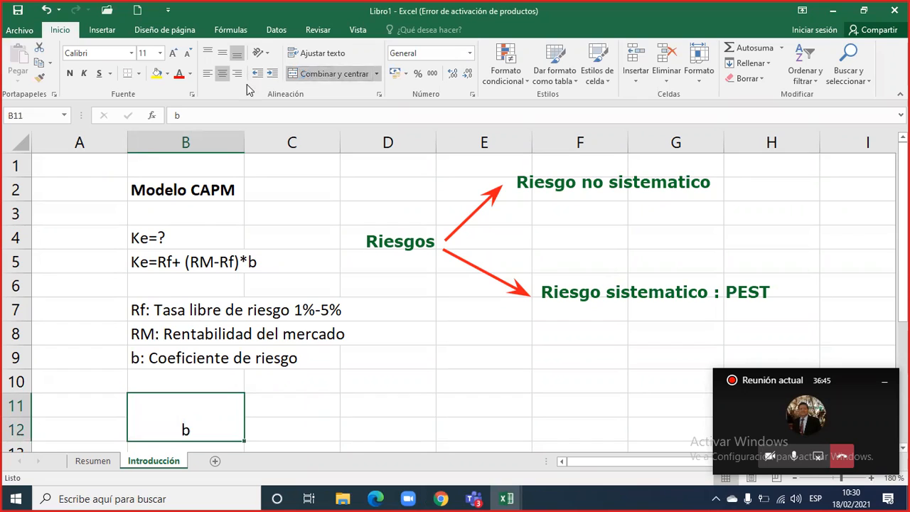
pyautogui.click(222, 53)
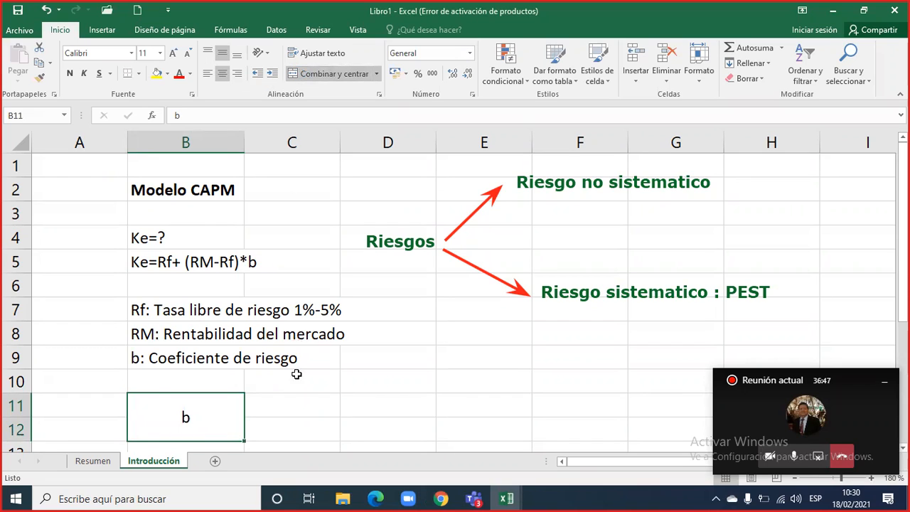
# - Merge and centre C11:C12 with middle vertical alignment and enter "=" in it
pyautogui.click(295, 401)
pyautogui.moveTo(292, 424); pyautogui.dragTo(293, 426)
pyautogui.click(334, 74)
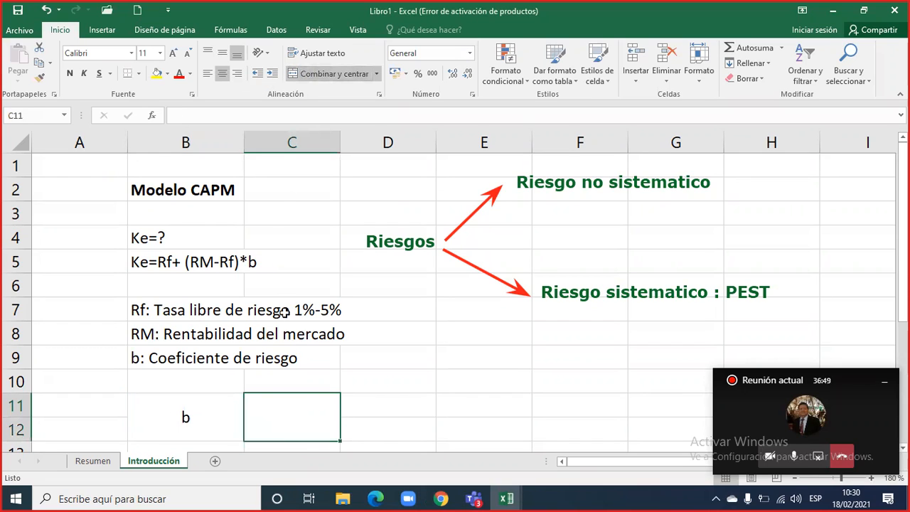
pyautogui.click(222, 53)
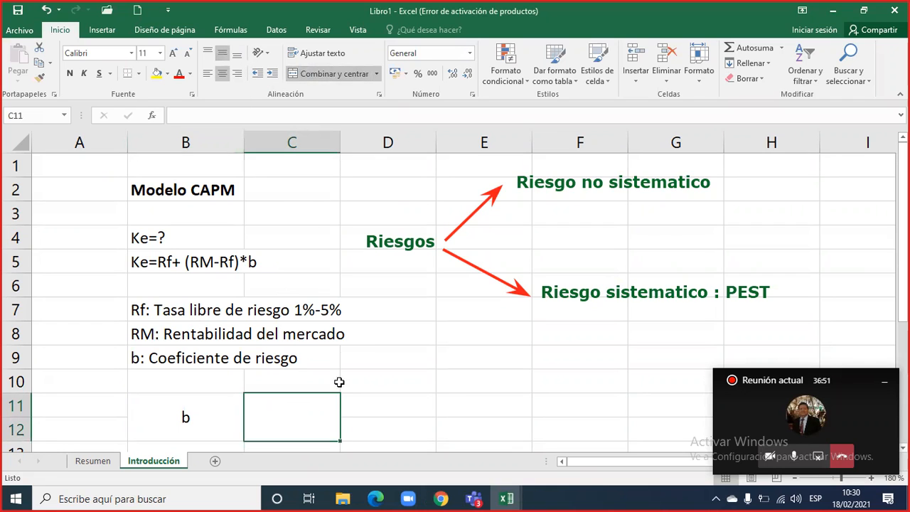
pyautogui.write('=')
pyautogui.press('Return')
# - Apply a thick bottom border to D11 as the fraction line of the b formula
pyautogui.press('Up')
pyautogui.press('Up')
pyautogui.press('Right')
pyautogui.press('Down')
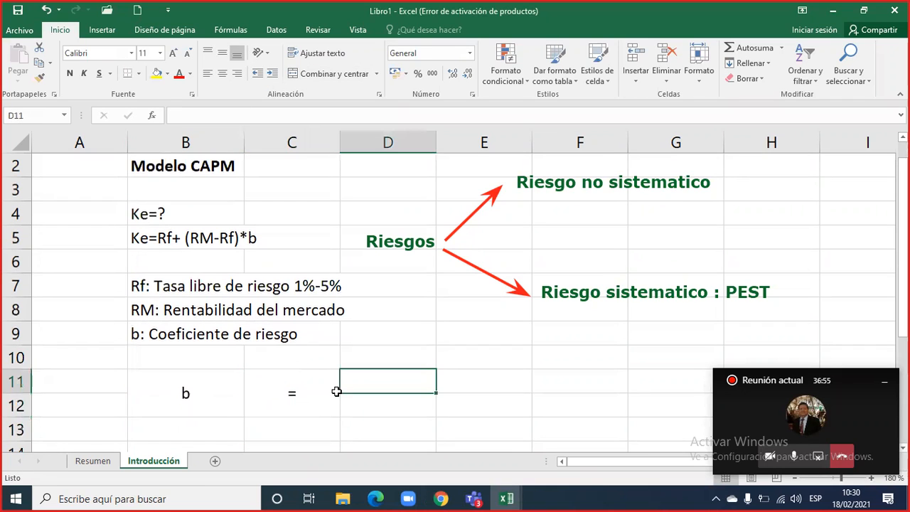
pyautogui.click(140, 74)
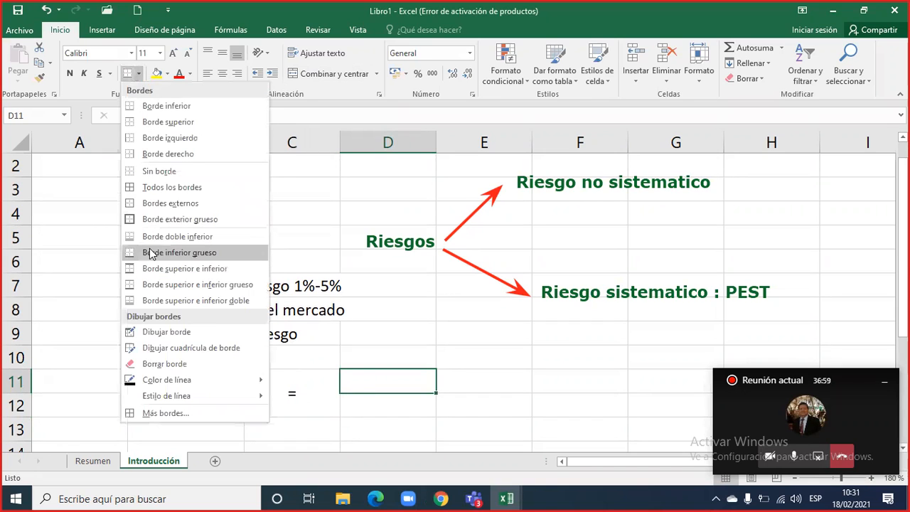
pyautogui.click(128, 252)
pyautogui.click(356, 415)
pyautogui.click(334, 430)
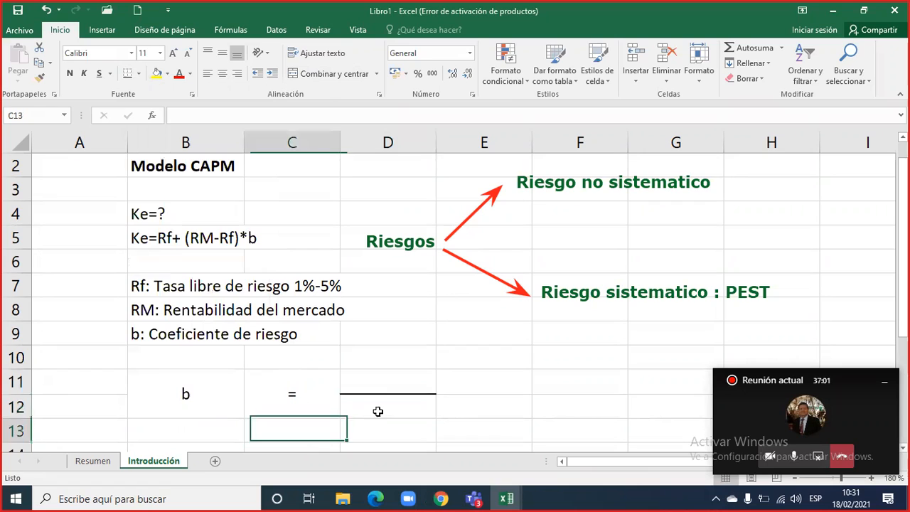
pyautogui.moveTo(197, 382); pyautogui.dragTo(422, 388)
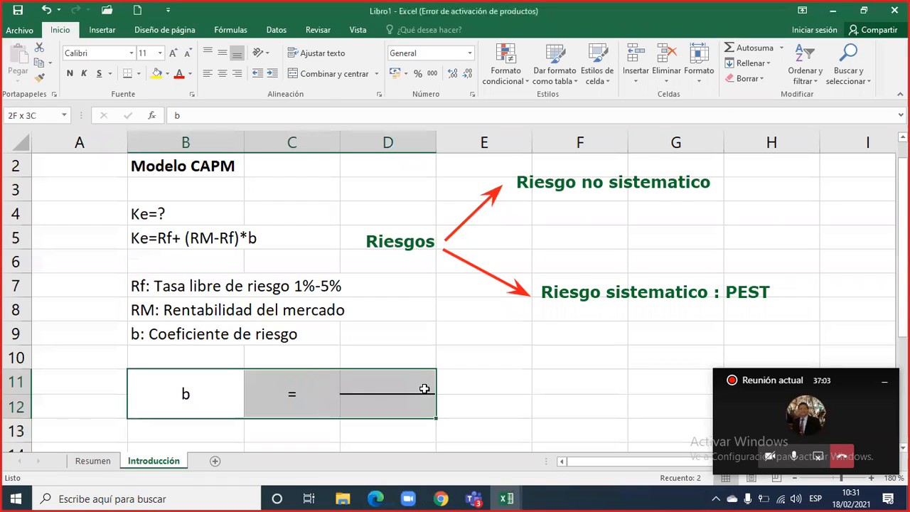
# - Enter "COVAR (RM;RE)" in D11 as the numerator of the b formula
pyautogui.click(386, 385)
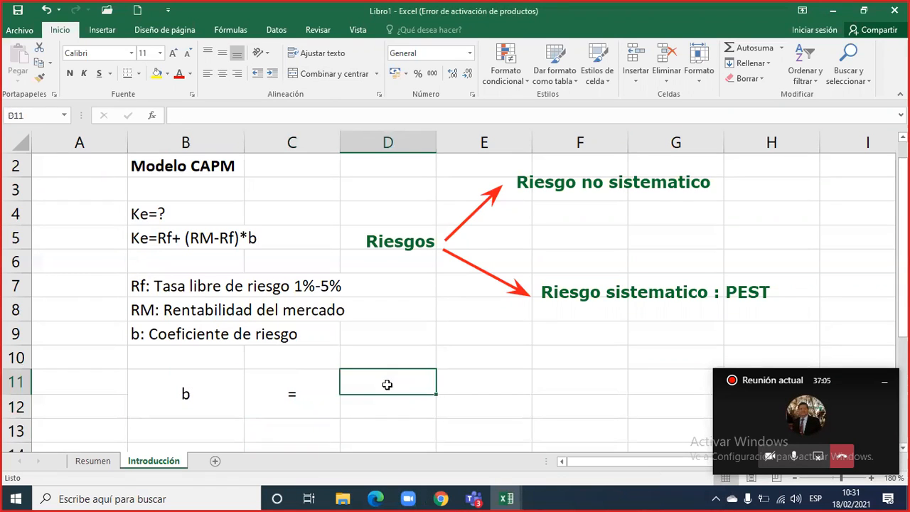
pyautogui.write('C')
pyautogui.press('BackSpace')
pyautogui.write('OCVA')
pyautogui.press('BackSpace')
pyautogui.press('BackSpace')
pyautogui.press('BackSpace')
pyautogui.press('BackSpace')
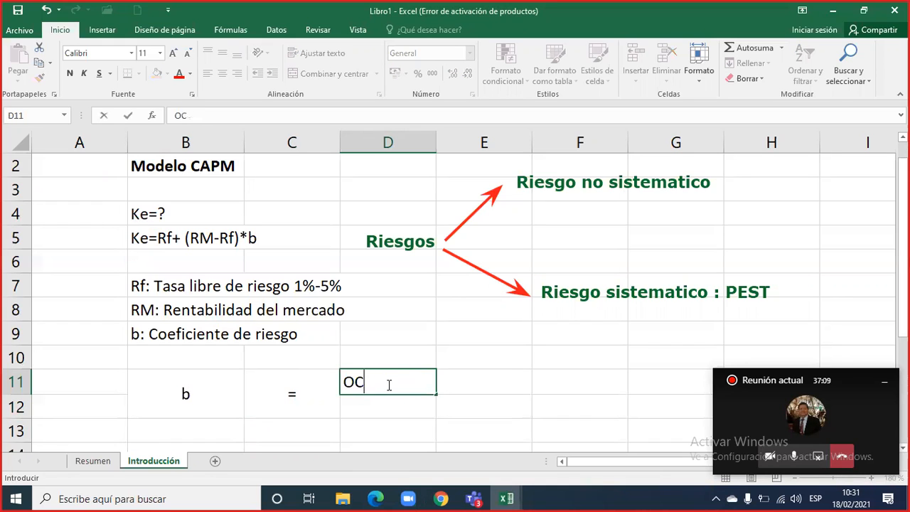
pyautogui.write('COVAR')
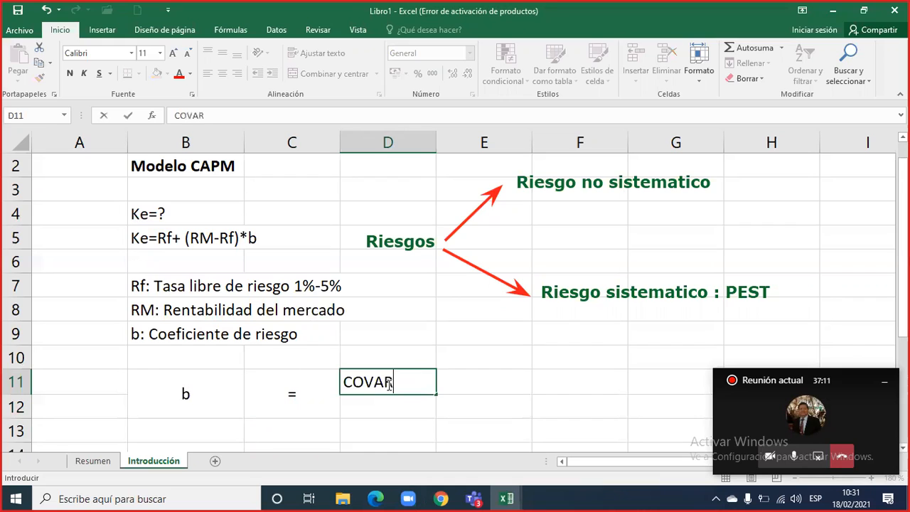
pyautogui.write(' &')
pyautogui.press('BackSpace')
pyautogui.press('BackSpace')
pyautogui.write('(')
pyautogui.write('EM')
pyautogui.press('BackSpace')
pyautogui.press('BackSpace')
pyautogui.write('RM;RE')
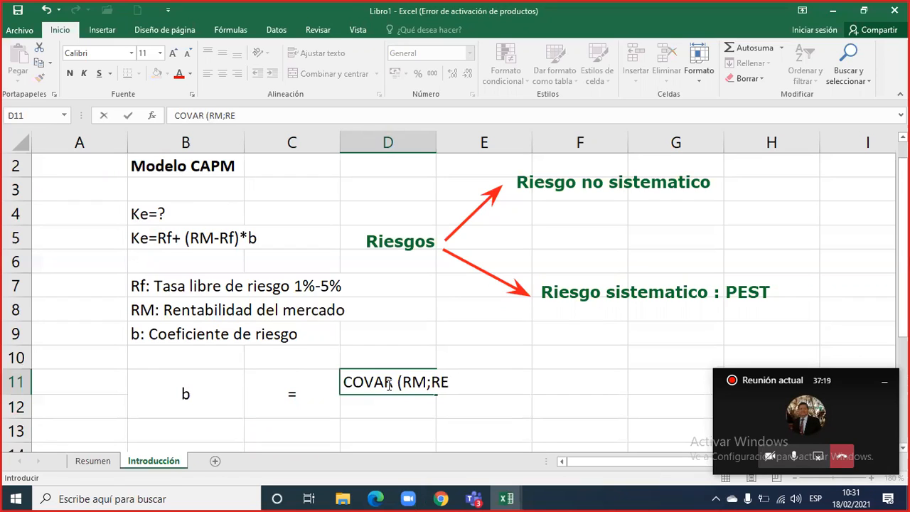
pyautogui.write(')')
pyautogui.press('Return')
# - Enter "VAR(RM)" in D12 as the denominator of the b formula
pyautogui.write('VAR')
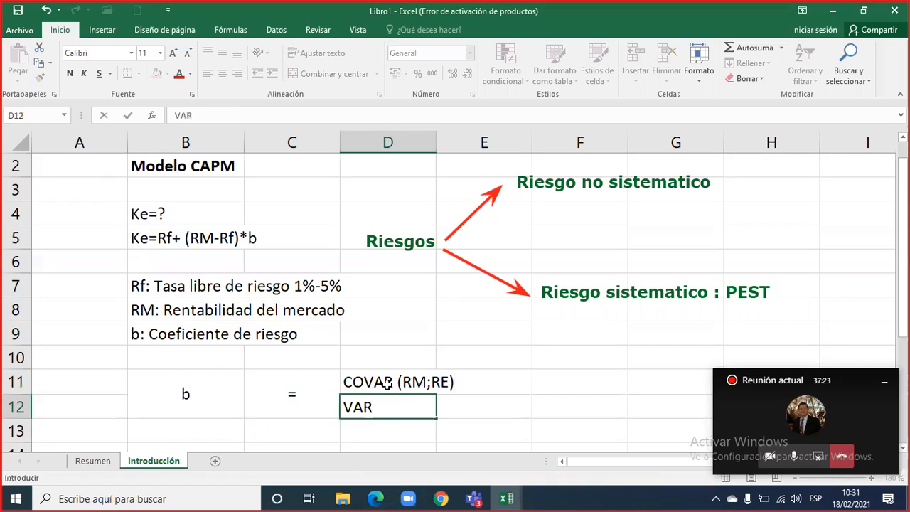
pyautogui.write('(RM')
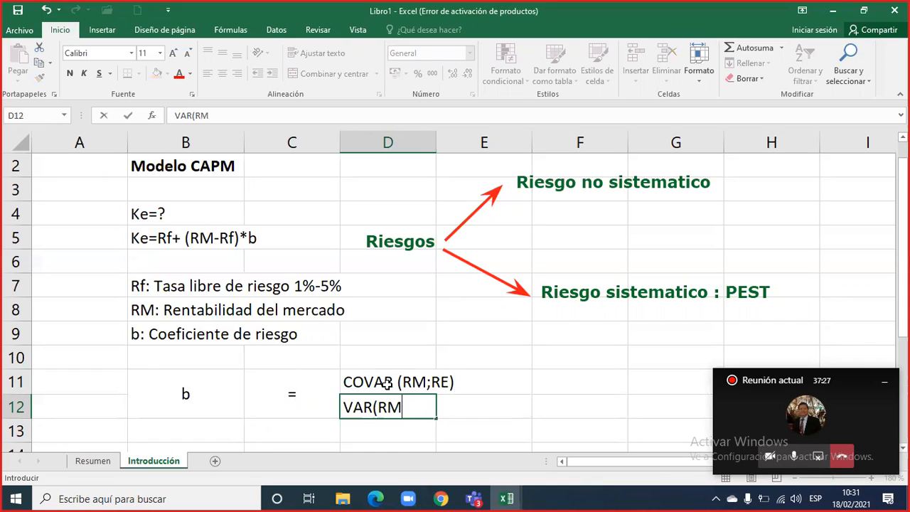
pyautogui.write(')')
pyautogui.hotkey('ctrl', 'Return')
pyautogui.press('Return')
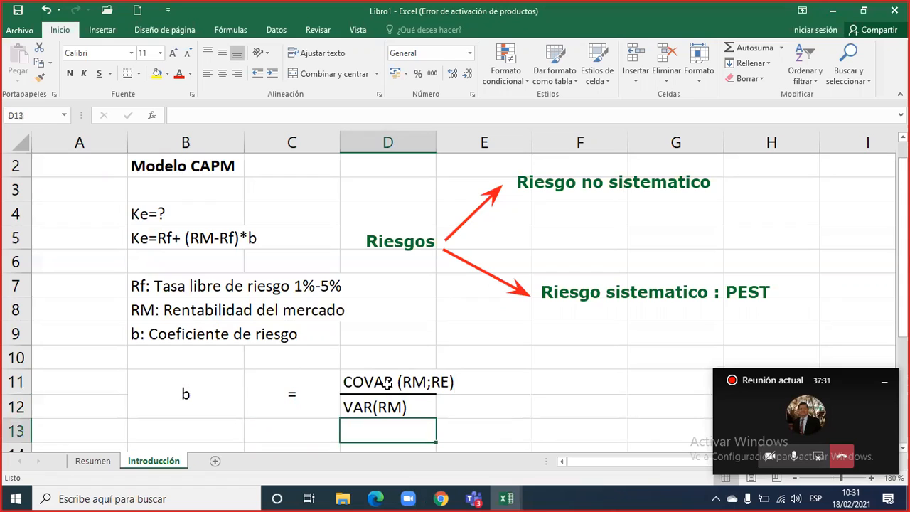
pyautogui.moveTo(387, 384); pyautogui.dragTo(386, 403)
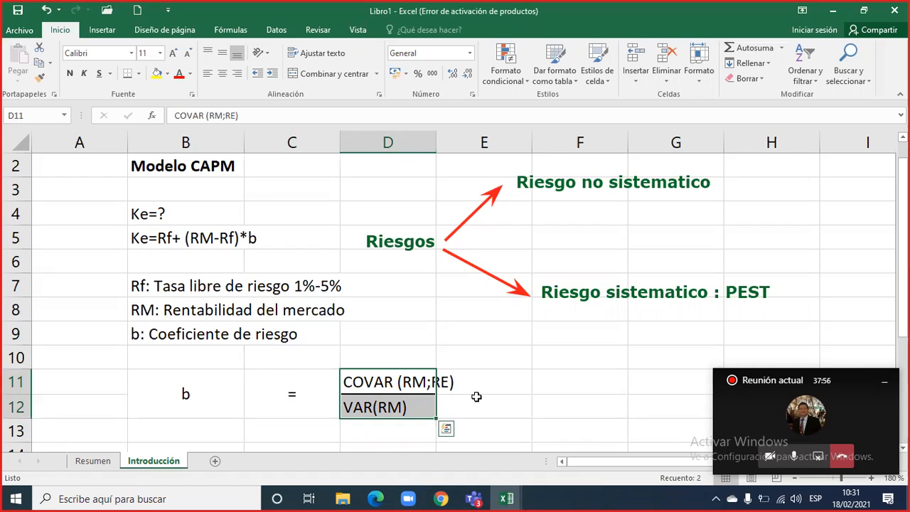
pyautogui.press('Escape')
# - Copy the b formula block B11:D12 into B14:D15
pyautogui.moveTo(183, 397); pyautogui.dragTo(365, 397)
pyautogui.hotkey('ctrl', 'c')
pyautogui.scroll(-1, 292, 426)
pyautogui.click(191, 385)
pyautogui.moveTo(191, 384); pyautogui.dragTo(302, 396)
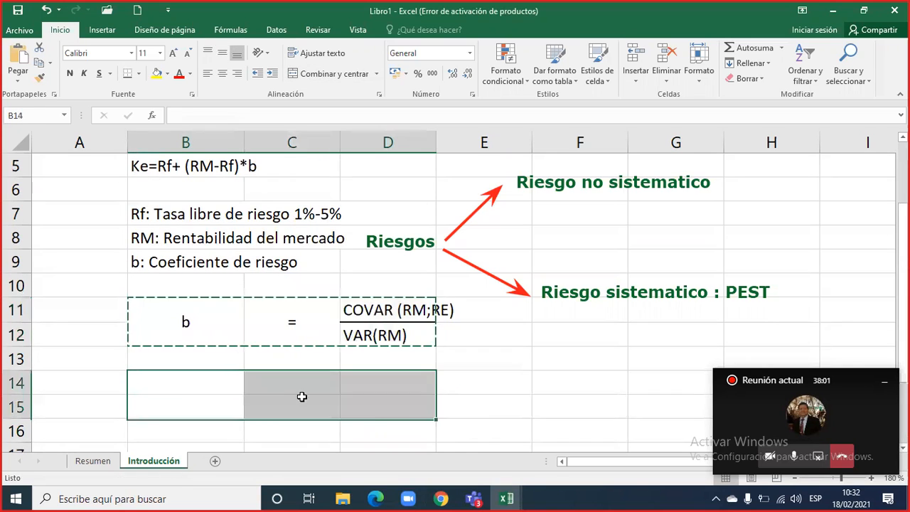
pyautogui.hotkey('ctrl', 'v')
# - Replace the copied numerator in D14 with 2 and the denominator in D15 with 1, and centre both values
pyautogui.click(369, 390)
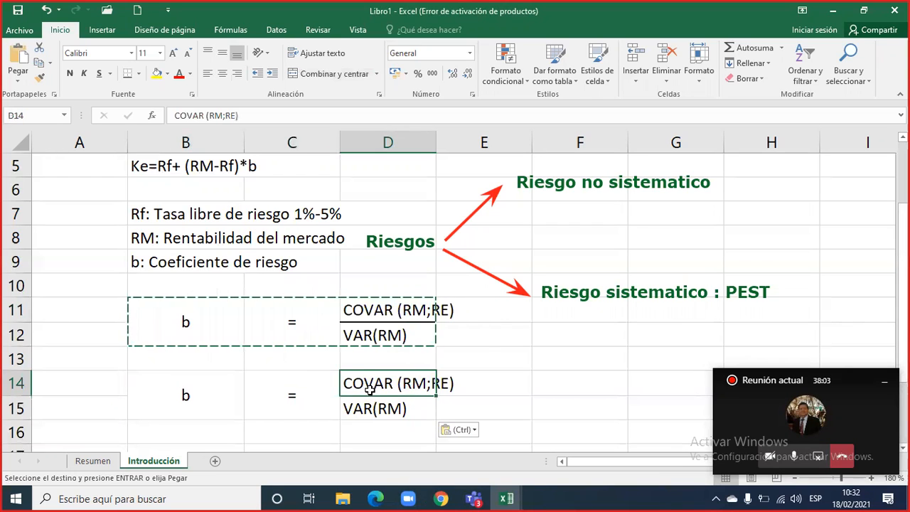
pyautogui.write('2')
pyautogui.press('Return')
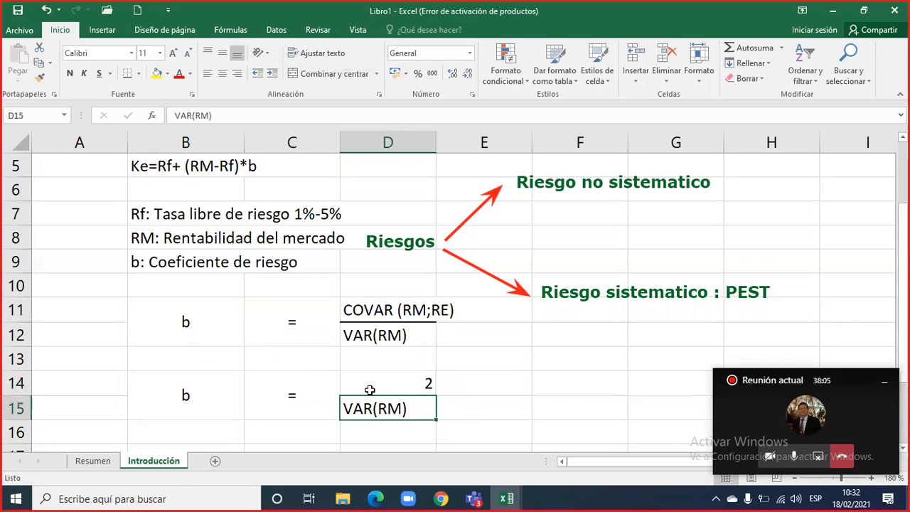
pyautogui.write('1')
pyautogui.press('Return')
pyautogui.moveTo(369, 389); pyautogui.dragTo(377, 408)
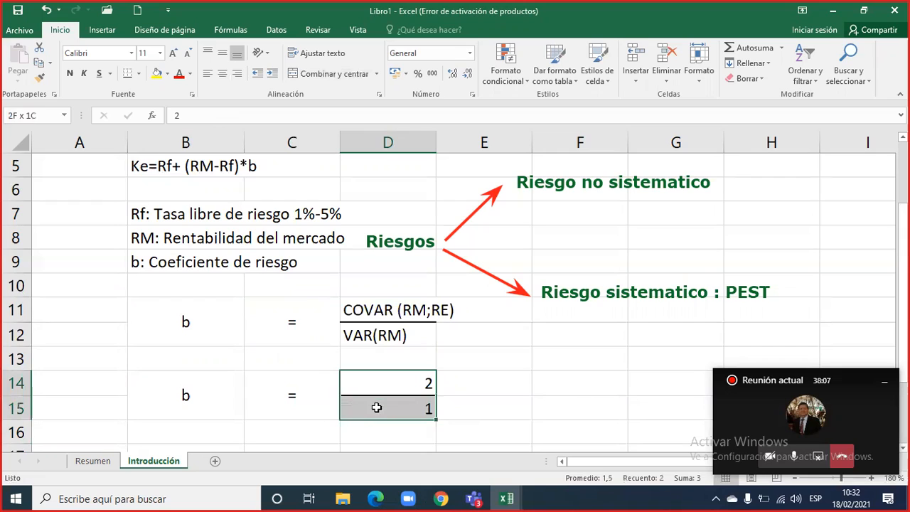
pyautogui.click(222, 73)
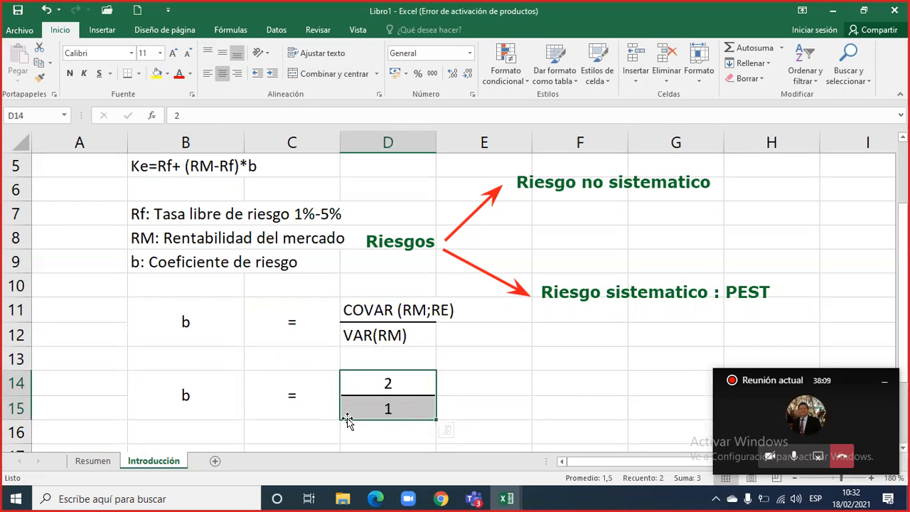
# - Label the example fraction with "Empresa" in E14 and "Mercado" in E15
pyautogui.click(405, 378)
pyautogui.click(462, 385)
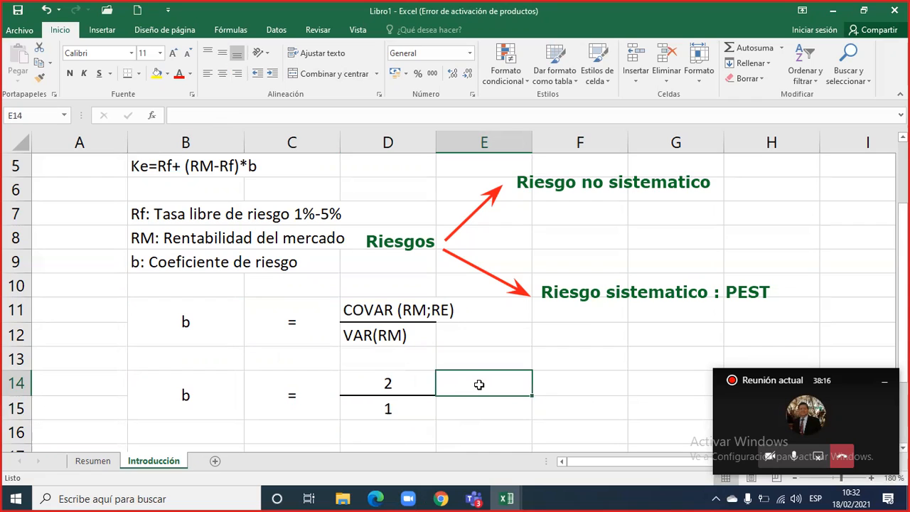
pyautogui.write('Empr')
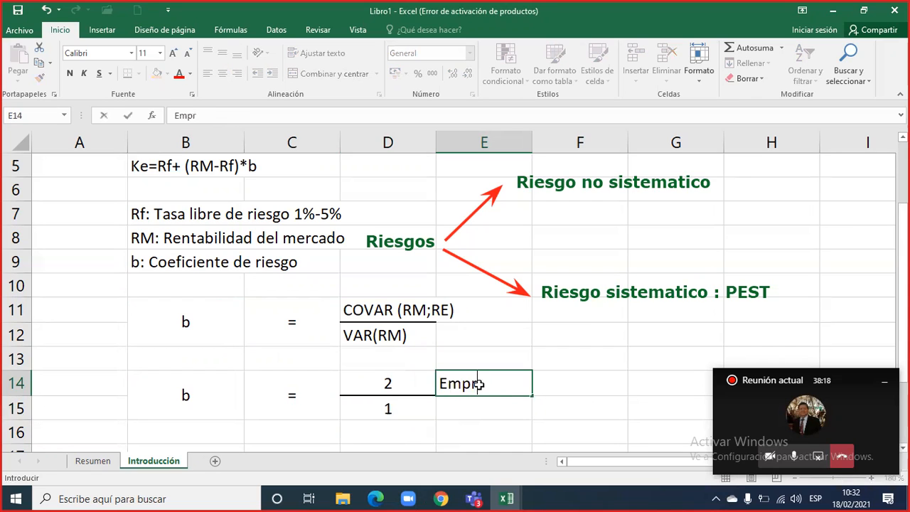
pyautogui.write('esa')
pyautogui.press('Return')
pyautogui.write('Mer')
pyautogui.write('cas')
pyautogui.press('BackSpace')
pyautogui.write('d')
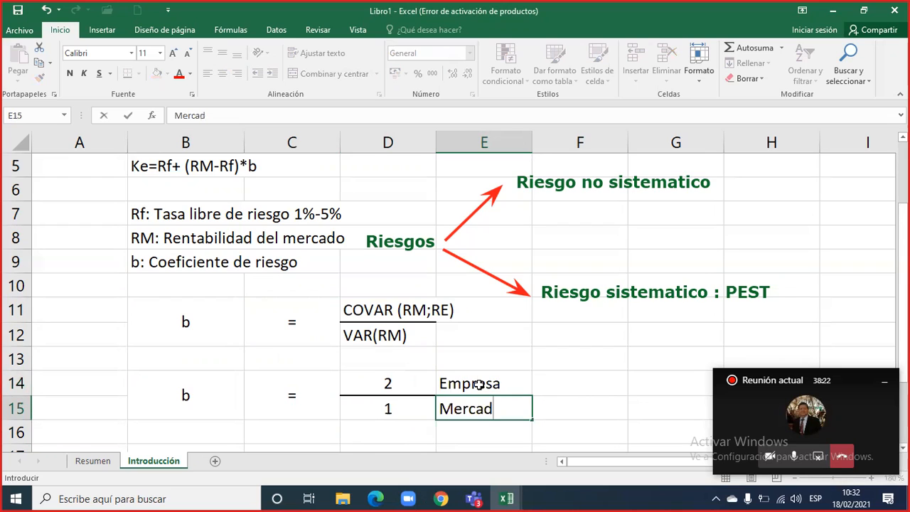
pyautogui.write('o')
pyautogui.press('Return')
pyautogui.press('Left')
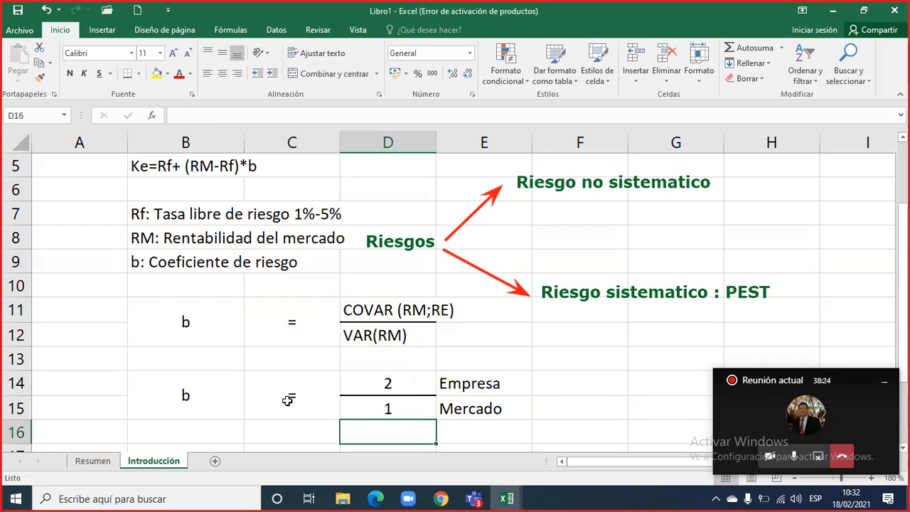
# - Compare the "Empresa" and "Mercado" values of the example fraction in D14:E15
pyautogui.click(383, 412)
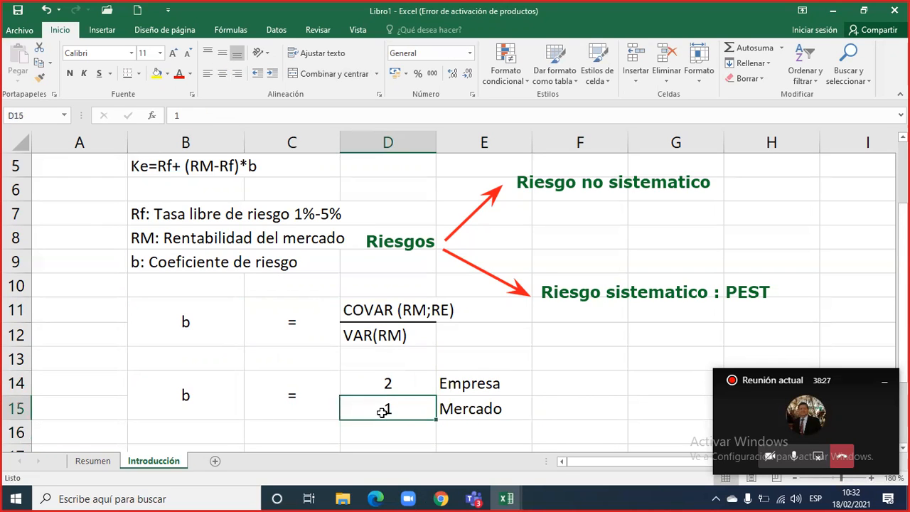
pyautogui.moveTo(383, 413); pyautogui.dragTo(473, 409)
pyautogui.click(390, 411)
pyautogui.click(420, 383)
pyautogui.moveTo(431, 383); pyautogui.dragTo(463, 383)
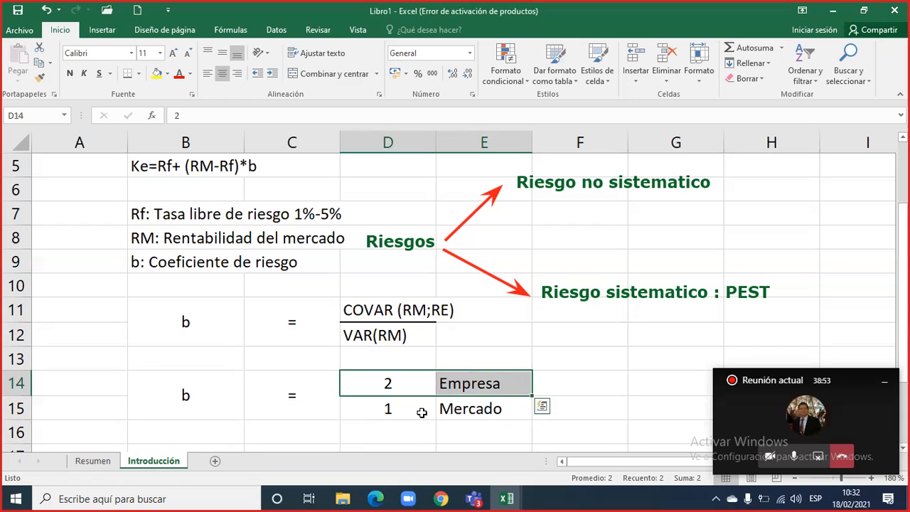
pyautogui.click(388, 409)
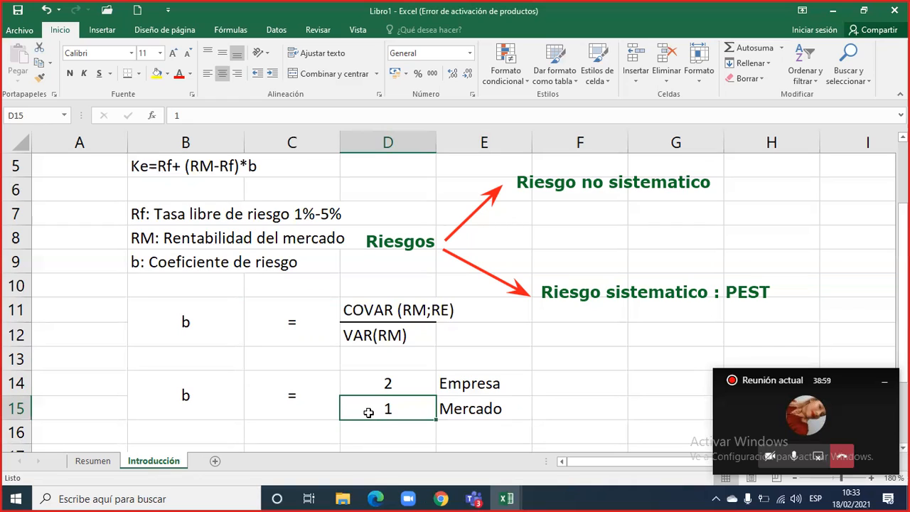
pyautogui.moveTo(370, 411); pyautogui.dragTo(552, 410)
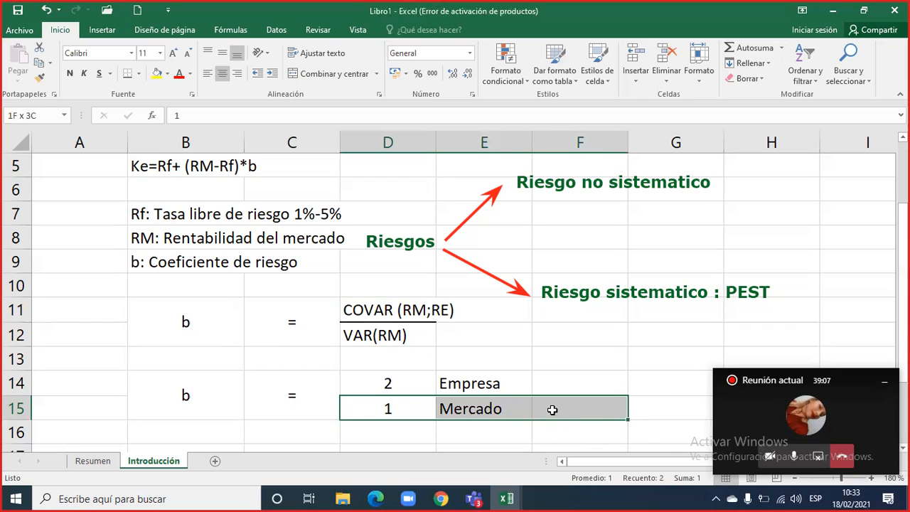
pyautogui.moveTo(404, 377); pyautogui.dragTo(529, 376)
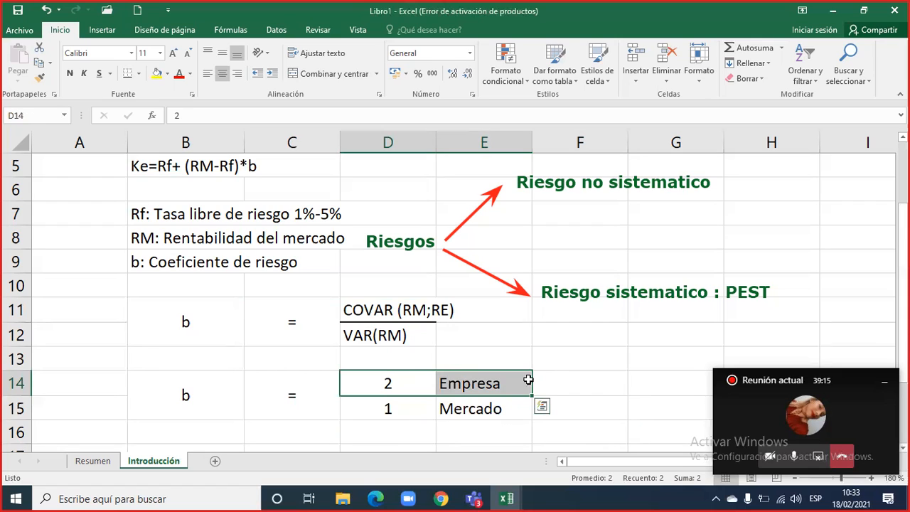
pyautogui.click(488, 411)
pyautogui.moveTo(489, 411); pyautogui.dragTo(382, 407)
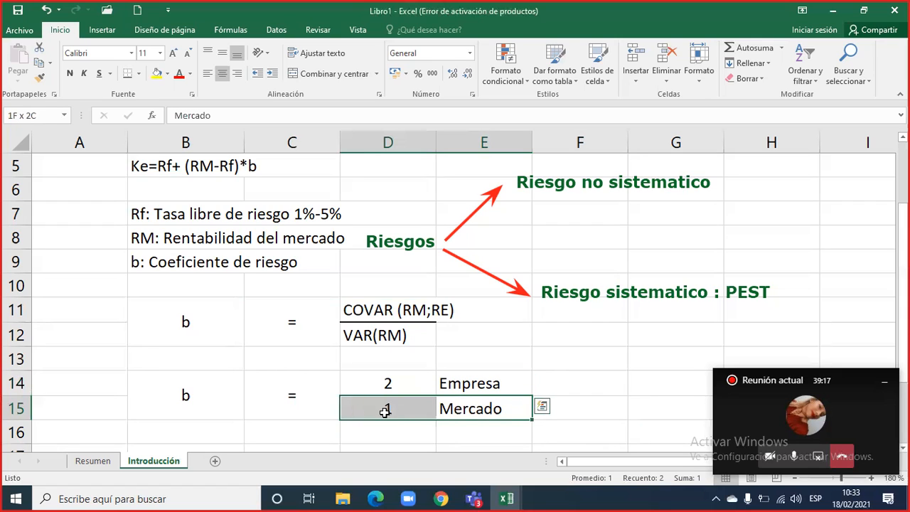
pyautogui.moveTo(500, 383); pyautogui.dragTo(359, 380)
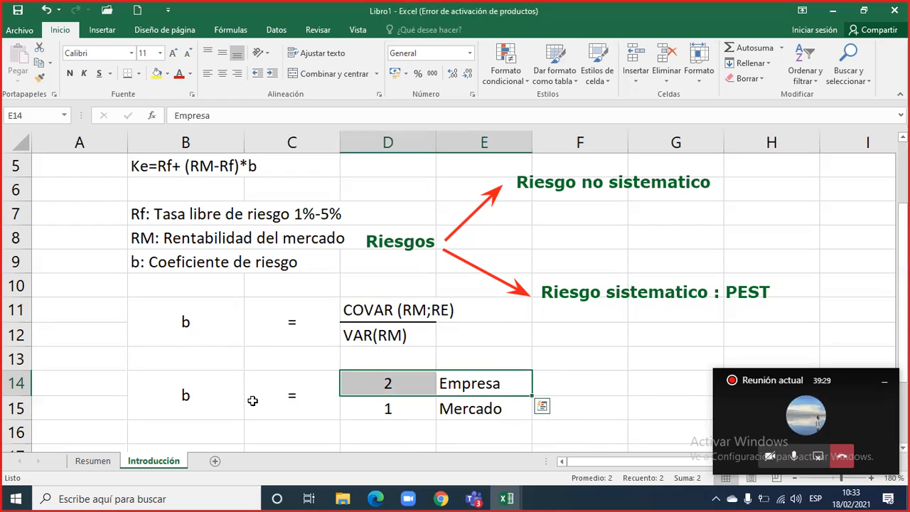
# - Copy the labelled example block B14:E15 to a new block starting at B17
pyautogui.moveTo(207, 402); pyautogui.dragTo(454, 403)
pyautogui.hotkey('ctrl', 'c')
pyautogui.scroll(-1, 416, 412)
pyautogui.click(189, 384)
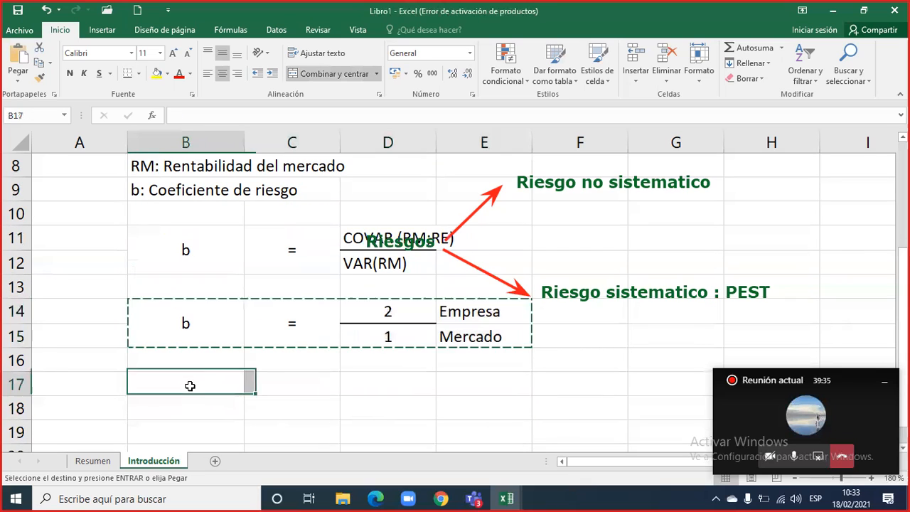
pyautogui.hotkey('ctrl', 'v')
# - Set the "Empresa" value in D17 to 0,5 and compare it with the "Mercado" value in D18
pyautogui.click(358, 383)
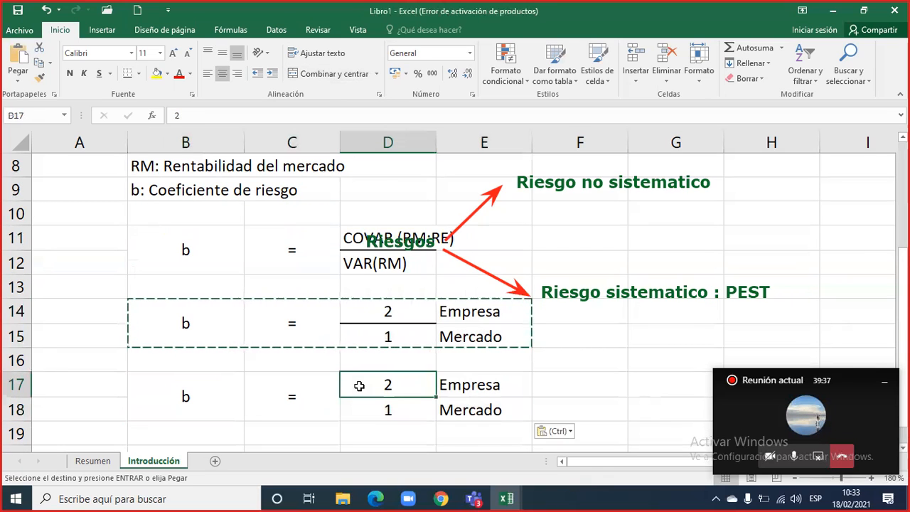
pyautogui.press('Escape')
pyautogui.write('0,5')
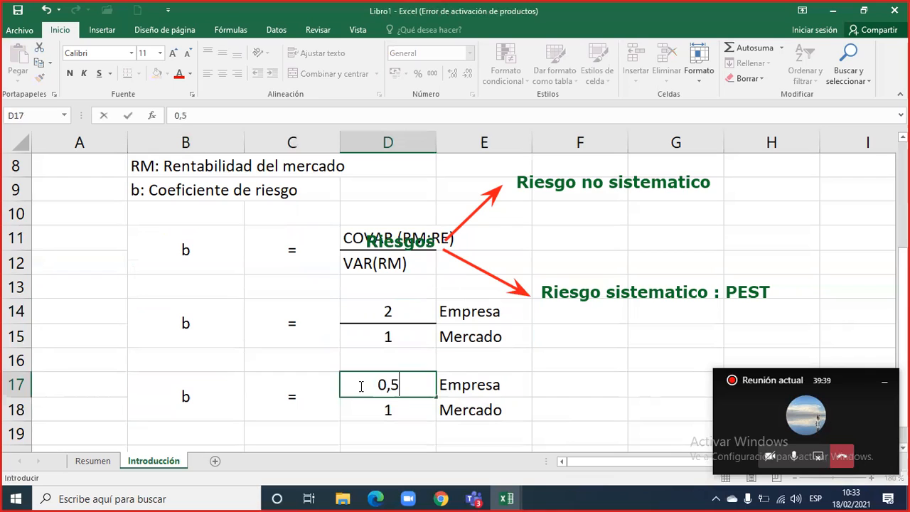
pyautogui.moveTo(206, 397); pyautogui.dragTo(502, 397)
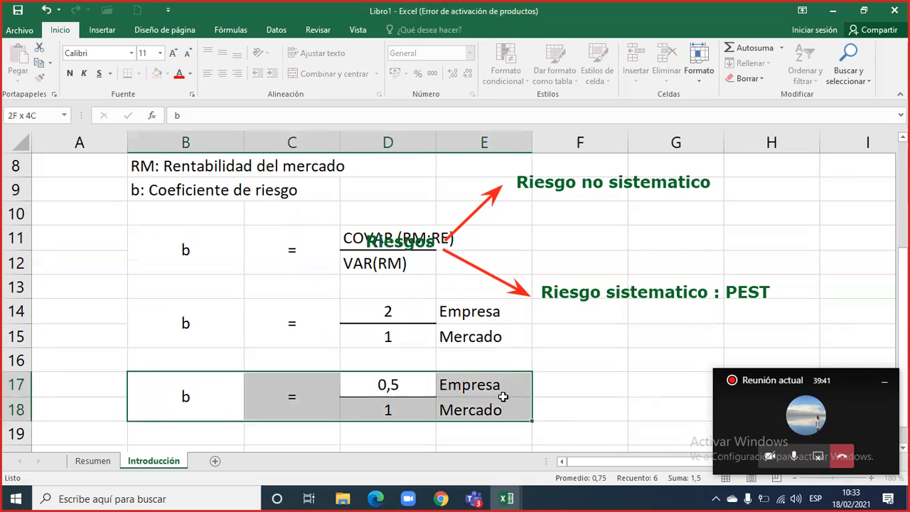
pyautogui.click(407, 411)
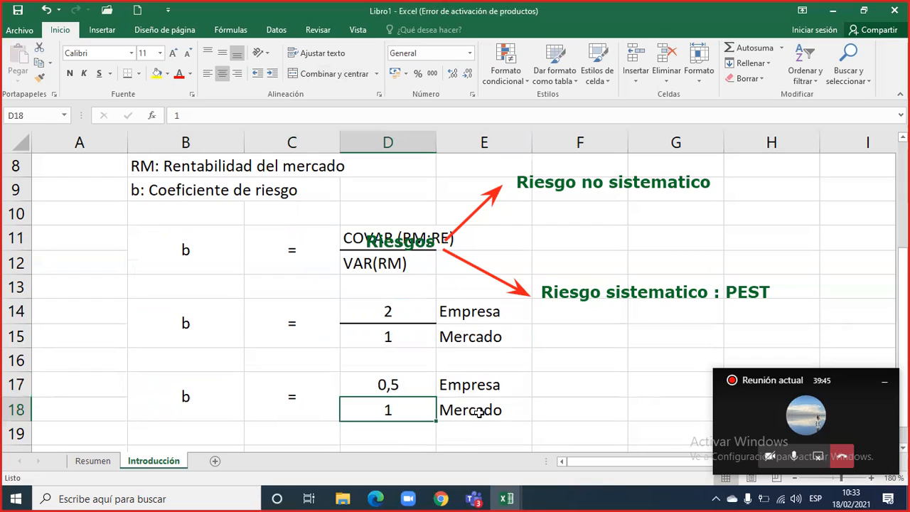
pyautogui.click(399, 387)
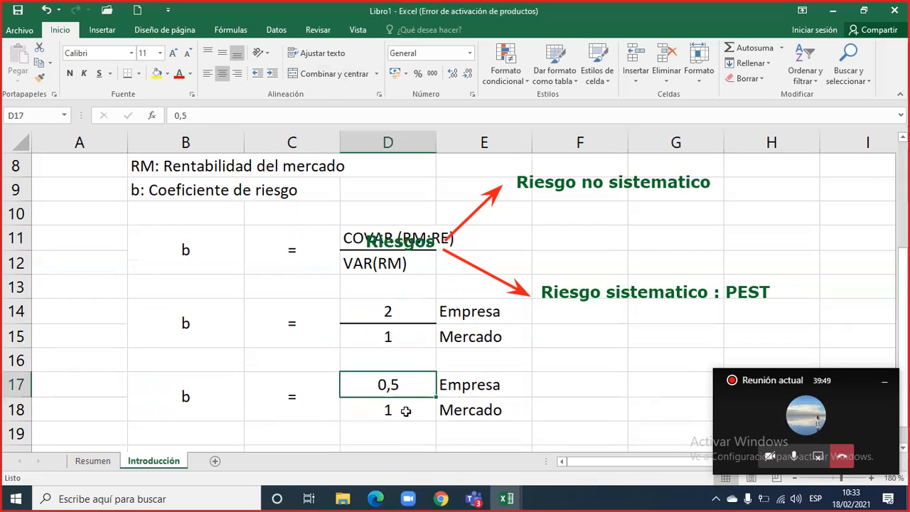
pyautogui.click(406, 410)
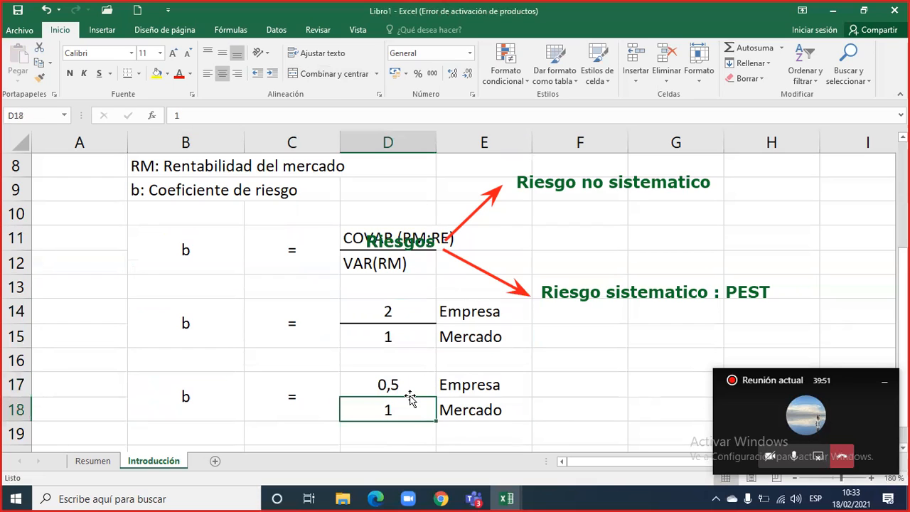
pyautogui.click(411, 387)
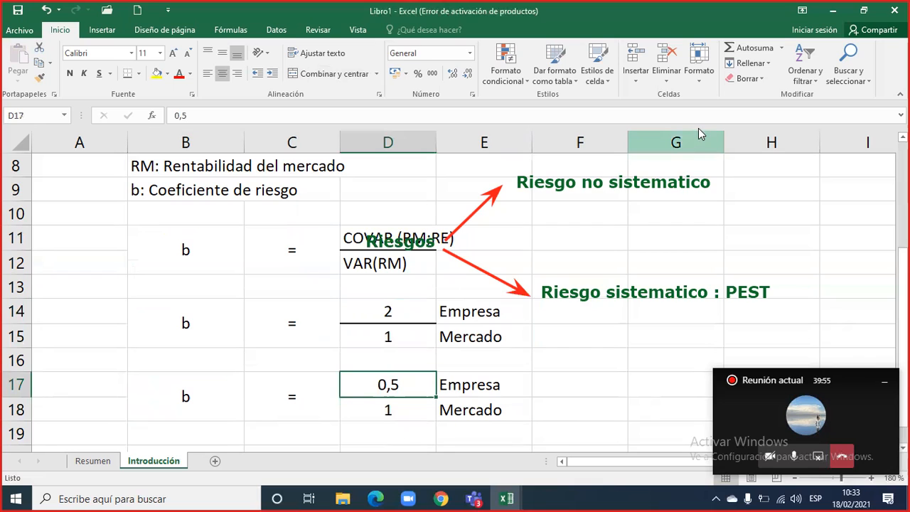
# - Clear the drawn risk diagram from the screen and select the first numeric example of b, B14:E15
pyautogui.press('Escape')
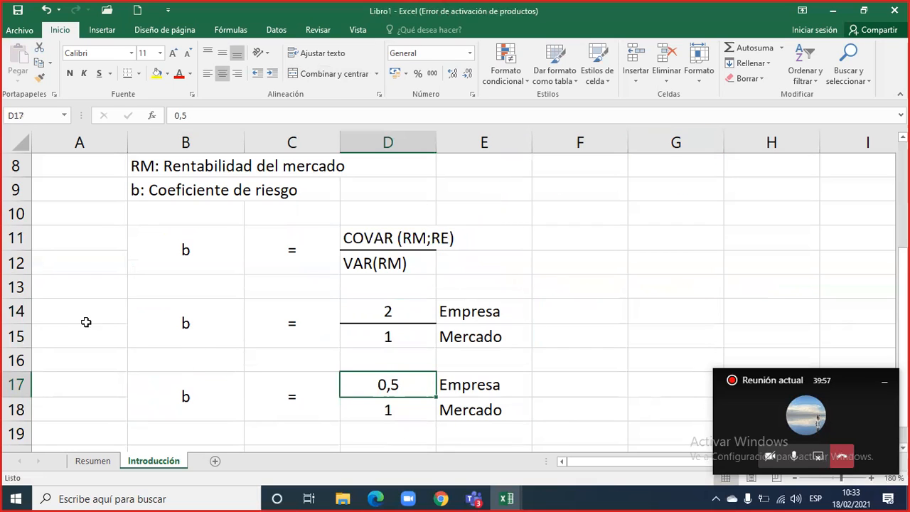
pyautogui.moveTo(180, 325); pyautogui.dragTo(507, 332)
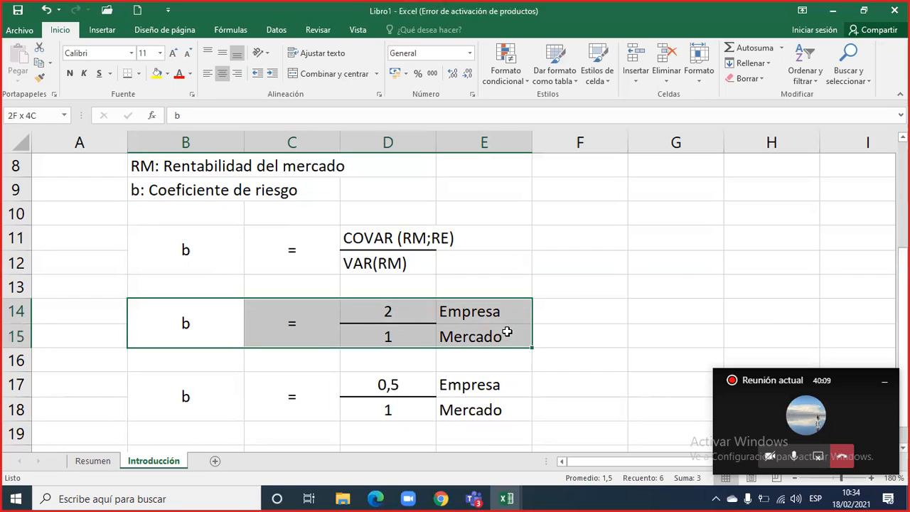
pyautogui.moveTo(507, 332); pyautogui.dragTo(507, 332)
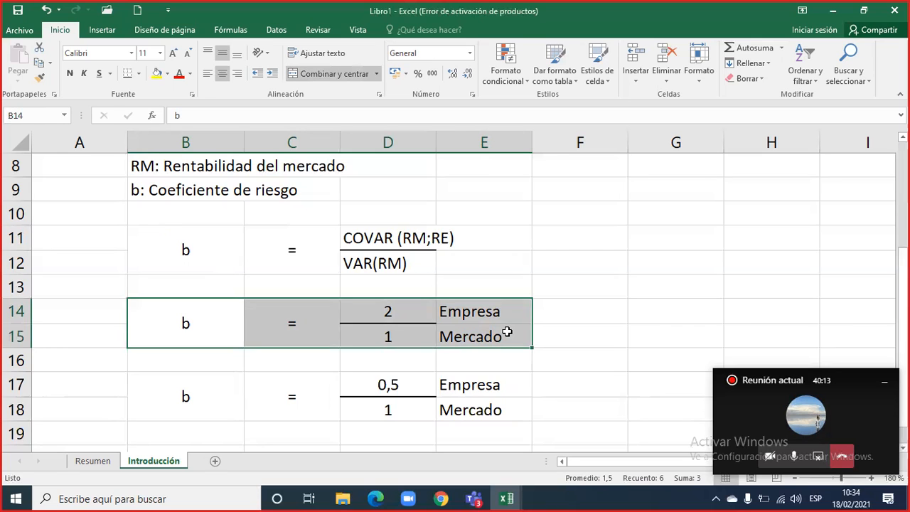
# - Compare the "Empresa" and "Mercado" values in both b examples, D14:E15 and D17:E18, and review the Ke formula in B5
pyautogui.moveTo(394, 334); pyautogui.dragTo(462, 337)
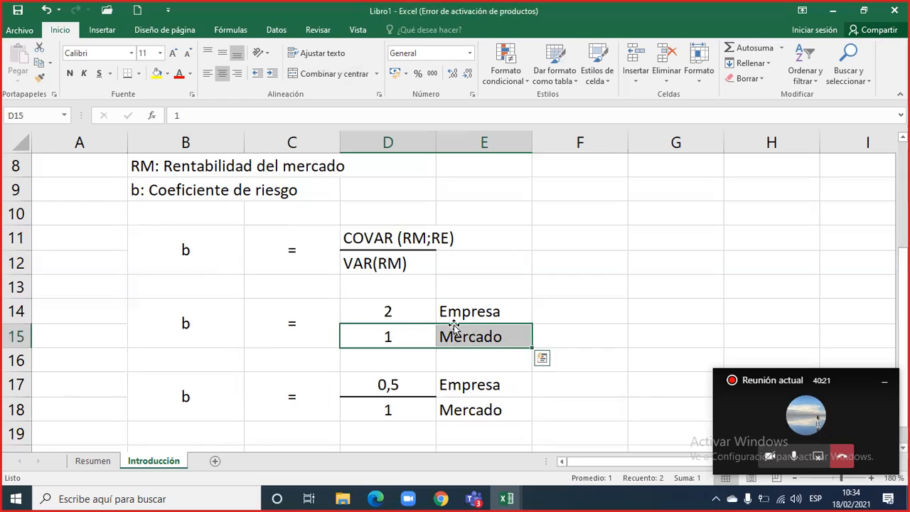
pyautogui.moveTo(401, 312); pyautogui.dragTo(483, 312)
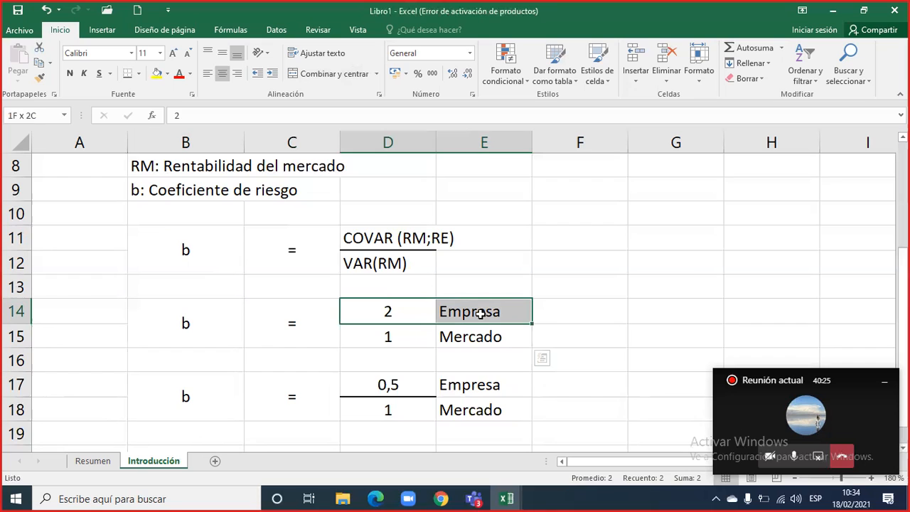
pyautogui.moveTo(184, 394); pyautogui.dragTo(455, 389)
pyautogui.moveTo(379, 409); pyautogui.dragTo(472, 410)
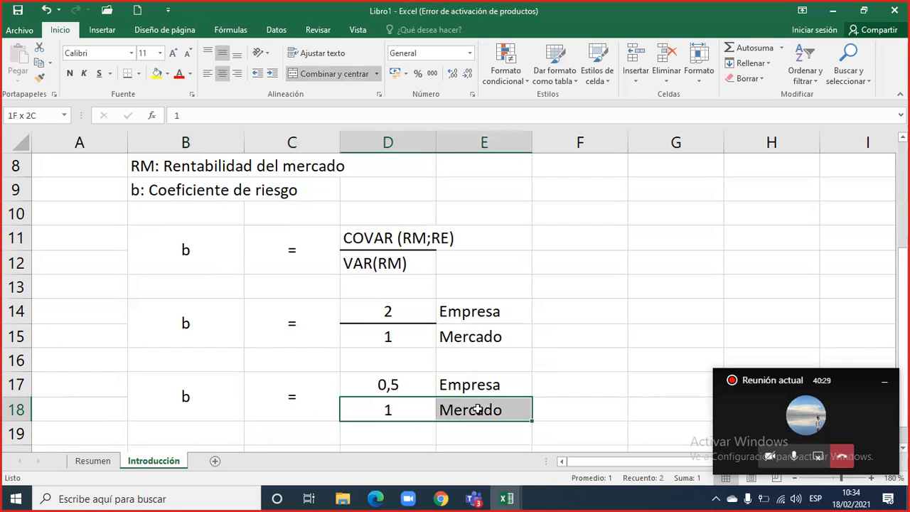
pyautogui.moveTo(386, 381); pyautogui.dragTo(459, 385)
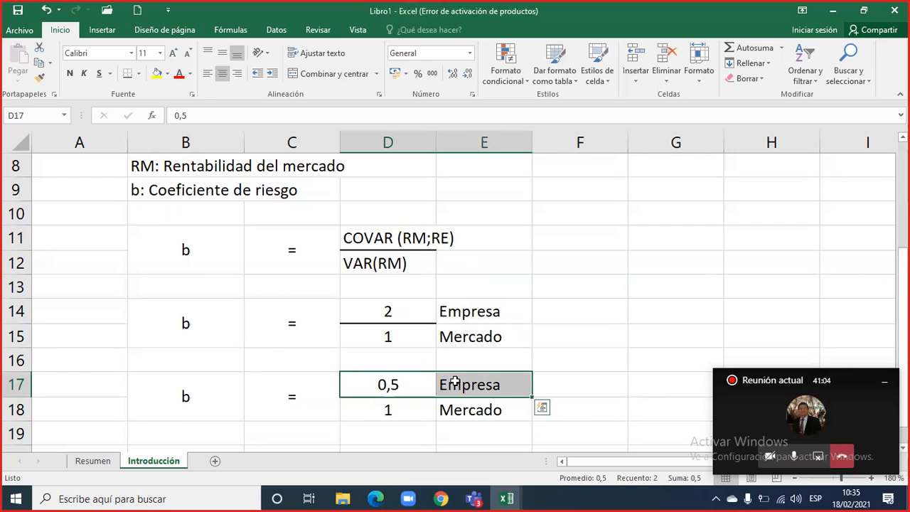
pyautogui.click(415, 384)
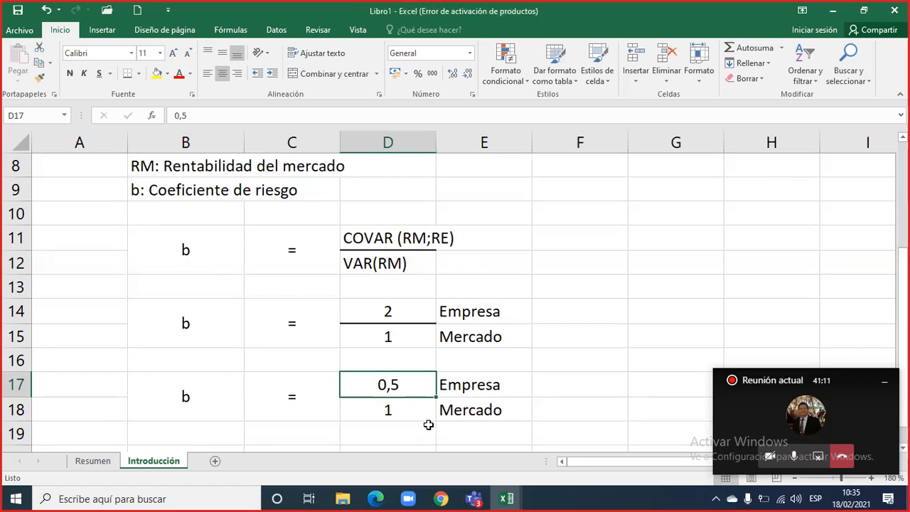
pyautogui.moveTo(413, 416); pyautogui.dragTo(384, 319)
pyautogui.scroll(3, 244, 372)
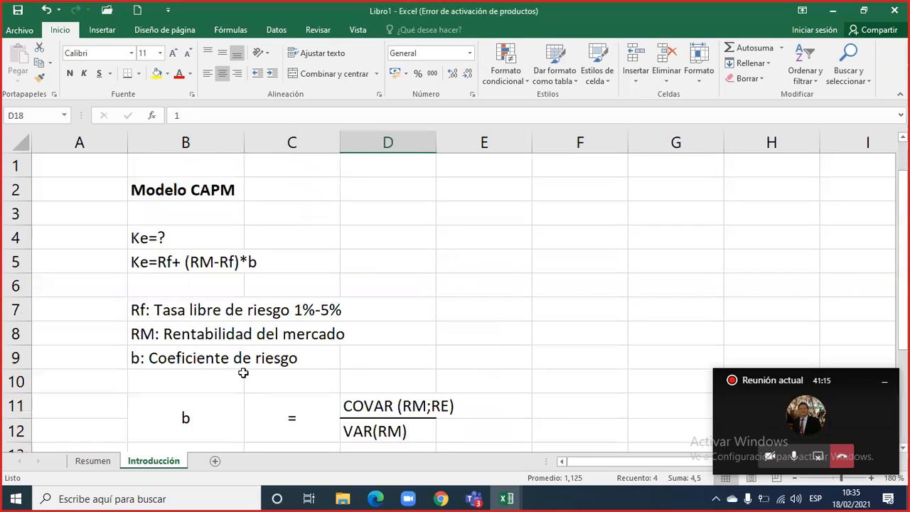
pyautogui.moveTo(142, 258); pyautogui.dragTo(322, 261)
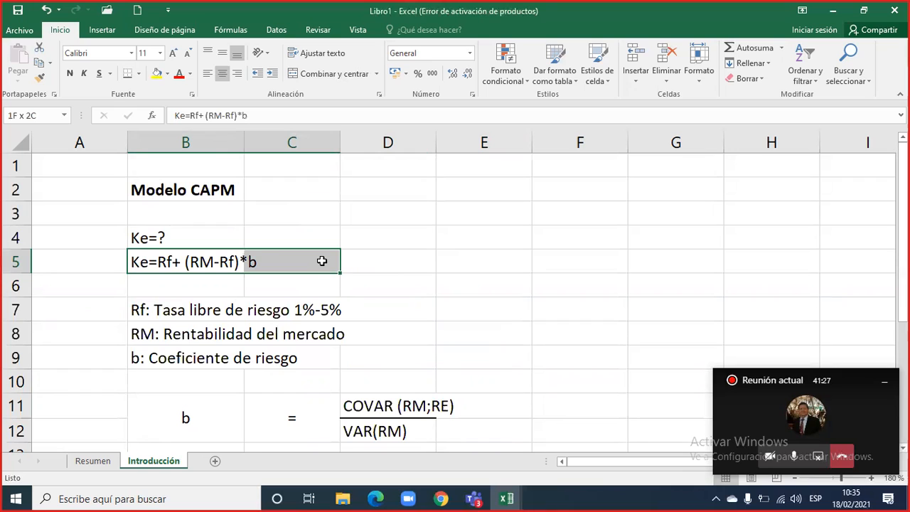
# - Enter the table headings "Detalle", "Valor" and "Unidad" in B20:D20, below the second b example
pyautogui.scroll(-4, 307, 299)
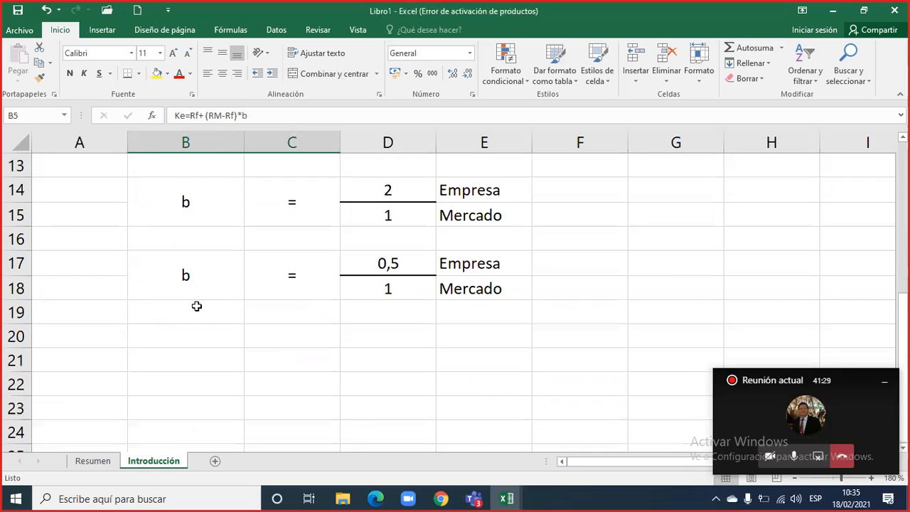
pyautogui.click(179, 337)
pyautogui.write('Detalle')
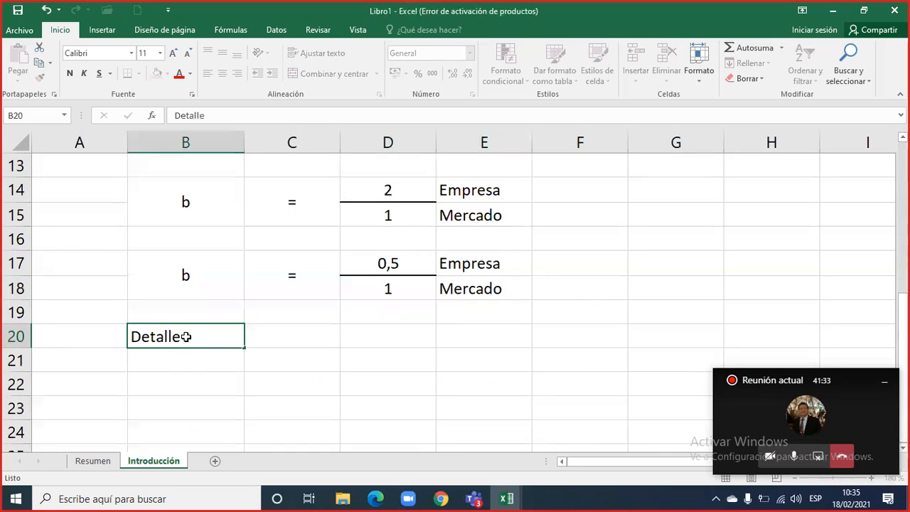
pyautogui.press('Tab')
pyautogui.write('Vallr')
pyautogui.press('BackSpace')
pyautogui.press('BackSpace')
pyautogui.write('or')
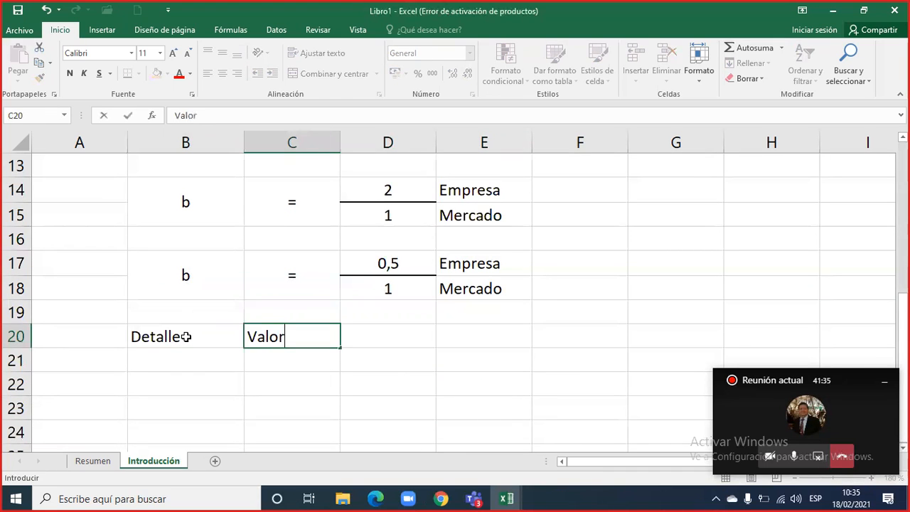
pyautogui.press('Tab')
pyautogui.write('Unidad')
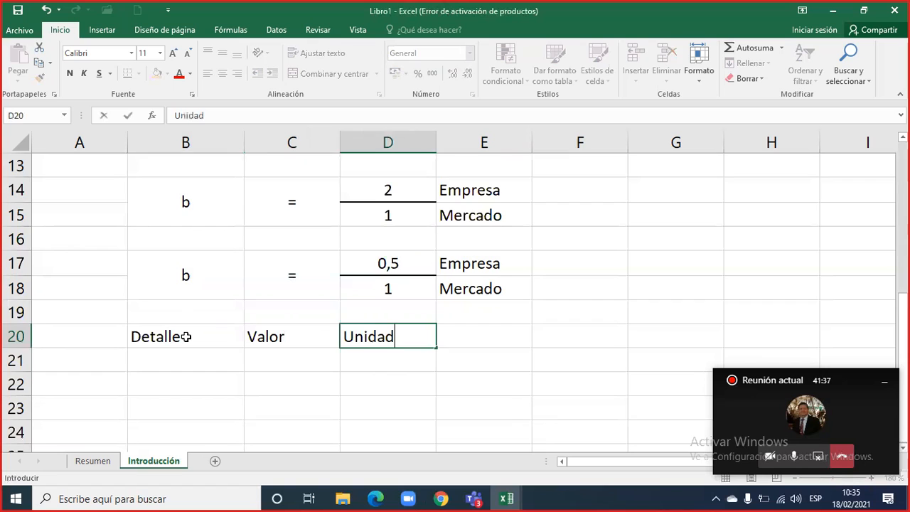
pyautogui.press('Return')
# - Make the headings in B20:D20 bold and add a bottom border beneath them
pyautogui.click(186, 336)
pyautogui.hotkey('shift', 'Right')
pyautogui.hotkey('shift', 'Right')
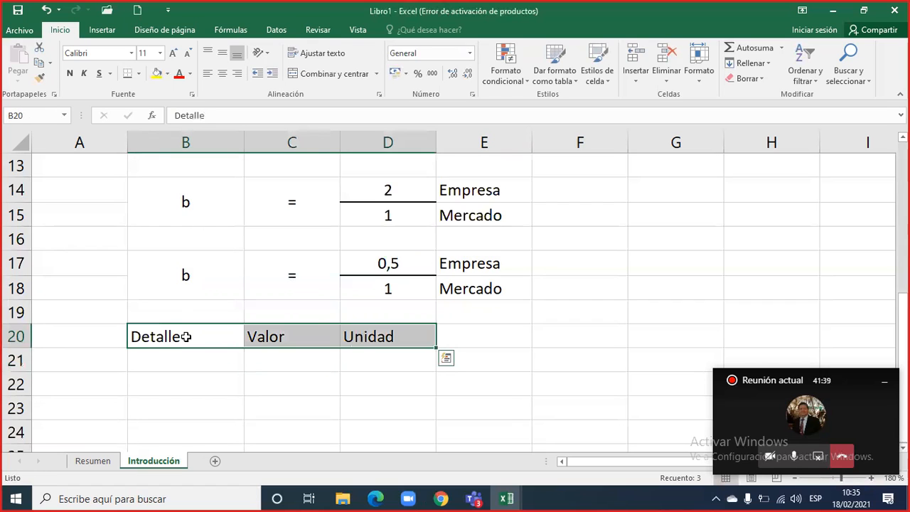
pyautogui.hotkey('ctrl', 'n')
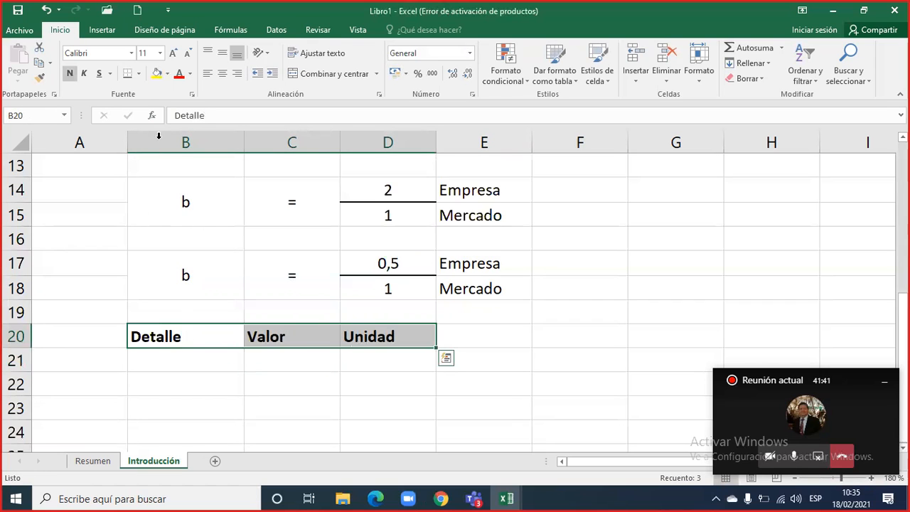
pyautogui.click(132, 77)
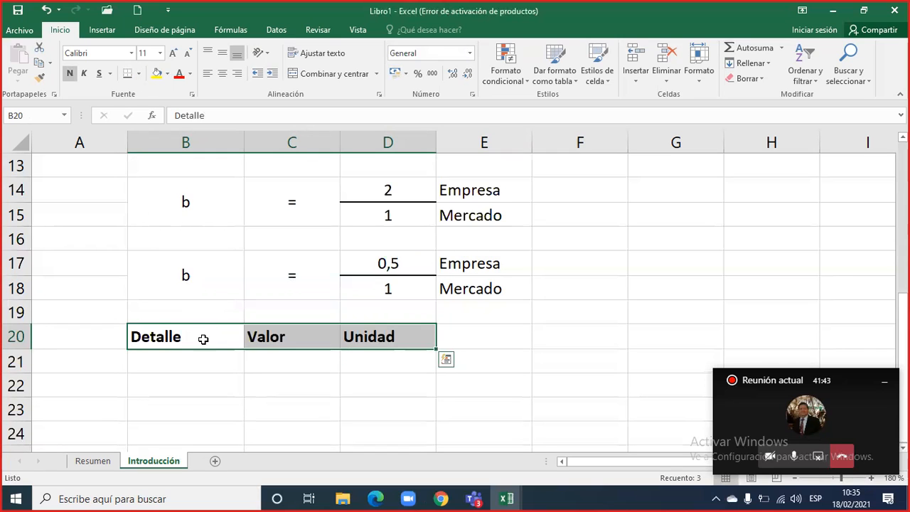
# - Fill row 21 of the table with detail "Rf", value 2,5% and unit "%"
pyautogui.click(206, 364)
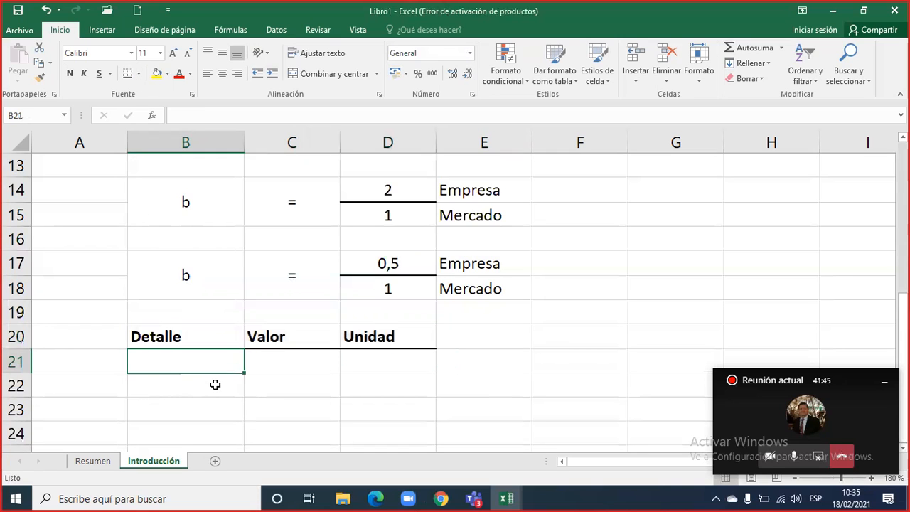
pyautogui.write('Rf')
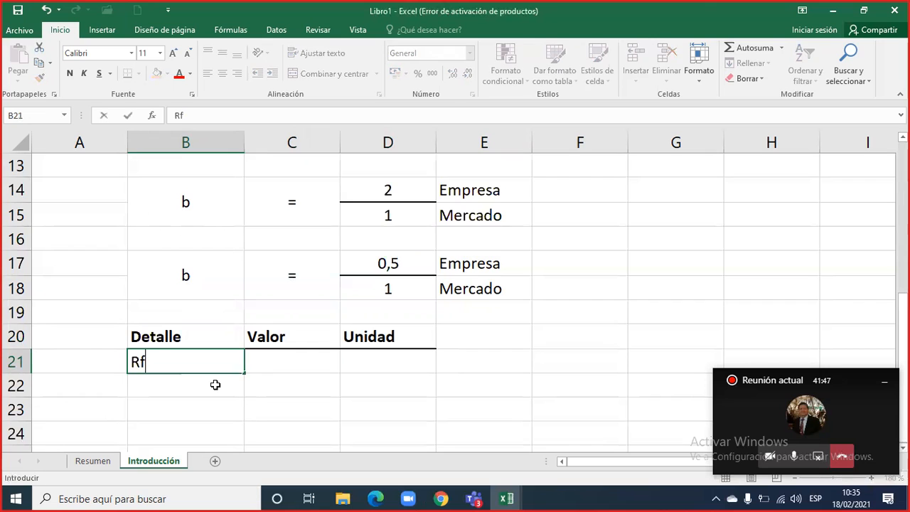
pyautogui.press('Tab')
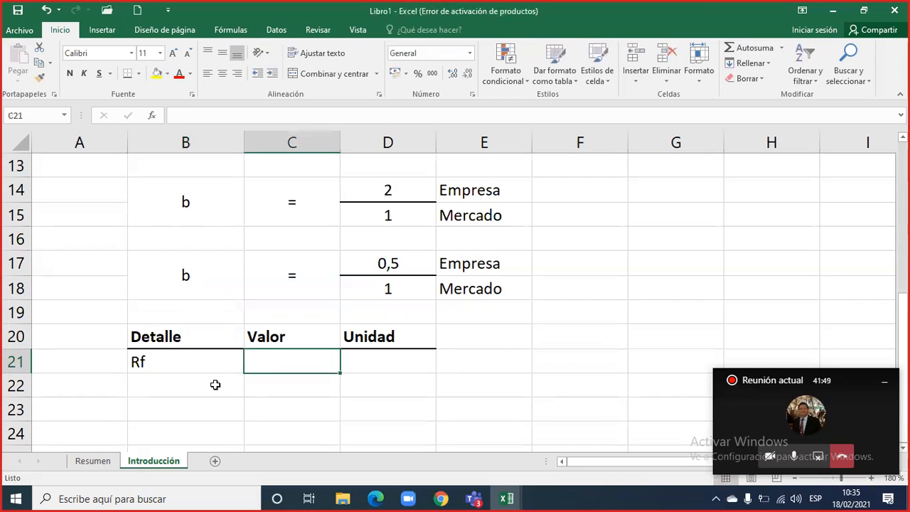
pyautogui.write('2,5%')
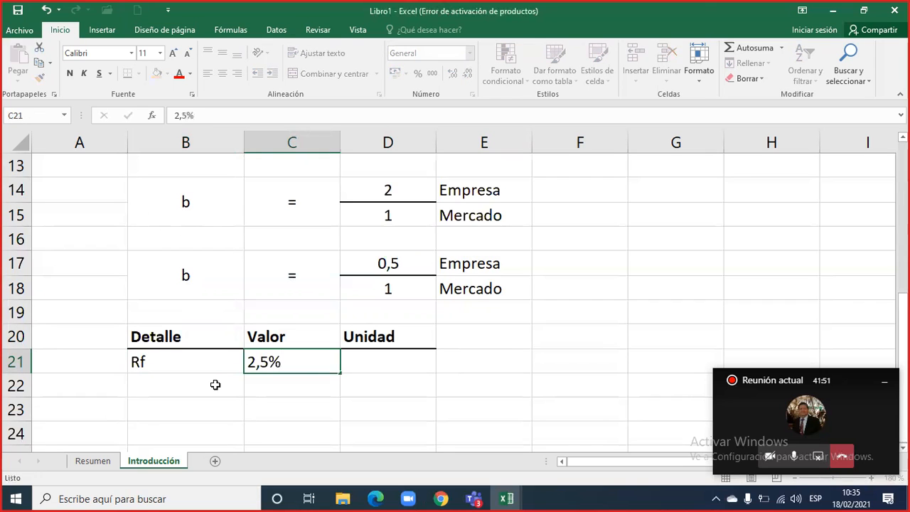
pyautogui.press('Tab')
pyautogui.write('%')
pyautogui.press('Return')
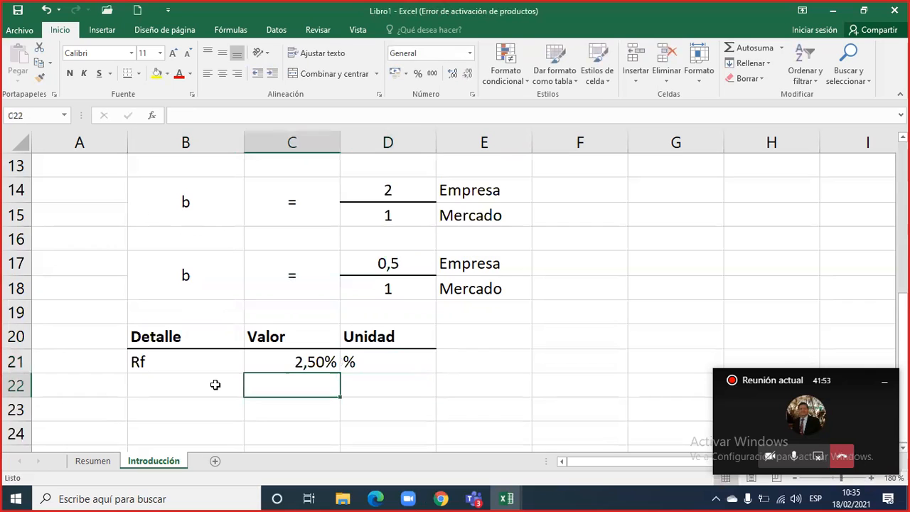
# - Fill row 22 of the table with detail "RM", value 10% and unit "%"
pyautogui.click(216, 384)
pyautogui.write('Rm')
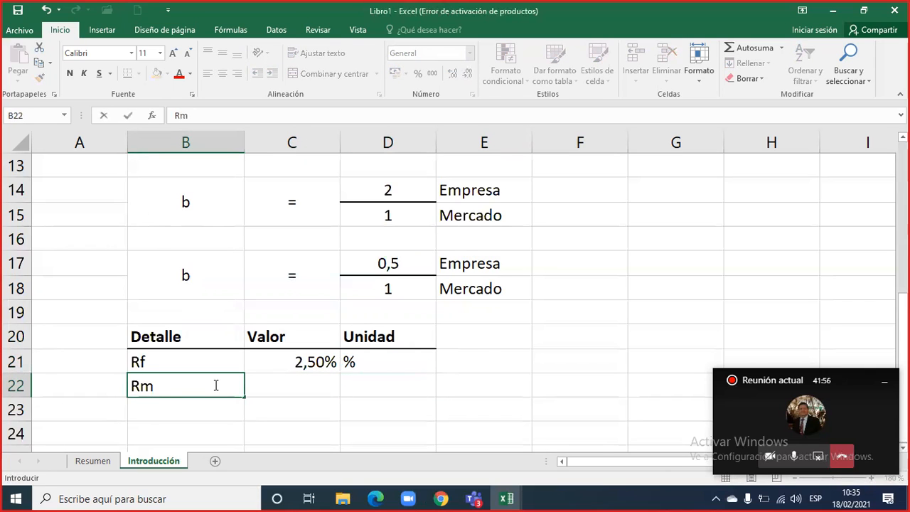
pyautogui.press('BackSpace')
pyautogui.write('M')
pyautogui.press('Tab')
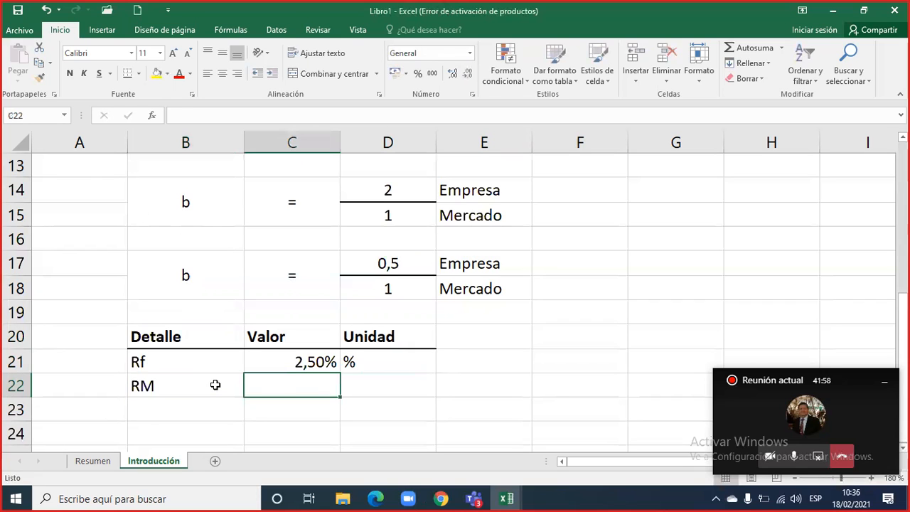
pyautogui.write('10%')
pyautogui.hotkey('ctrl', 'Return')
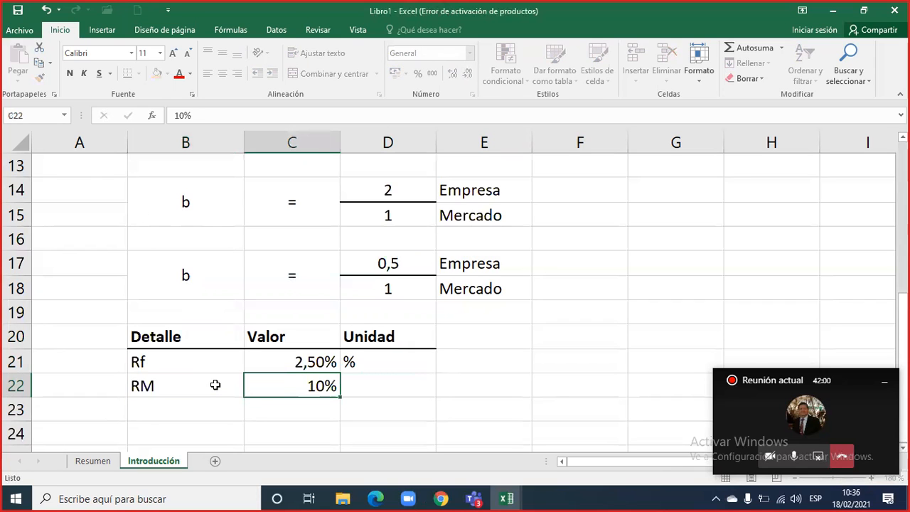
pyautogui.press('Tab')
pyautogui.write('%')
pyautogui.press('Return')
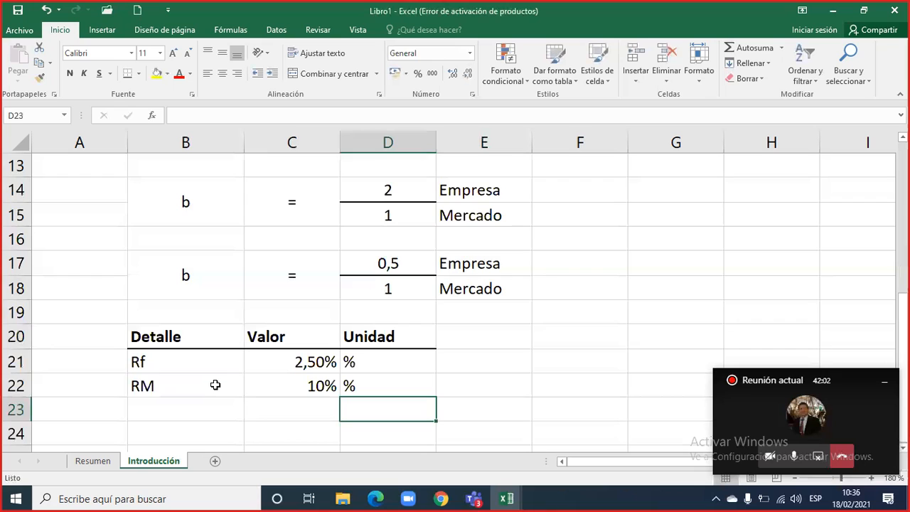
# - Fill row 23 of the table with detail "b", value 1,5 and unit "Veces"
pyautogui.press('Left')
pyautogui.press('Left')
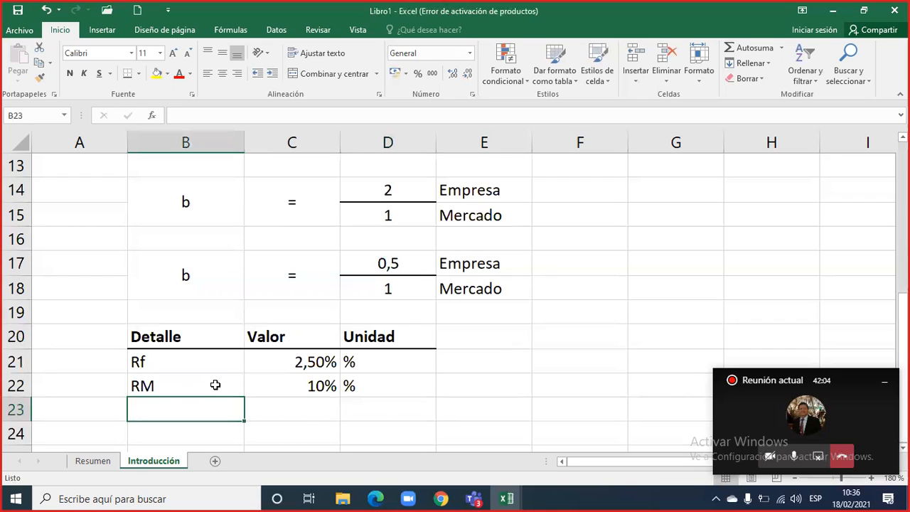
pyautogui.write('b')
pyautogui.press('Tab')
pyautogui.write('1,5')
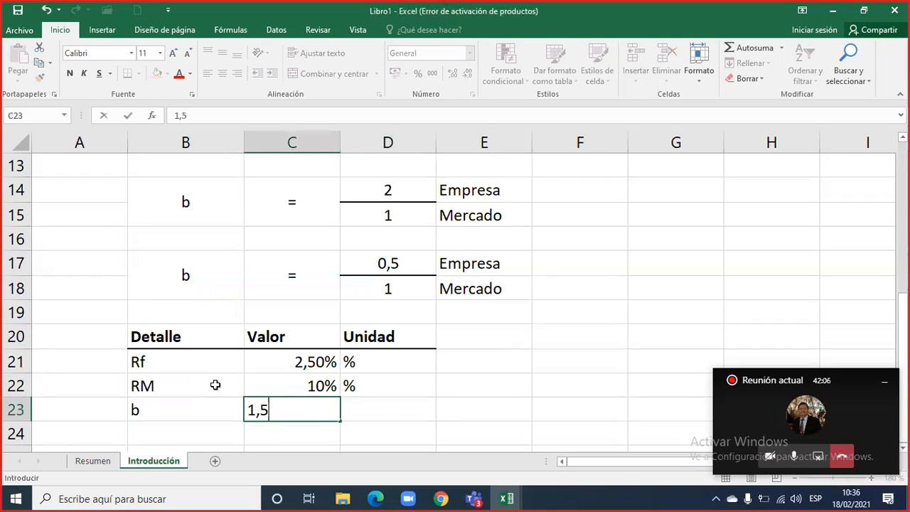
pyautogui.press('Tab')
pyautogui.write('V')
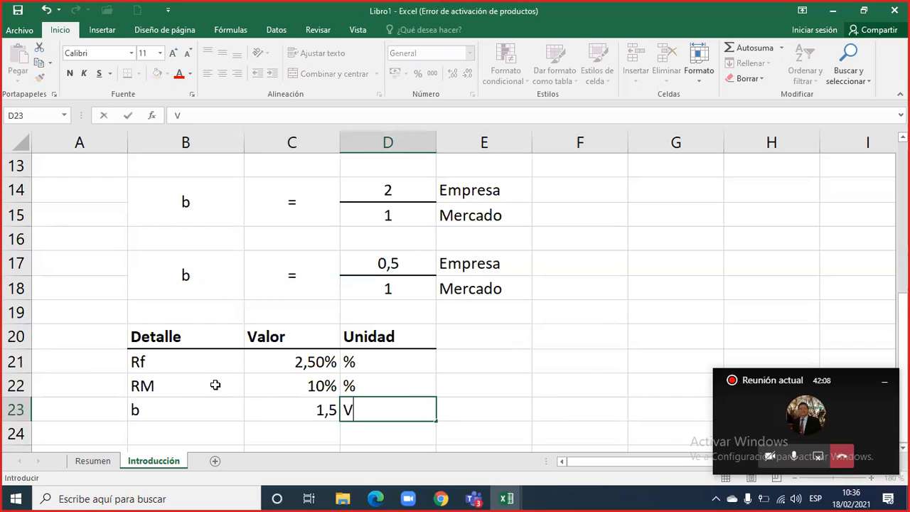
pyautogui.write('eces')
pyautogui.press('Return')
# - Enter the result label "Ke=" in B25 and its unit "%" in D25, leaving a blank row below the table
pyautogui.press('Left')
pyautogui.press('Down')
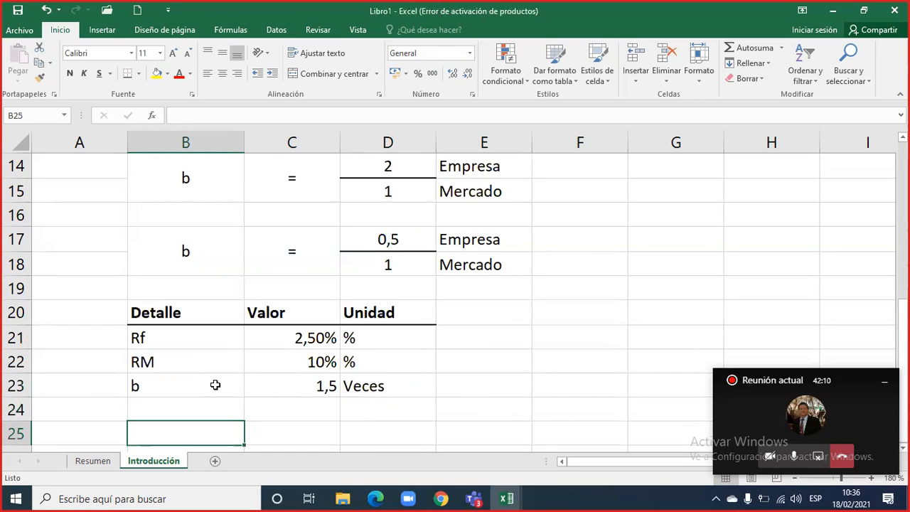
pyautogui.write('Ke=')
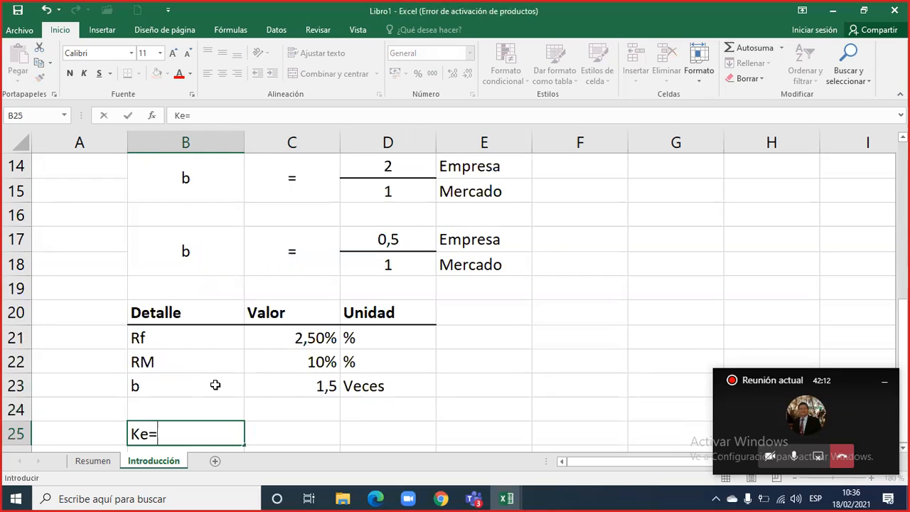
pyautogui.press('Right')
pyautogui.press('Right')
pyautogui.write('%')
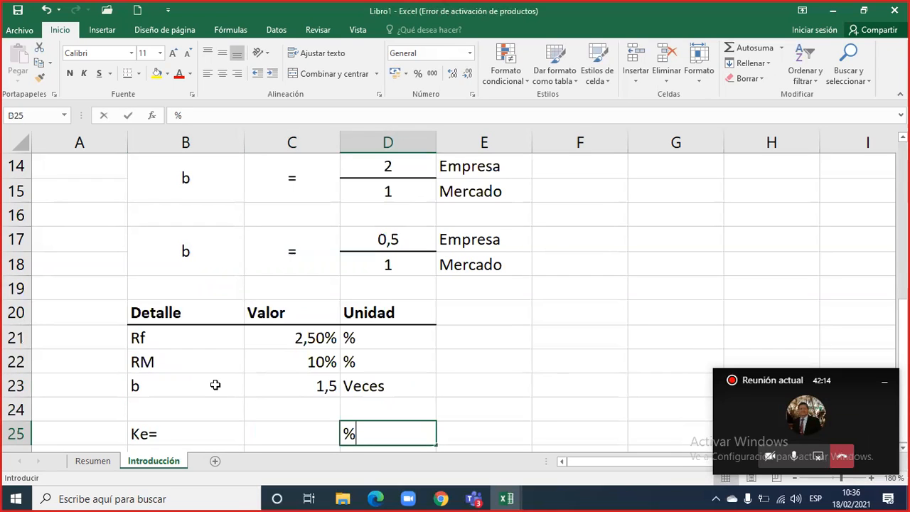
pyautogui.press('Left')
pyautogui.press('Left')
pyautogui.write('=')
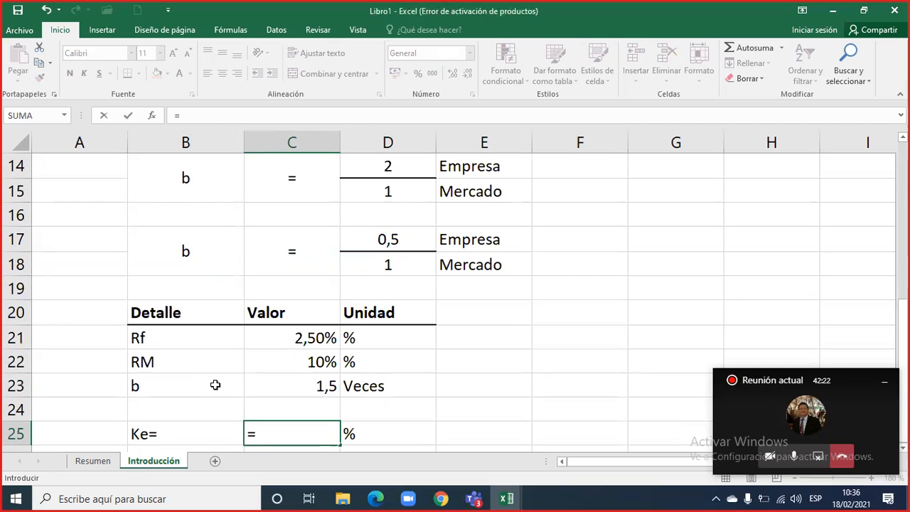
pyautogui.scroll(3, 217, 377)
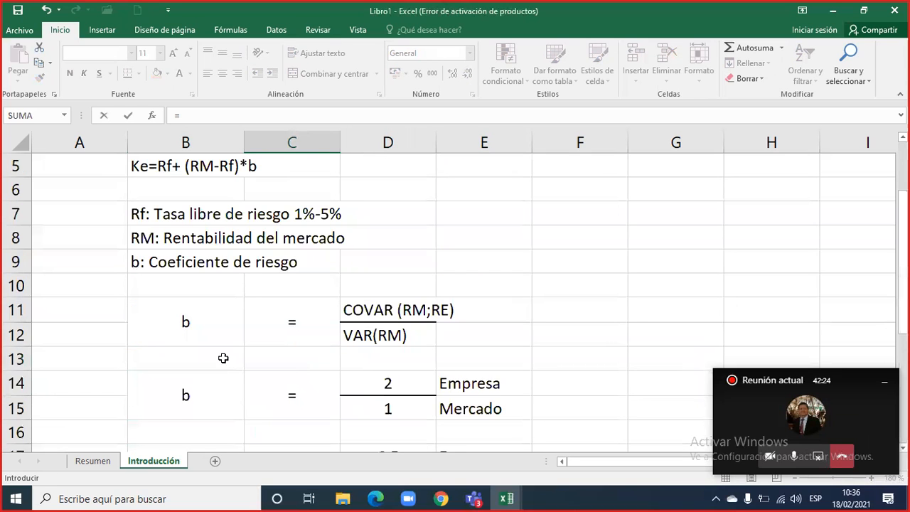
pyautogui.scroll(1, 206, 305)
pyautogui.press('Escape')
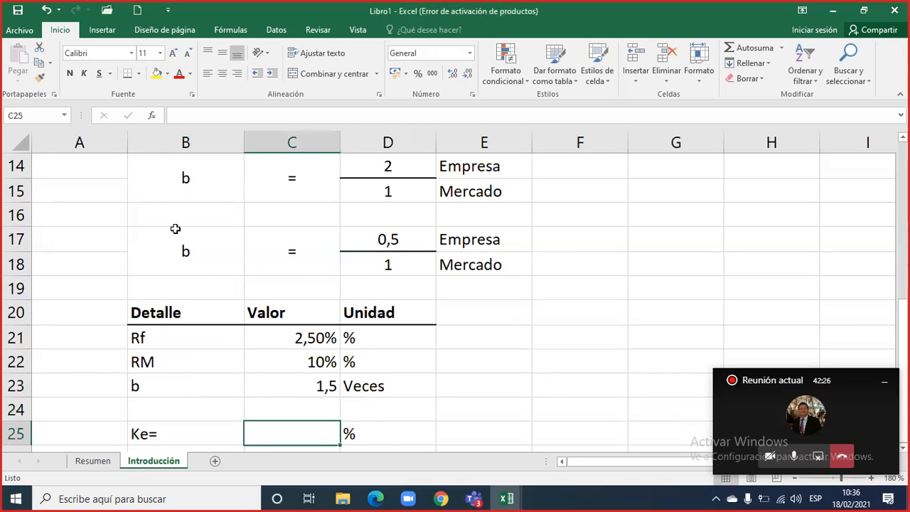
# - Copy the Ke formula text from B5 to E25 as a reference and select the empty Ke value cell C25
pyautogui.scroll(4, 175, 228)
pyautogui.click(174, 237)
pyautogui.hotkey('ctrl', 'c')
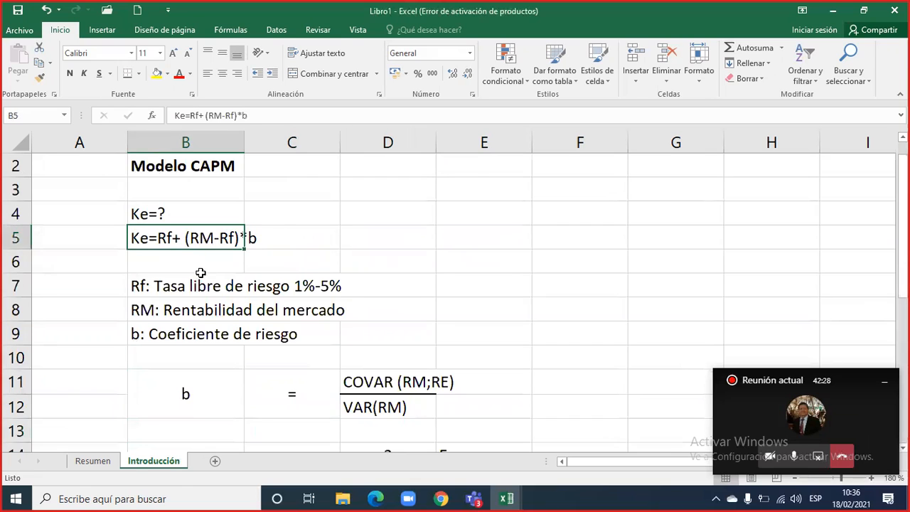
pyautogui.scroll(-5, 199, 270)
pyautogui.click(451, 354)
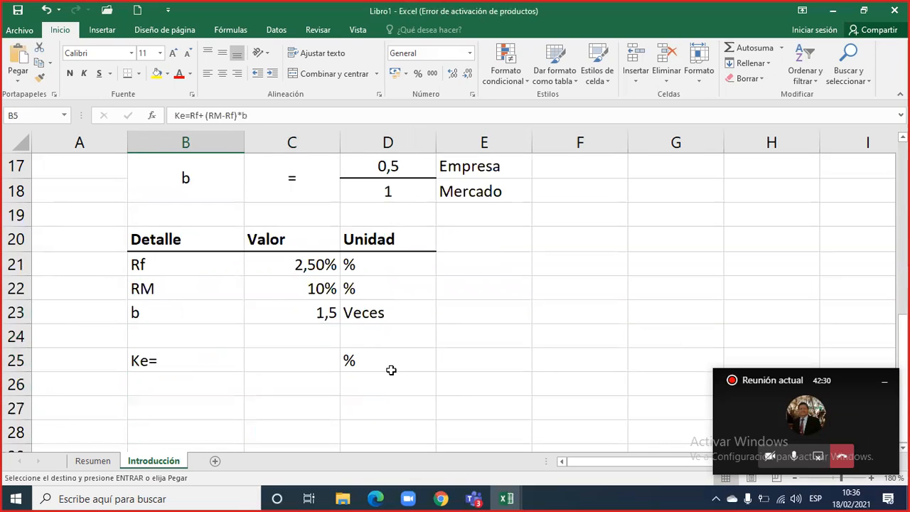
pyautogui.hotkey('ctrl', 'v')
pyautogui.click(327, 359)
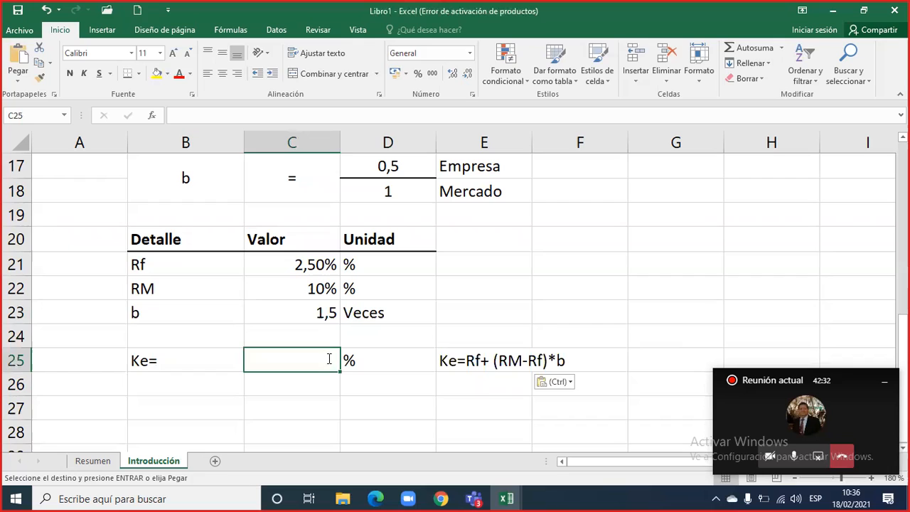
# - Build the Ke calculation in C25 from the table values as =C21*(C22-C21)*C23
pyautogui.write('=')
pyautogui.press('Up')
pyautogui.press('Up')
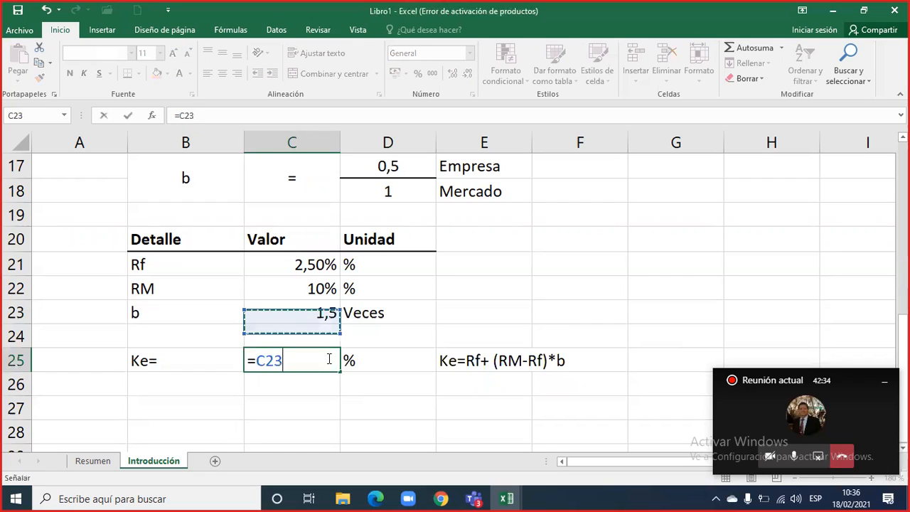
pyautogui.press('Up')
pyautogui.press('Up')
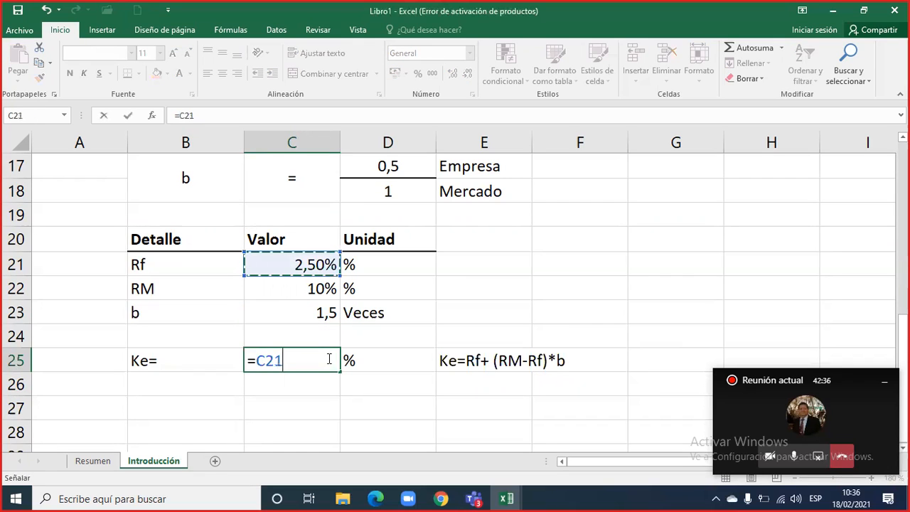
pyautogui.write('*(')
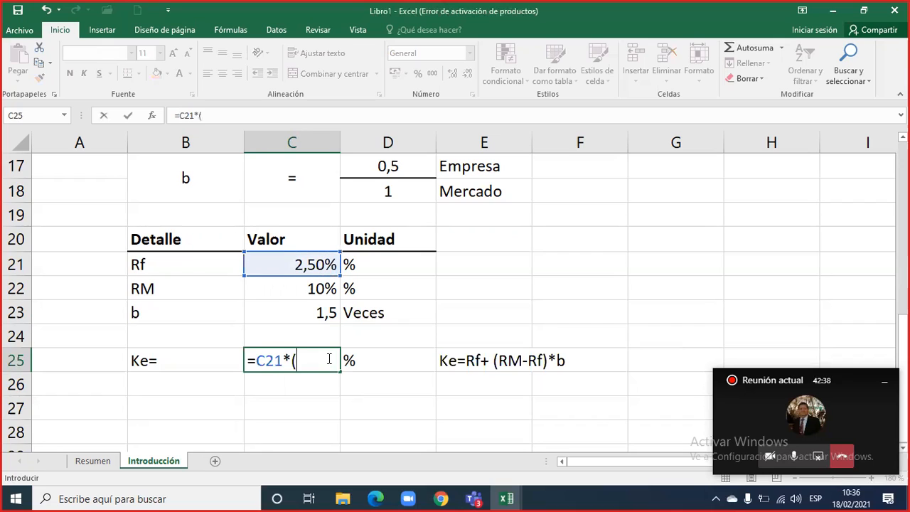
pyautogui.press('Up')
pyautogui.press('Up')
pyautogui.press('Up')
pyautogui.write('-')
pyautogui.press('Up')
pyautogui.press('Up')
pyautogui.press('Up')
pyautogui.press('Up')
pyautogui.write(')')
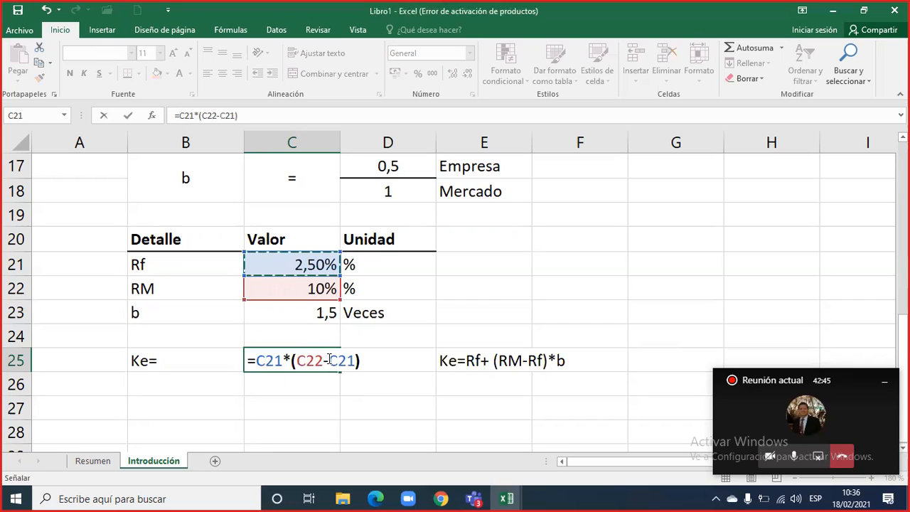
pyautogui.write('*')
pyautogui.press('Up')
pyautogui.press('Up')
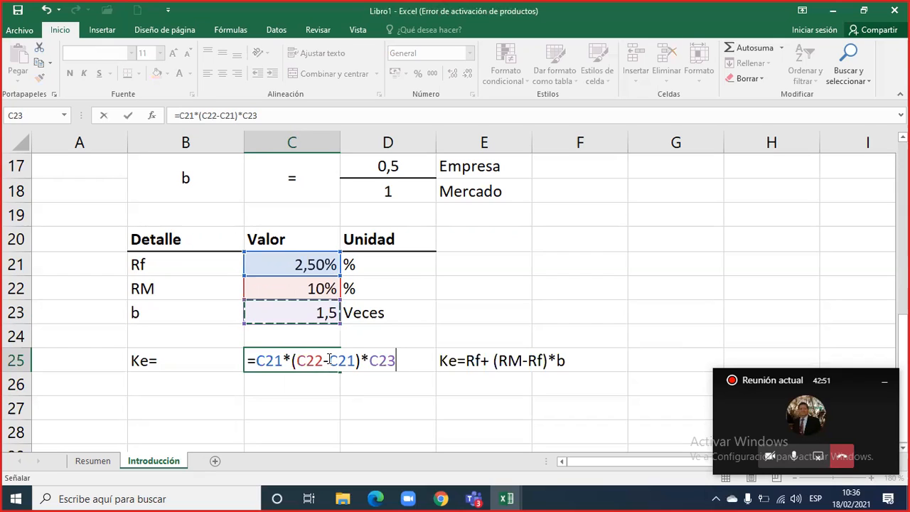
# - Replace the multiplication sign after C21 with a plus and commit the Ke formula as =C21+(C22-C21)*C23
pyautogui.click(295, 361)
pyautogui.press('BackSpace')
pyautogui.write('+')
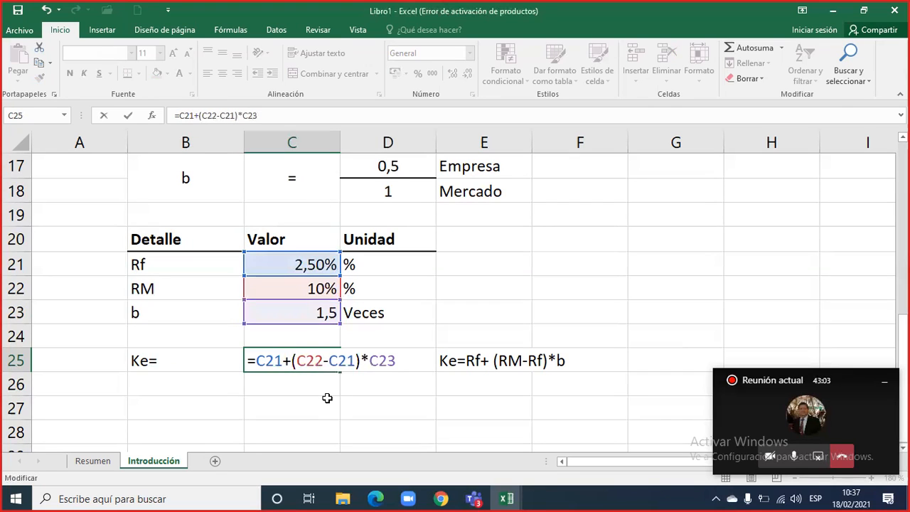
pyautogui.press('Return')
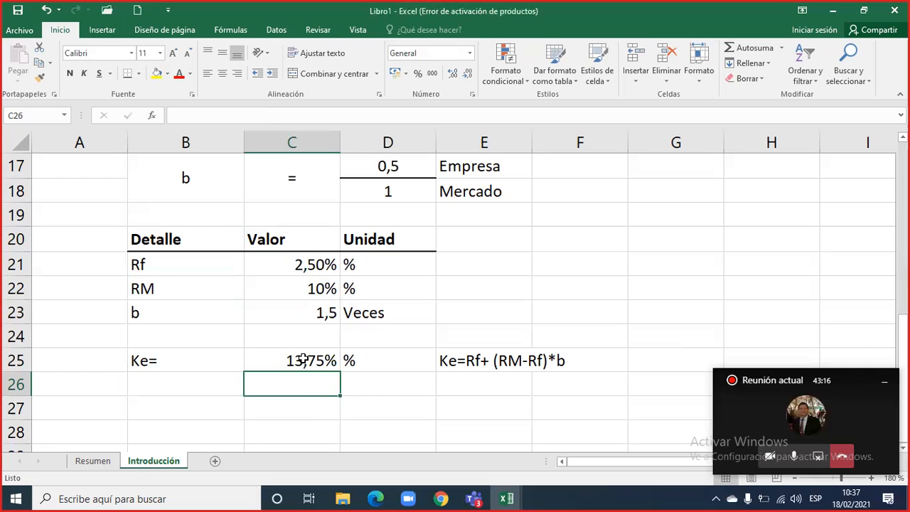
# - Examine the cell references in the Ke formula in C25 and go over the Rf, RM, b and Ke cells
pyautogui.doubleClick(303, 361)
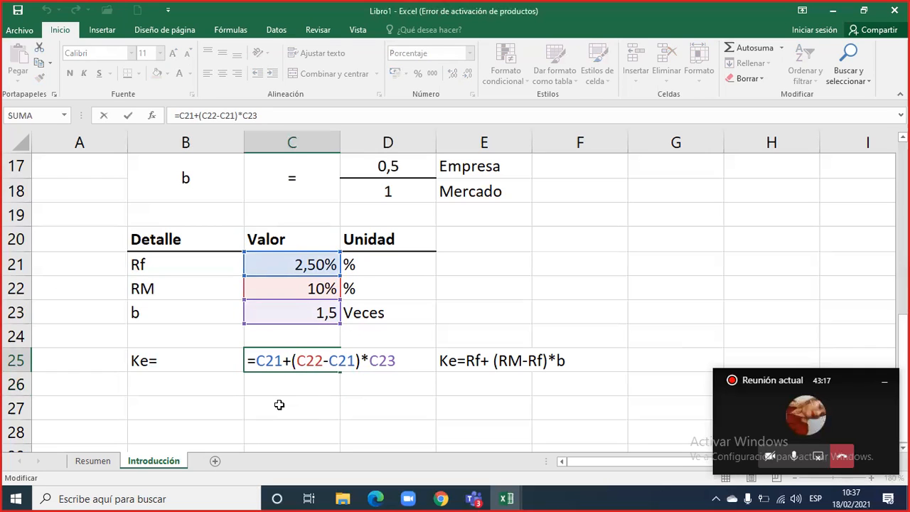
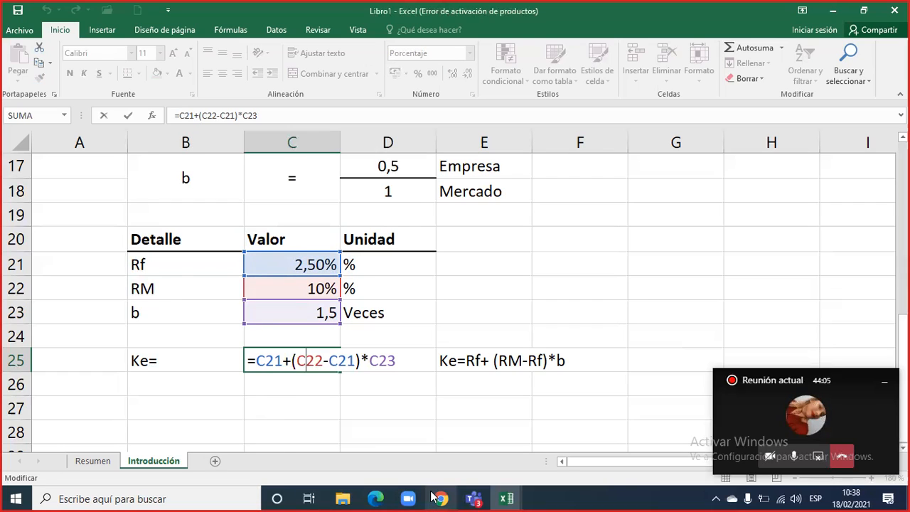
pyautogui.moveTo(433, 496)
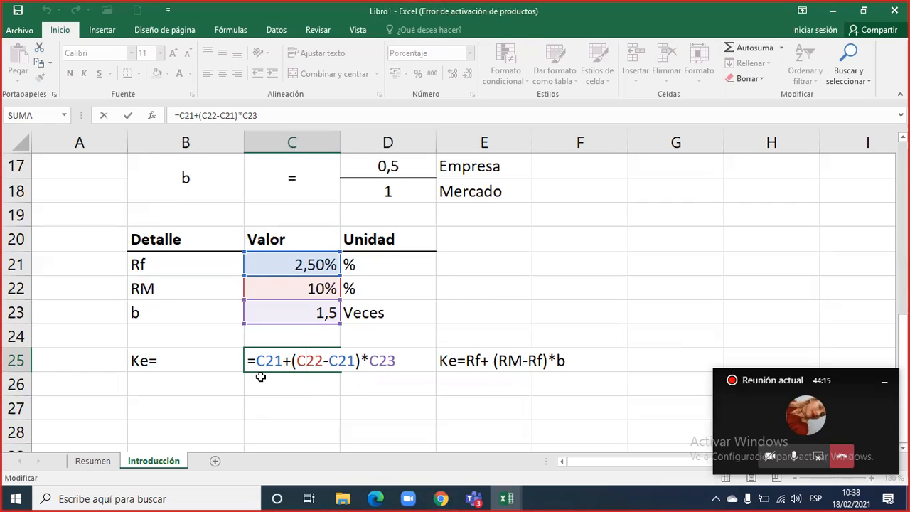
pyautogui.press('Return')
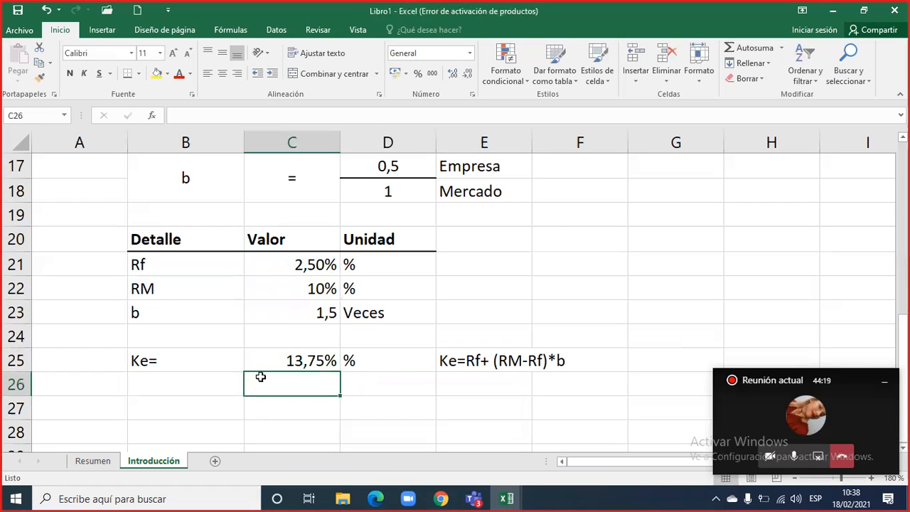
pyautogui.press('Up')
pyautogui.press('Up')
pyautogui.press('Left')
pyautogui.press('Up')
pyautogui.press('Up')
pyautogui.press('Up')
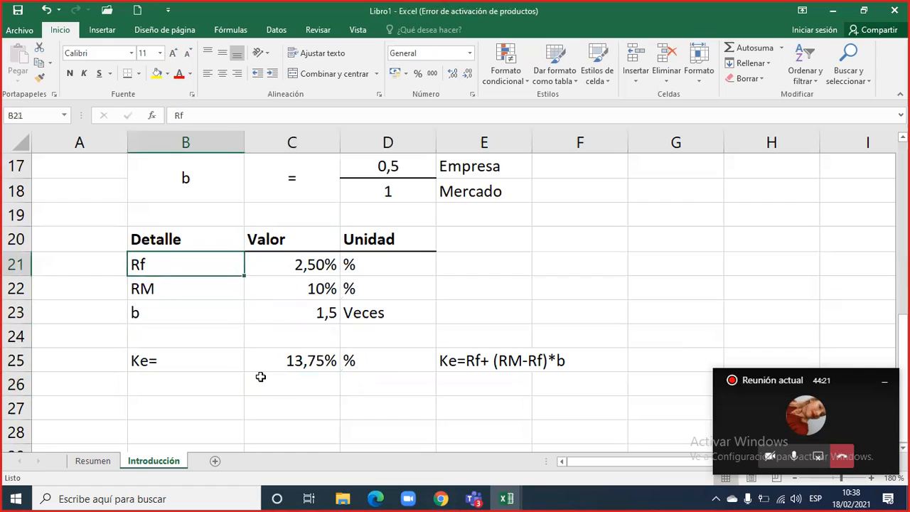
pyautogui.press('Right')
pyautogui.press('Right')
pyautogui.press('Down')
pyautogui.press('Down')
pyautogui.press('Down')
pyautogui.press('Down')
pyautogui.press('Left')
pyautogui.press('Left')
pyautogui.press('Right')
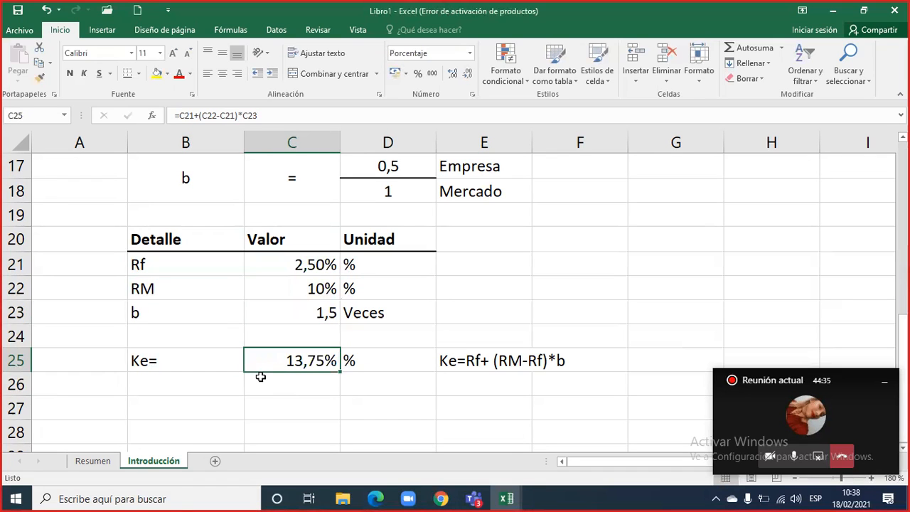
# - Test the sensitivity of Ke to b by trying the values 3 and 0,2, in that order, in C23
pyautogui.press('Up')
pyautogui.press('Up')
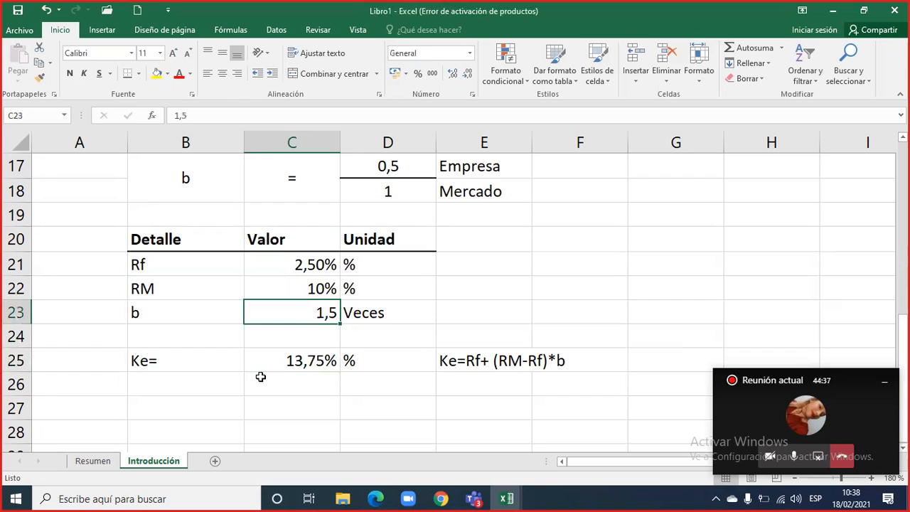
pyautogui.write('3')
pyautogui.press('Return')
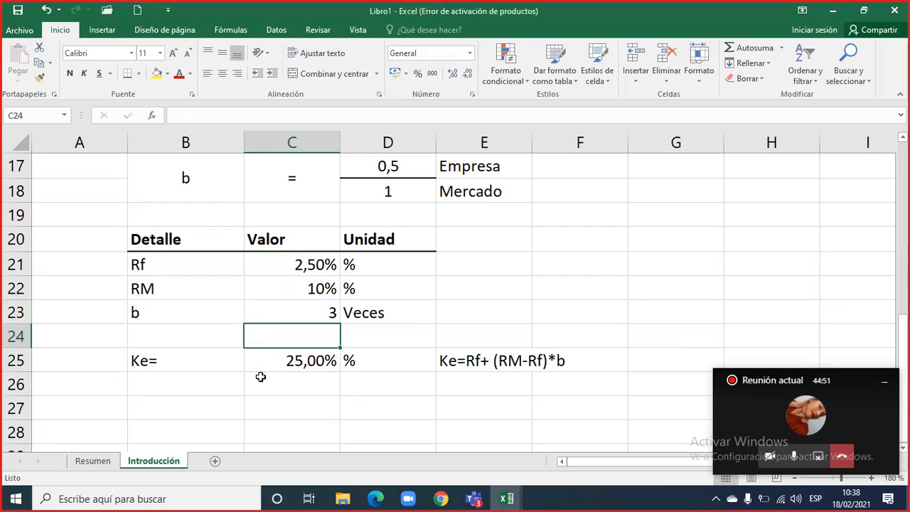
pyautogui.press('Up')
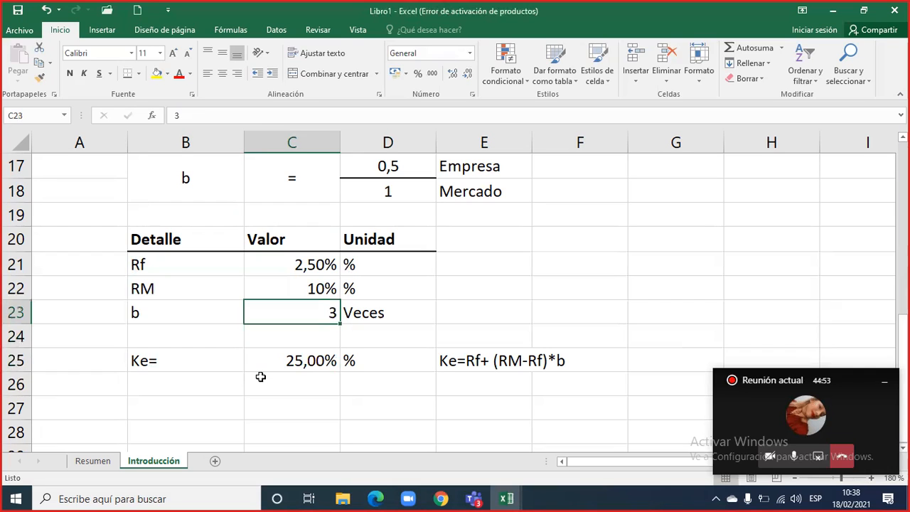
pyautogui.write('0,2')
pyautogui.press('Return')
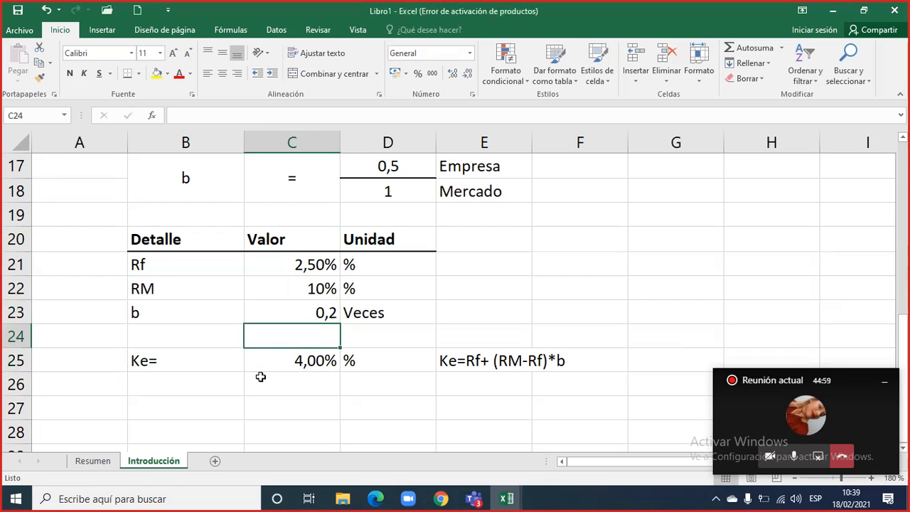
# - Compare Ke with the market return RM by trying b values of 1 and 2, in that order, in C23
pyautogui.press('Up')
pyautogui.write('1')
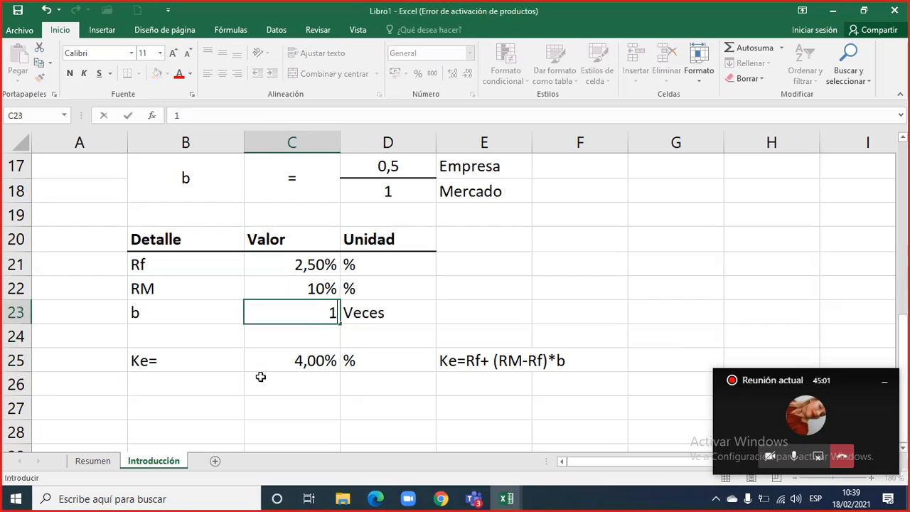
pyautogui.press('Return')
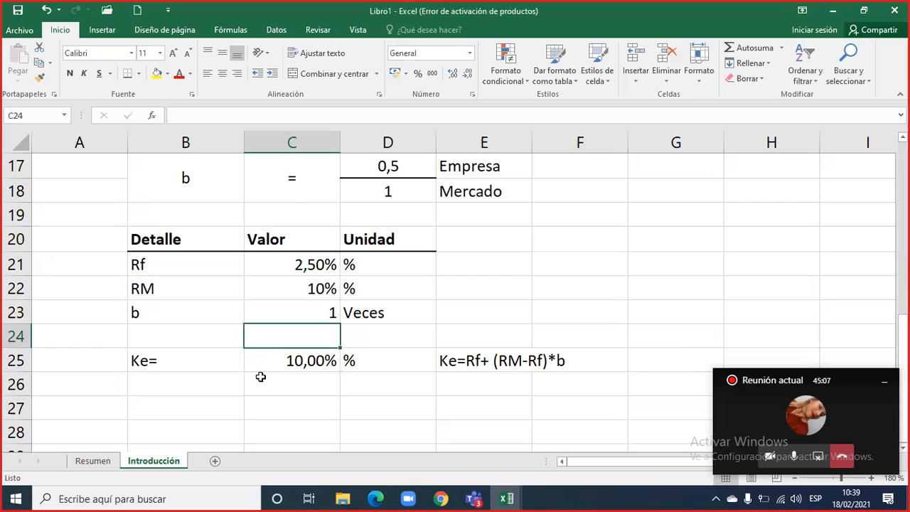
pyautogui.press('Up')
pyautogui.press('Up')
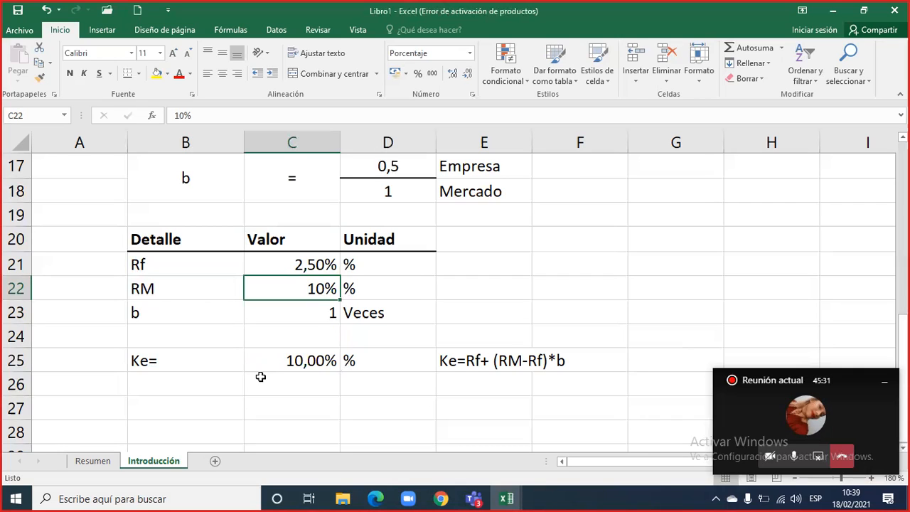
pyautogui.press('Down')
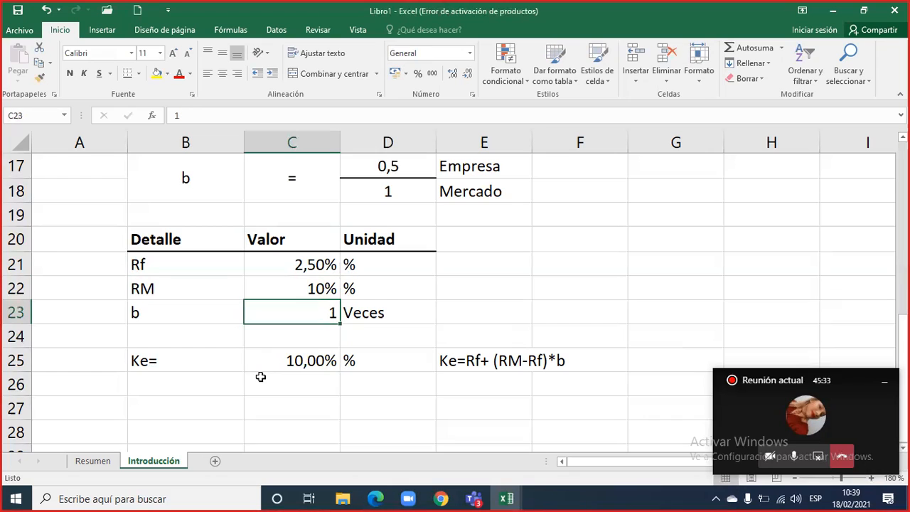
pyautogui.write('2')
pyautogui.press('Return')
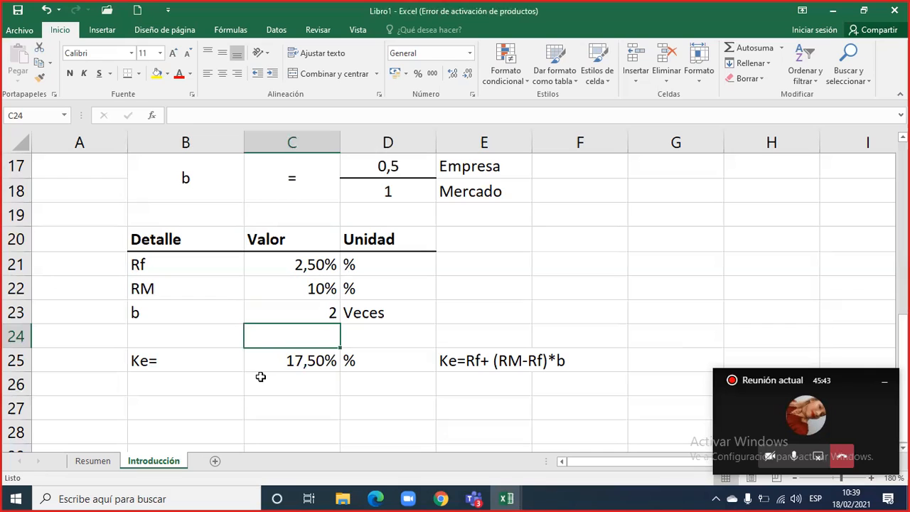
# - Compare the Ke, RM and b rows of the example by highlighting each one in turn
pyautogui.moveTo(139, 360); pyautogui.dragTo(318, 360)
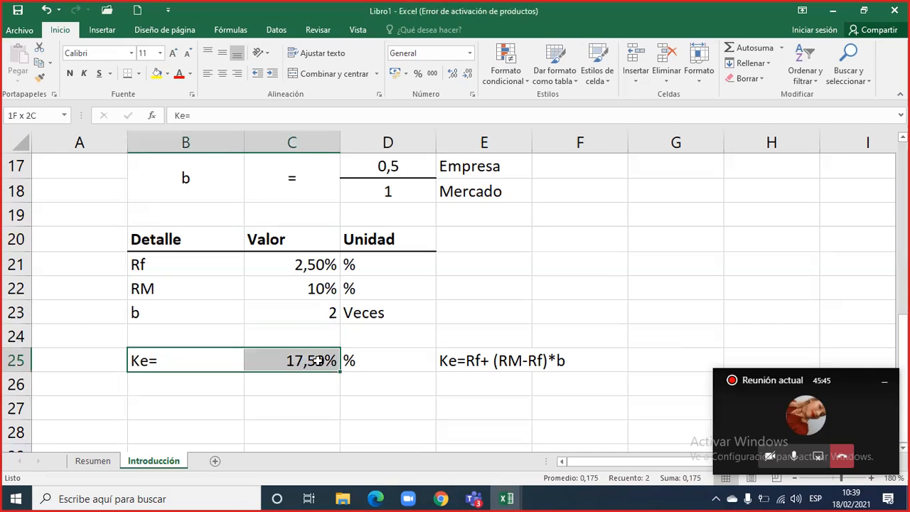
pyautogui.moveTo(152, 289); pyautogui.dragTo(316, 288)
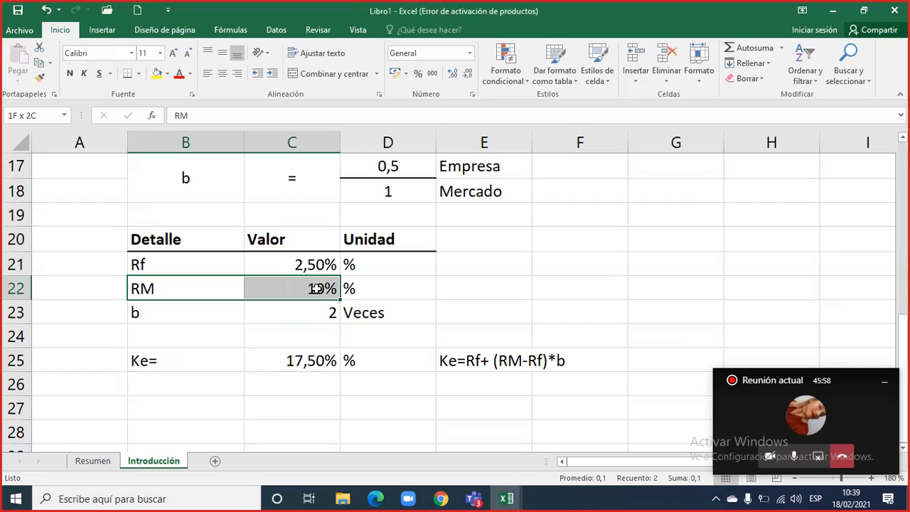
pyautogui.moveTo(315, 288); pyautogui.dragTo(315, 288)
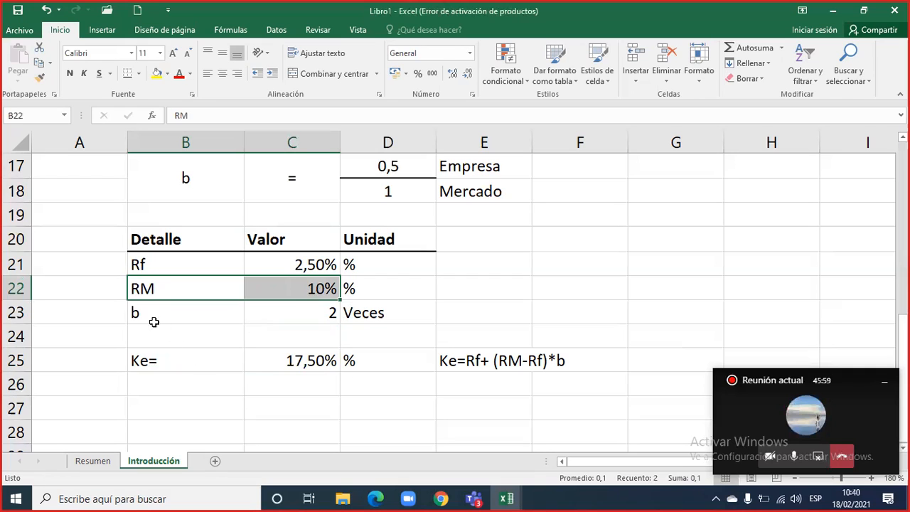
pyautogui.moveTo(143, 312); pyautogui.dragTo(367, 313)
pyautogui.moveTo(142, 314); pyautogui.dragTo(364, 313)
pyautogui.moveTo(171, 365); pyautogui.dragTo(381, 363)
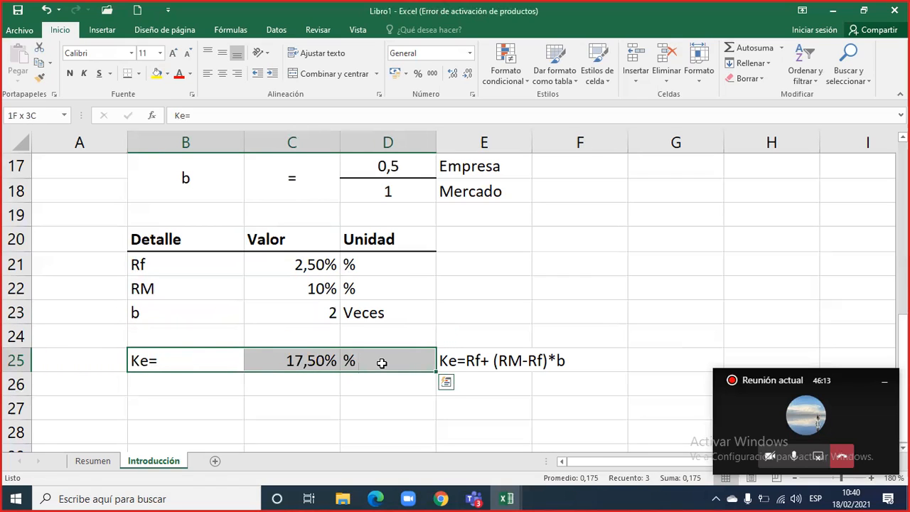
pyautogui.moveTo(220, 288); pyautogui.dragTo(375, 289)
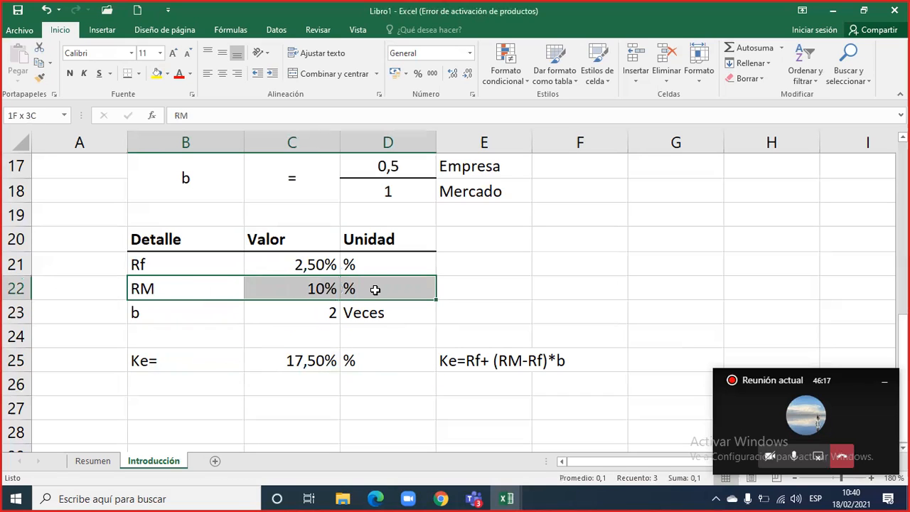
pyautogui.moveTo(375, 289); pyautogui.dragTo(375, 290)
pyautogui.moveTo(187, 357); pyautogui.dragTo(355, 360)
pyautogui.moveTo(138, 311); pyautogui.dragTo(356, 312)
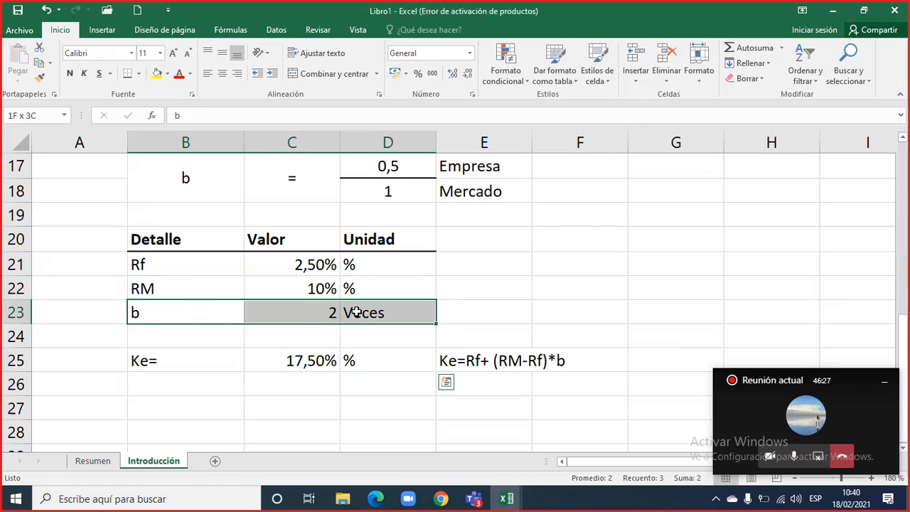
# - Set the b value in C23 to 0,5
pyautogui.click(321, 315)
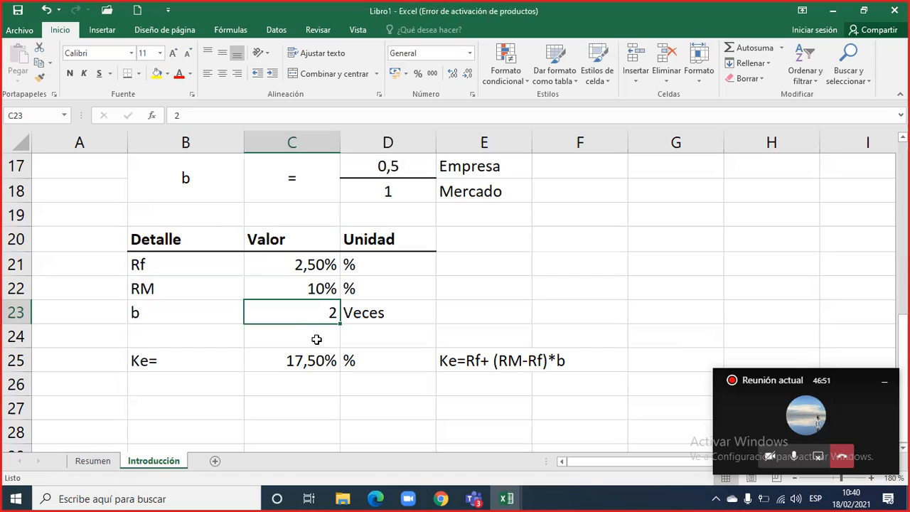
pyautogui.write('0,5')
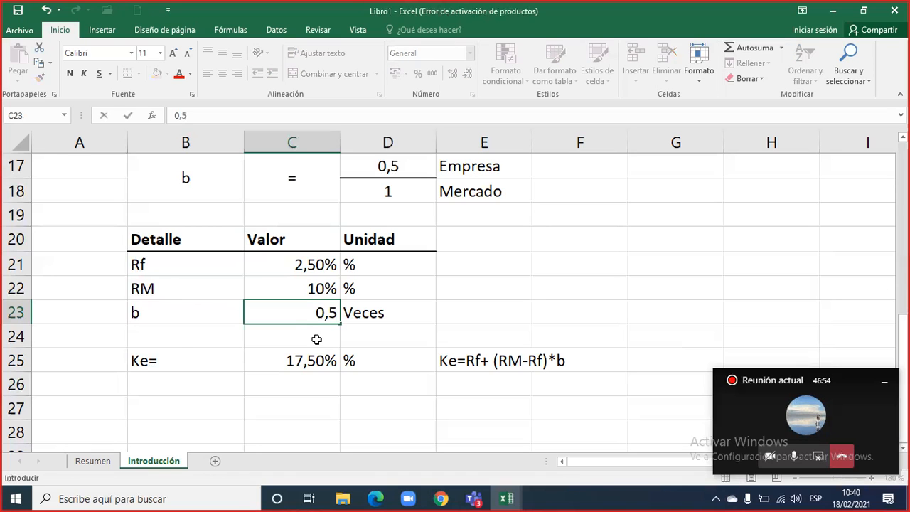
pyautogui.press('Return')
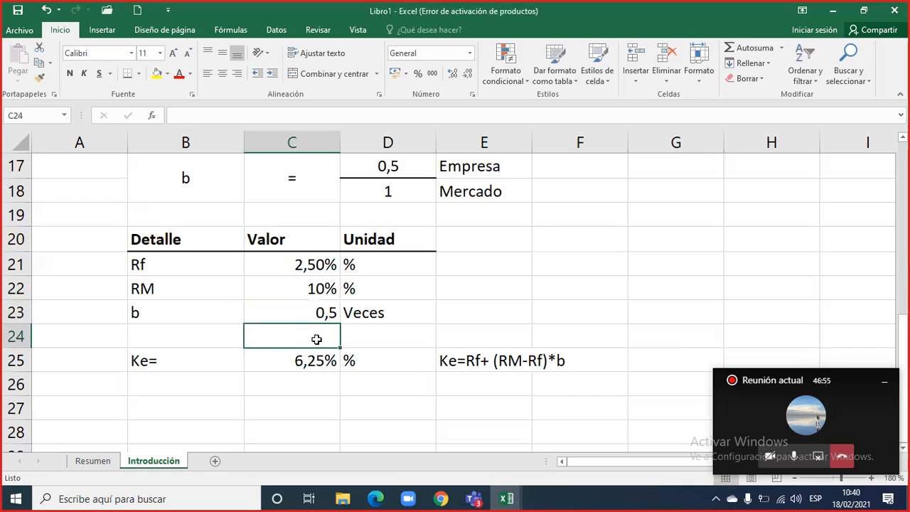
# - Highlight the b row, the Ke result row and the RM row to compare the company's return with the market's
pyautogui.click(329, 313)
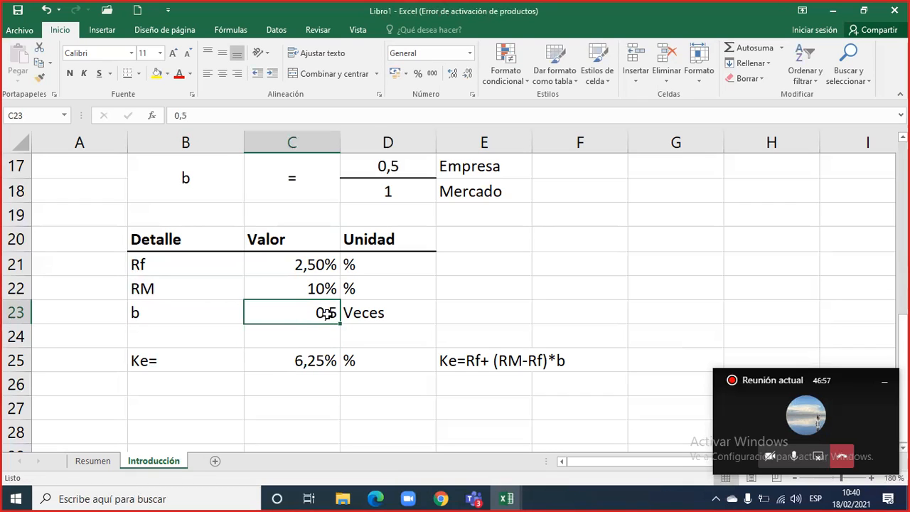
pyautogui.moveTo(175, 313); pyautogui.dragTo(372, 313)
pyautogui.moveTo(182, 314); pyautogui.dragTo(377, 315)
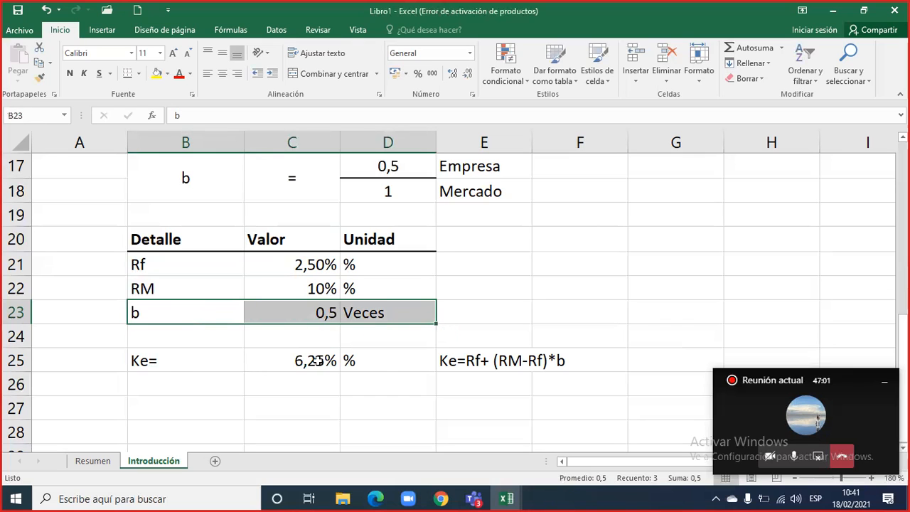
pyautogui.moveTo(178, 361); pyautogui.dragTo(377, 361)
pyautogui.moveTo(196, 361); pyautogui.dragTo(402, 360)
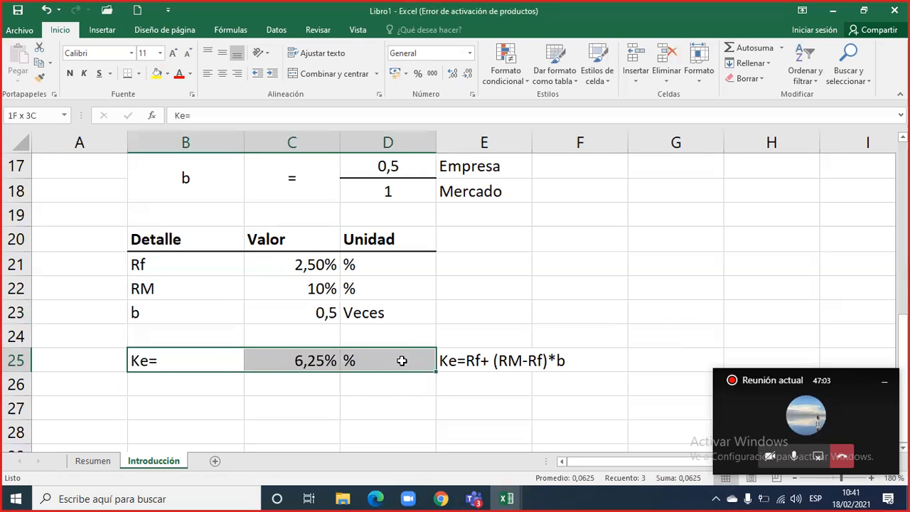
pyautogui.moveTo(155, 287); pyautogui.dragTo(403, 288)
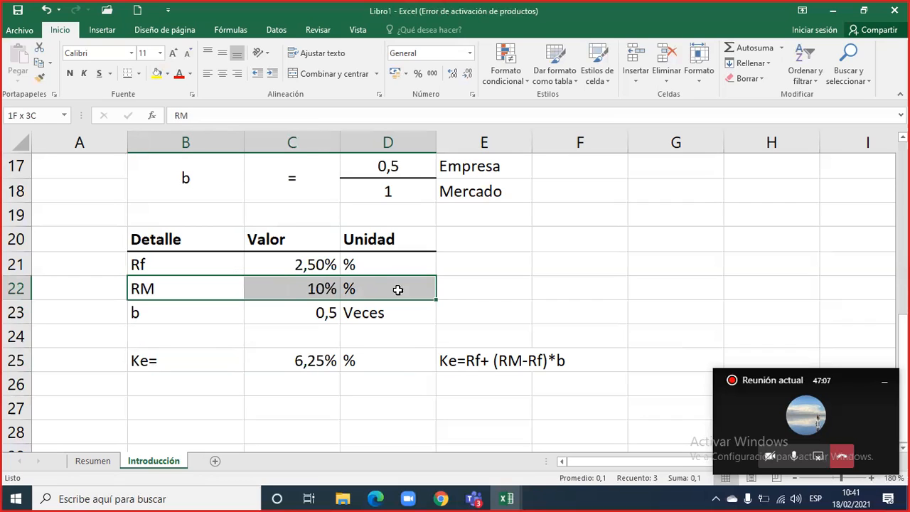
# - Compare the company's return with the market's by highlighting the Ke, RM and b rows of the example in turn
pyautogui.click(156, 360)
pyautogui.moveTo(319, 363); pyautogui.dragTo(348, 361)
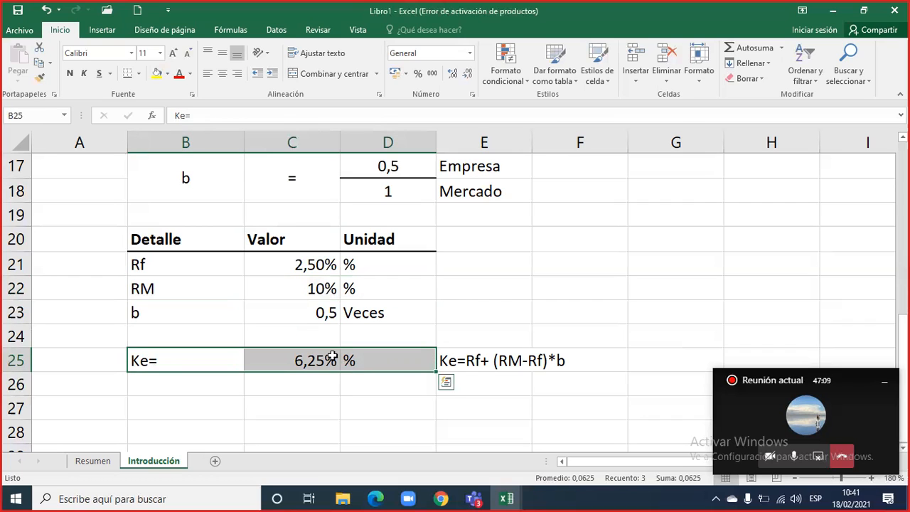
pyautogui.moveTo(158, 288); pyautogui.dragTo(323, 287)
pyautogui.moveTo(156, 315); pyautogui.dragTo(375, 318)
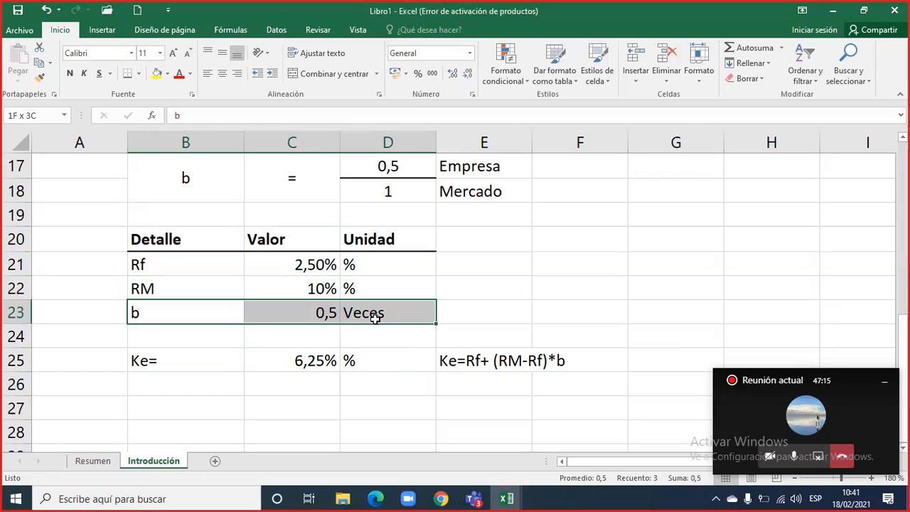
pyautogui.moveTo(375, 318); pyautogui.dragTo(375, 318)
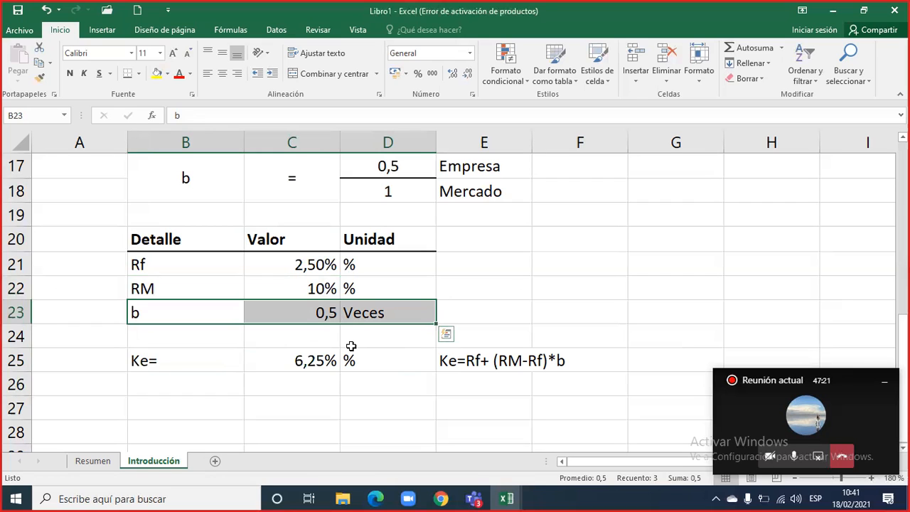
# - Set the b value in C23 to 2 and inspect the Ke result in C25
pyautogui.click(322, 315)
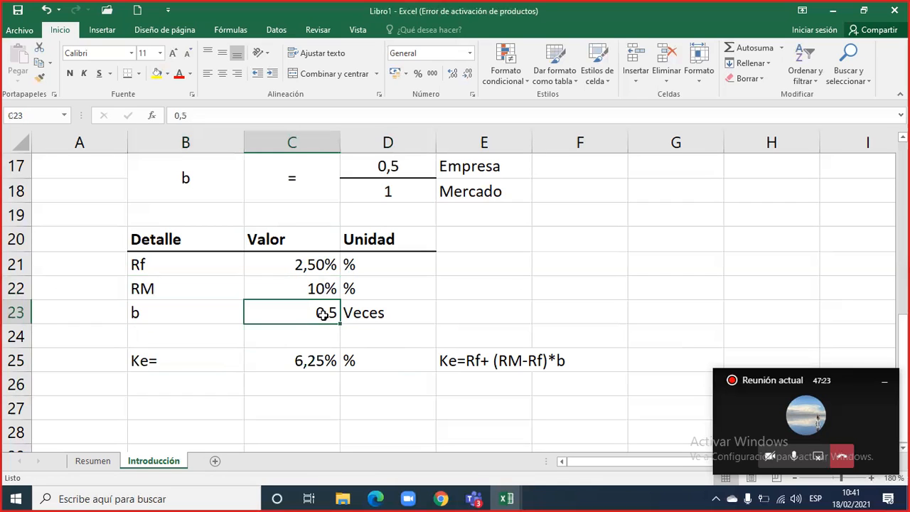
pyautogui.write('2')
pyautogui.press('Return')
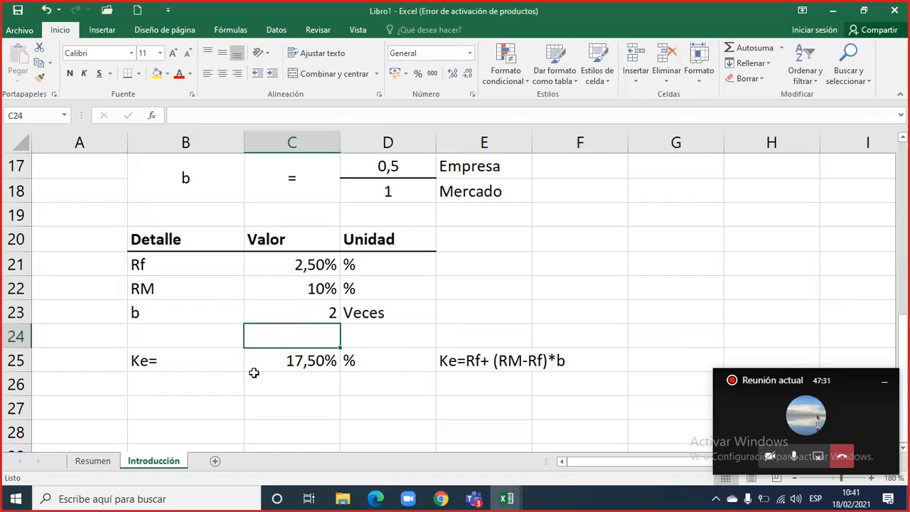
pyautogui.click(154, 363)
pyautogui.moveTo(382, 362); pyautogui.dragTo(304, 364)
pyautogui.click(305, 364)
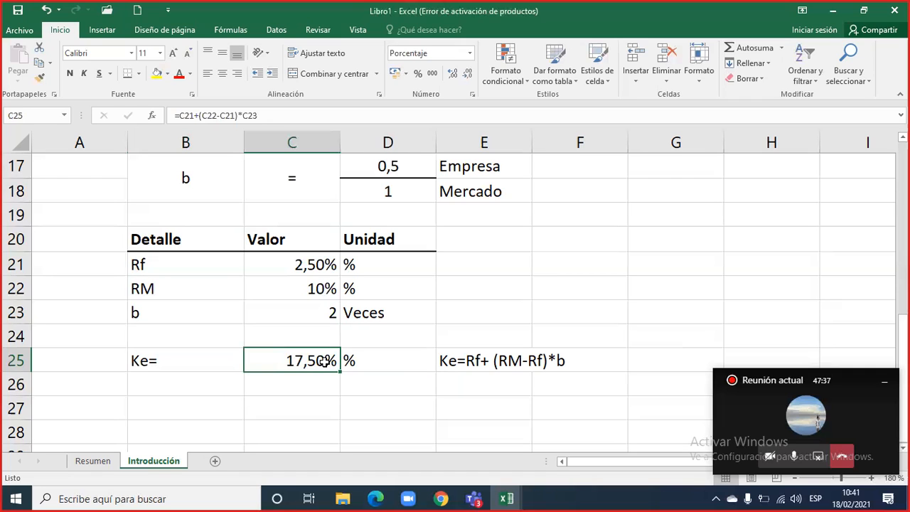
# - Highlight the b row, the input values in C21:C23 and the Ke row to relate the inputs to the result
pyautogui.moveTo(171, 315); pyautogui.dragTo(365, 313)
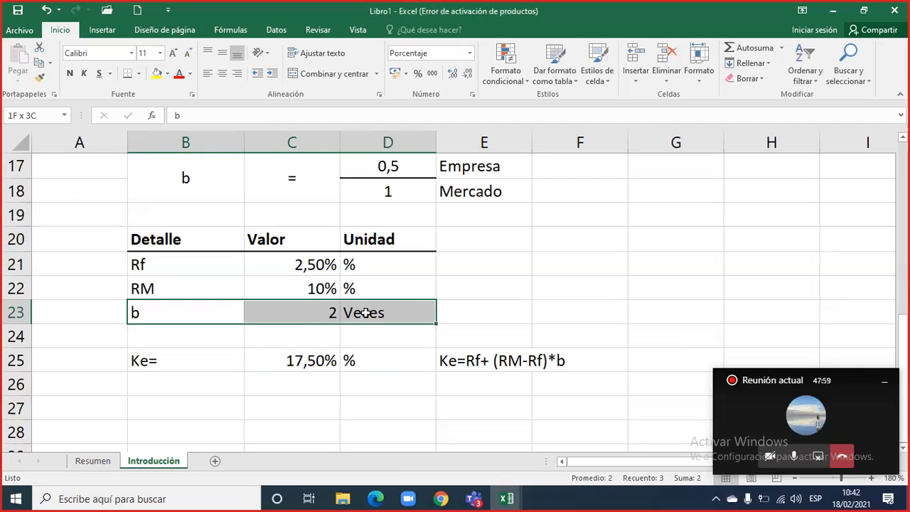
pyautogui.moveTo(365, 312); pyautogui.dragTo(365, 312)
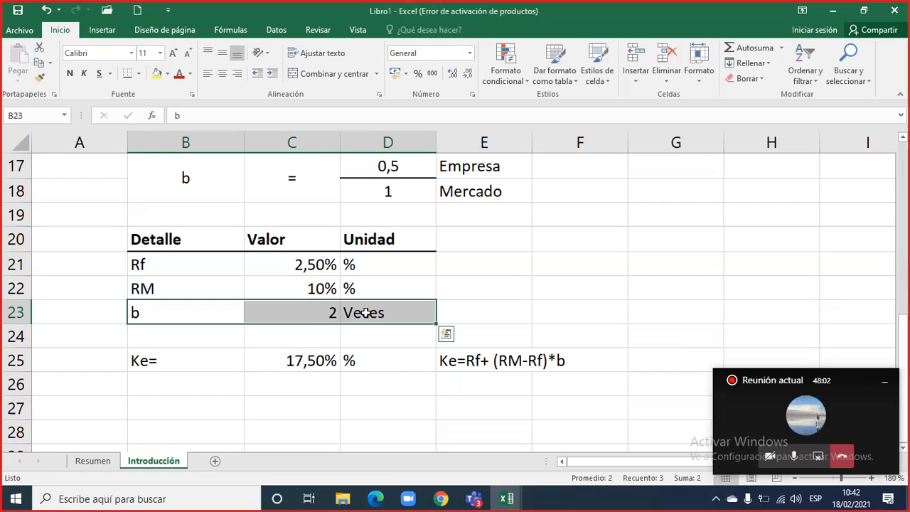
pyautogui.moveTo(316, 264); pyautogui.dragTo(327, 314)
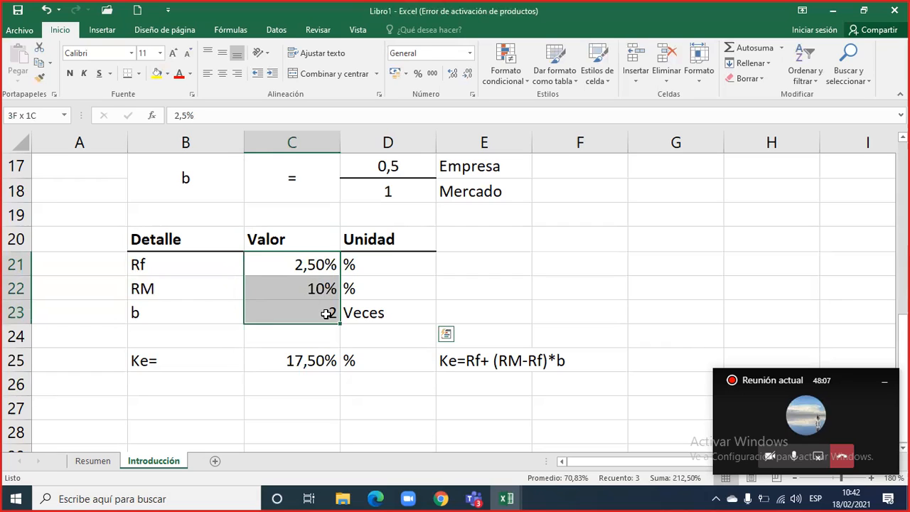
pyautogui.moveTo(181, 360); pyautogui.dragTo(521, 360)
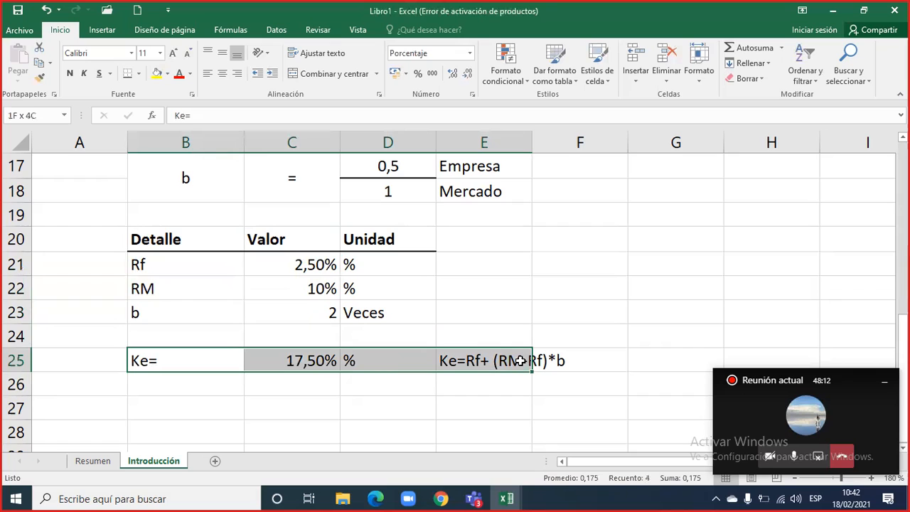
pyautogui.moveTo(521, 360); pyautogui.dragTo(526, 360)
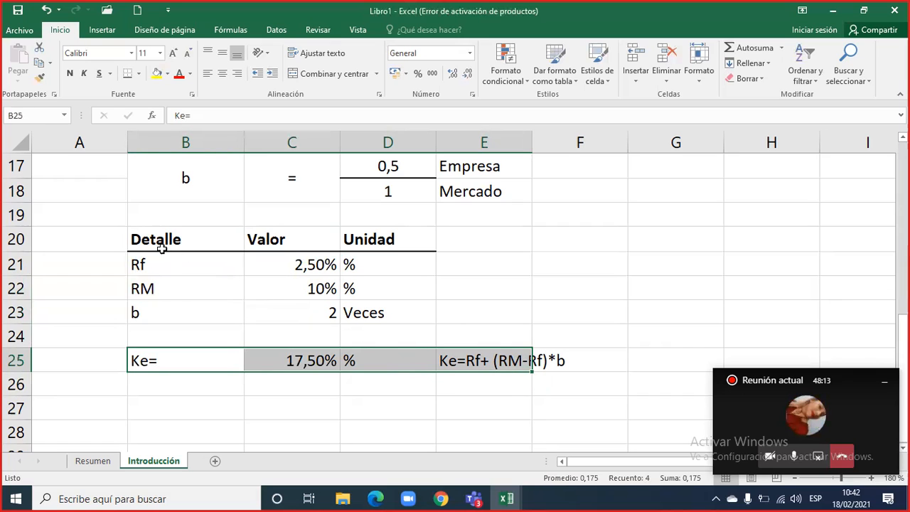
# - Review the whole Ke example from the Detalle header to the formula, highlighting its block and the b row
pyautogui.moveTo(206, 254); pyautogui.dragTo(563, 363)
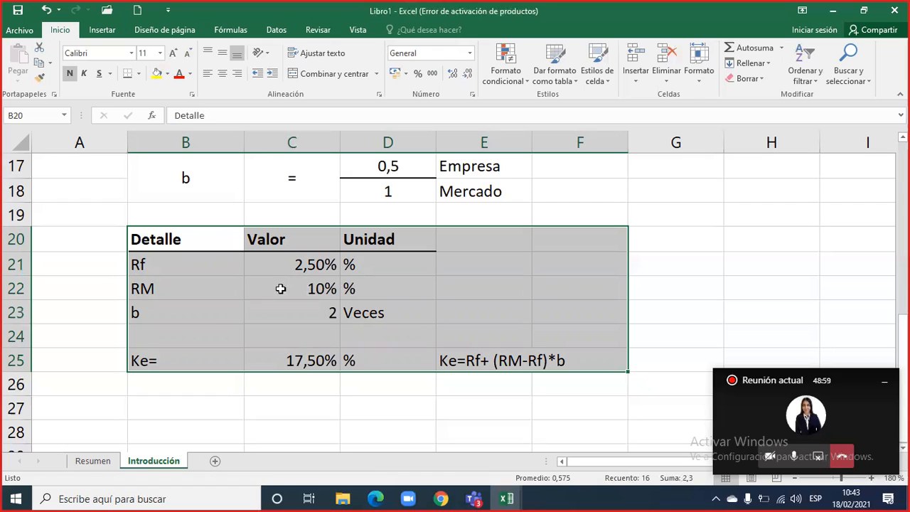
pyautogui.moveTo(189, 240); pyautogui.dragTo(553, 360)
pyautogui.moveTo(154, 308); pyautogui.dragTo(406, 308)
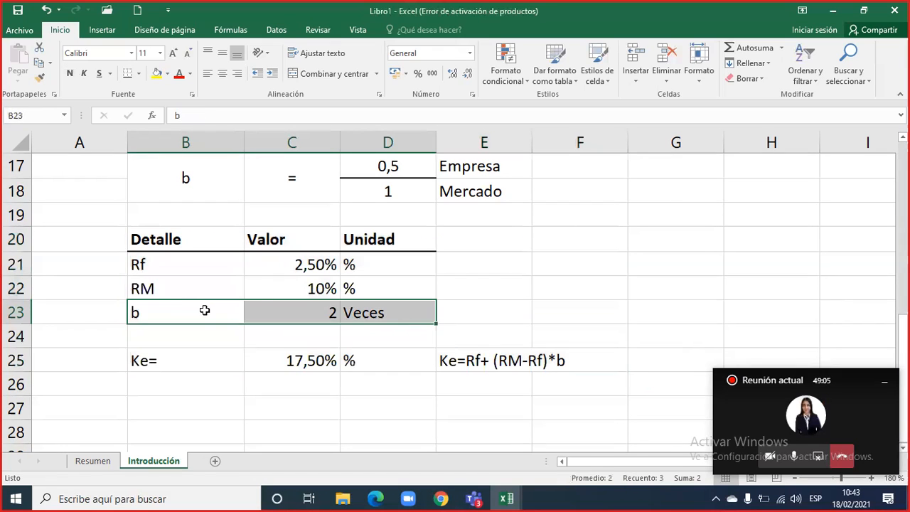
pyautogui.moveTo(181, 311); pyautogui.dragTo(490, 313)
pyautogui.moveTo(152, 313); pyautogui.dragTo(175, 313)
pyautogui.moveTo(277, 314); pyautogui.dragTo(393, 314)
# - Examine the Ke result row with its formula, glancing back at the Modelo CAPM definitions
pyautogui.moveTo(152, 360); pyautogui.dragTo(270, 364)
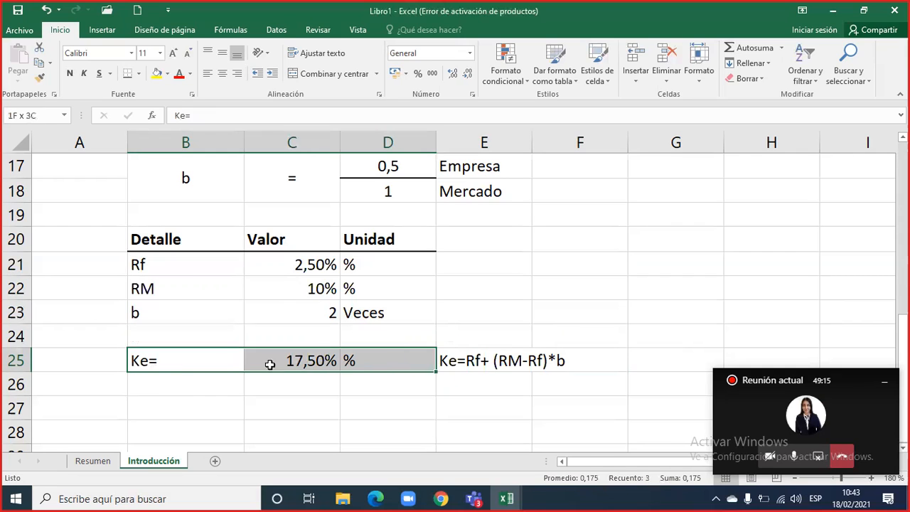
pyautogui.moveTo(190, 366); pyautogui.dragTo(375, 365)
pyautogui.moveTo(138, 360); pyautogui.dragTo(471, 363)
pyautogui.moveTo(167, 361); pyautogui.dragTo(455, 361)
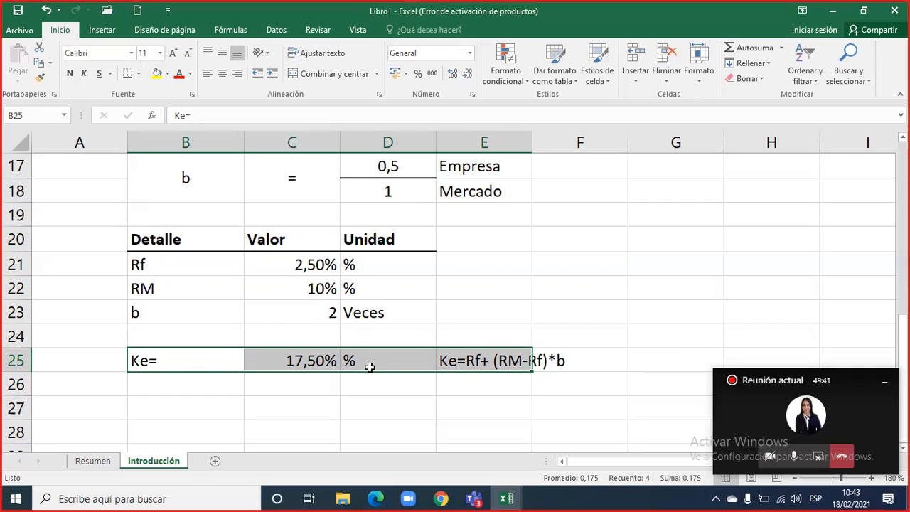
pyautogui.scroll(5, 370, 366)
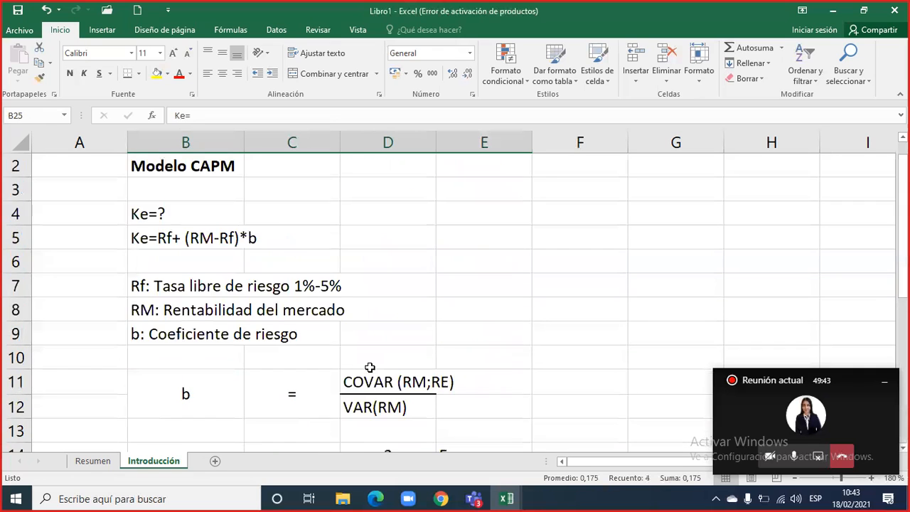
pyautogui.scroll(-7, 370, 367)
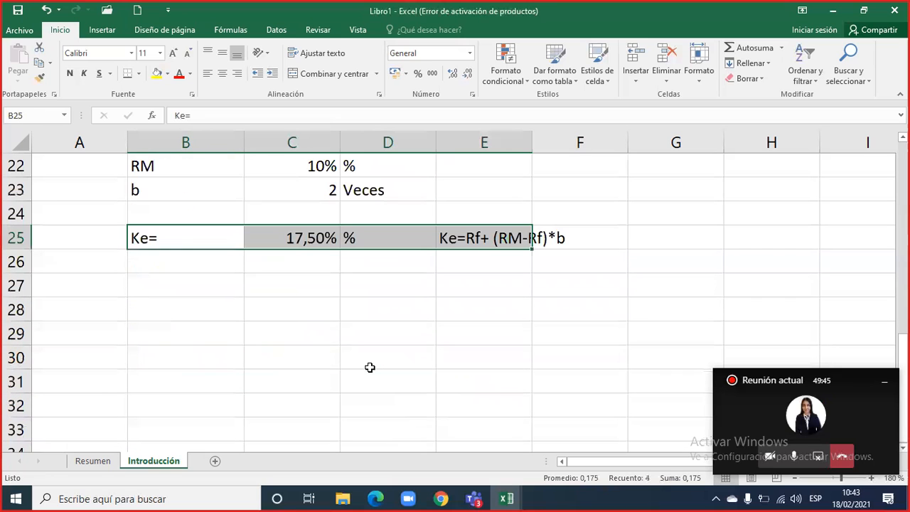
pyautogui.click(369, 367)
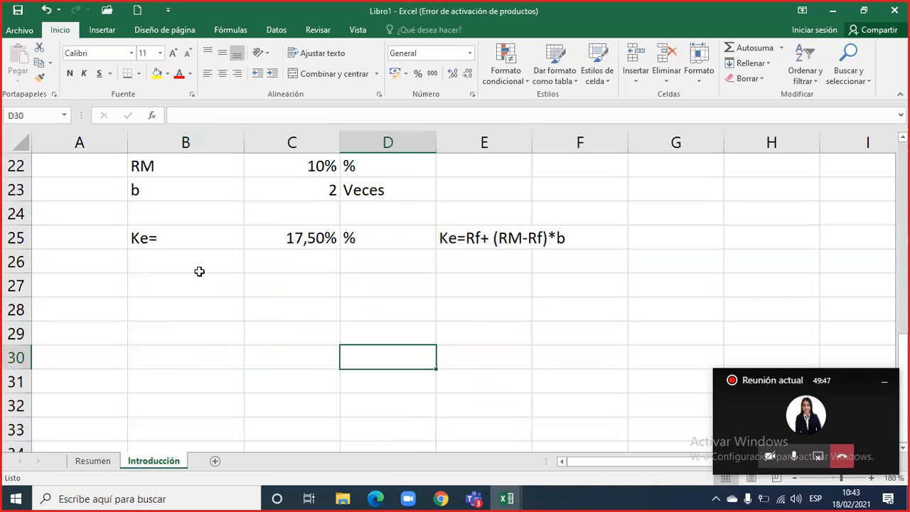
pyautogui.moveTo(173, 237); pyautogui.dragTo(597, 238)
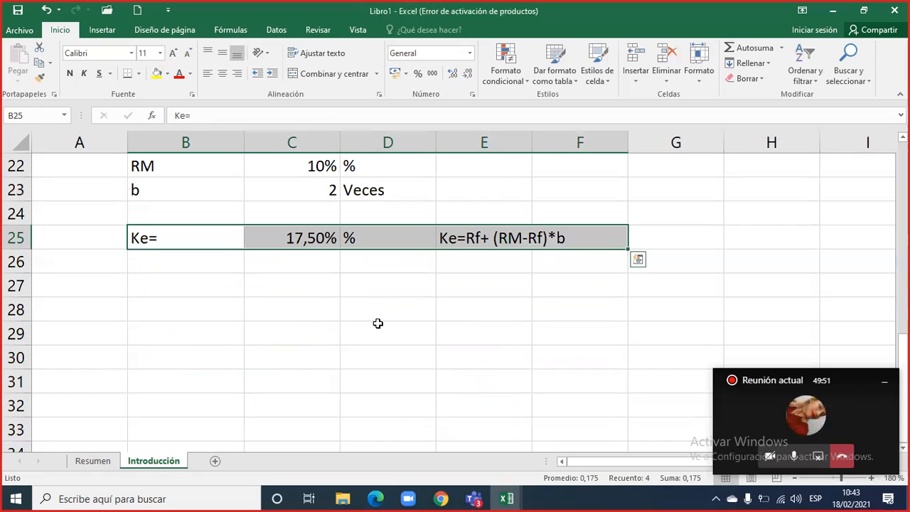
# - Switch to Chrome, open Yahoo Finanzas from the Google results for "yahoo finanzas" and activate its symbol search
pyautogui.moveTo(440, 498)
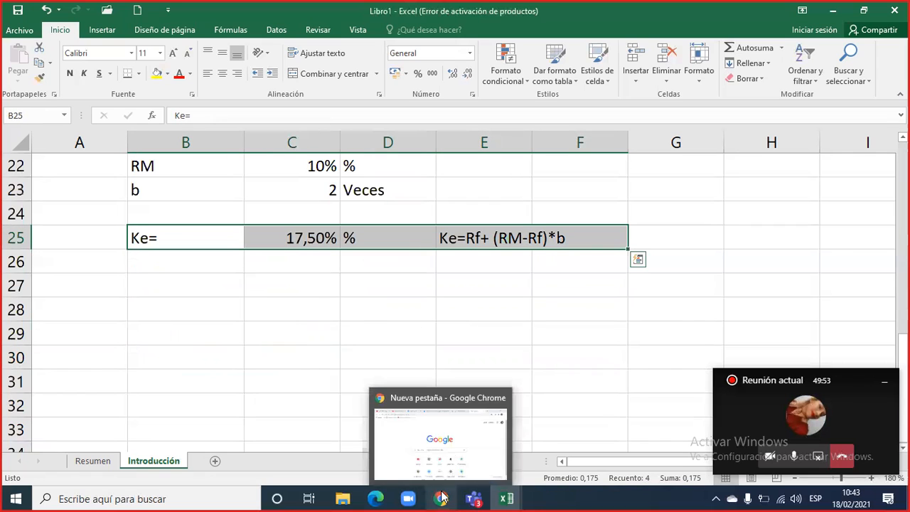
pyautogui.click(440, 441)
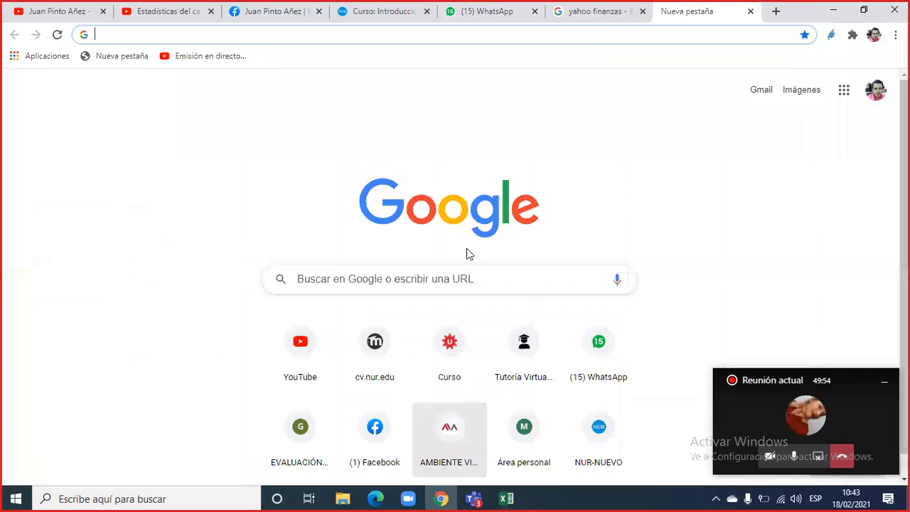
pyautogui.click(595, 13)
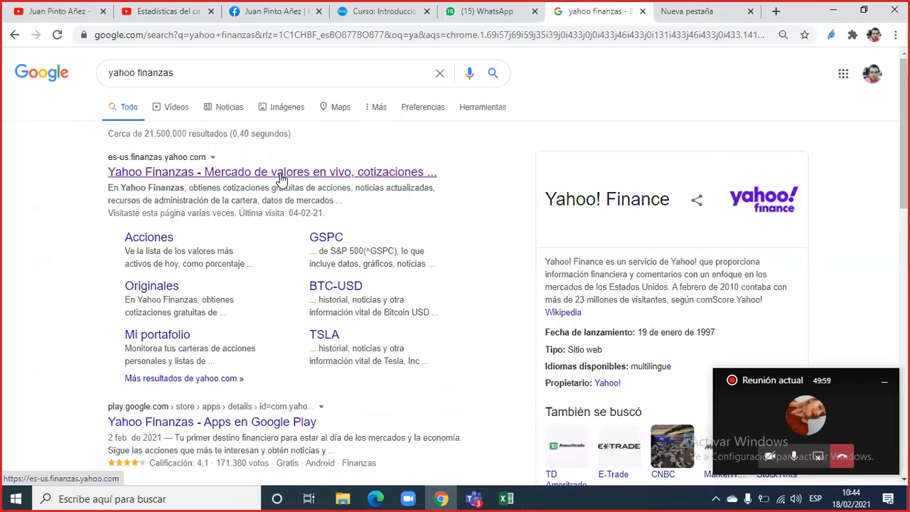
pyautogui.click(282, 179)
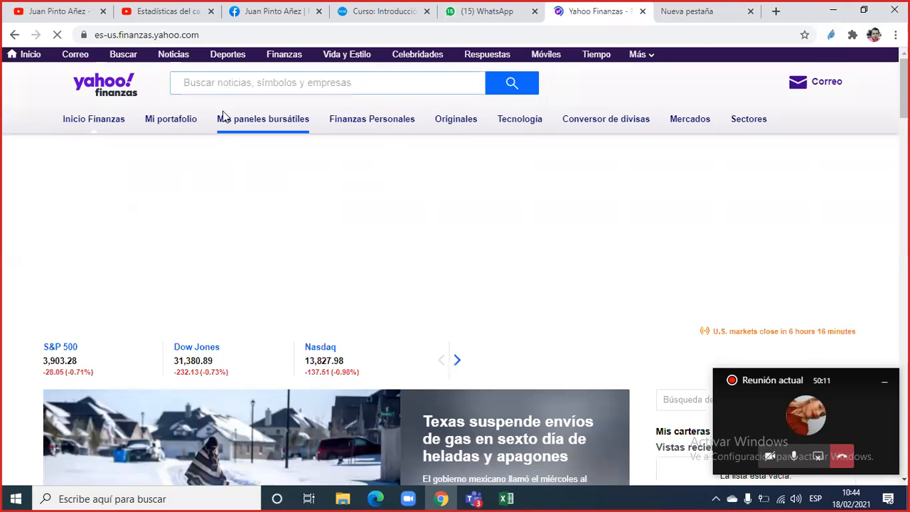
pyautogui.click(225, 86)
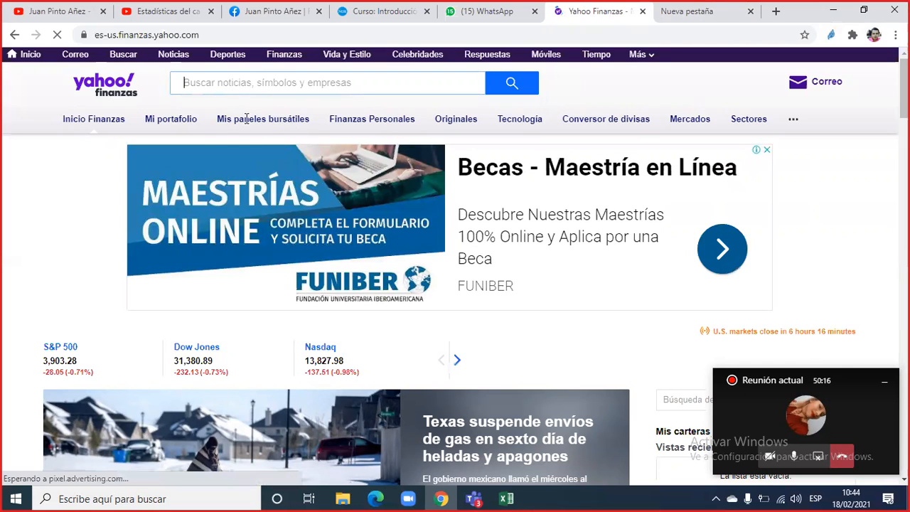
pyautogui.moveTo(246, 118)
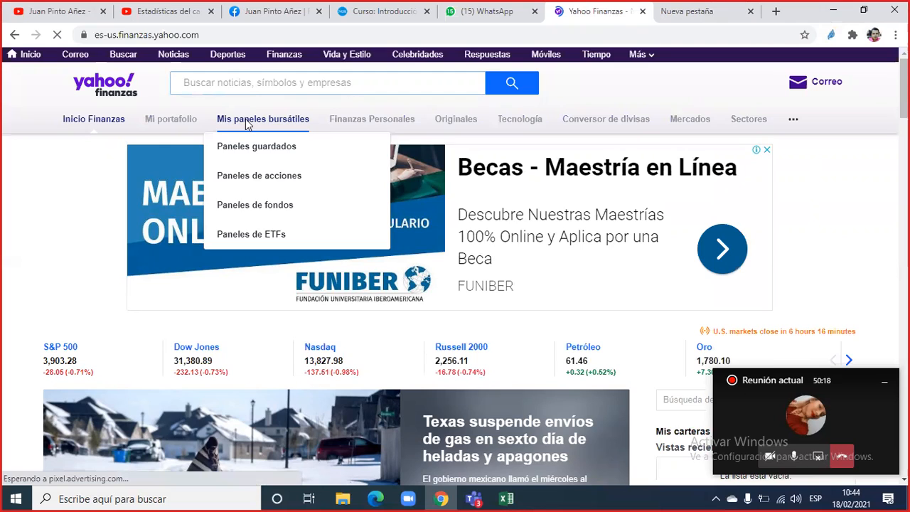
pyautogui.write('sp')
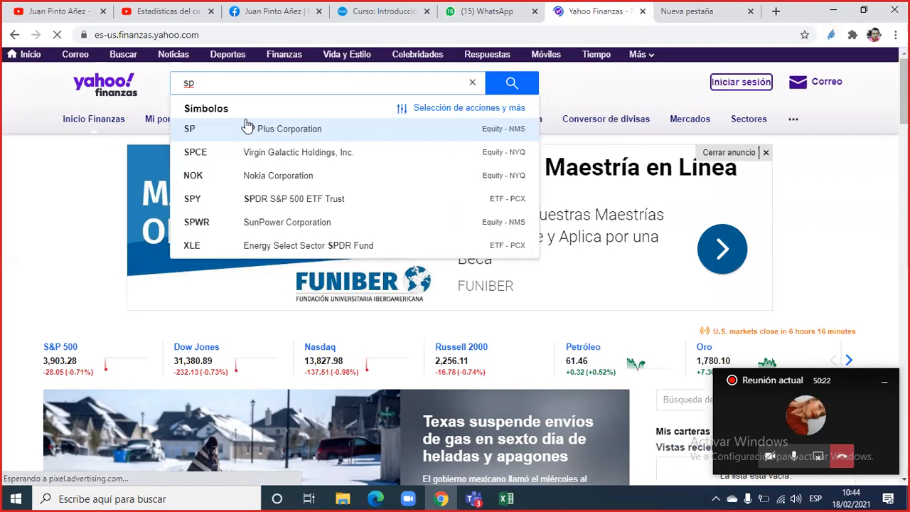
pyautogui.press('BackSpace')
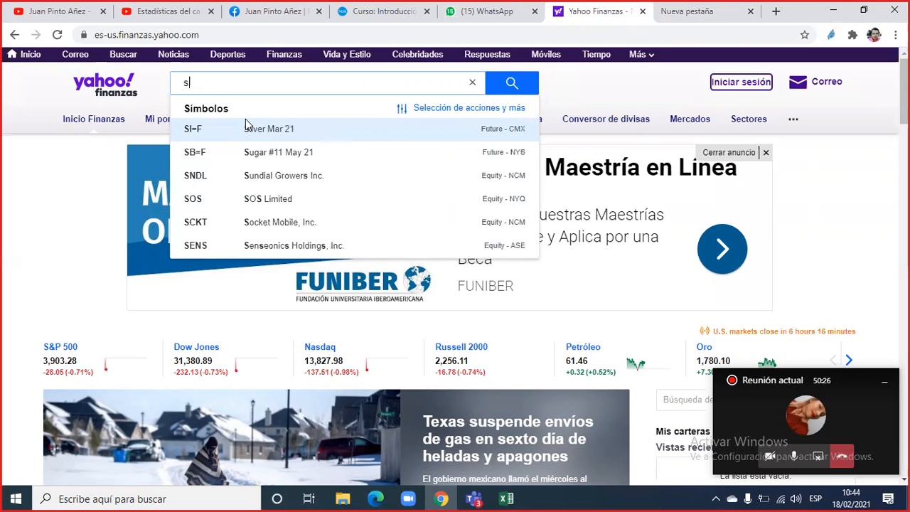
pyautogui.press('BackSpace')
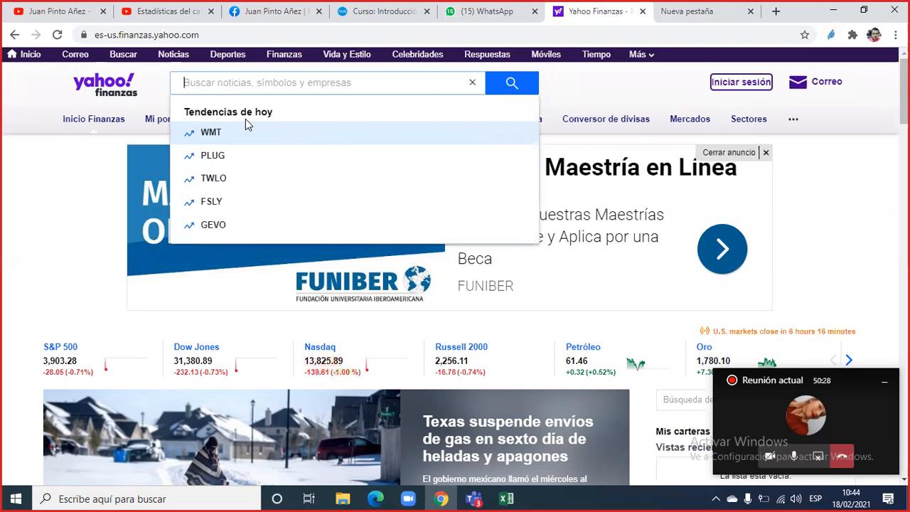
# - Search for 500, open the S&P 500 (^GSPC) index quote and show its chart over the 5Y range
pyautogui.write('500')
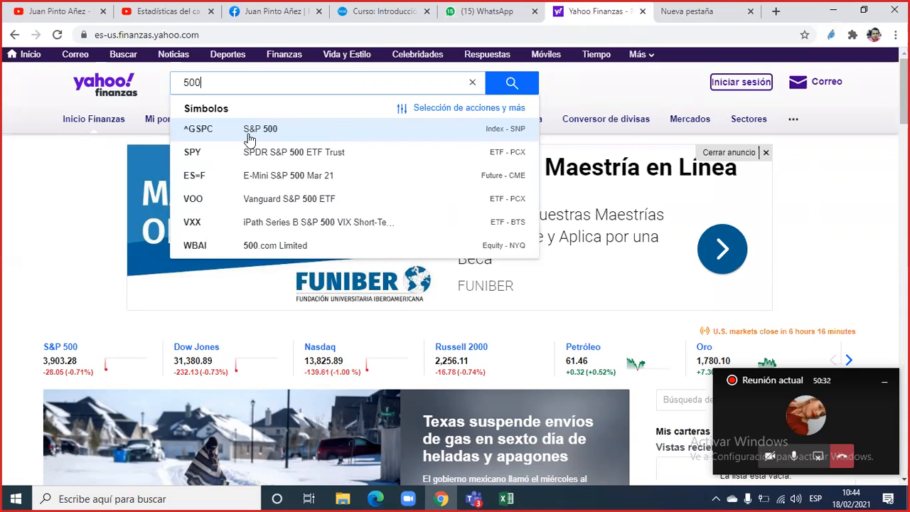
pyautogui.click(250, 137)
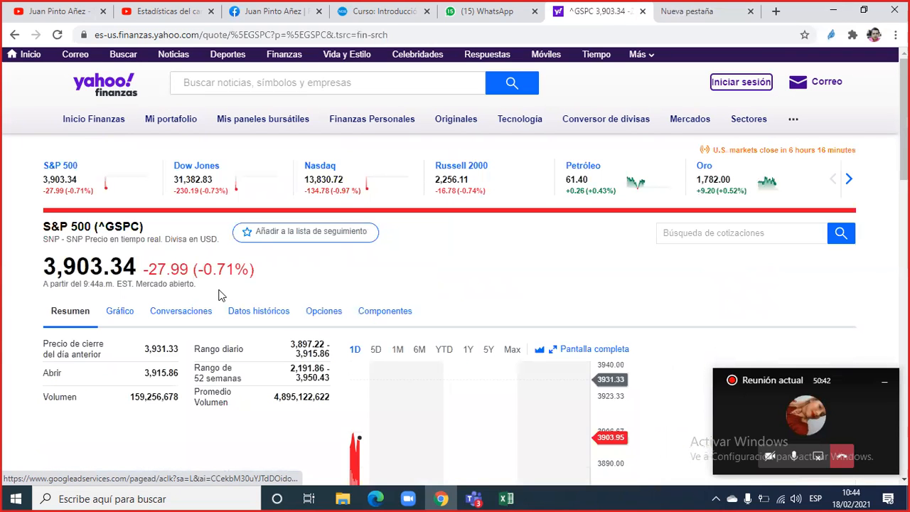
pyautogui.doubleClick(88, 233)
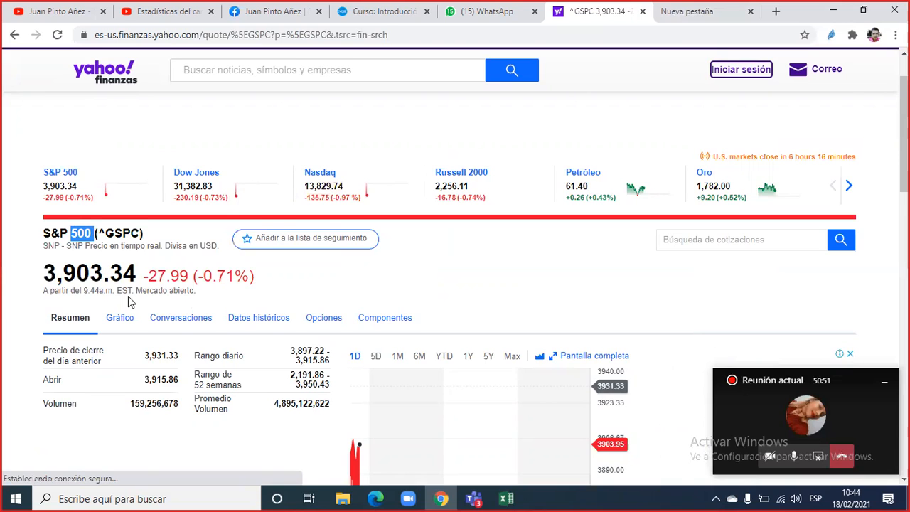
pyautogui.scroll(-1, 433, 310)
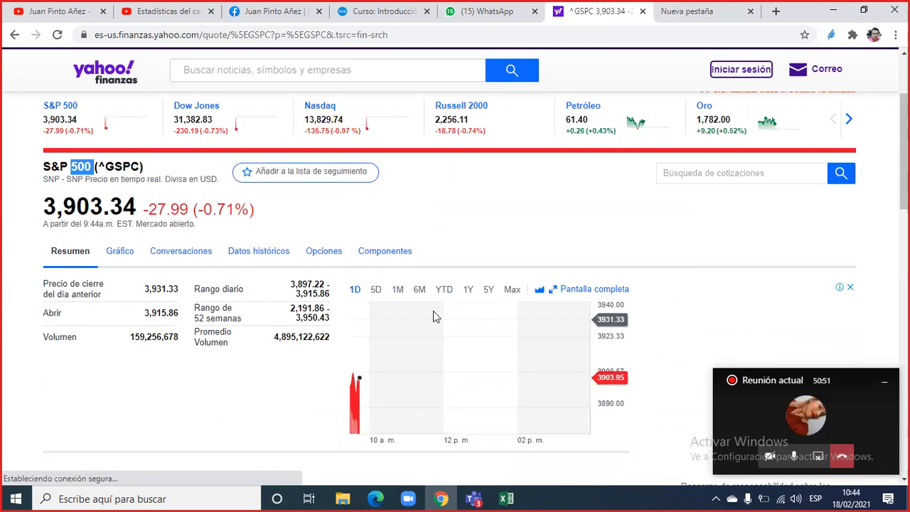
pyautogui.click(488, 290)
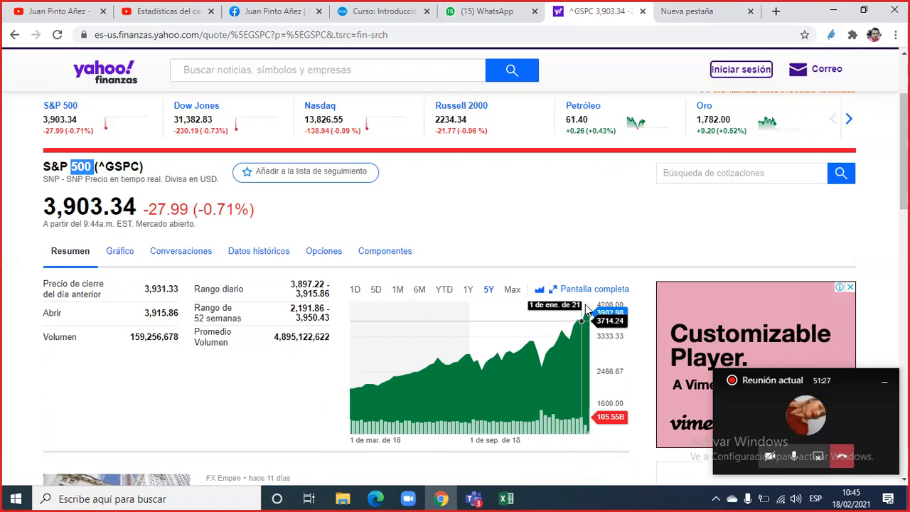
# - Look through the news articles listed below the S&P 500 chart
pyautogui.scroll(-2, 489, 344)
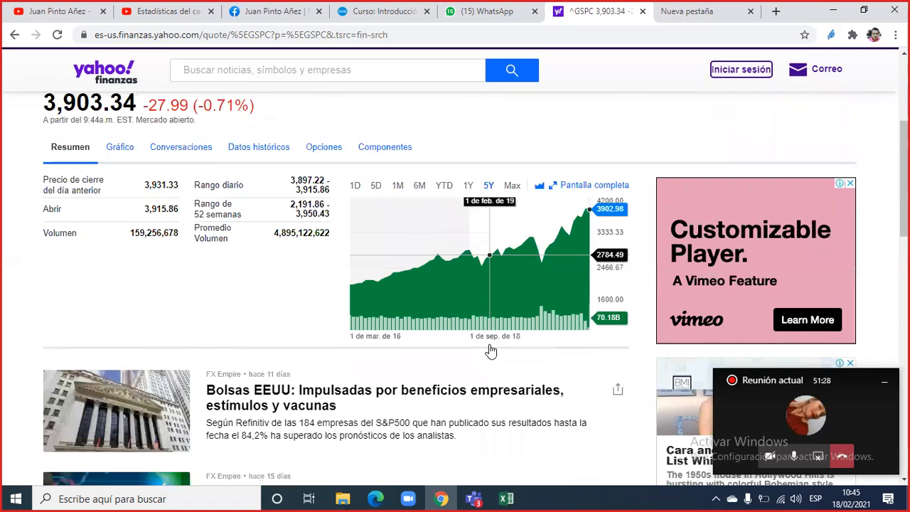
pyautogui.scroll(-4, 490, 350)
pyautogui.scroll(-2, 489, 348)
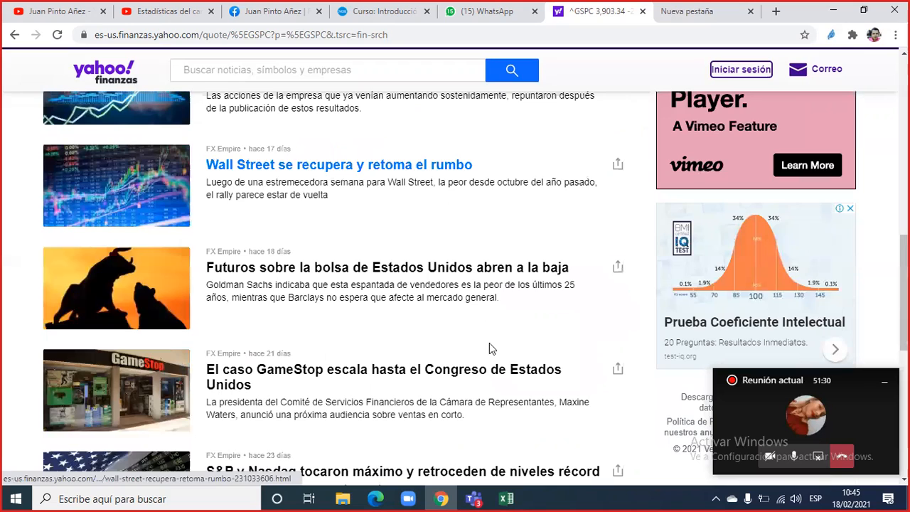
# - Open the S&P 500 historical data and apply the five-year period (5A) to the daily prices
pyautogui.scroll(8, 469, 348)
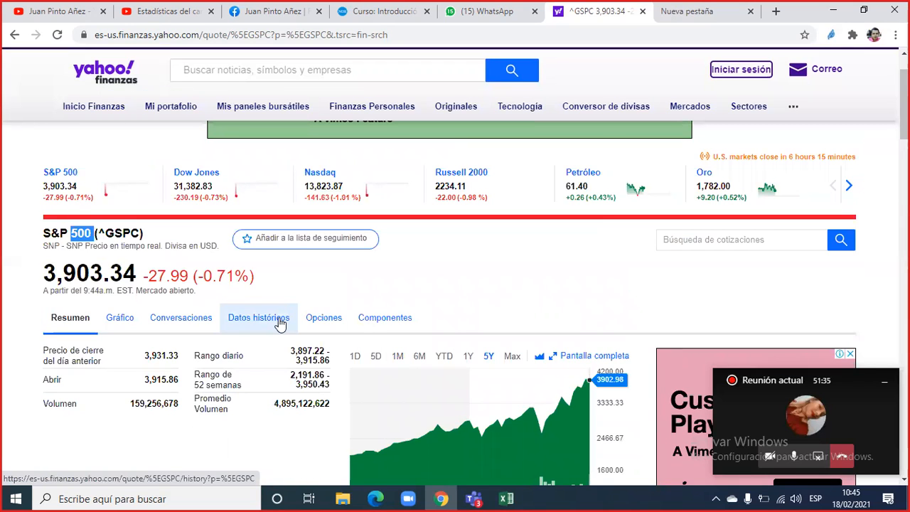
pyautogui.click(280, 321)
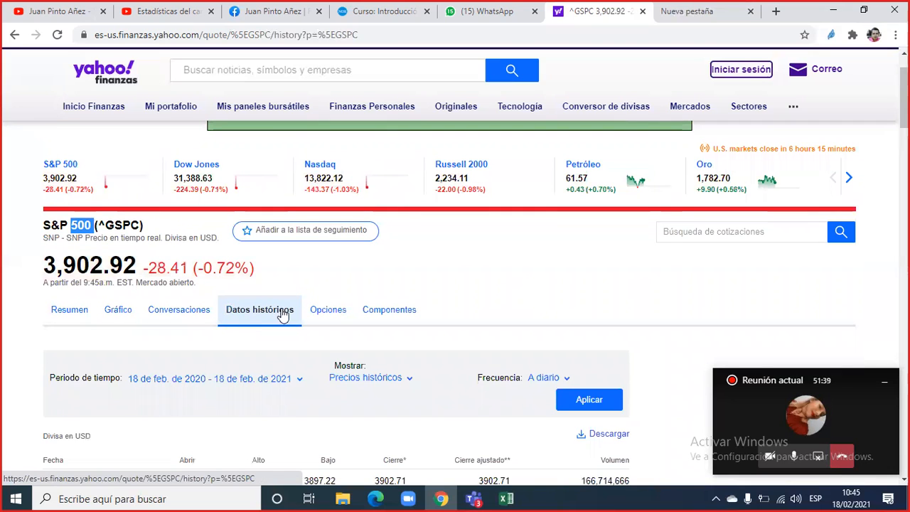
pyautogui.scroll(-2, 332, 296)
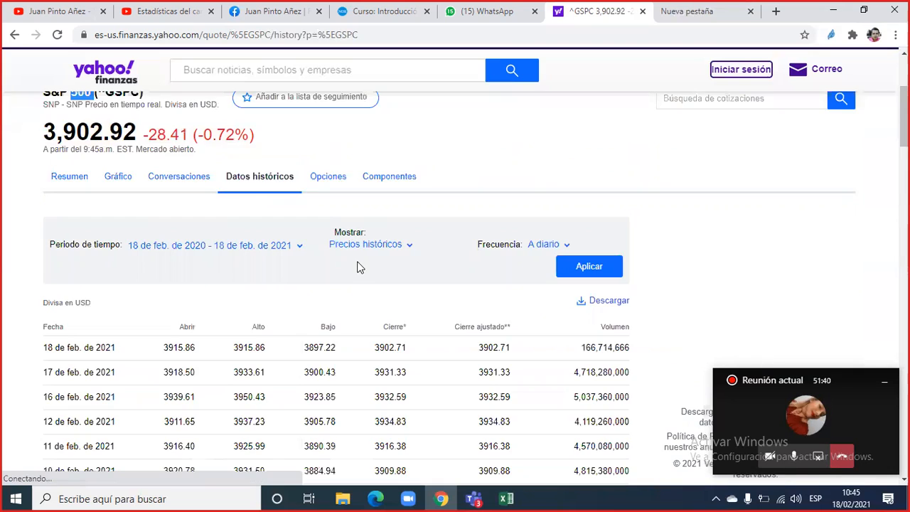
pyautogui.click(299, 249)
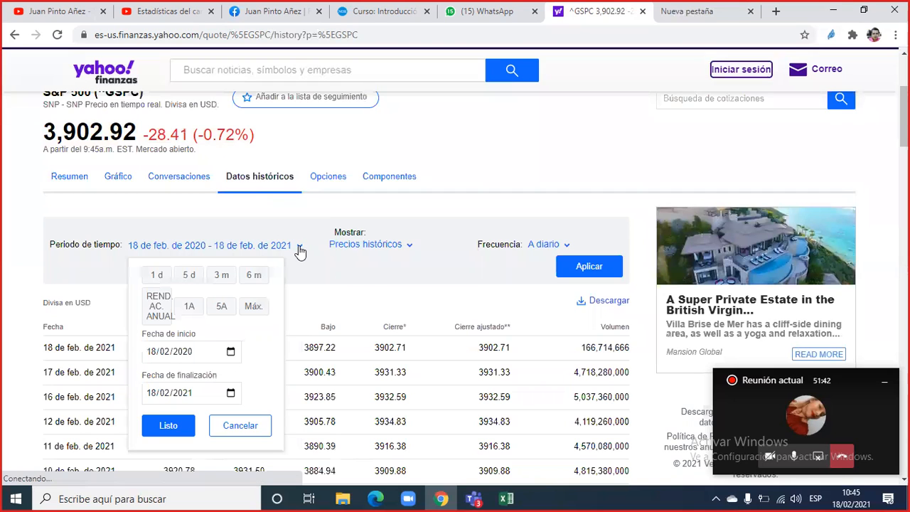
pyautogui.click(222, 307)
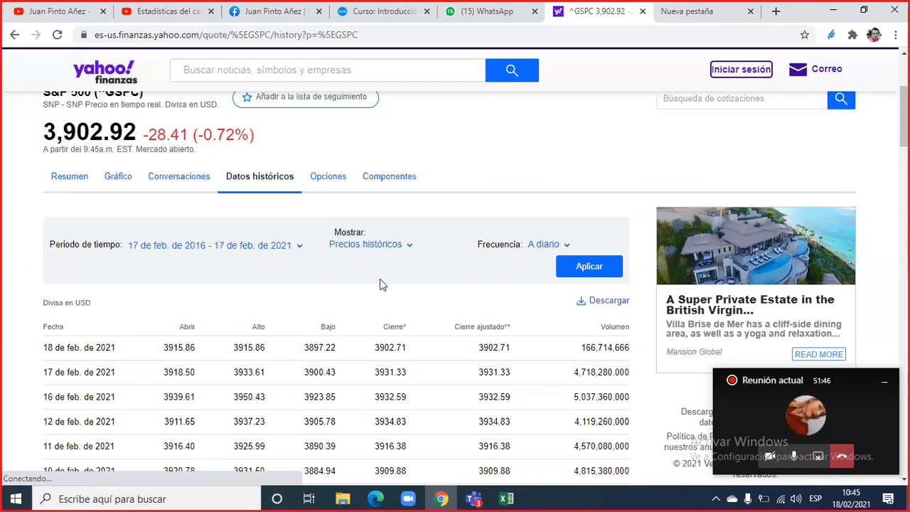
pyautogui.click(601, 269)
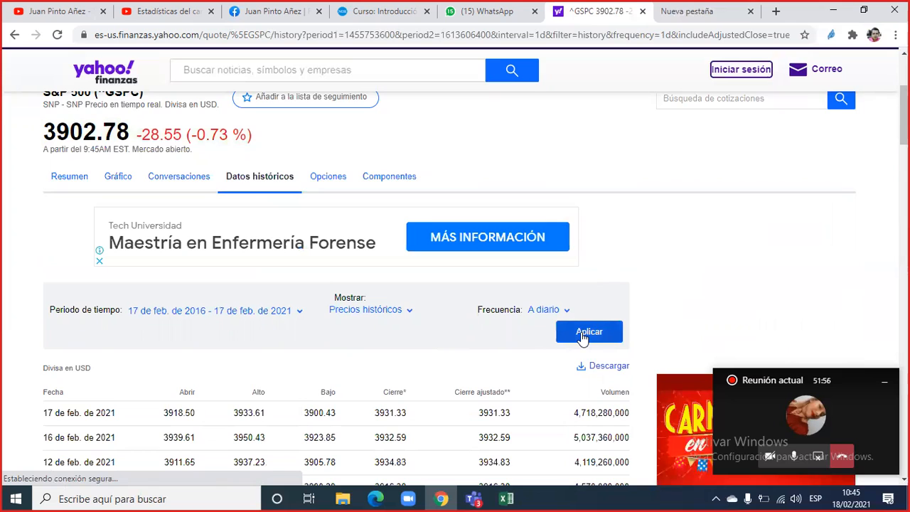
# - Reselect the 5A period, download the historical prices as a CSV file and open it in Excel
pyautogui.scroll(-1, 426, 320)
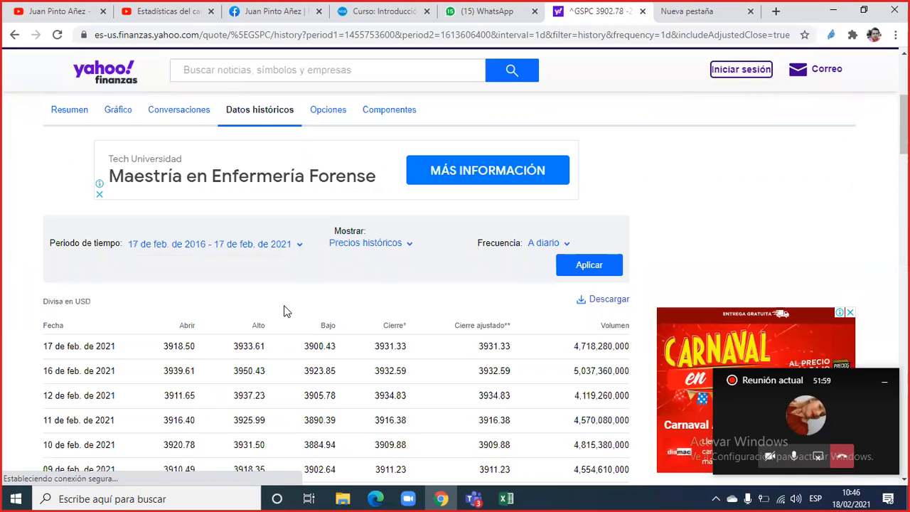
pyautogui.click(299, 246)
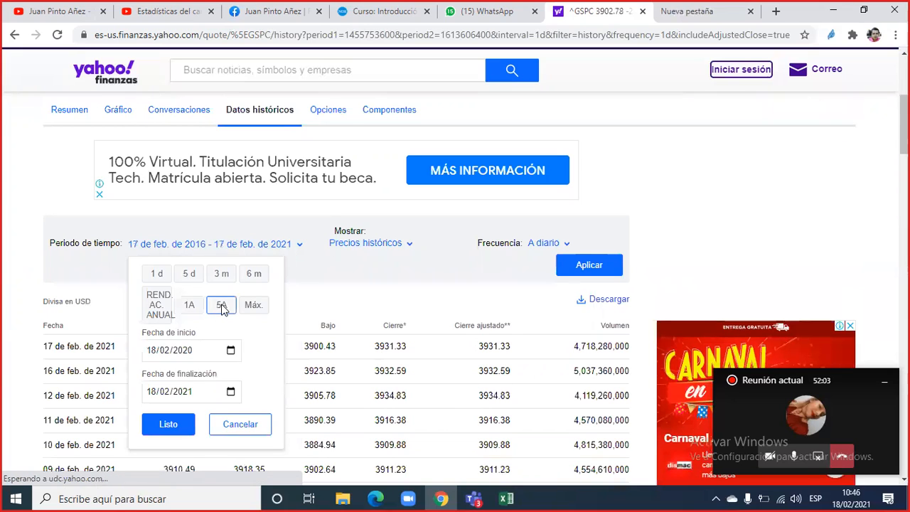
pyautogui.click(221, 309)
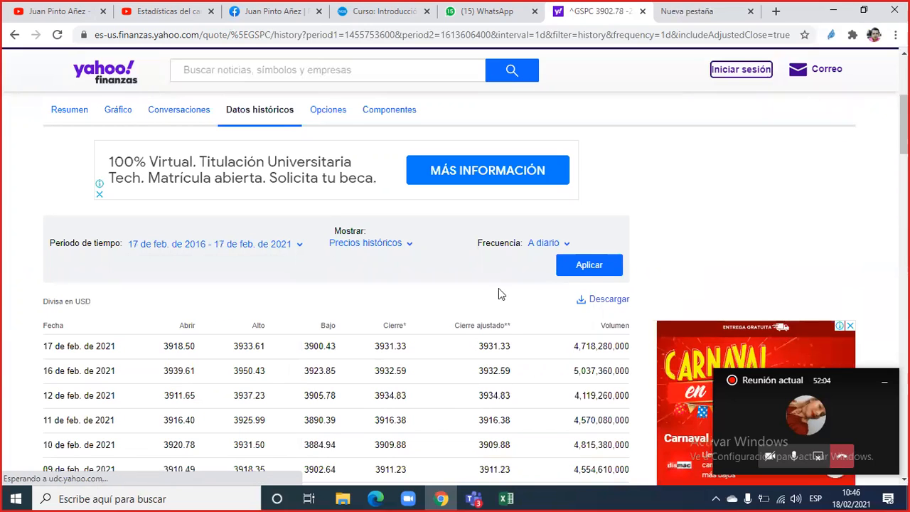
pyautogui.click(593, 303)
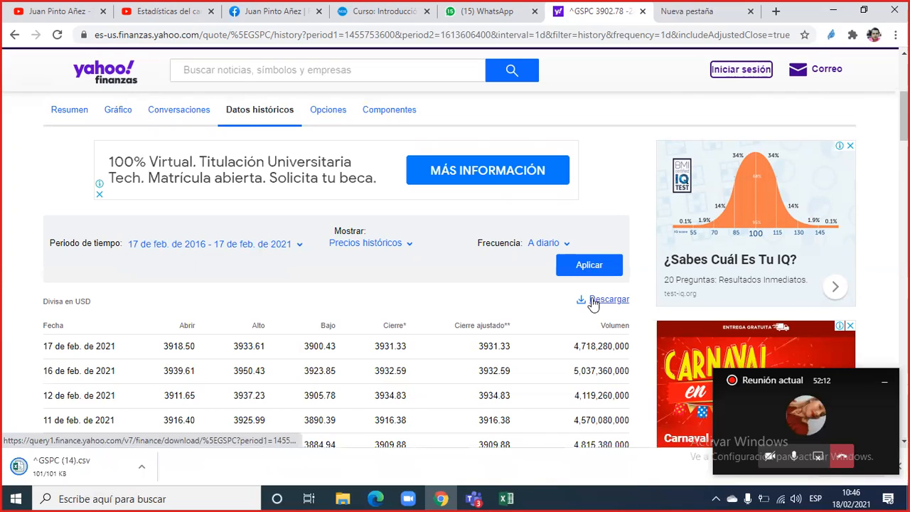
pyautogui.click(61, 467)
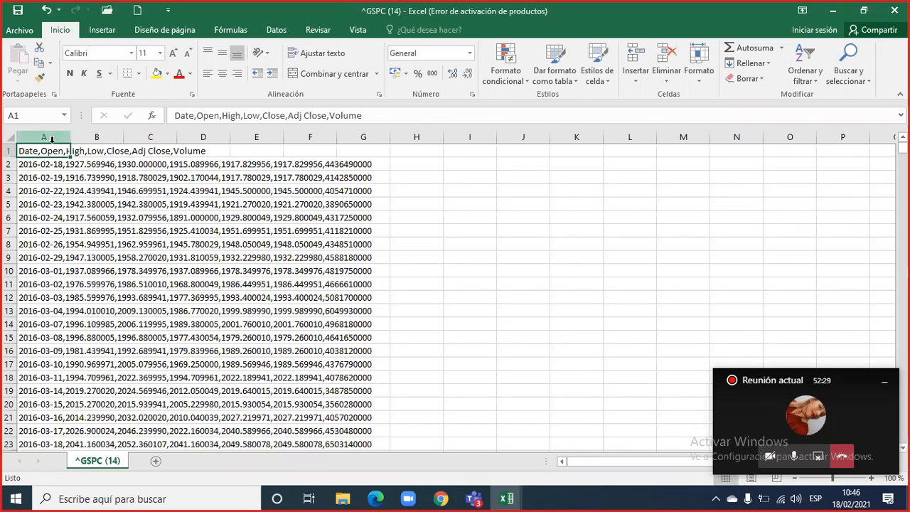
# - Start Text to Columns on column A as delimited data and add the comma as a separator
pyautogui.click(52, 139)
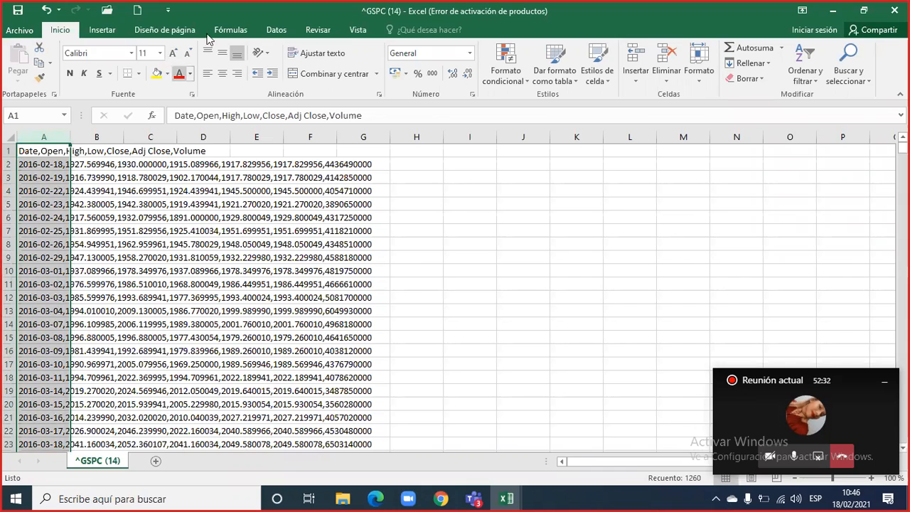
pyautogui.click(275, 31)
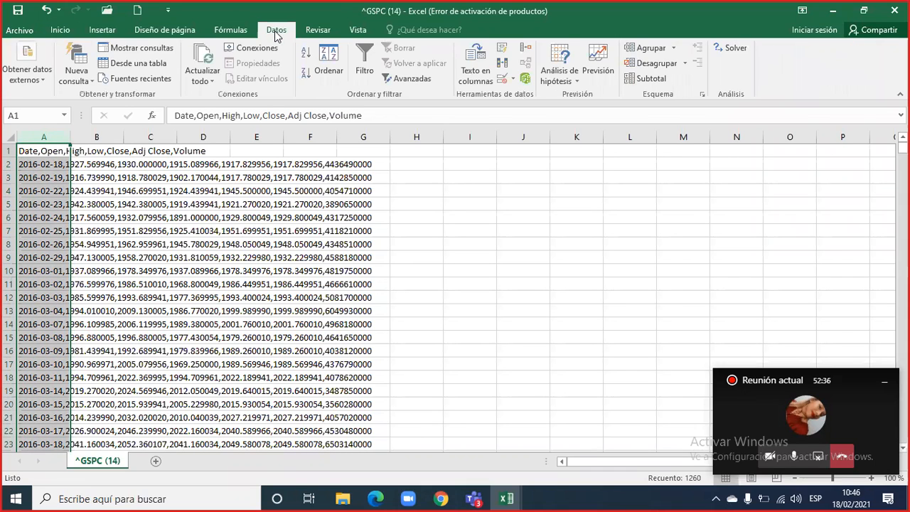
pyautogui.click(476, 71)
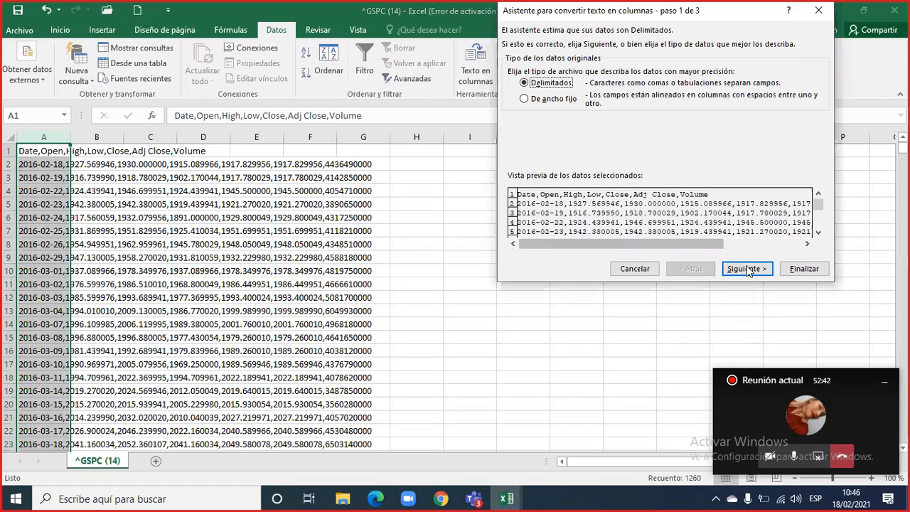
pyautogui.click(746, 269)
pyautogui.click(513, 97)
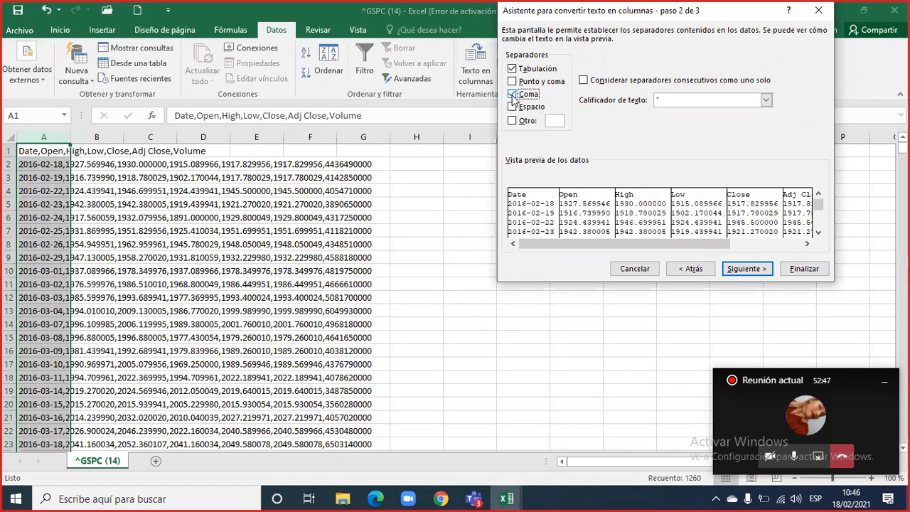
pyautogui.click(744, 269)
# - Complete the split with a period as decimal separator and a comma as thousands separator, and undo the conversion
pyautogui.click(735, 98)
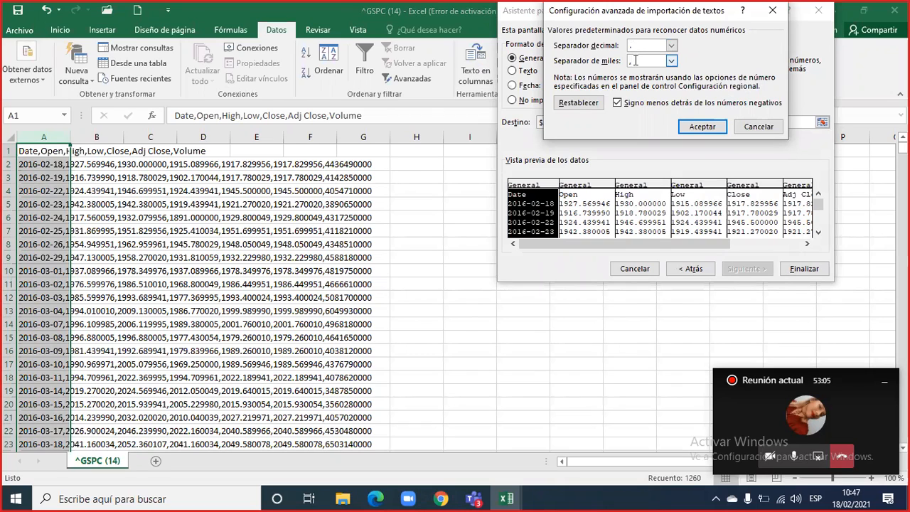
pyautogui.click(579, 106)
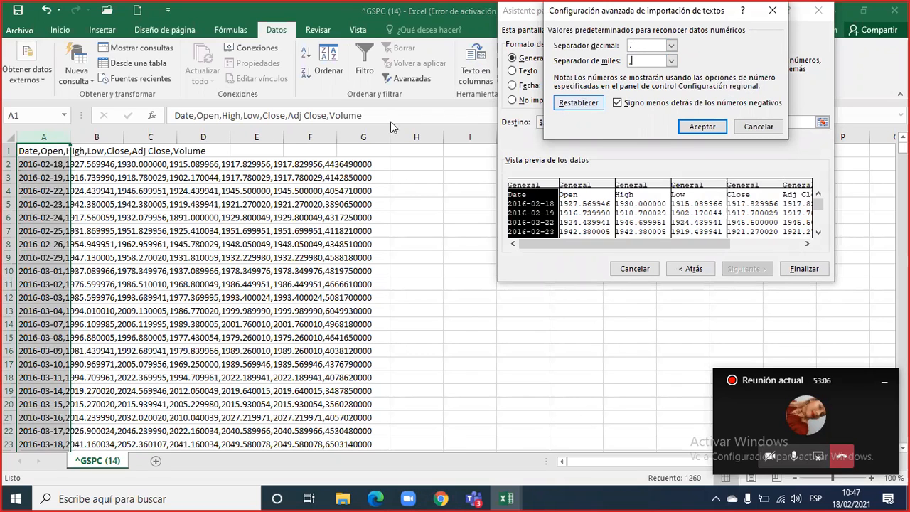
pyautogui.press('Escape')
pyautogui.click(739, 103)
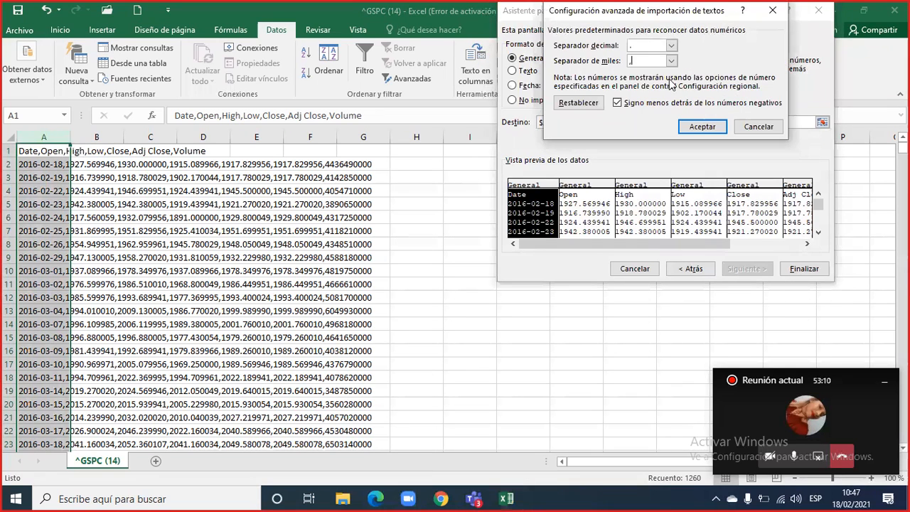
pyautogui.click(697, 129)
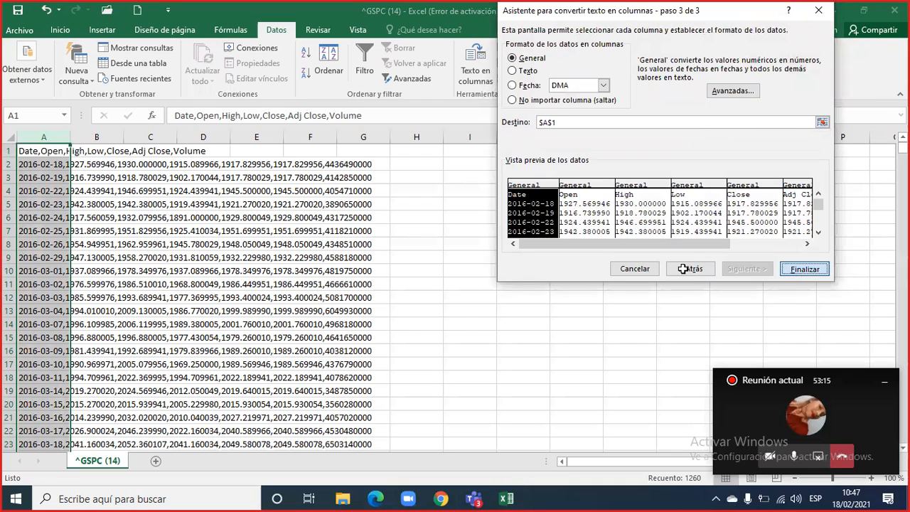
pyautogui.click(790, 273)
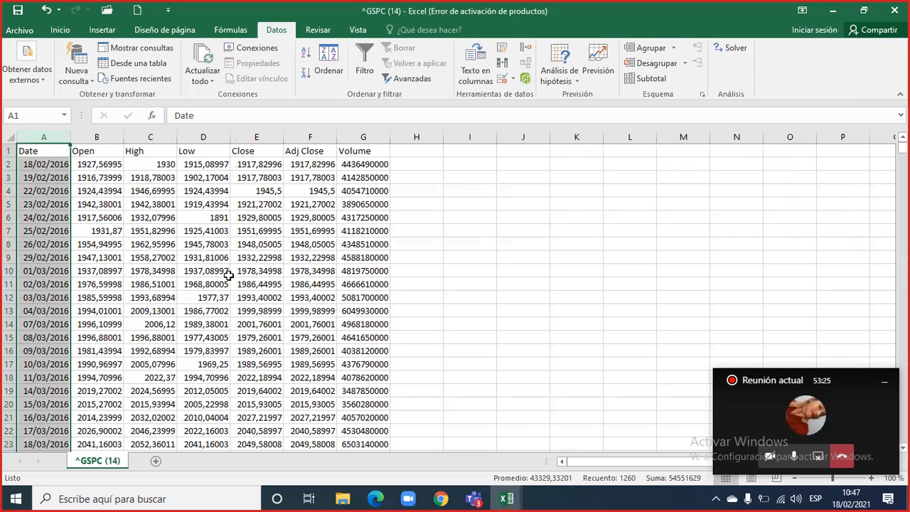
pyautogui.hotkey('ctrl', 'z')
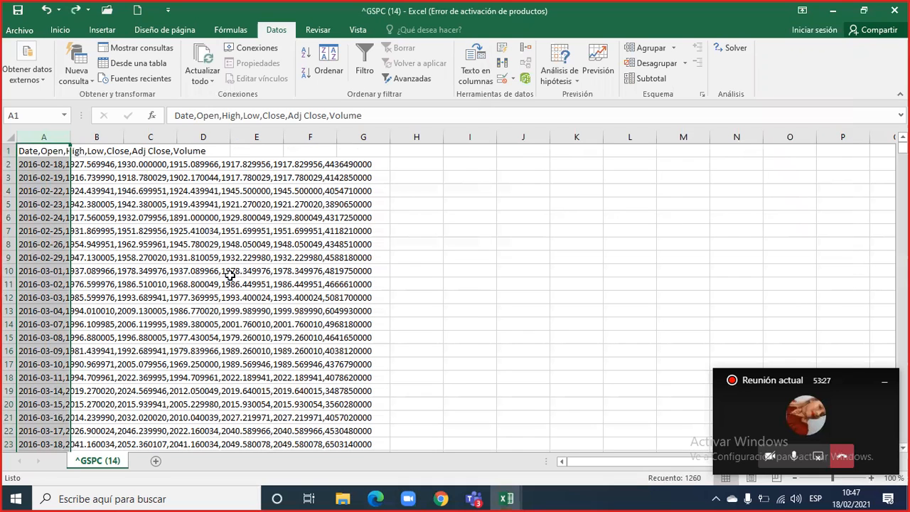
# - Split column A into comma-delimited columns, using a period as decimal separator and a comma as thousands separator
pyautogui.click(422, 234)
pyautogui.click(44, 136)
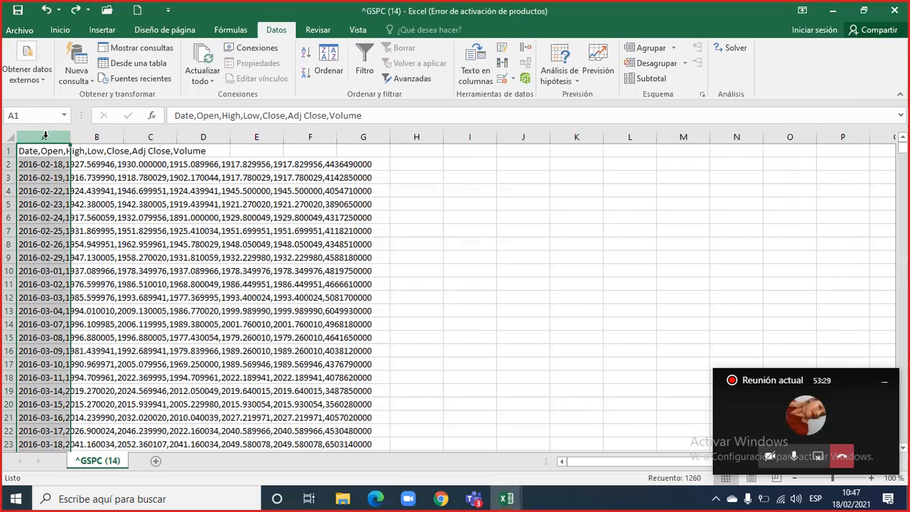
pyautogui.click(484, 77)
pyautogui.click(754, 273)
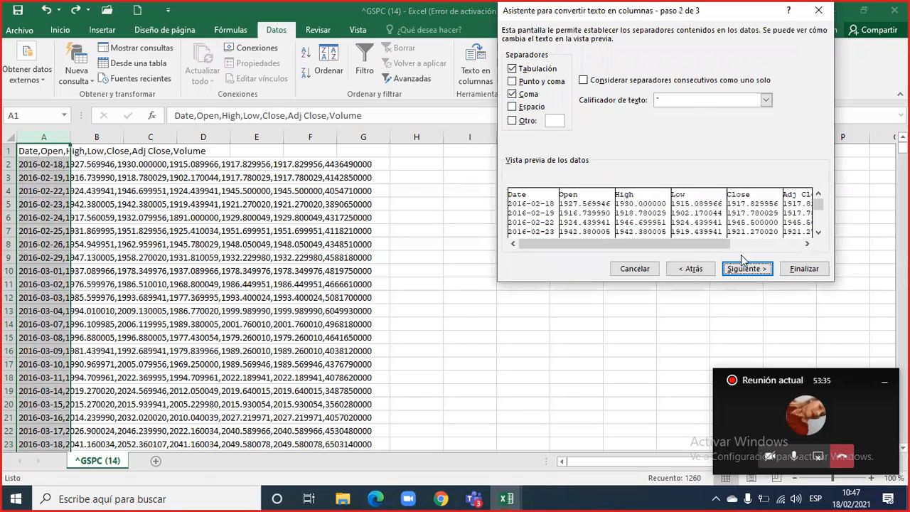
pyautogui.click(749, 269)
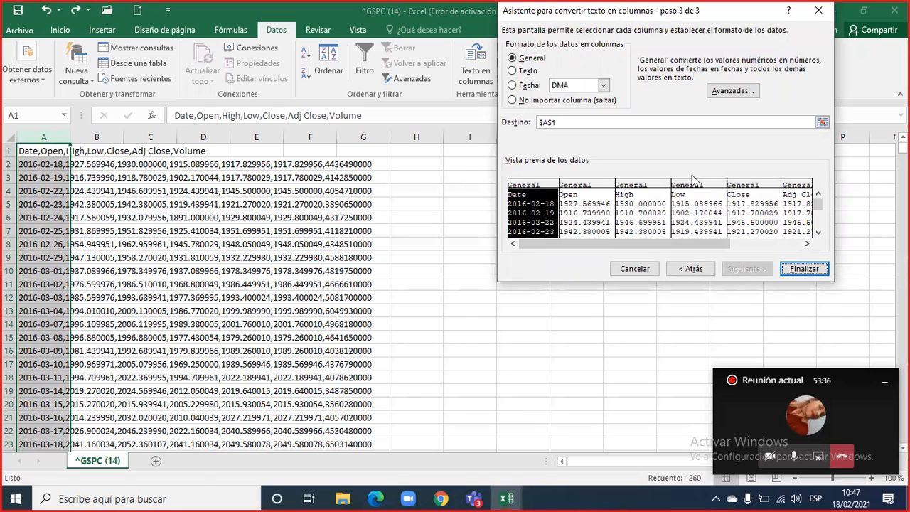
pyautogui.click(713, 91)
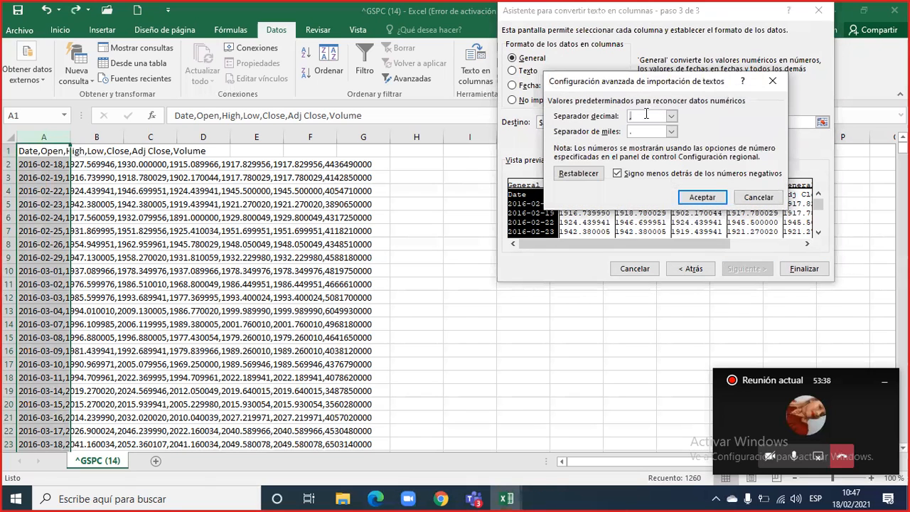
pyautogui.click(641, 130)
pyautogui.click(700, 199)
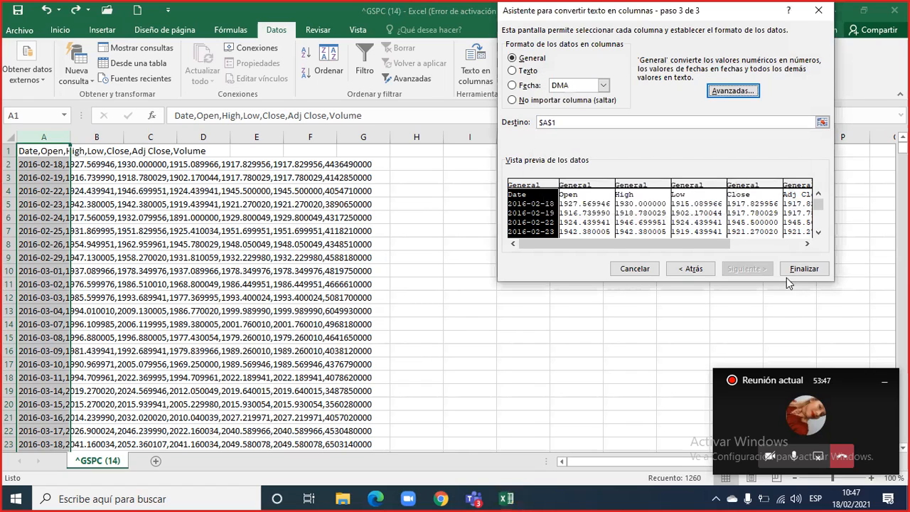
pyautogui.click(801, 268)
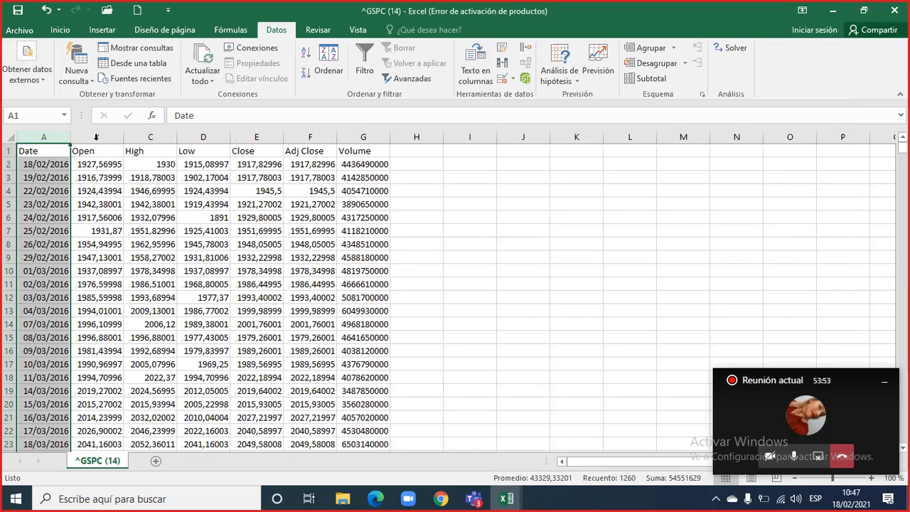
# - Delete the Open, High and Low columns from the price table
pyautogui.moveTo(96, 136); pyautogui.dragTo(179, 138)
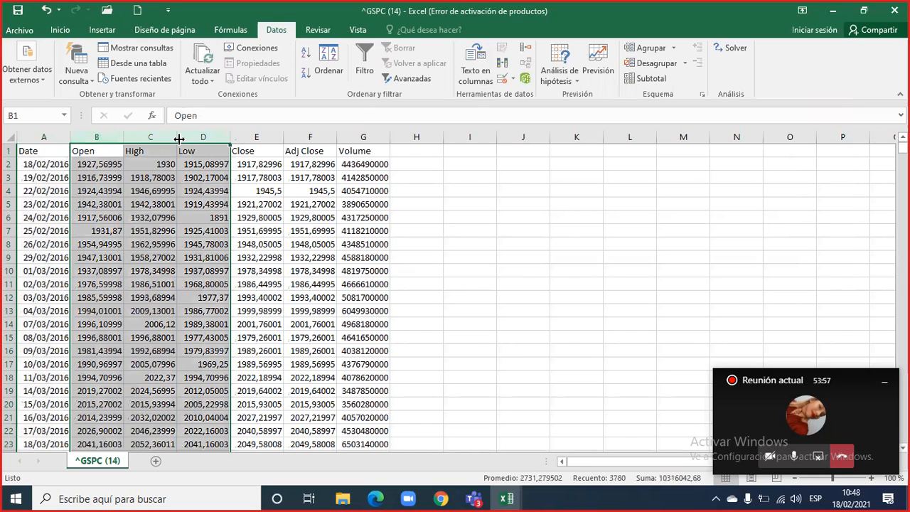
pyautogui.hotkey('ctrl', '-')
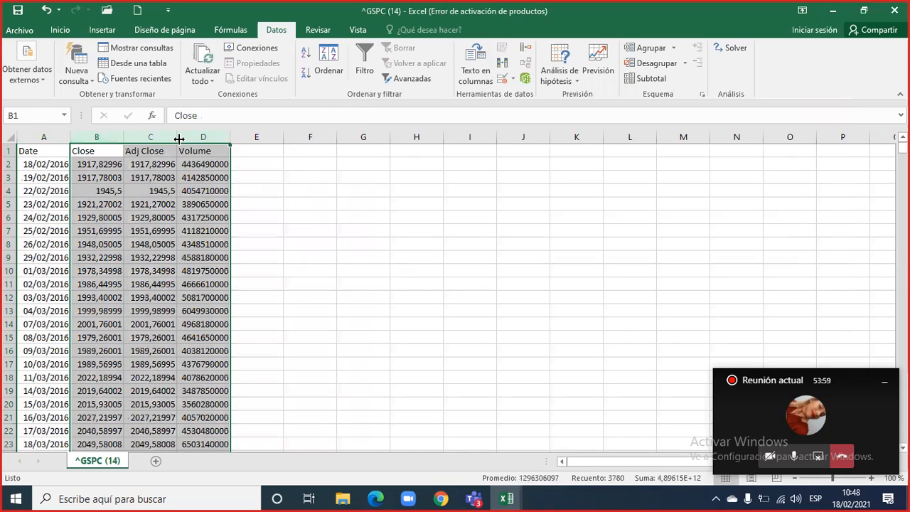
# - Clear the contents of the Adj Close and Volume columns, C and D
pyautogui.moveTo(150, 137); pyautogui.dragTo(201, 138)
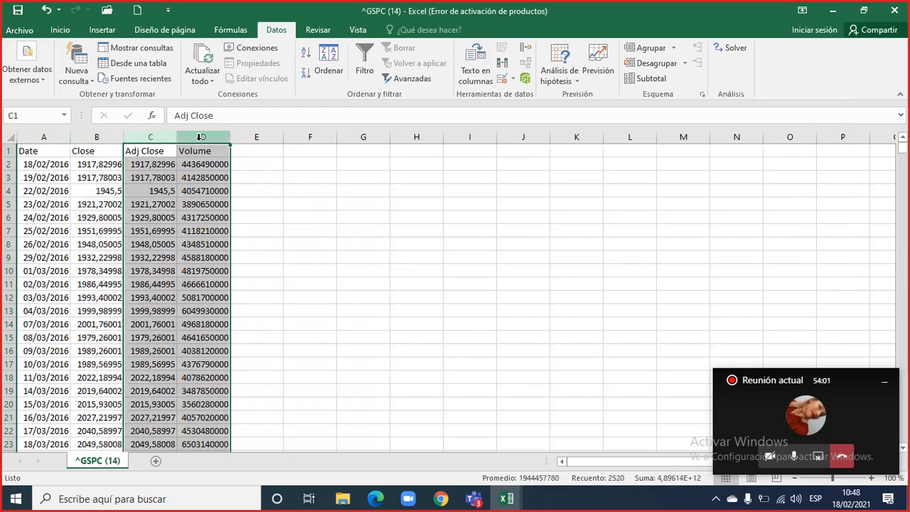
pyautogui.press('Delete')
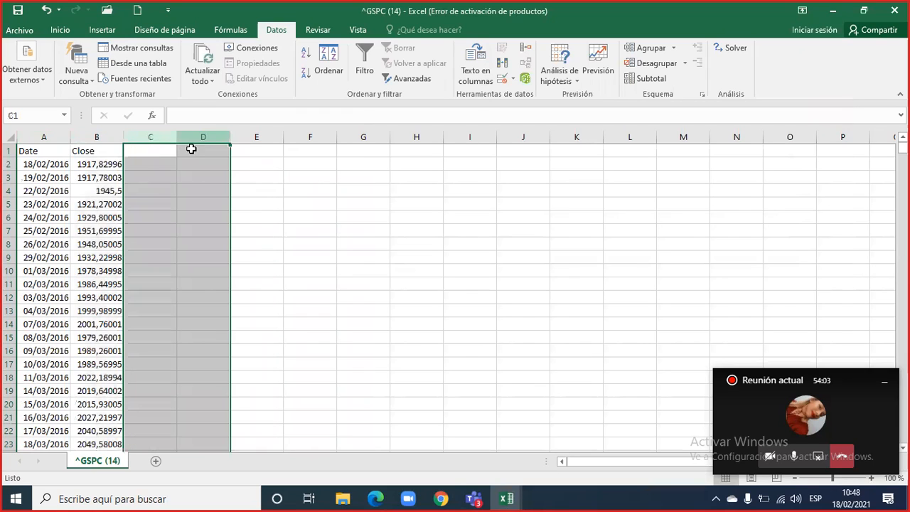
# - Sort the Date and Close columns by Date with the order De más recientes a más antiguos
pyautogui.click(32, 150)
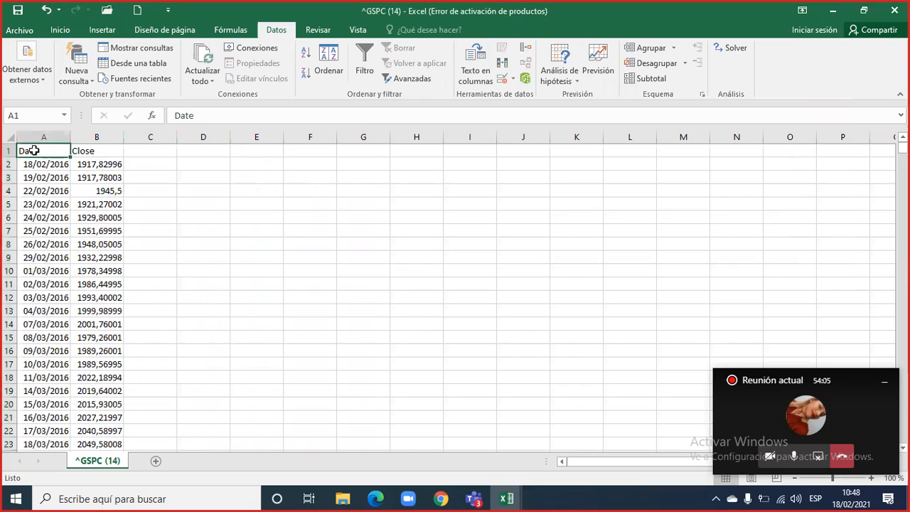
pyautogui.click(44, 139)
pyautogui.moveTo(67, 151); pyautogui.dragTo(72, 150)
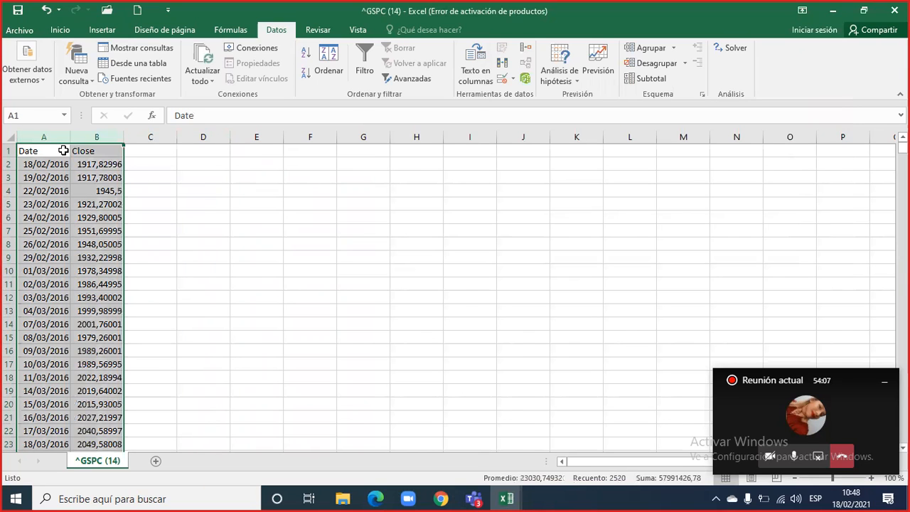
pyautogui.click(330, 72)
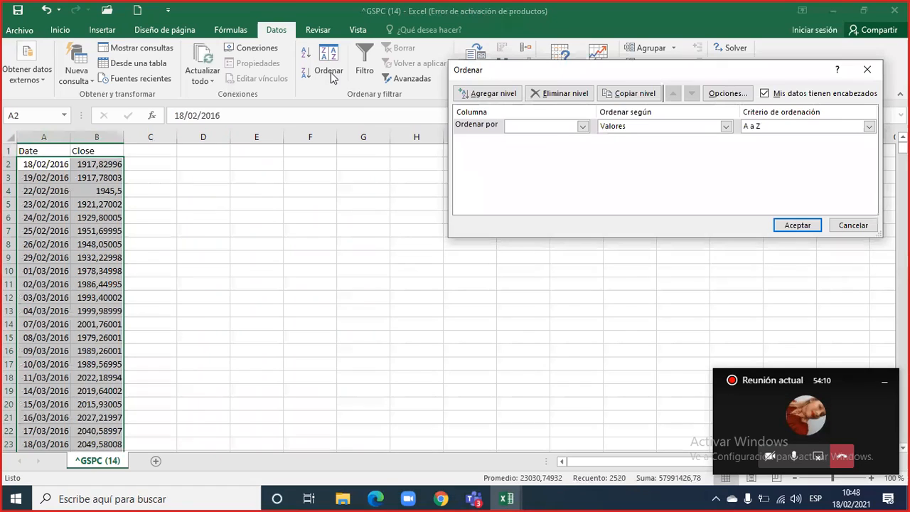
pyautogui.click(579, 132)
pyautogui.click(563, 138)
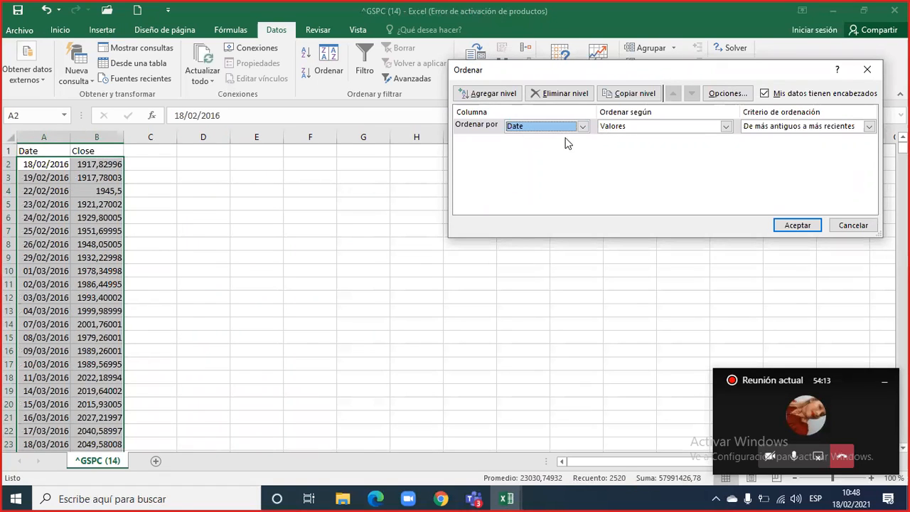
pyautogui.click(848, 129)
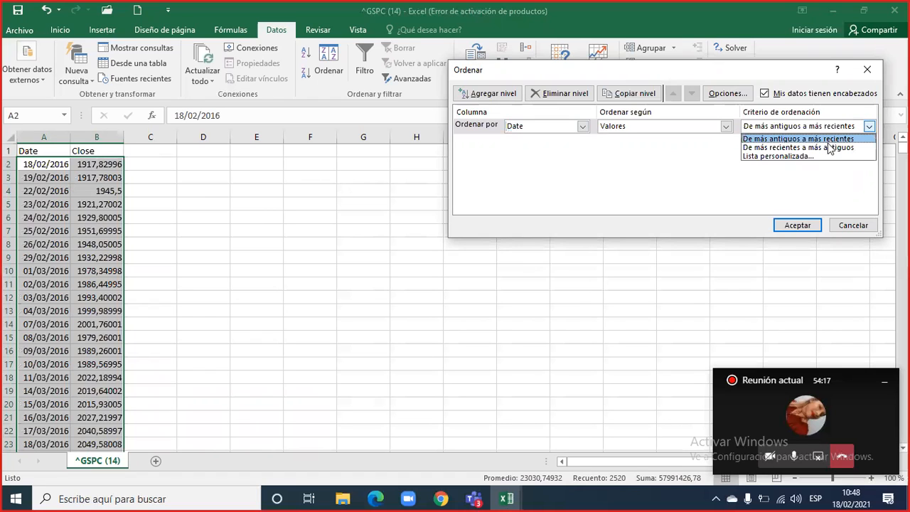
pyautogui.click(830, 147)
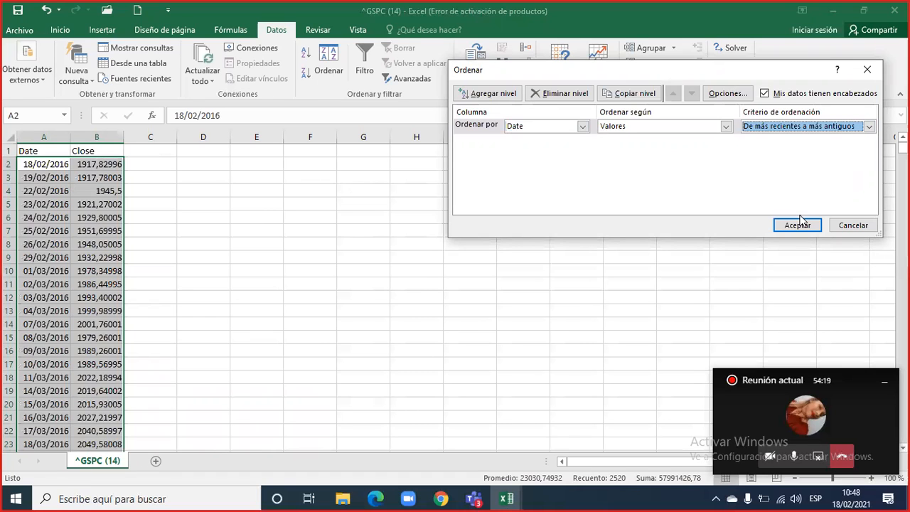
pyautogui.press('Return')
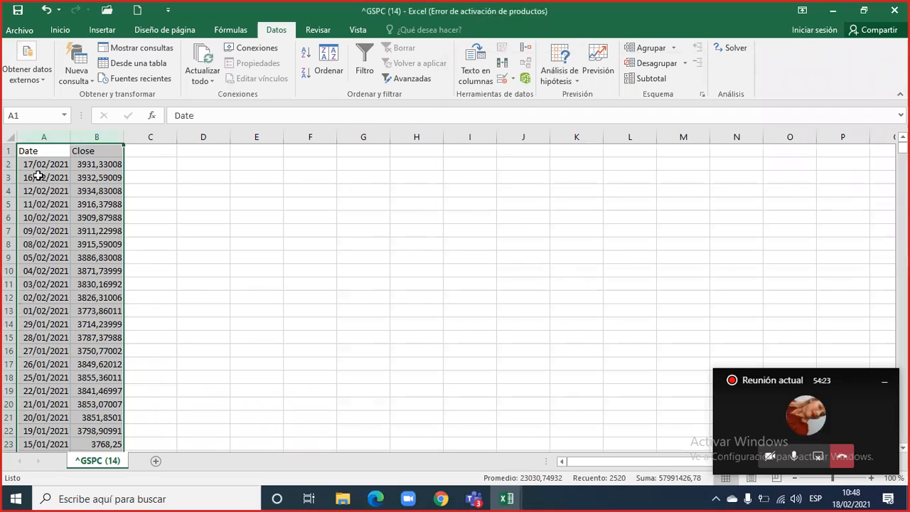
# - Copy the Date and Close columns into sheet Hoja3 of the Libro1 workbook, starting at cell A1
pyautogui.moveTo(39, 168); pyautogui.dragTo(88, 168)
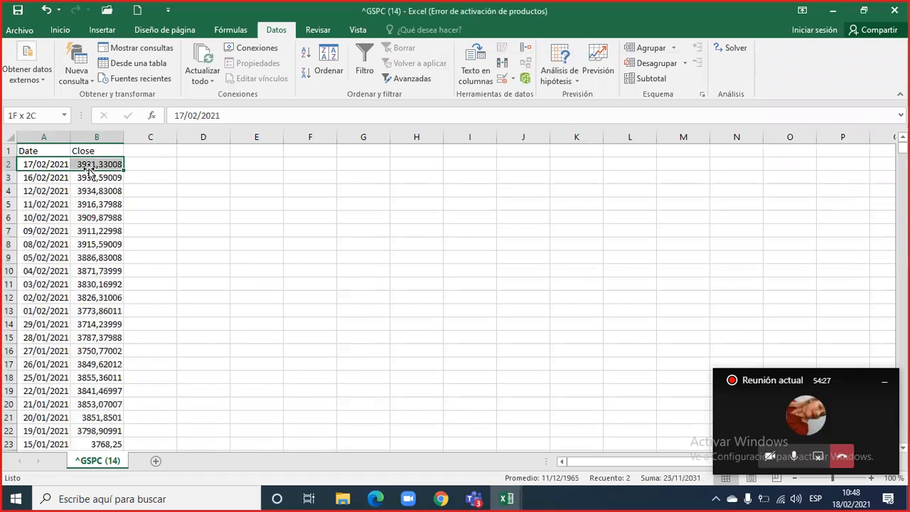
pyautogui.moveTo(88, 171); pyautogui.dragTo(96, 217)
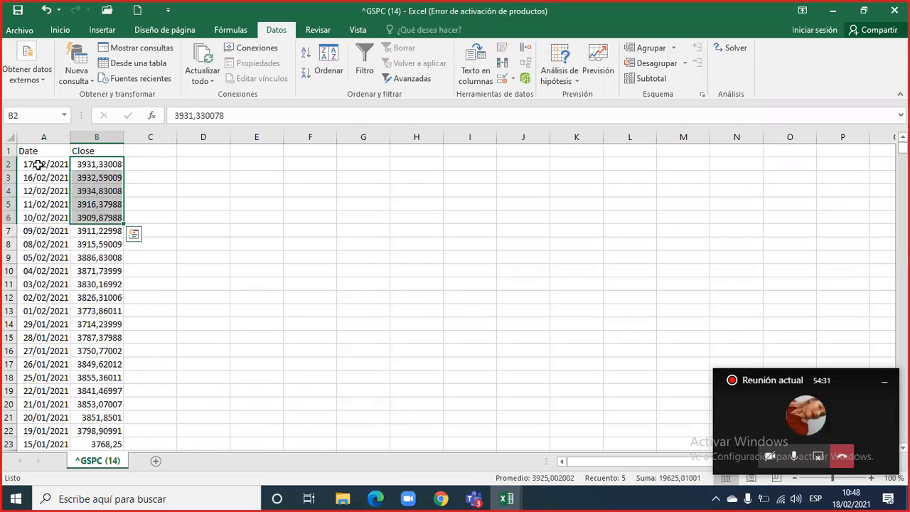
pyautogui.moveTo(34, 142); pyautogui.dragTo(86, 139)
pyautogui.hotkey('ctrl', 'c')
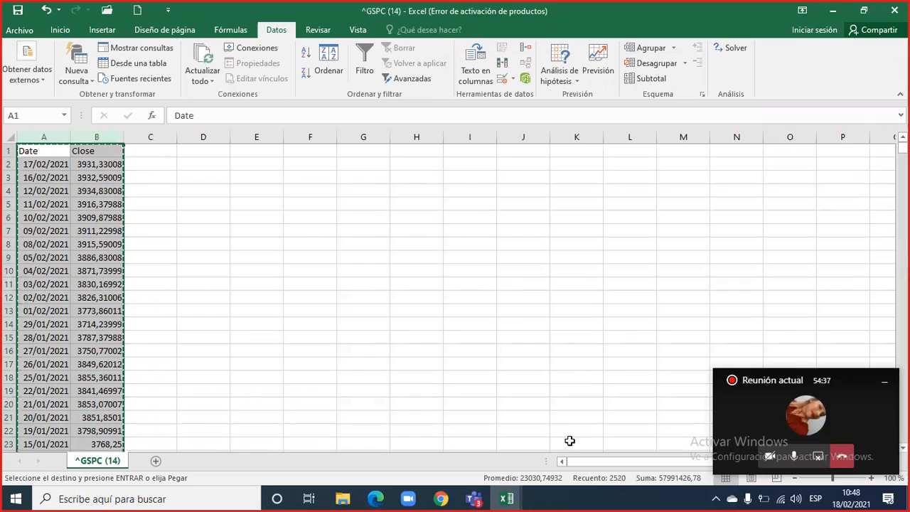
pyautogui.click(507, 497)
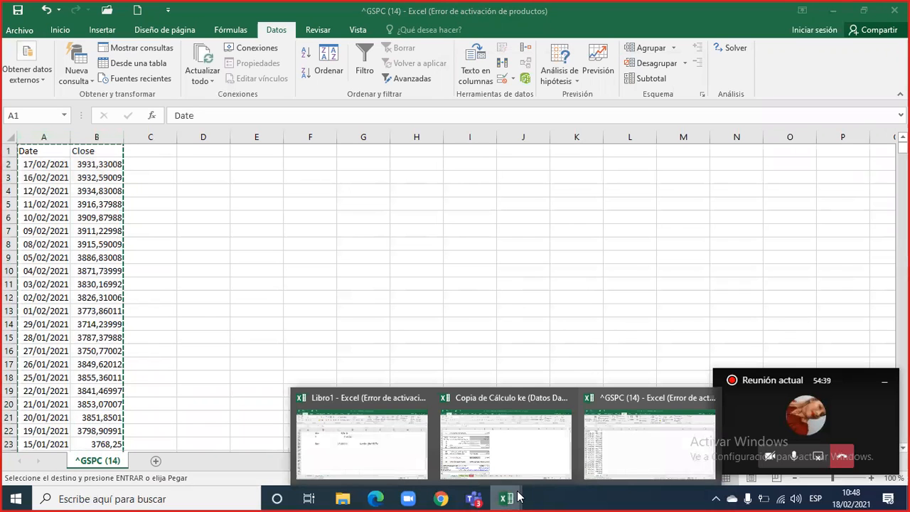
pyautogui.click(348, 416)
pyautogui.click(216, 463)
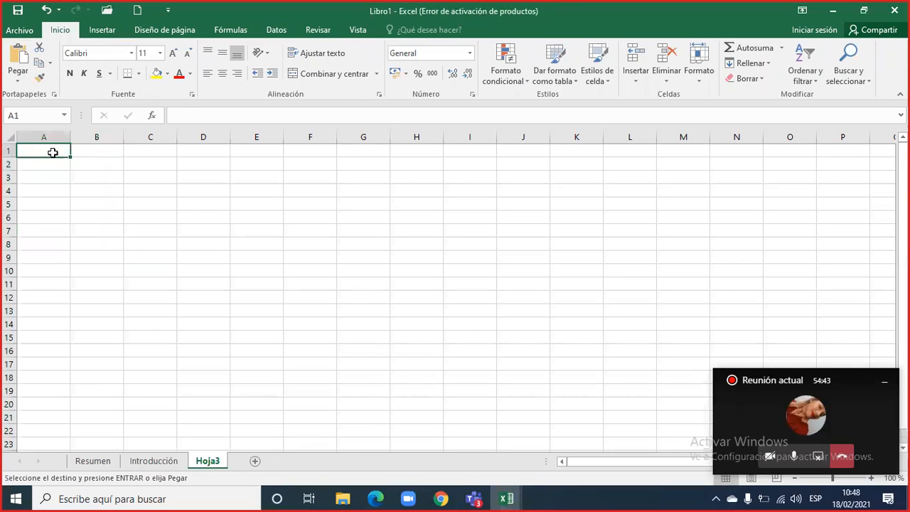
pyautogui.hotkey('ctrl', 'v')
# - Replace the Close header in cell B1 with SYP500
pyautogui.click(101, 151)
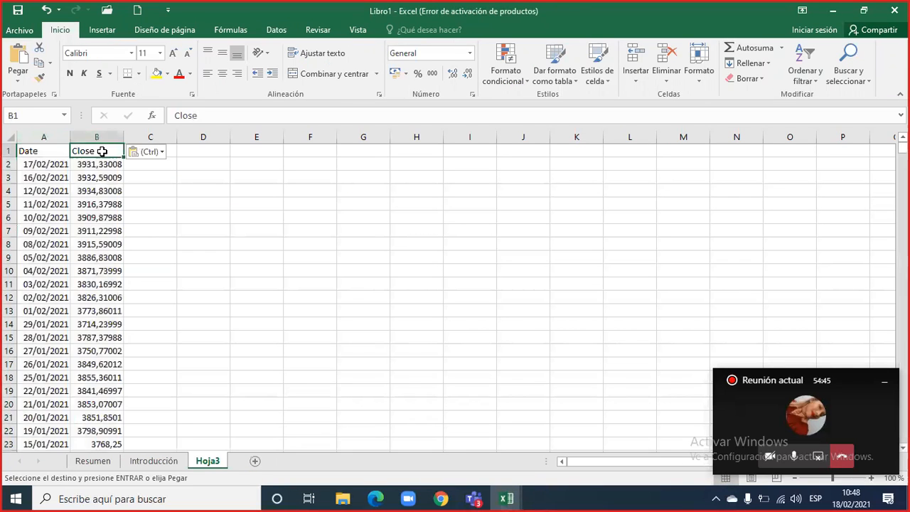
pyautogui.write('SY')
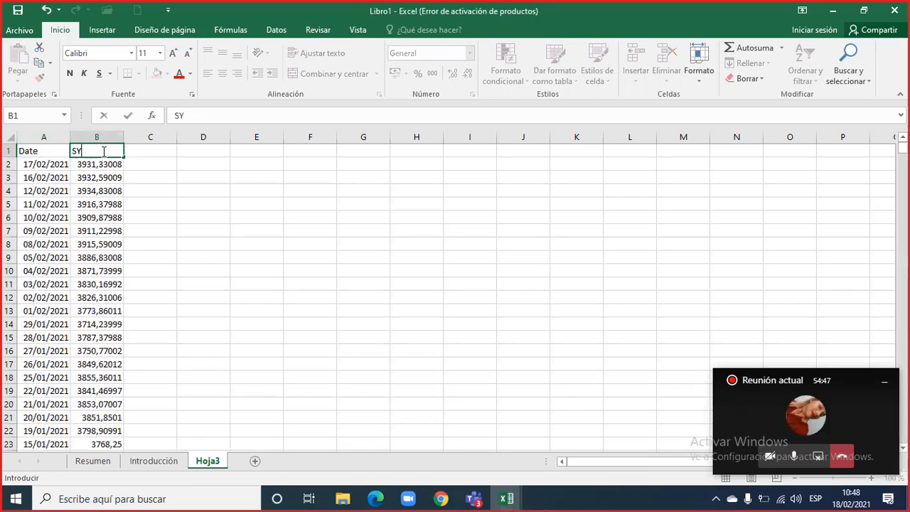
pyautogui.write('P500')
pyautogui.press('Return')
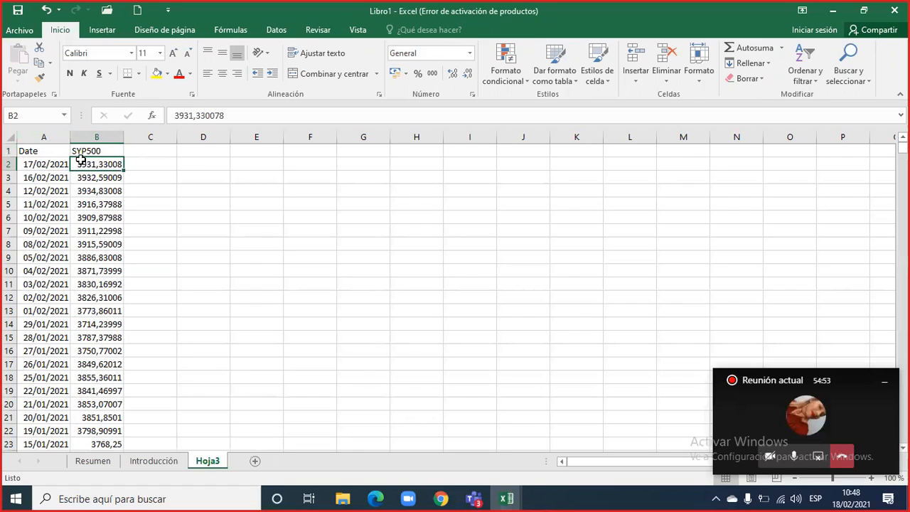
pyautogui.click(39, 151)
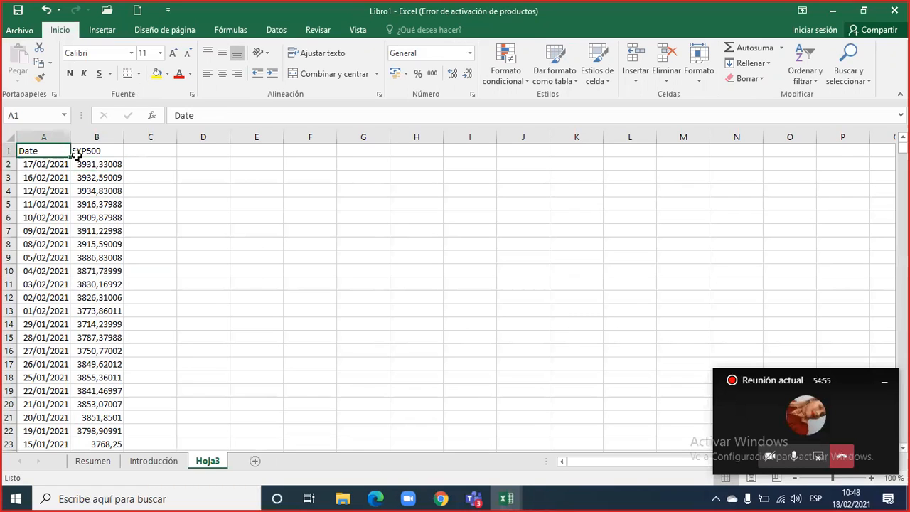
pyautogui.moveTo(87, 185); pyautogui.dragTo(87, 217)
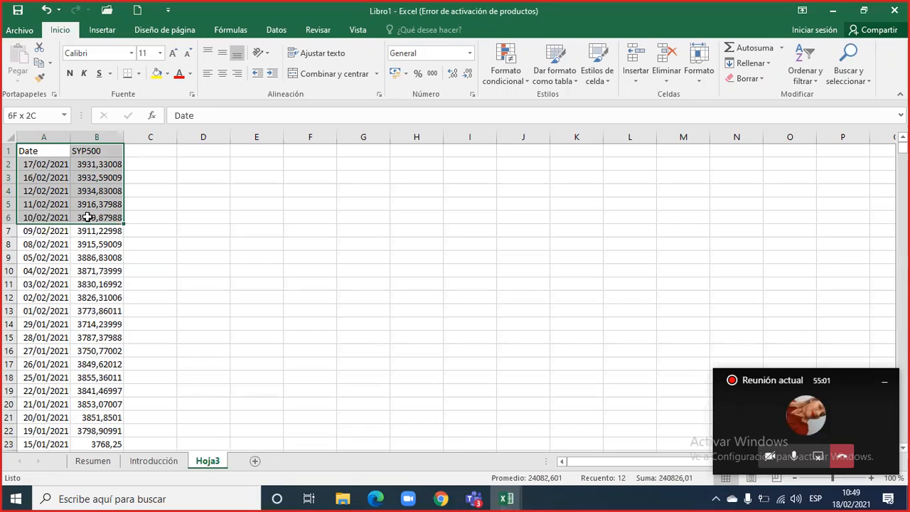
pyautogui.moveTo(86, 217); pyautogui.dragTo(87, 217)
pyautogui.moveTo(97, 166); pyautogui.dragTo(106, 350)
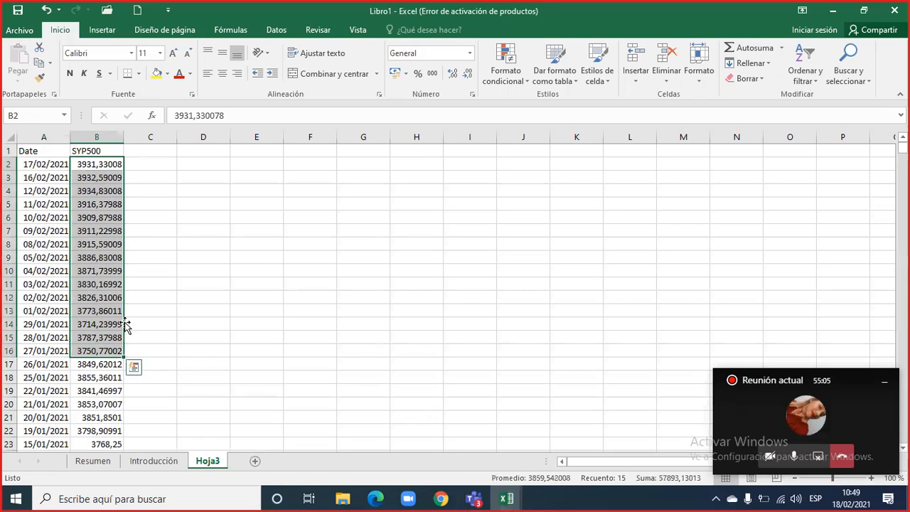
pyautogui.click(58, 150)
pyautogui.moveTo(96, 162); pyautogui.dragTo(92, 257)
# - Enter the header KO in cell C1, beside the SYP500 column
pyautogui.click(149, 147)
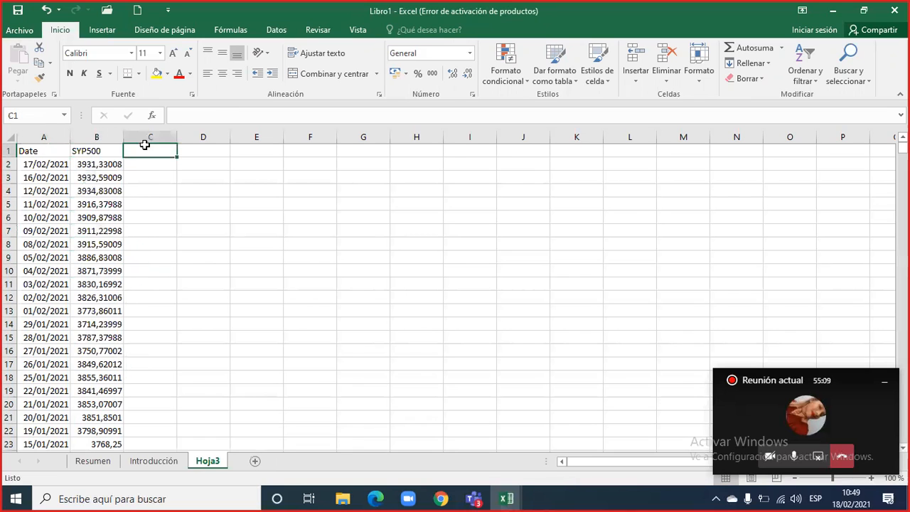
pyautogui.write('KO')
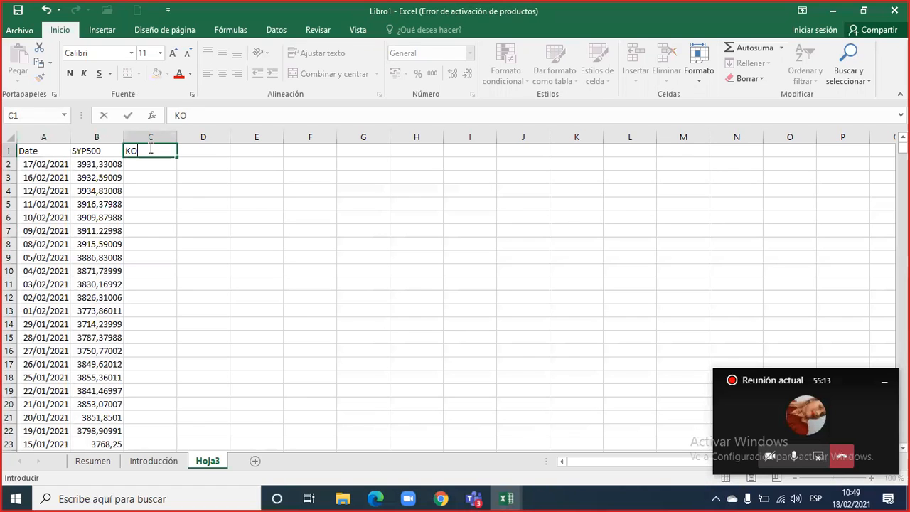
pyautogui.press('Tab')
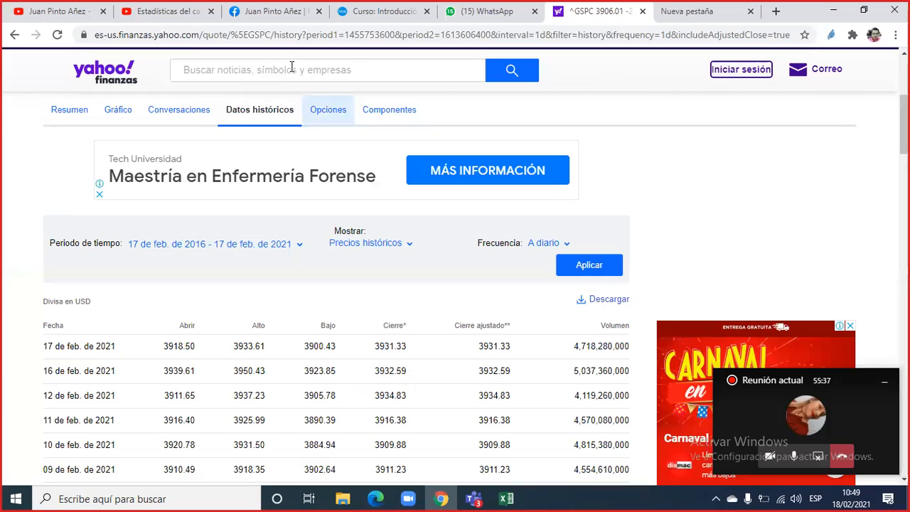
# - Switch to Chrome and search Yahoo Finanzas for the ticker ko to bring up The Coca-Cola Company's data
pyautogui.click(293, 68)
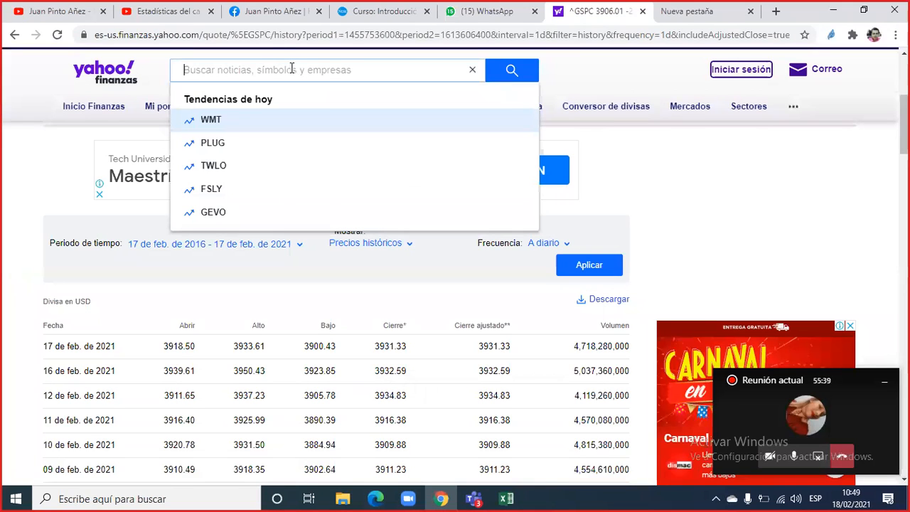
pyautogui.write('ko')
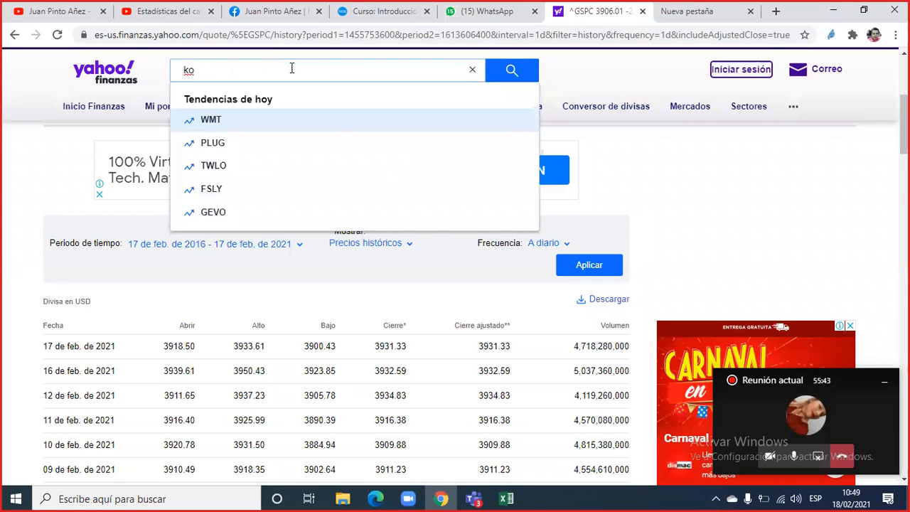
pyautogui.press('BackSpace')
pyautogui.press('BackSpace')
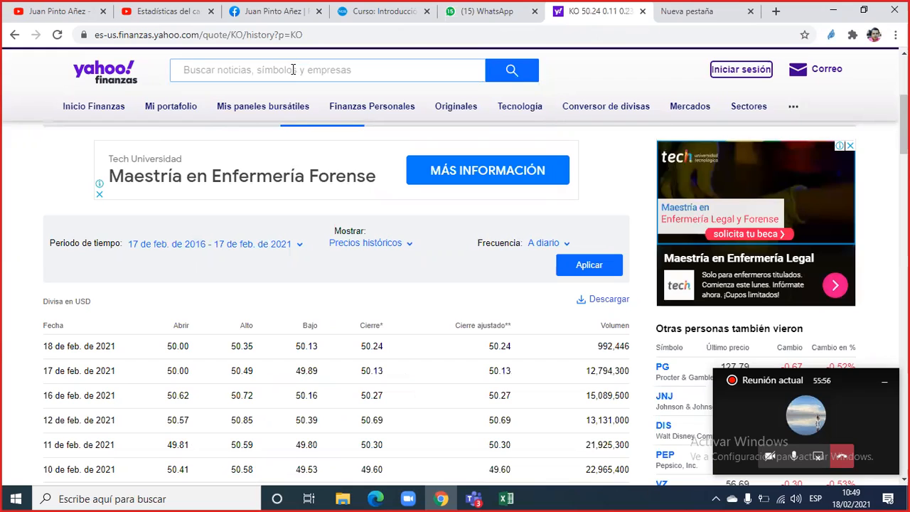
pyautogui.click(292, 70)
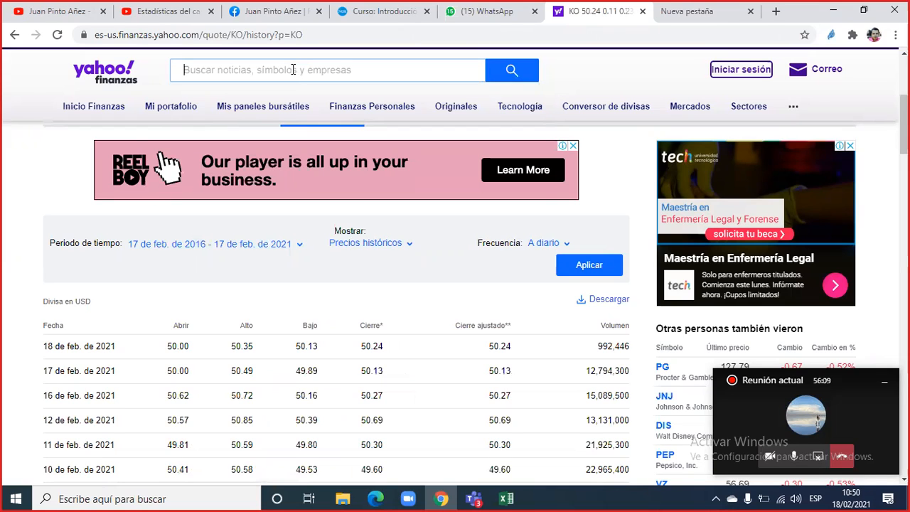
pyautogui.write('ko')
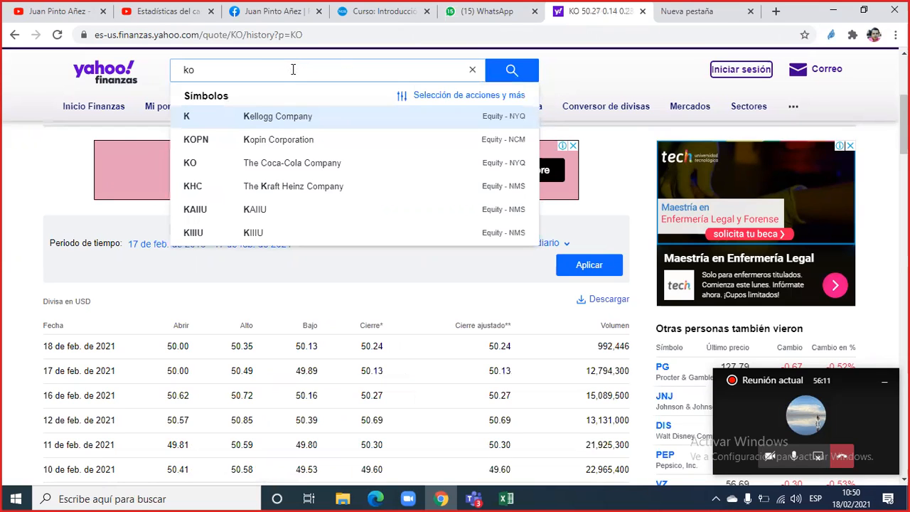
pyautogui.press('Return')
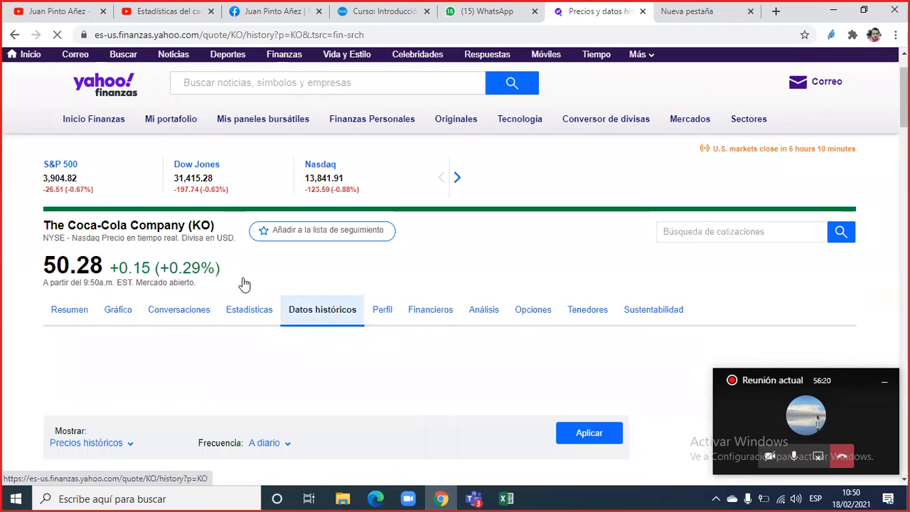
pyautogui.scroll(-3, 244, 284)
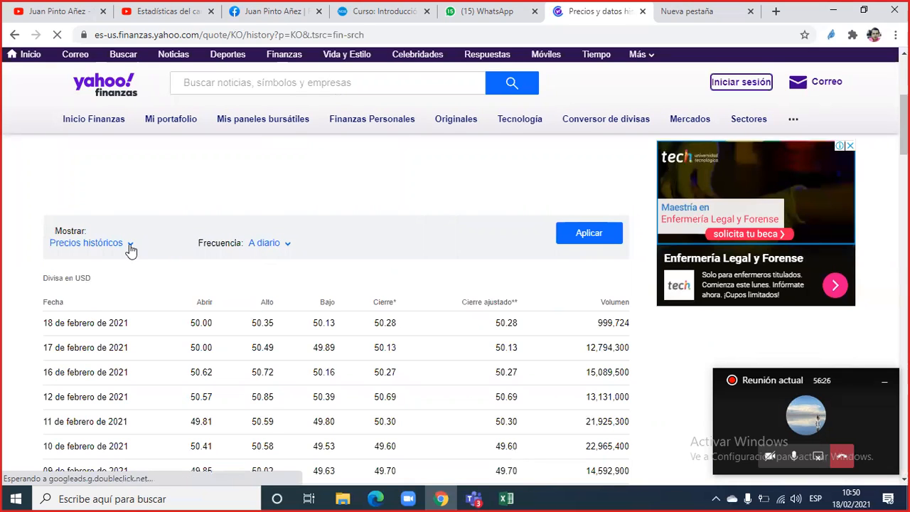
pyautogui.scroll(1, 233, 269)
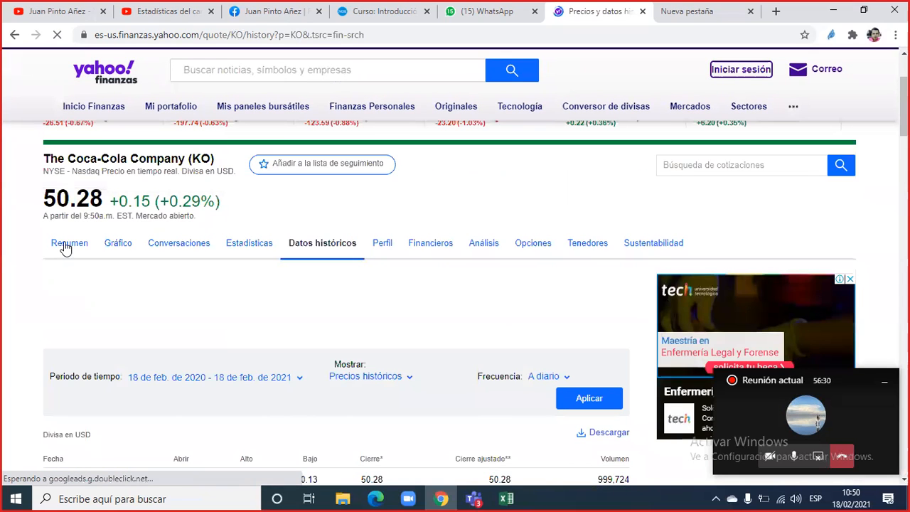
pyautogui.click(65, 246)
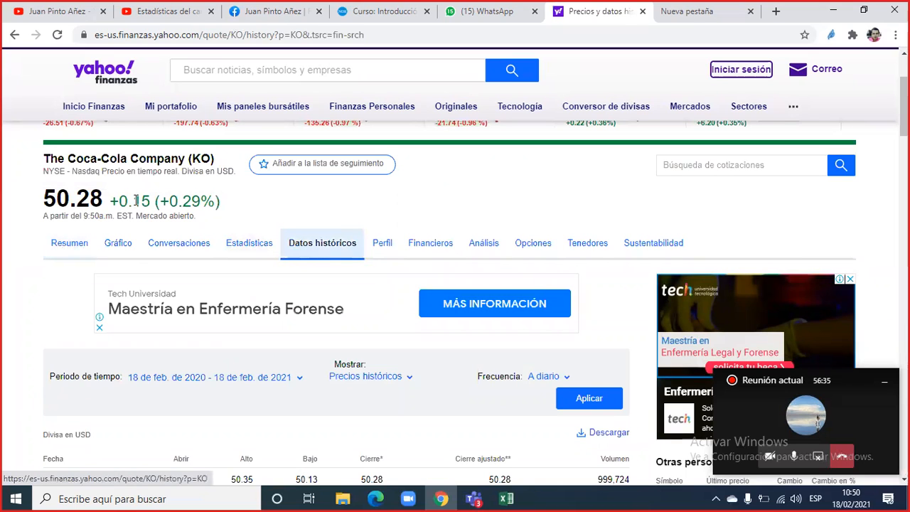
pyautogui.click(318, 250)
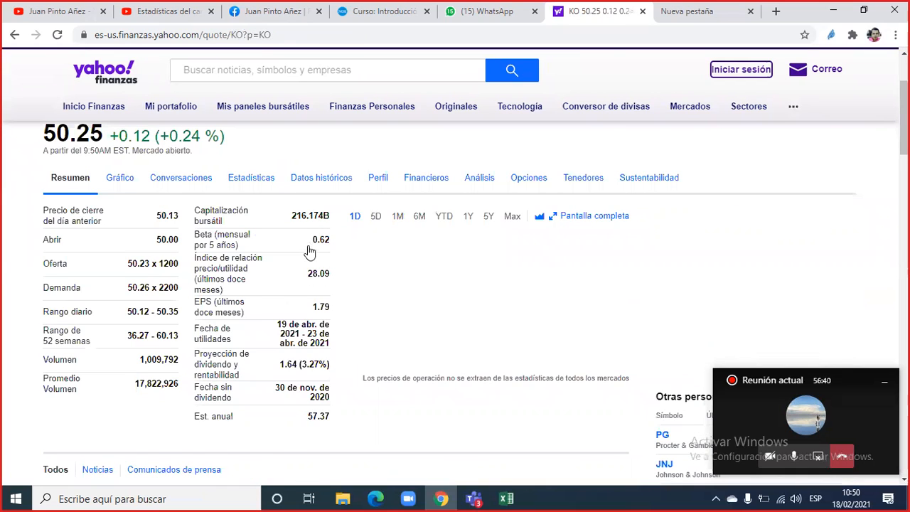
pyautogui.scroll(1, 310, 252)
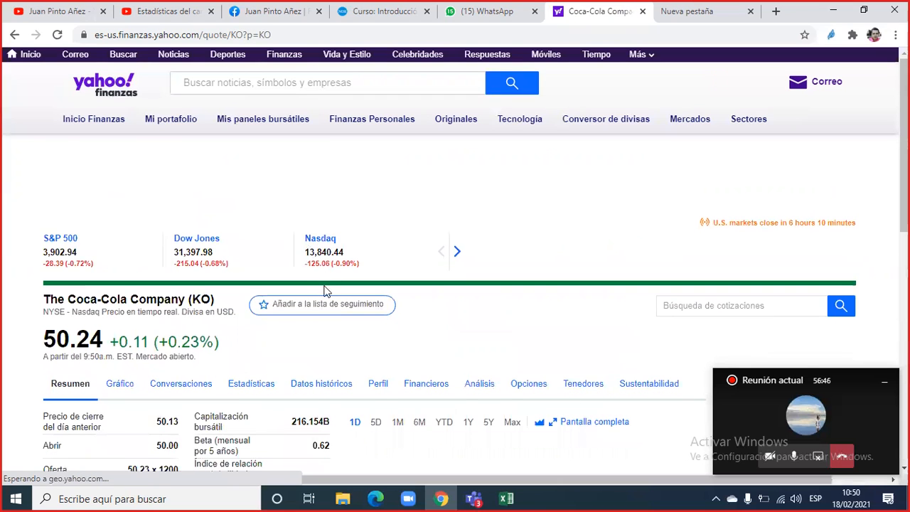
pyautogui.scroll(-5, 320, 295)
pyautogui.scroll(4, 318, 303)
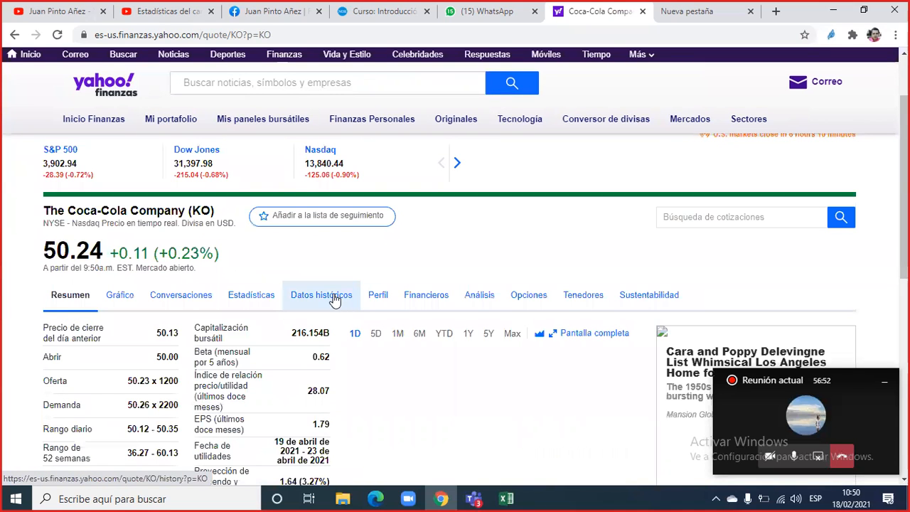
pyautogui.click(335, 300)
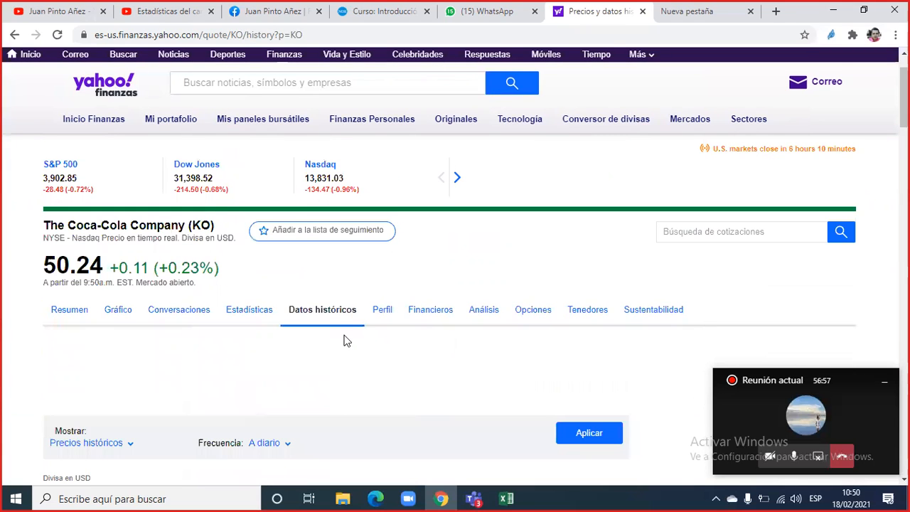
# - Apply the five-year period (17 Feb 2016 to 17 Feb 2021) to Coca-Cola's daily historical prices
pyautogui.scroll(-1, 349, 343)
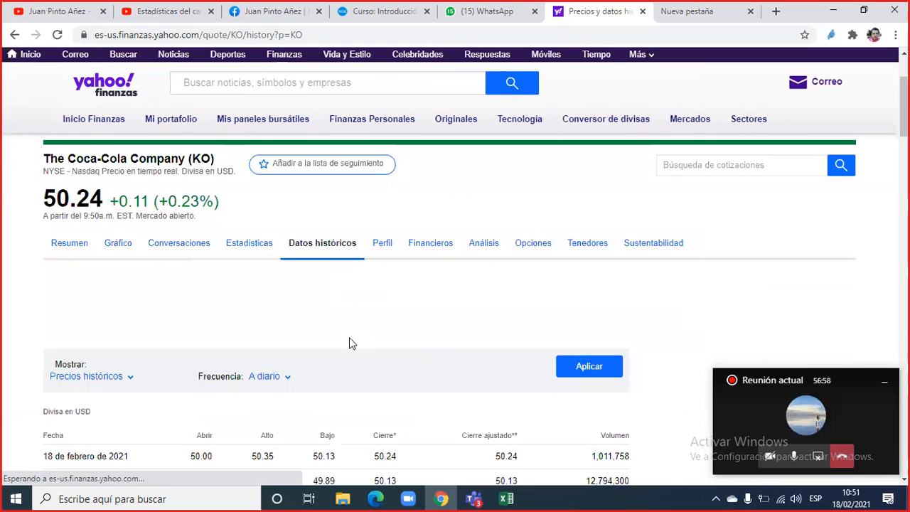
pyautogui.scroll(-2, 264, 300)
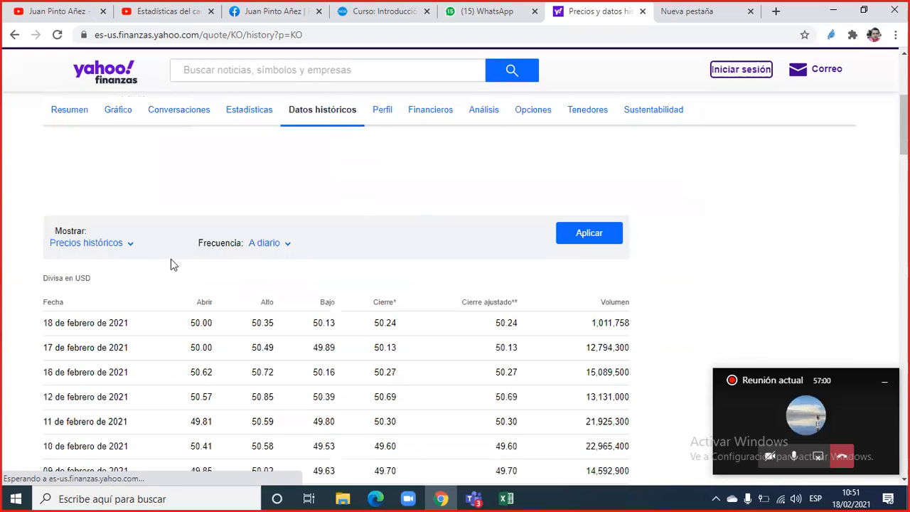
pyautogui.click(132, 248)
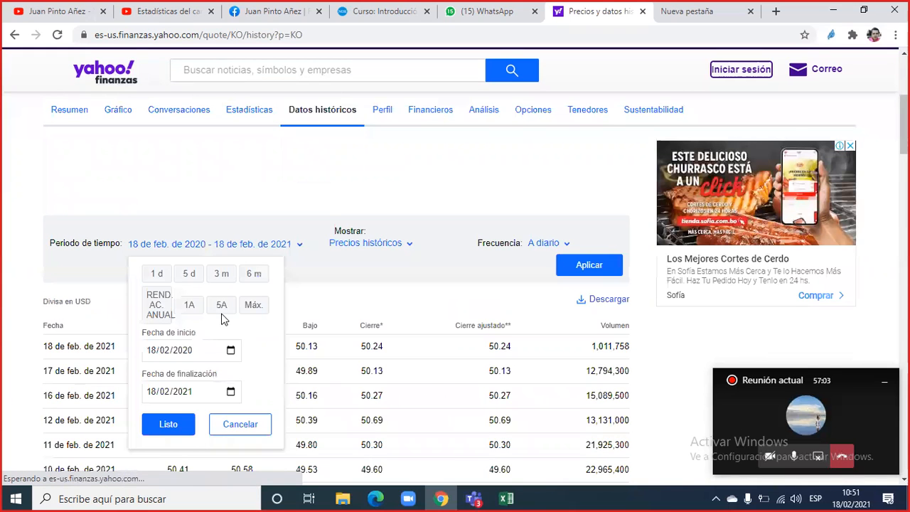
pyautogui.click(223, 306)
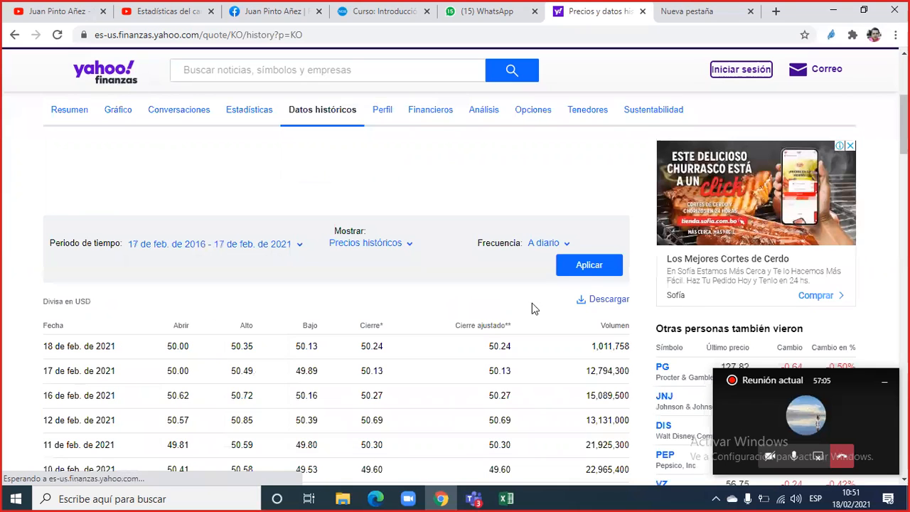
pyautogui.click(596, 268)
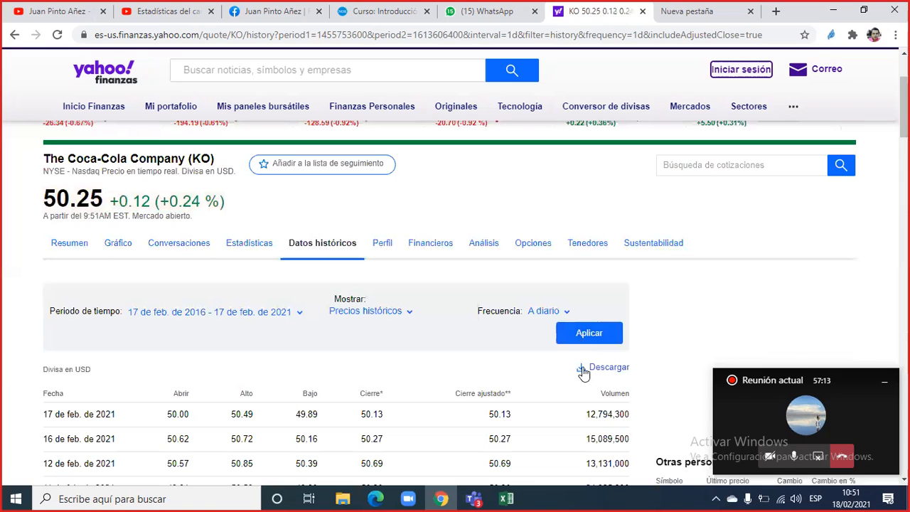
# - Download Coca-Cola's five-year price history and open the CSV file in Excel
pyautogui.click(584, 369)
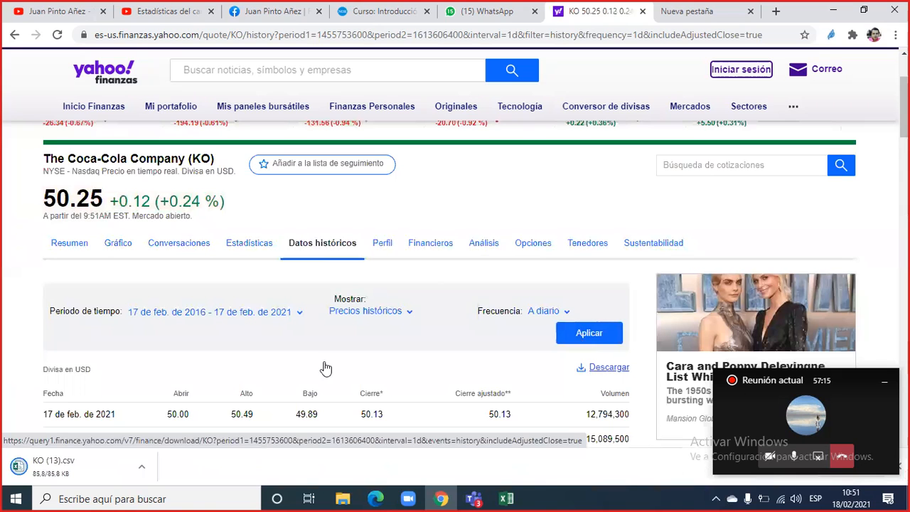
pyautogui.click(48, 468)
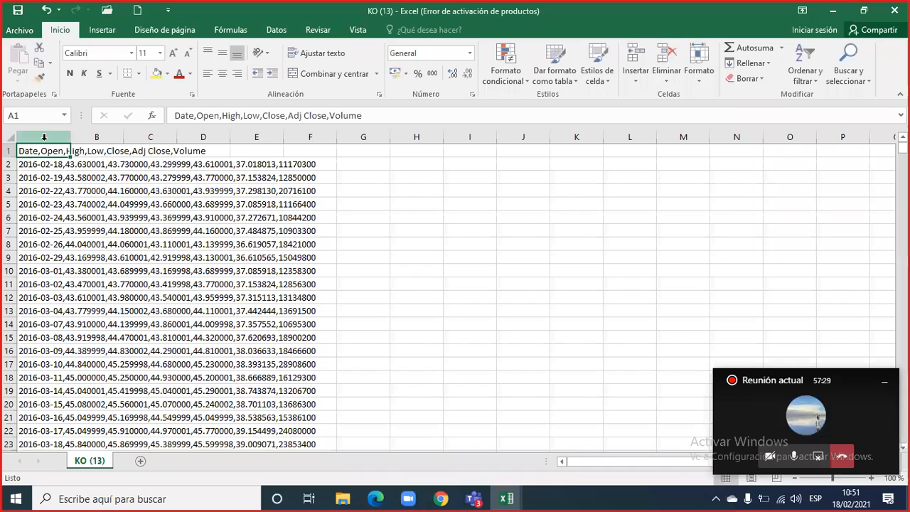
# - Split the comma-delimited text in column A into separate columns, using a period as the decimal separator
pyautogui.click(43, 136)
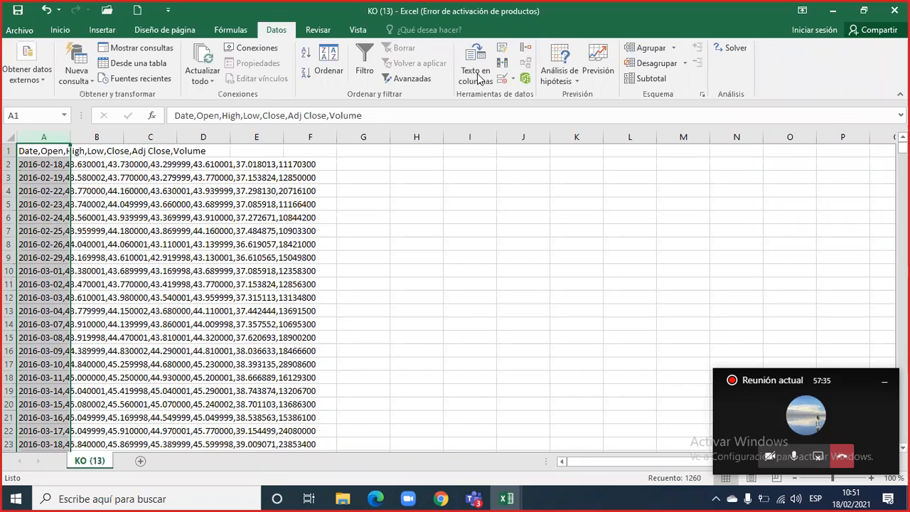
pyautogui.click(477, 75)
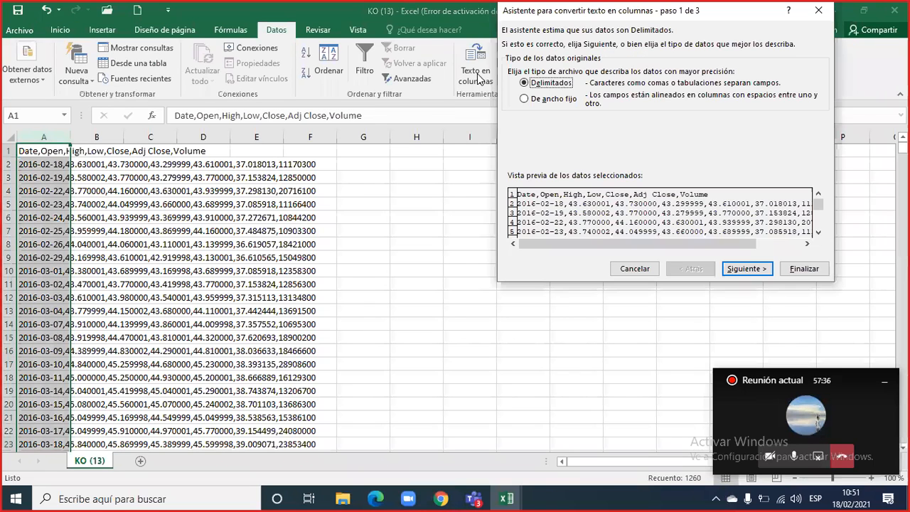
pyautogui.click(747, 267)
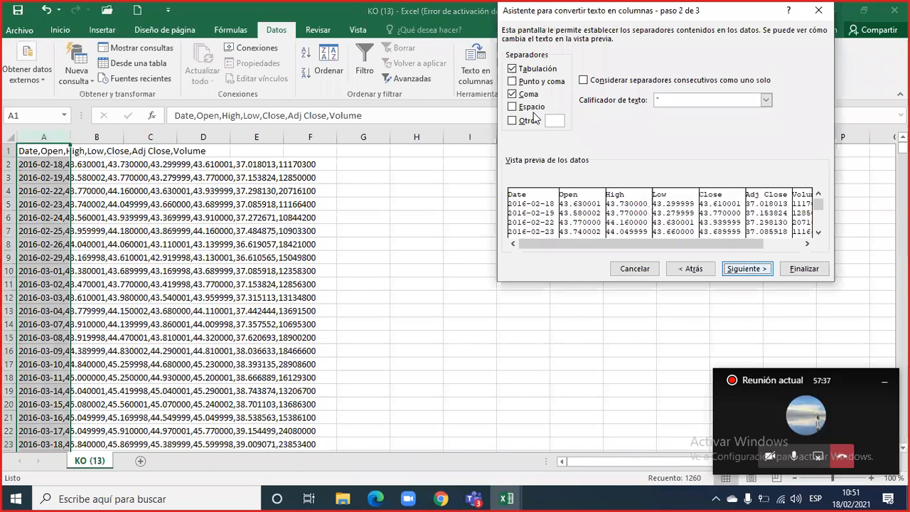
pyautogui.click(746, 269)
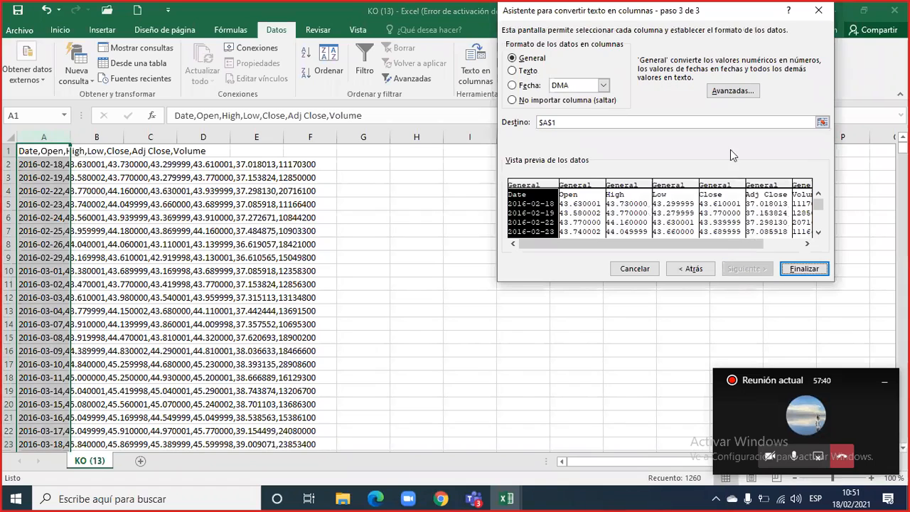
pyautogui.click(709, 95)
pyautogui.write('.')
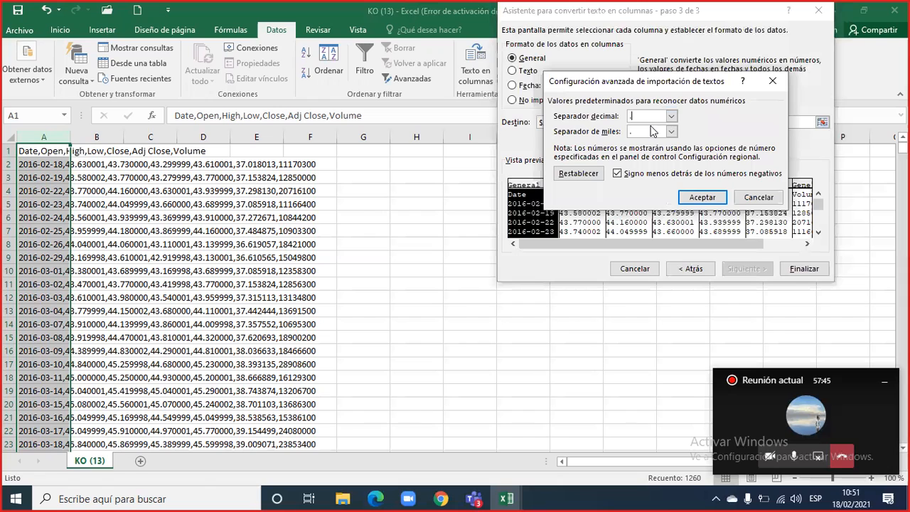
pyautogui.click(641, 131)
pyautogui.click(702, 197)
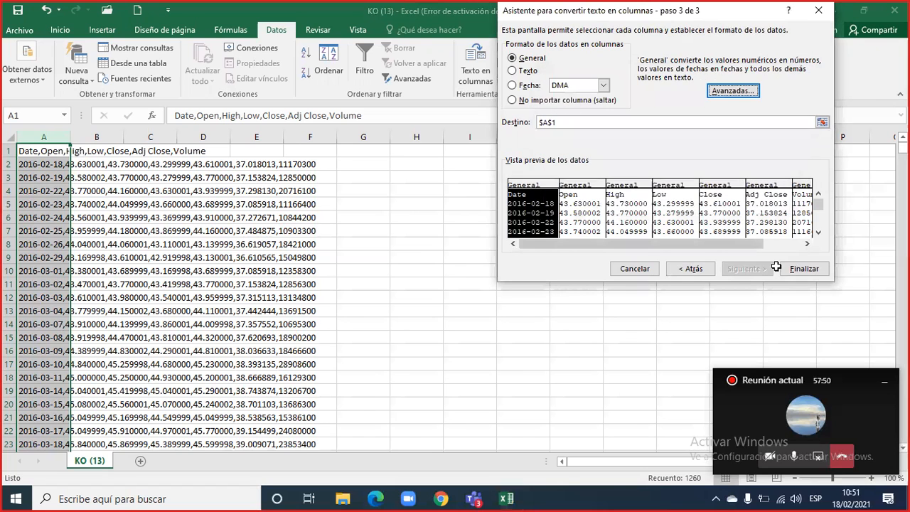
pyautogui.click(801, 268)
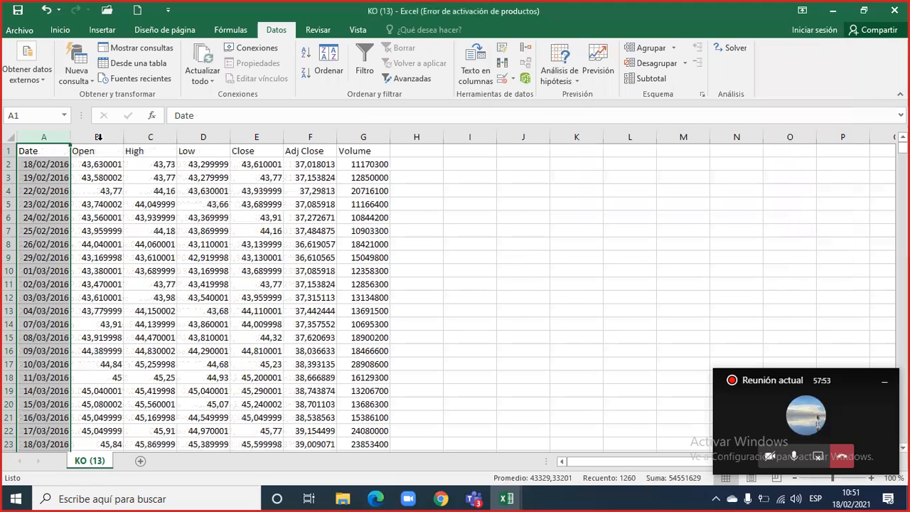
# - Delete the Open, High, Low, Adj Close and Volume columns, keeping only Date and Close
pyautogui.moveTo(96, 136); pyautogui.dragTo(211, 137)
pyautogui.hotkey('ctrl', '-')
pyautogui.press('Delete')
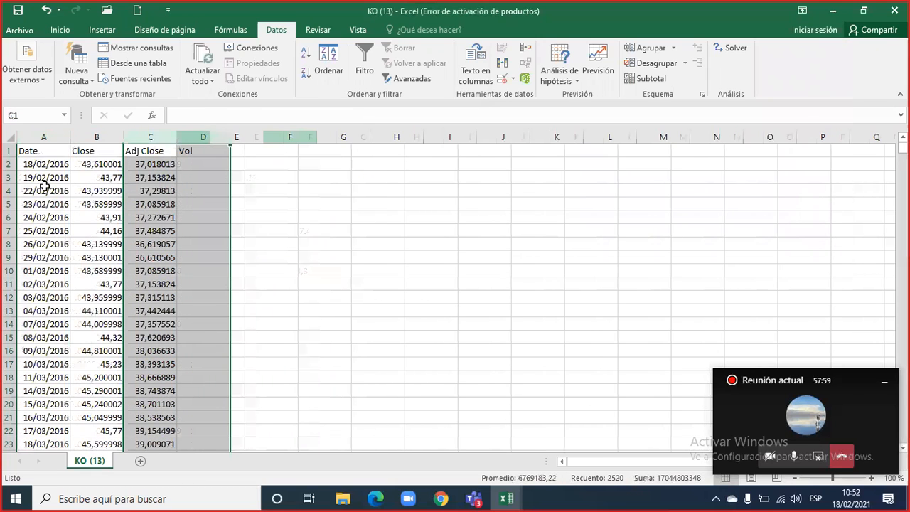
# - Sort the Date and Close columns by Date from newest to oldest
pyautogui.moveTo(31, 139); pyautogui.dragTo(93, 152)
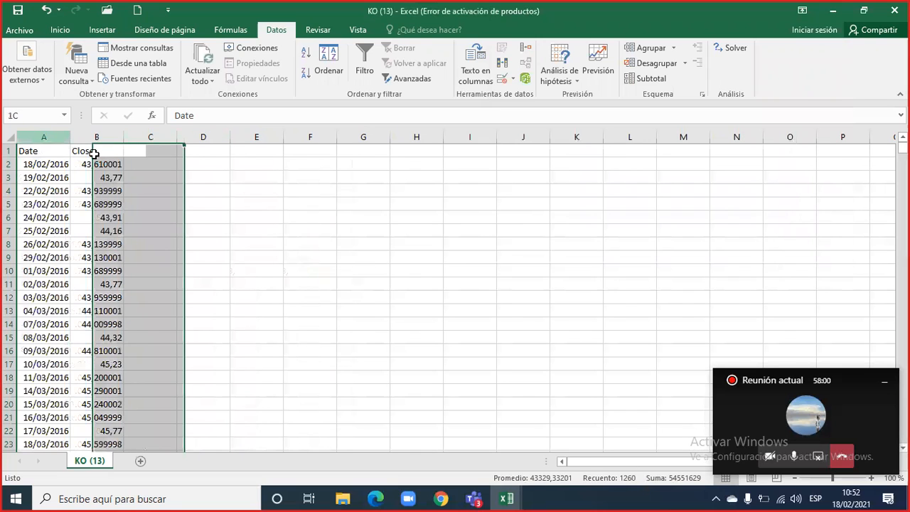
pyautogui.click(347, 81)
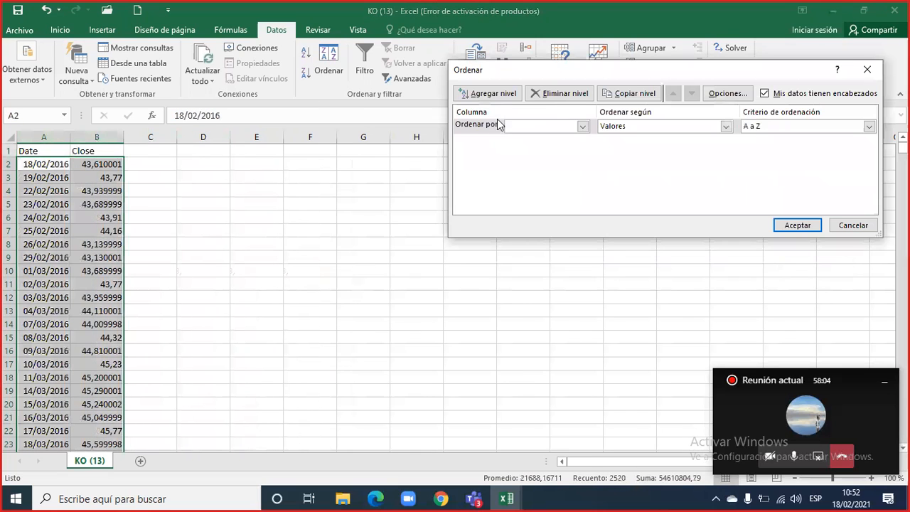
pyautogui.click(572, 126)
pyautogui.click(867, 128)
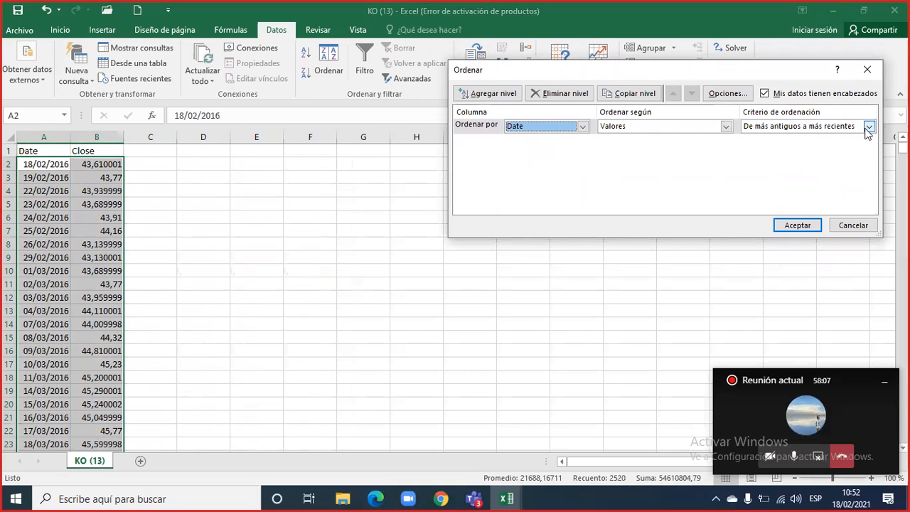
pyautogui.click(868, 128)
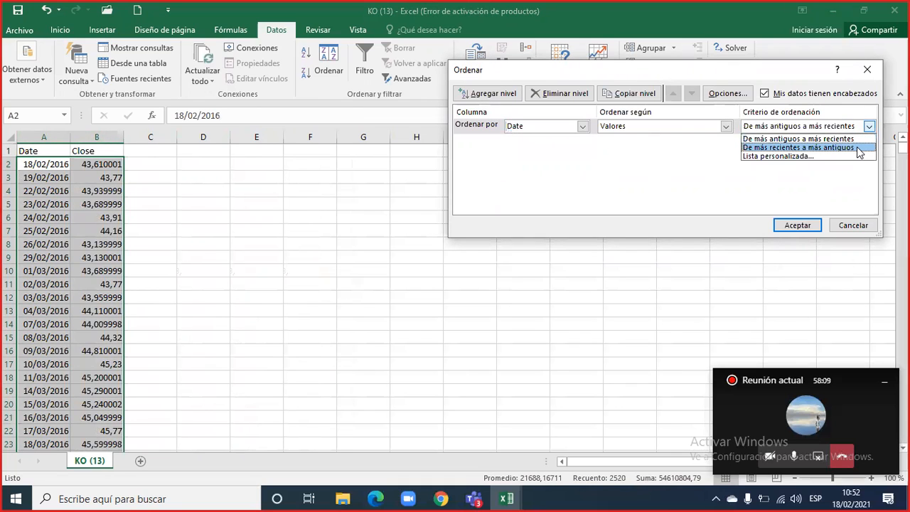
pyautogui.click(859, 151)
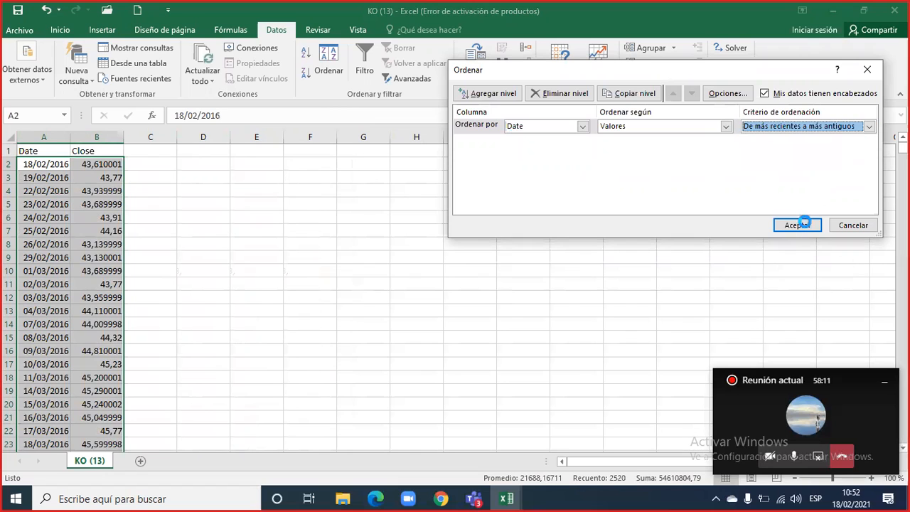
pyautogui.click(797, 224)
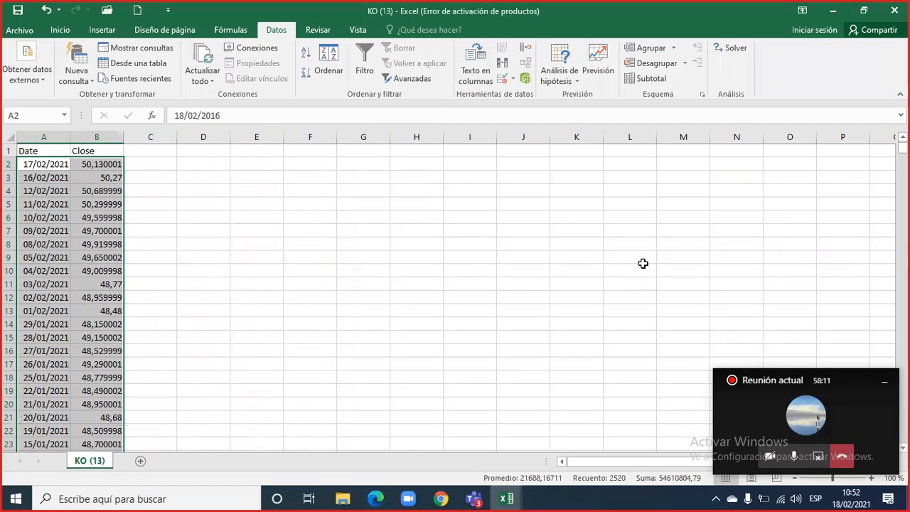
# - Copy Coca-Cola's Close column into sheet Hoja3 of the Libro1 workbook, starting at cell C1
pyautogui.click(105, 137)
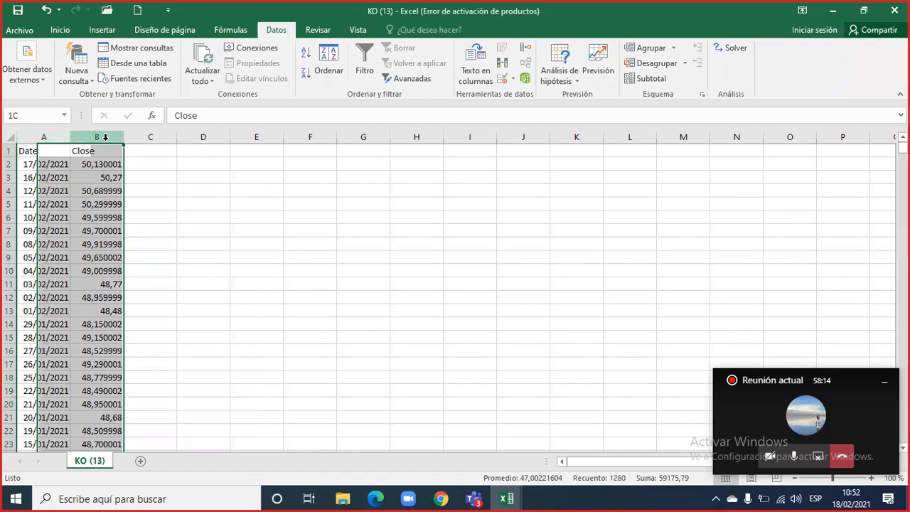
pyautogui.hotkey('ctrl', 'c')
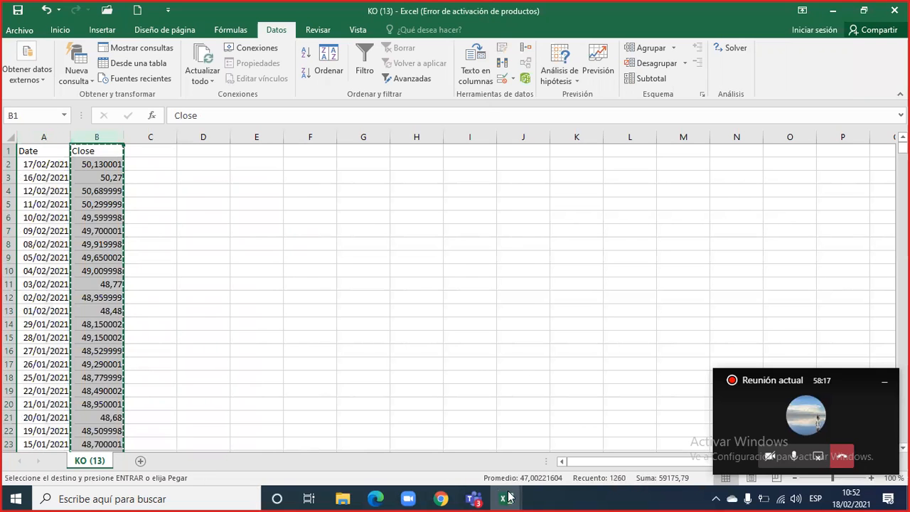
pyautogui.click(508, 498)
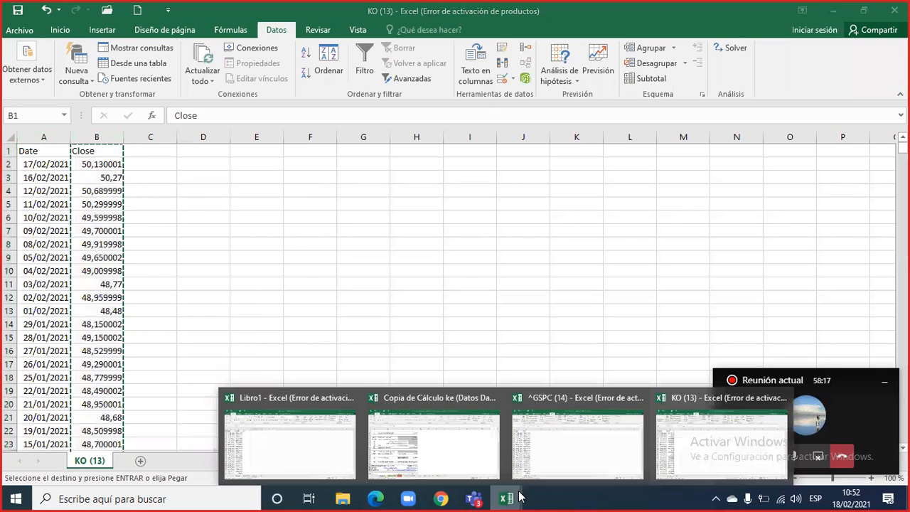
pyautogui.click(279, 432)
pyautogui.click(140, 151)
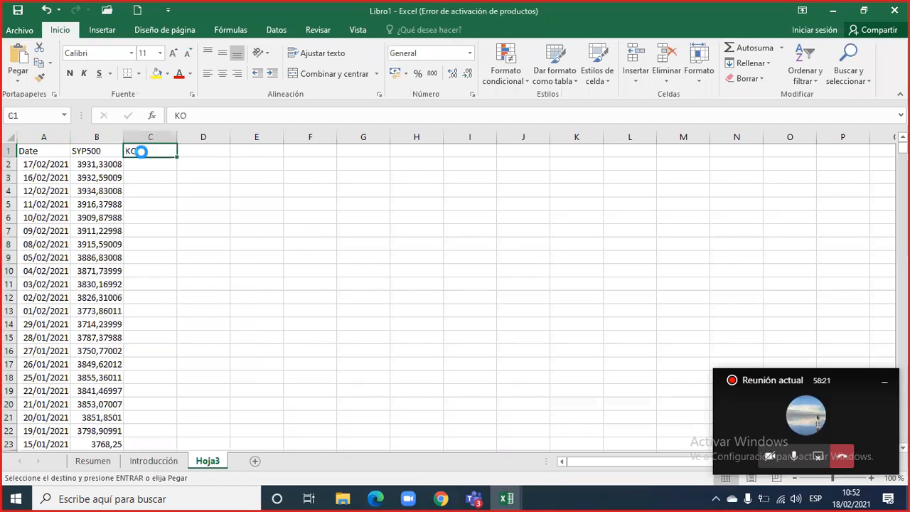
pyautogui.hotkey('ctrl', 'v')
# - Replace the pasted Close header in cell C1 with KO
pyautogui.click(140, 151)
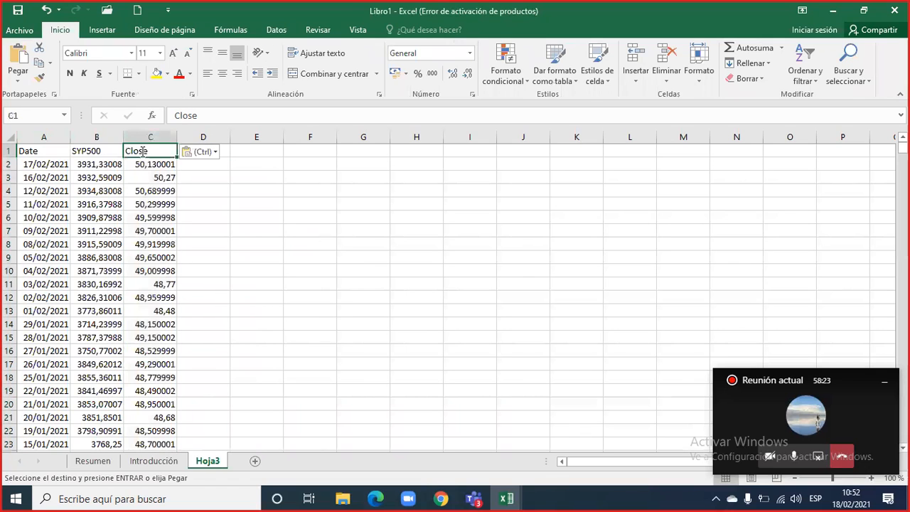
pyautogui.write('KO')
pyautogui.press('Return')
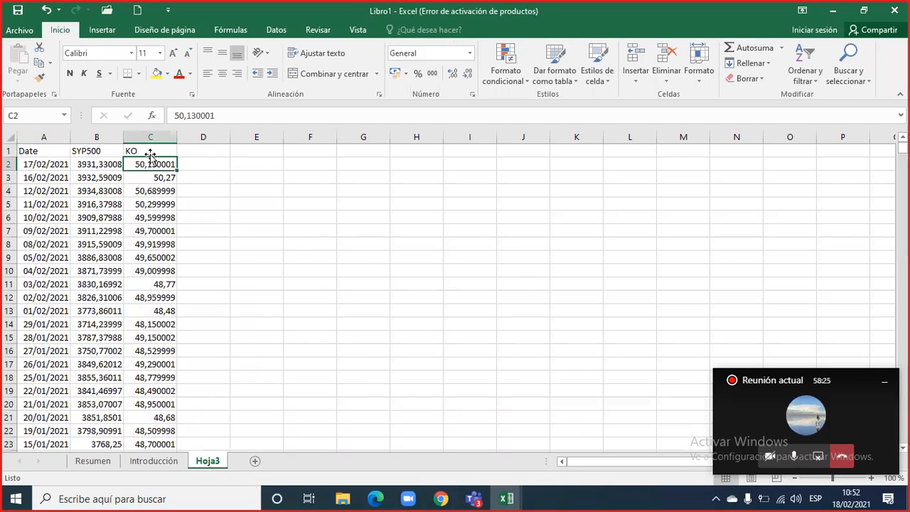
pyautogui.click(92, 151)
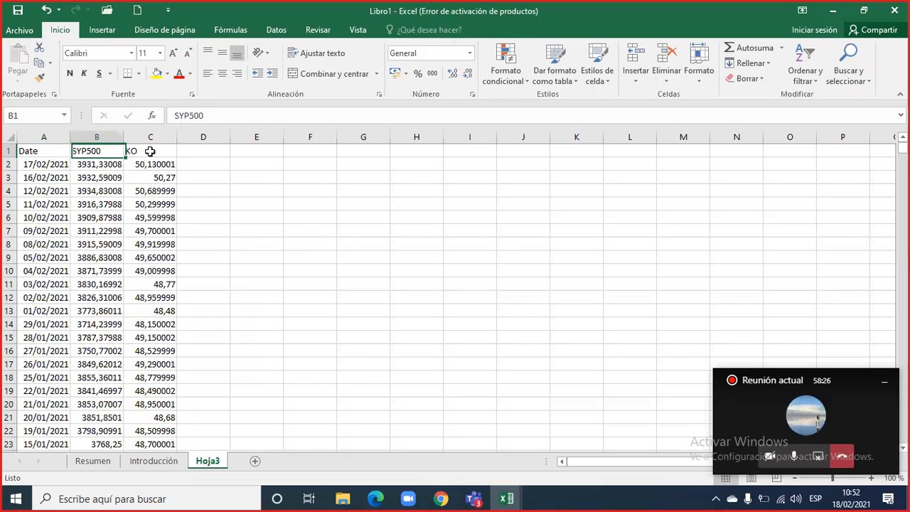
# - Switch to Yahoo Finanzas in Chrome, search for NE and open Netflix, Inc. (NFLX) historical data
pyautogui.click(150, 151)
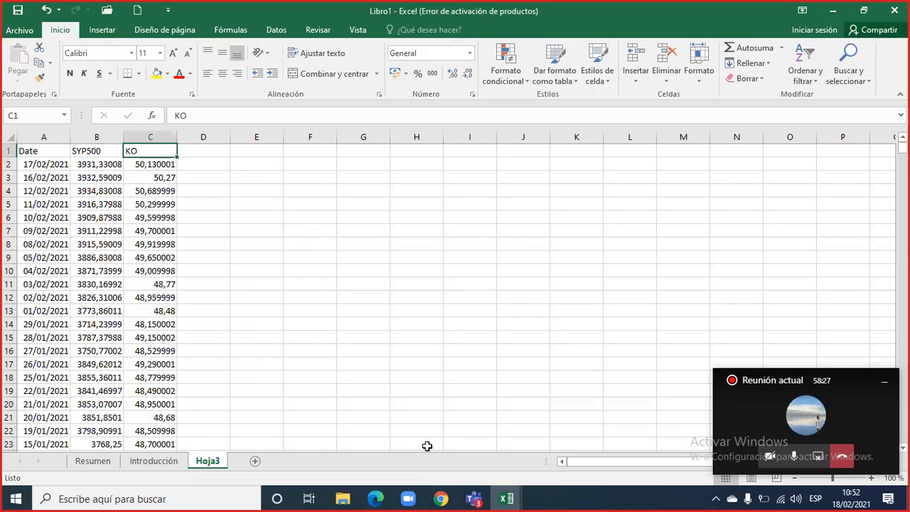
pyautogui.click(441, 498)
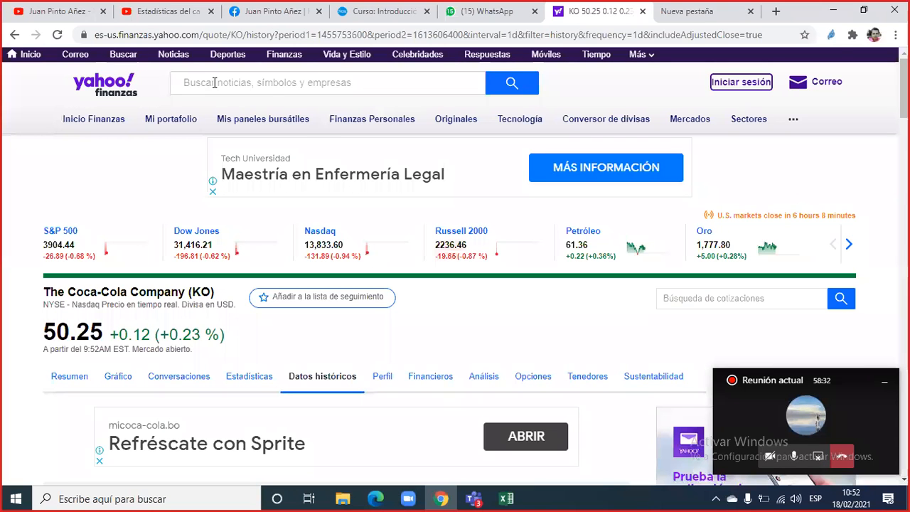
pyautogui.click(214, 82)
pyautogui.write('NE')
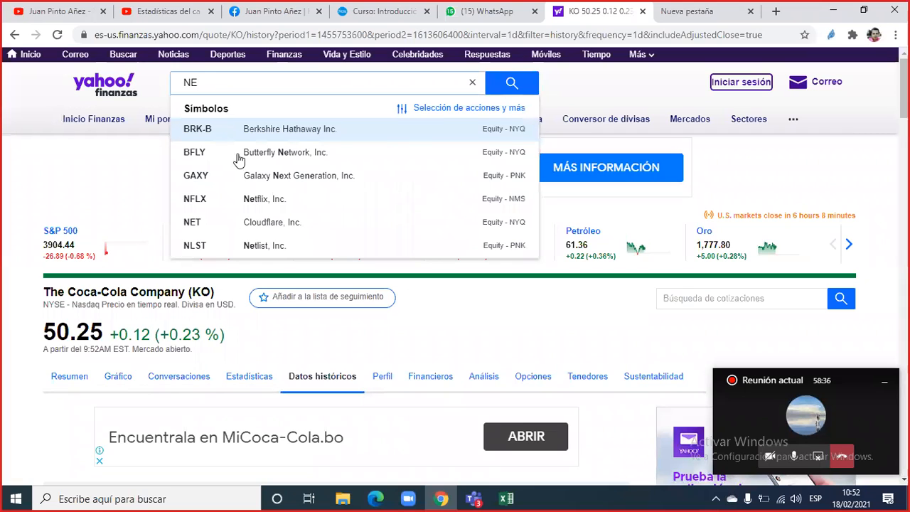
pyautogui.click(239, 206)
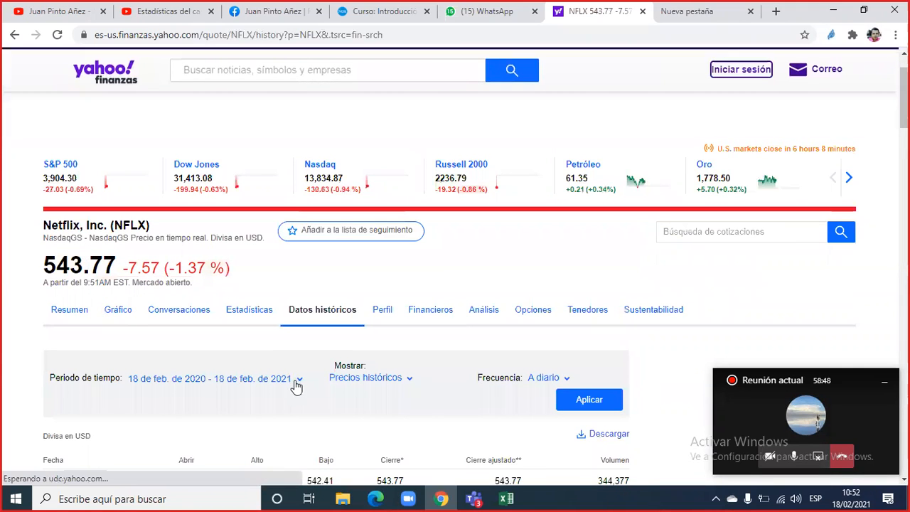
# - Set the period of Netflix's historical prices to five years (5A) and apply it at daily frequency
pyautogui.click(296, 381)
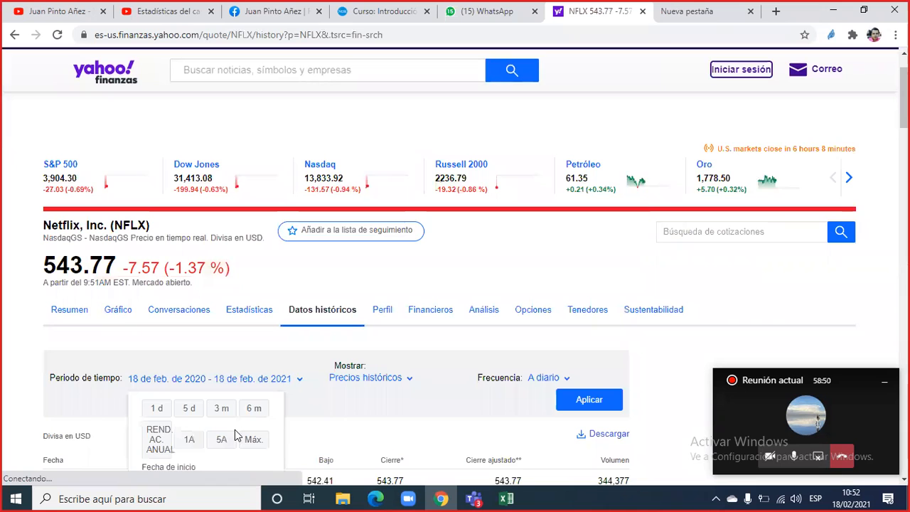
pyautogui.click(223, 439)
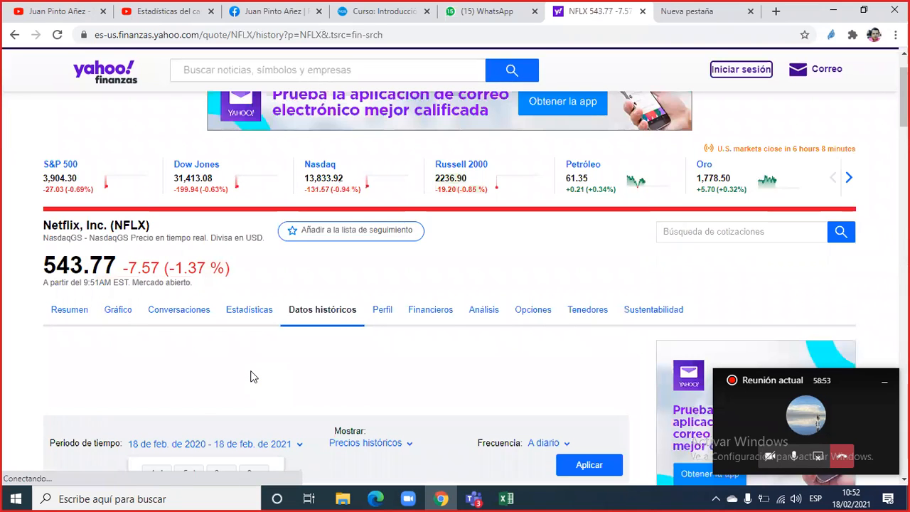
pyautogui.scroll(-2, 250, 377)
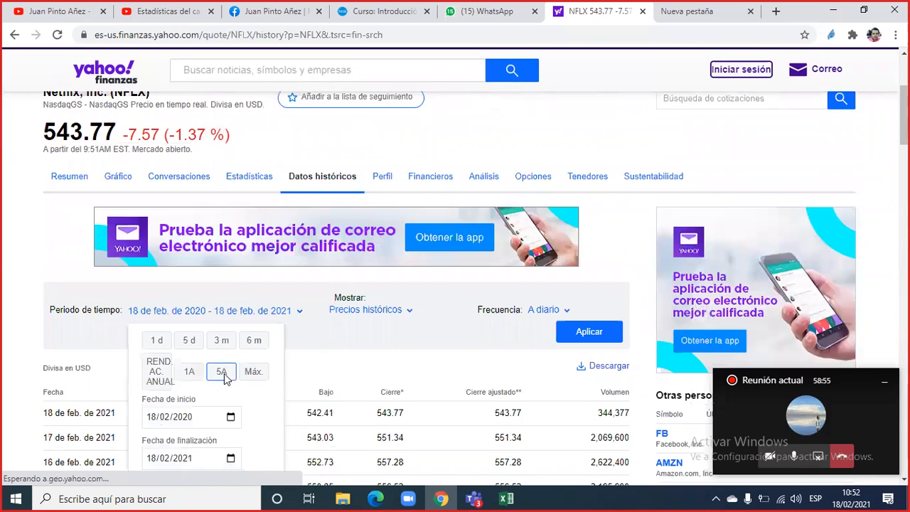
pyautogui.click(221, 371)
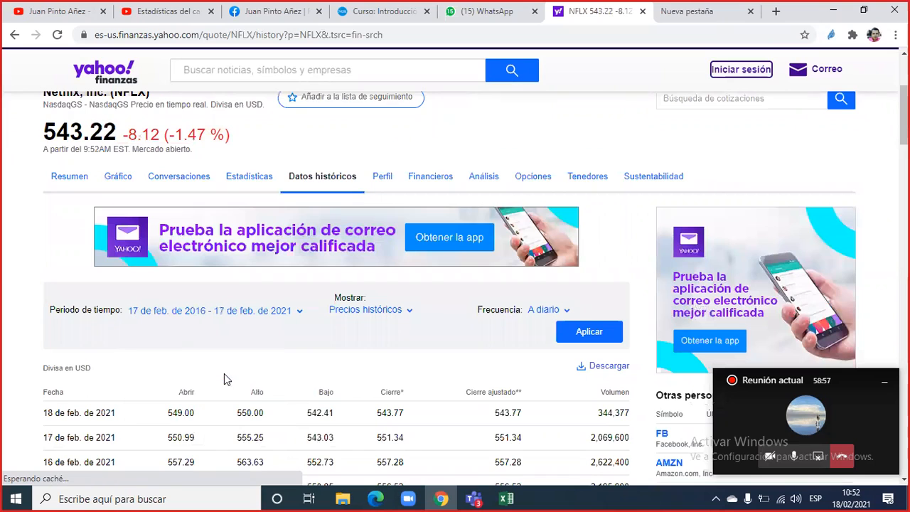
pyautogui.click(300, 313)
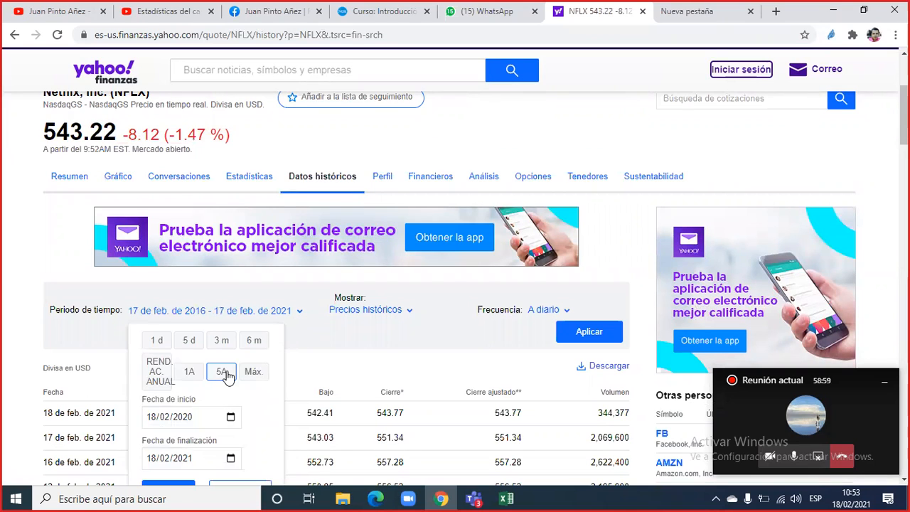
pyautogui.click(222, 371)
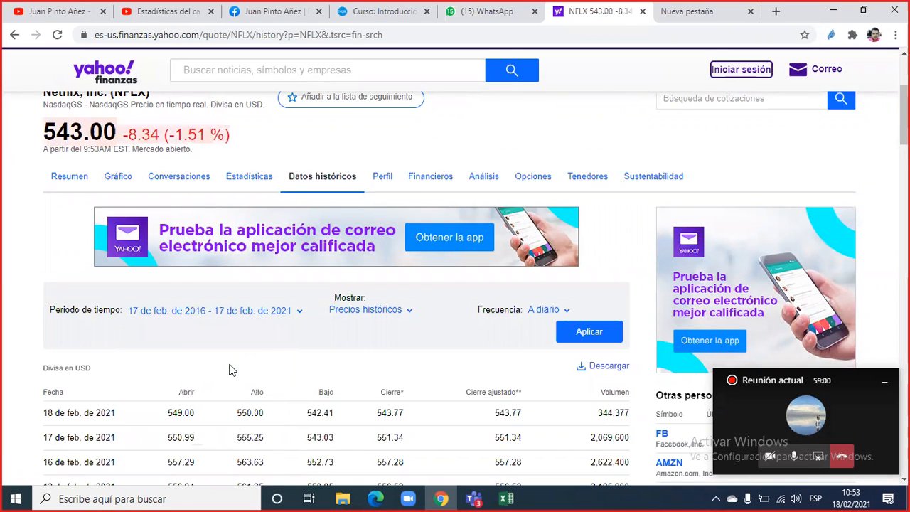
pyautogui.click(298, 312)
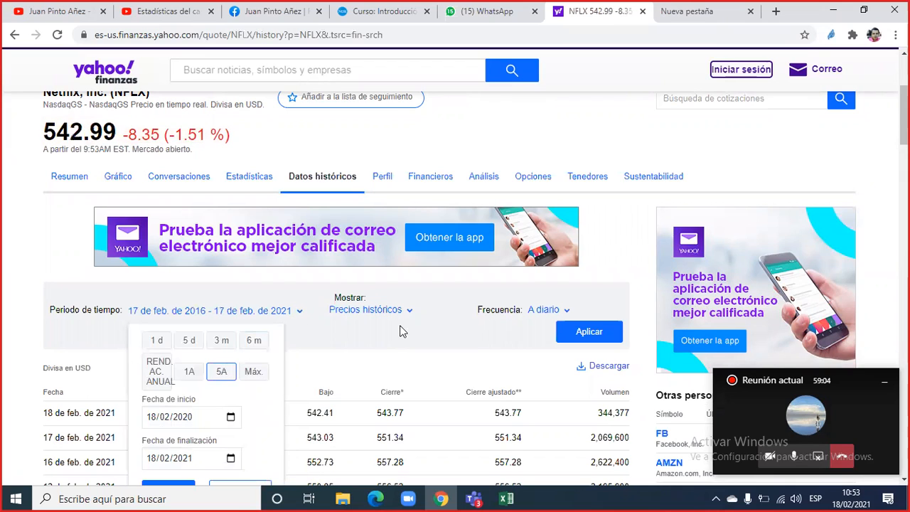
pyautogui.click(457, 327)
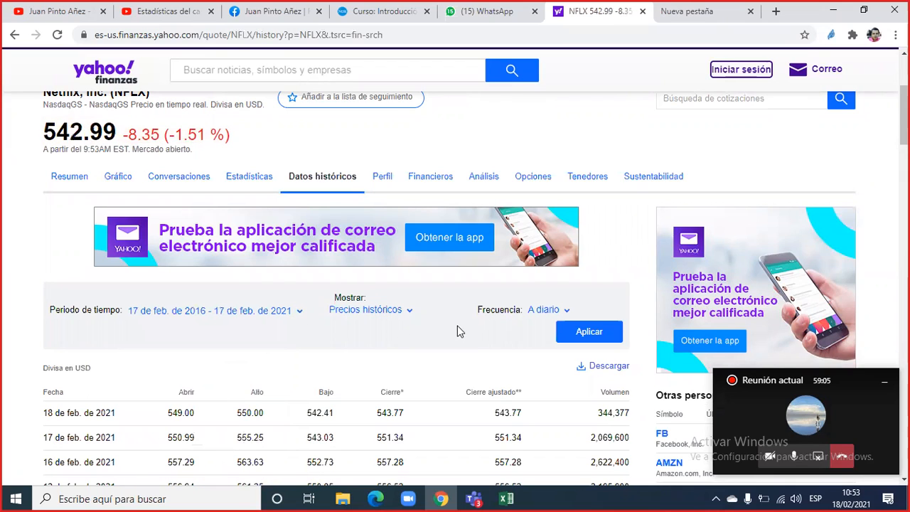
pyautogui.click(577, 333)
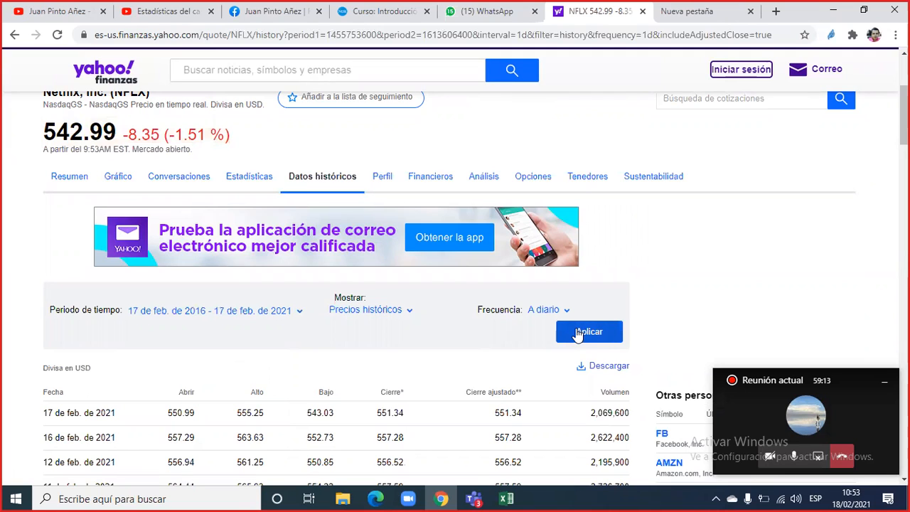
# - Download Netflix's five-year price history and open NFLX (6).csv in Excel
pyautogui.click(591, 368)
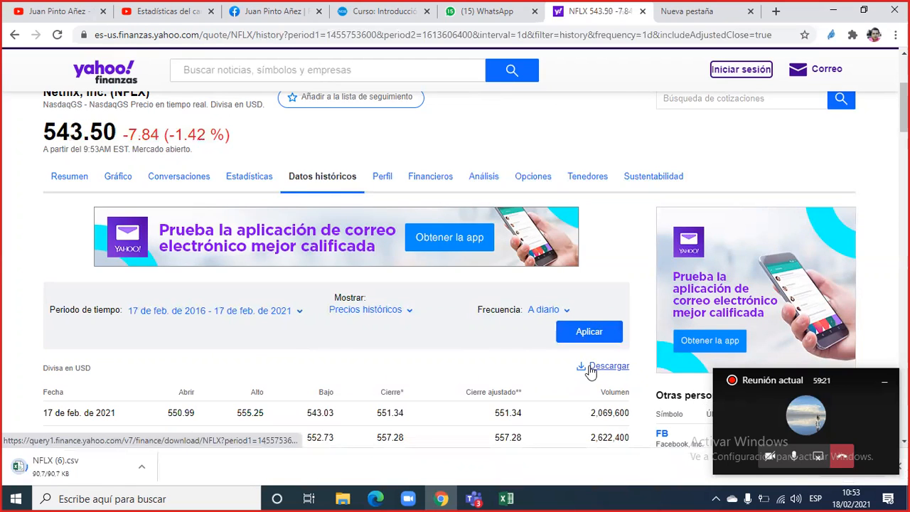
pyautogui.click(52, 466)
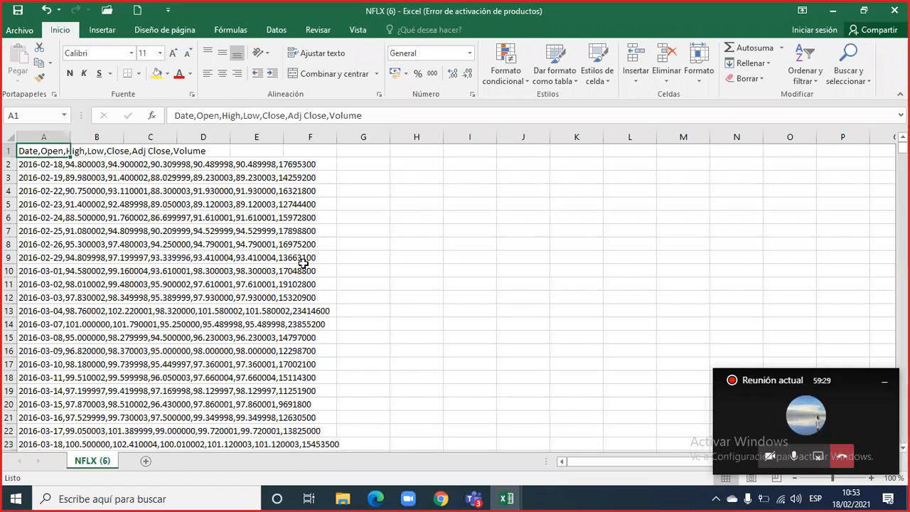
# - Split column A into separate columns with Text to Columns, using the comma delimiter and a period as decimal separator
pyautogui.click(44, 135)
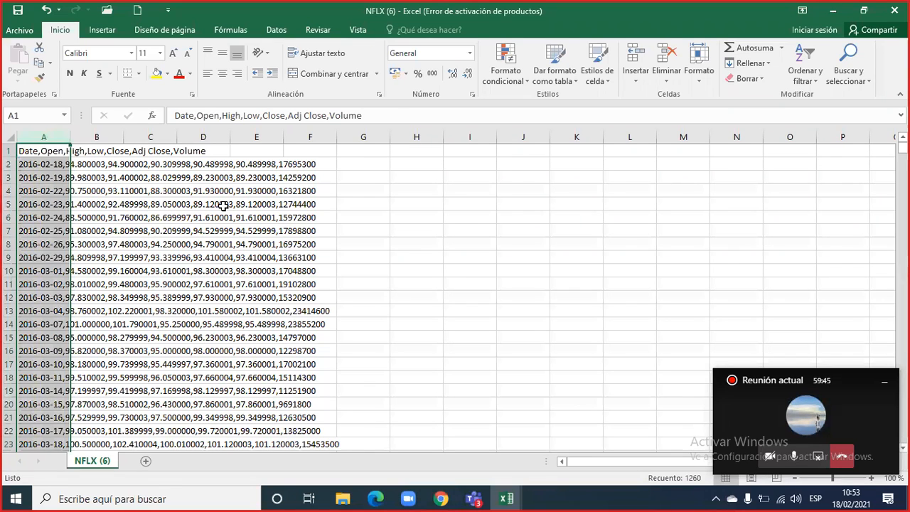
pyautogui.click(278, 34)
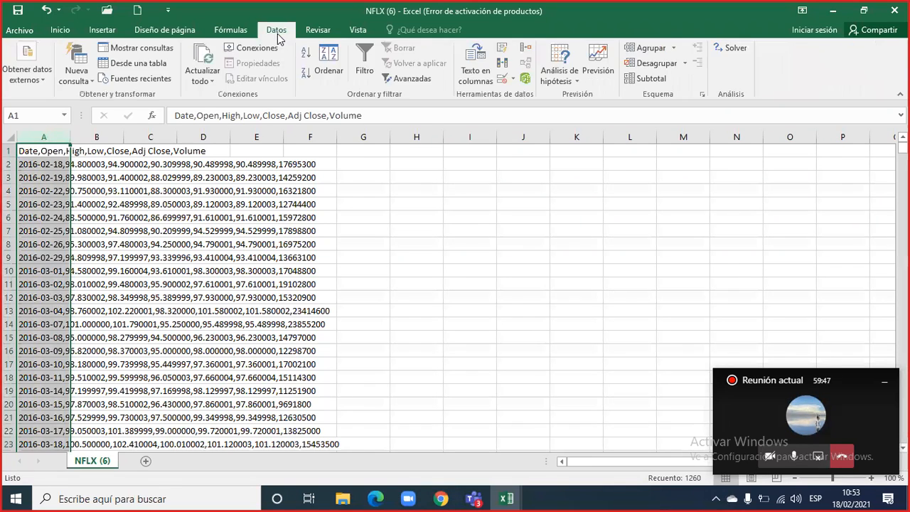
pyautogui.click(469, 78)
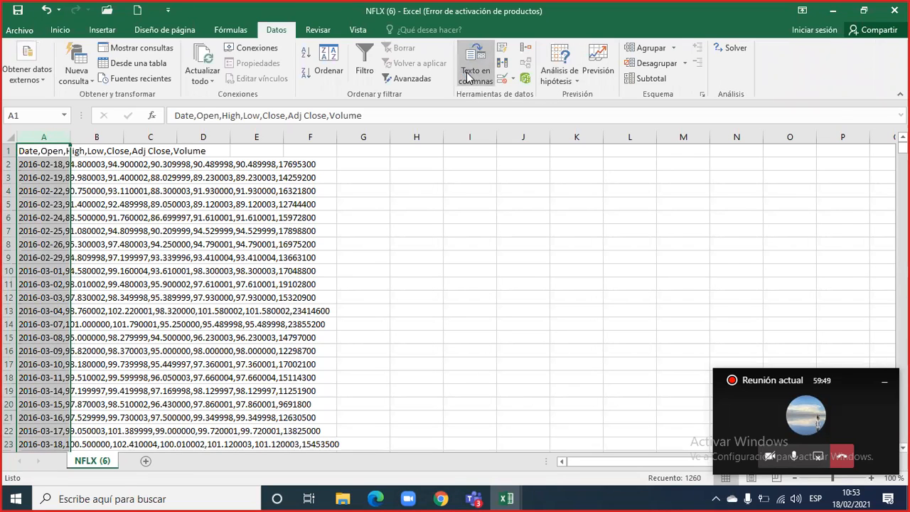
pyautogui.click(756, 269)
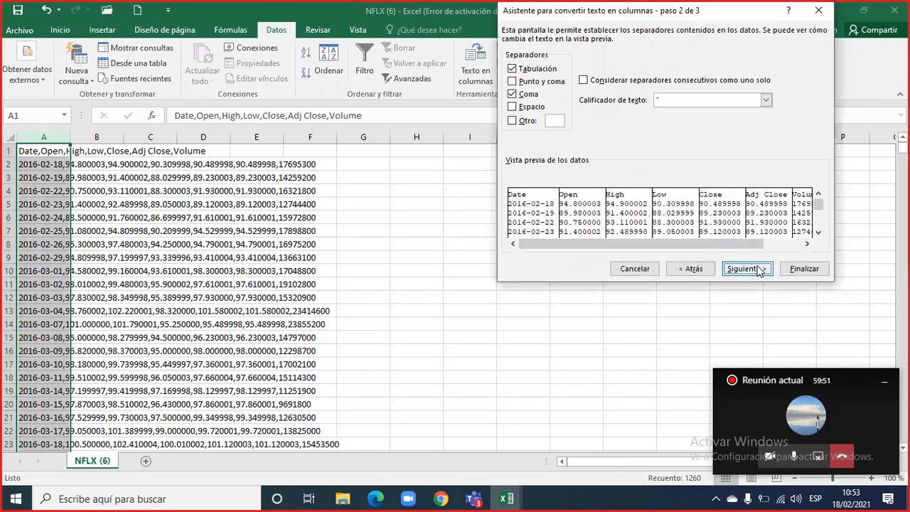
pyautogui.click(743, 269)
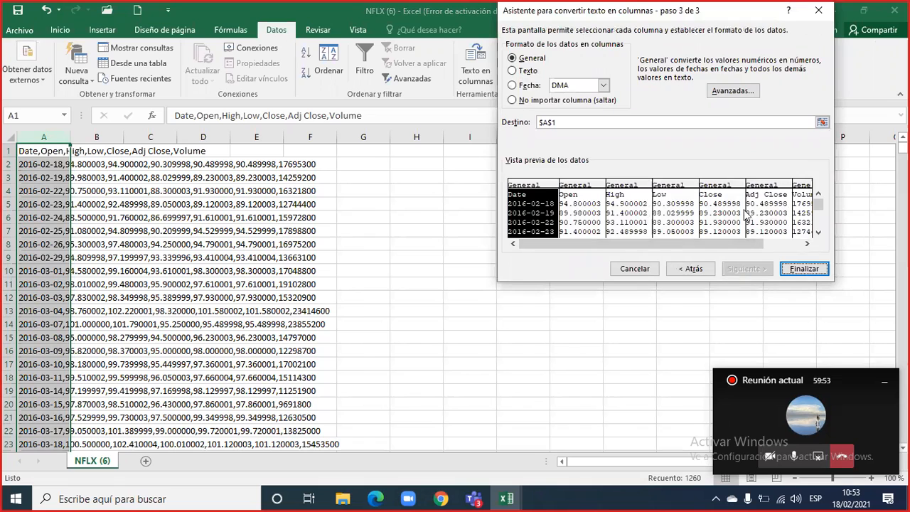
pyautogui.click(732, 91)
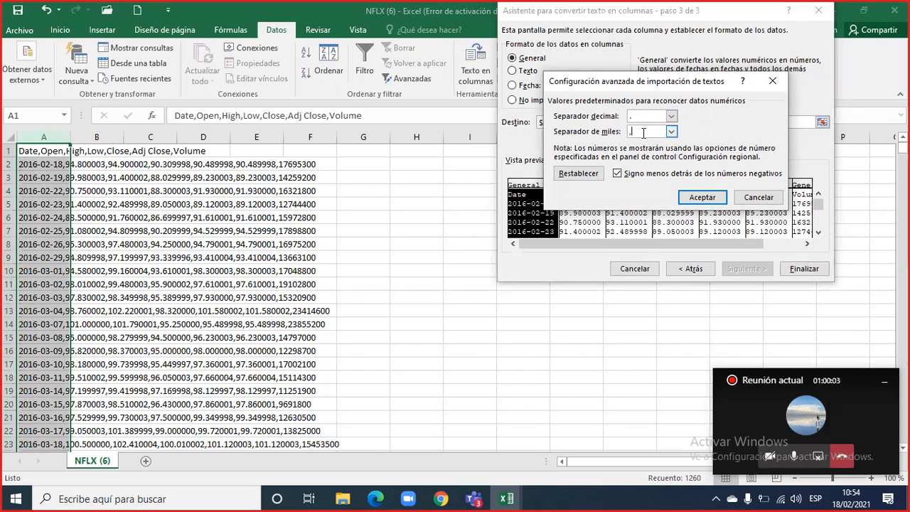
pyautogui.click(704, 198)
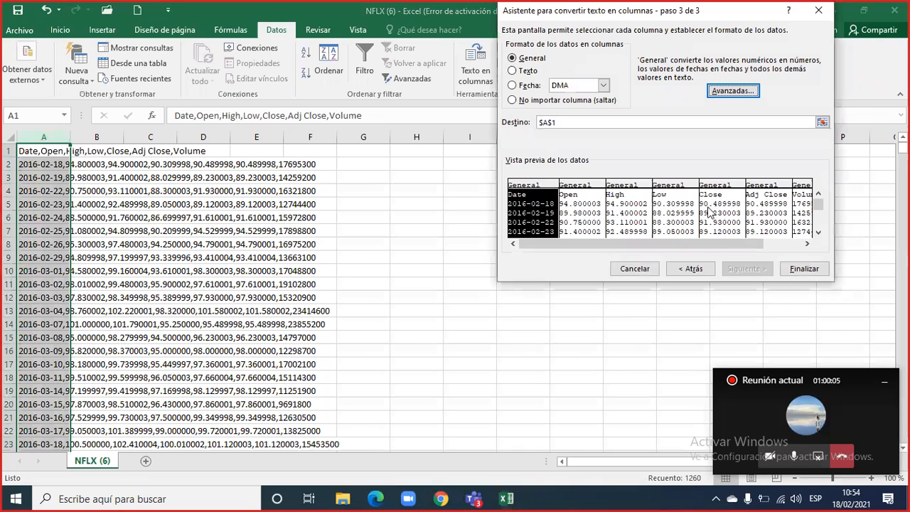
pyautogui.click(802, 269)
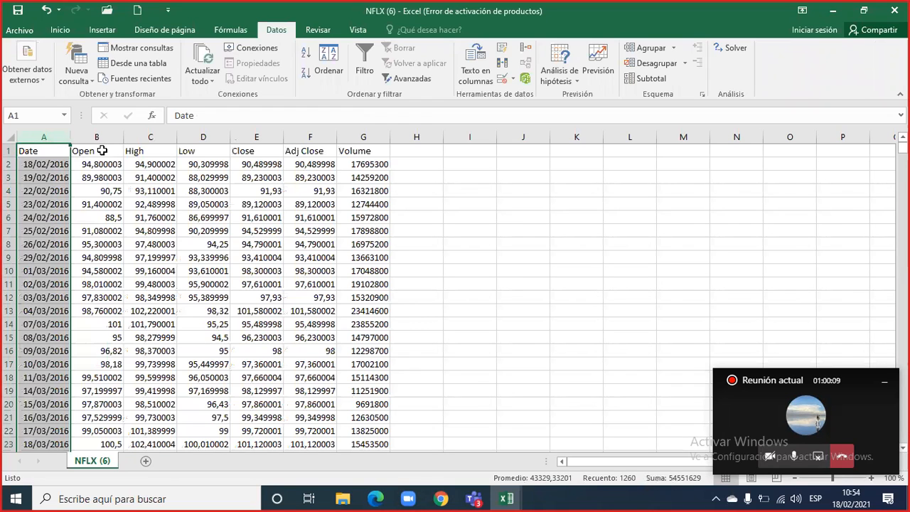
# - Delete the Open, High and Low columns and clear Adj Close and Volume, keeping only Netflix's Date and Close
pyautogui.moveTo(97, 136); pyautogui.dragTo(191, 135)
pyautogui.hotkey('ctrl', '-')
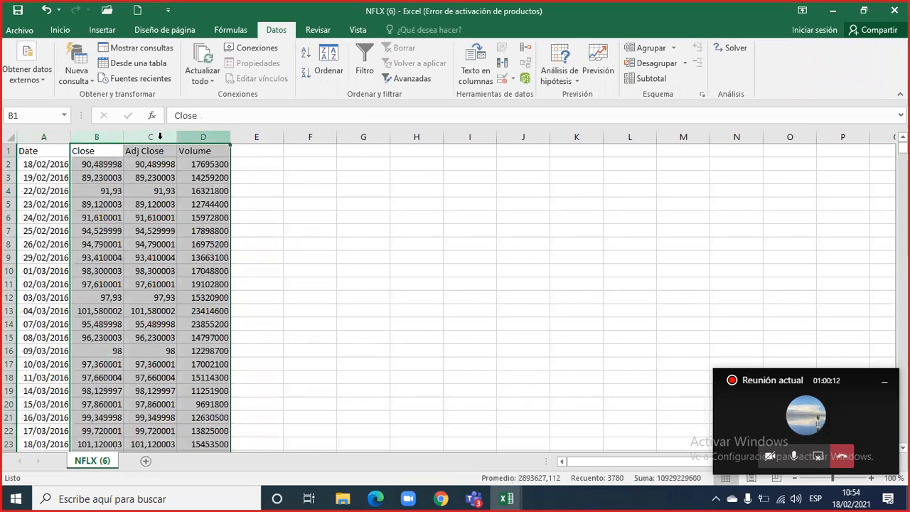
pyautogui.click(172, 137)
pyautogui.moveTo(201, 148); pyautogui.dragTo(201, 148)
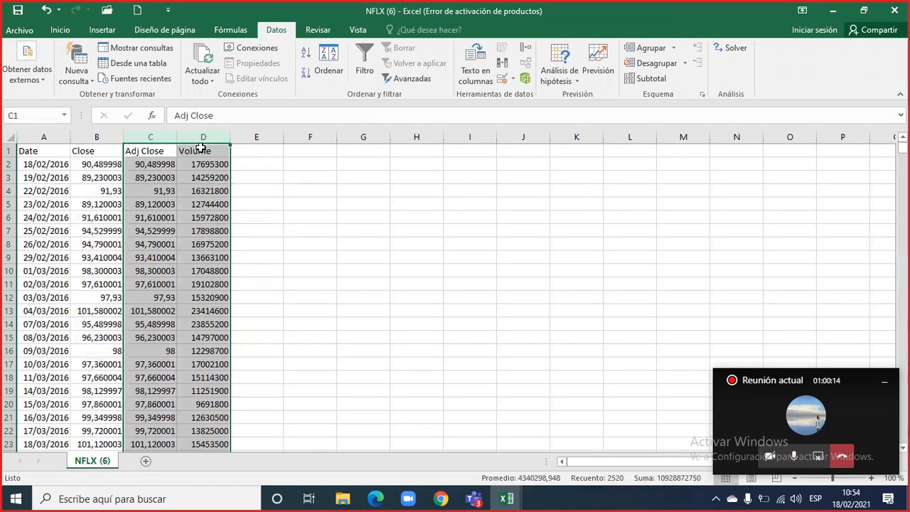
pyautogui.press('Delete')
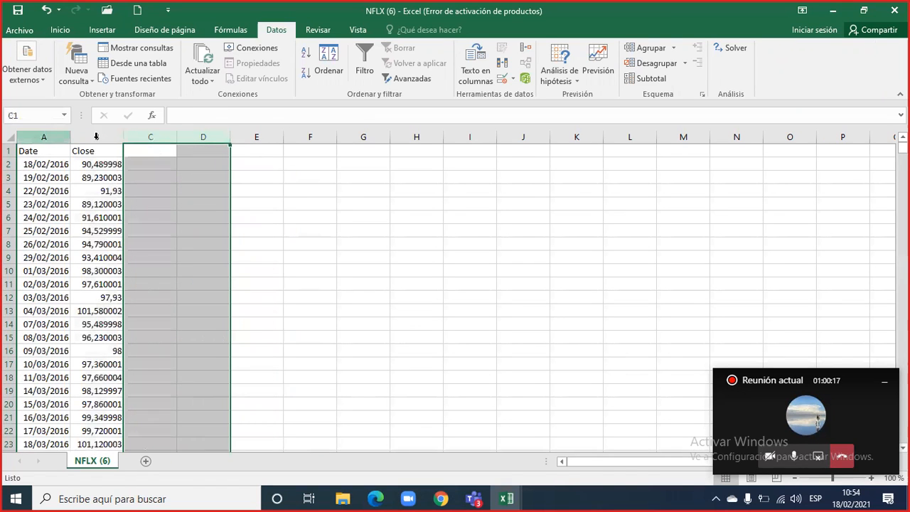
# - Try sorting Netflix's Date and Close columns by Date from newest to oldest, and undo the sort
pyautogui.moveTo(44, 136); pyautogui.dragTo(96, 137)
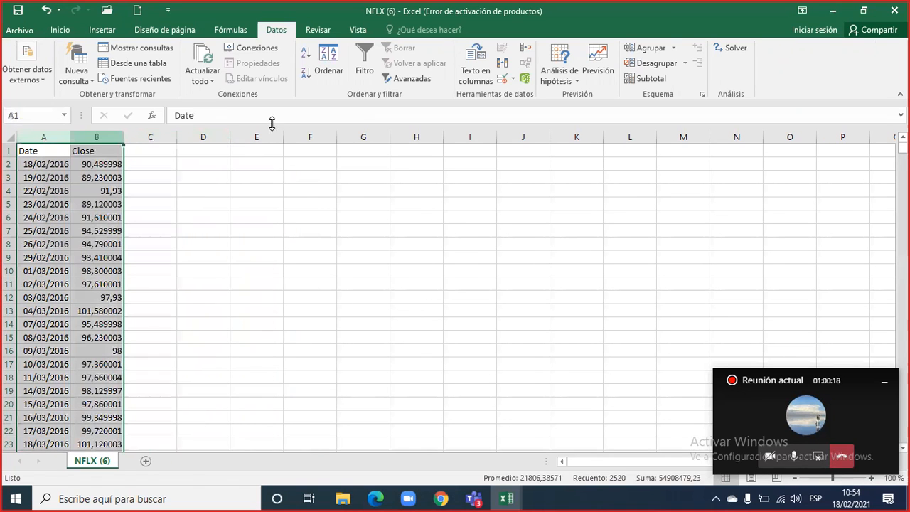
pyautogui.click(328, 71)
pyautogui.click(582, 126)
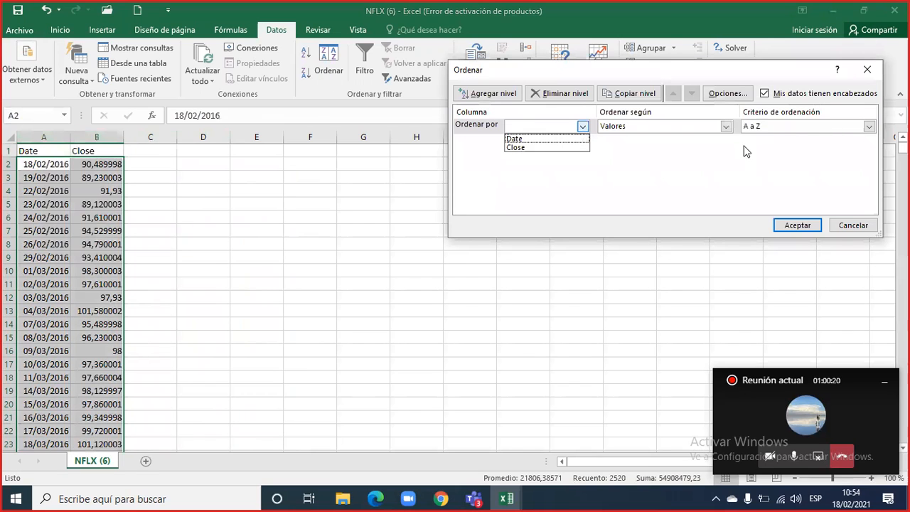
pyautogui.click(868, 126)
pyautogui.click(869, 125)
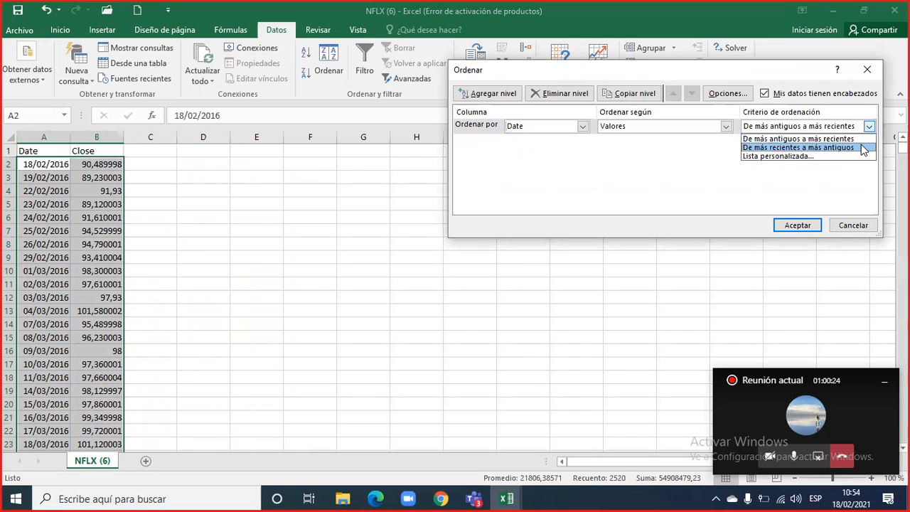
pyautogui.click(862, 148)
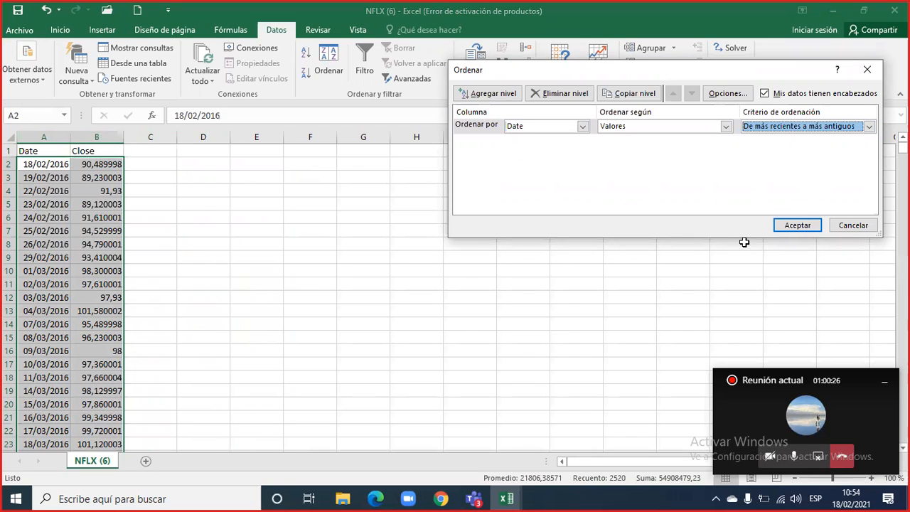
pyautogui.press('Return')
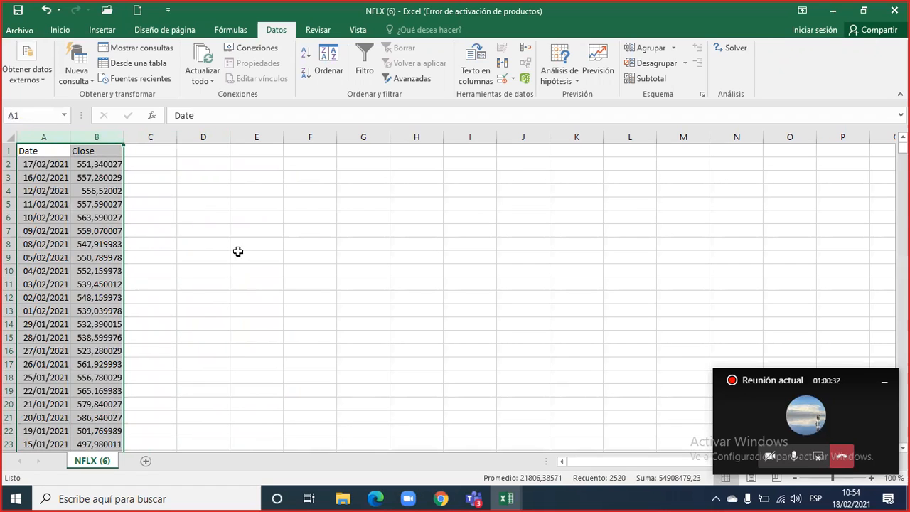
pyautogui.hotkey('ctrl', 'z')
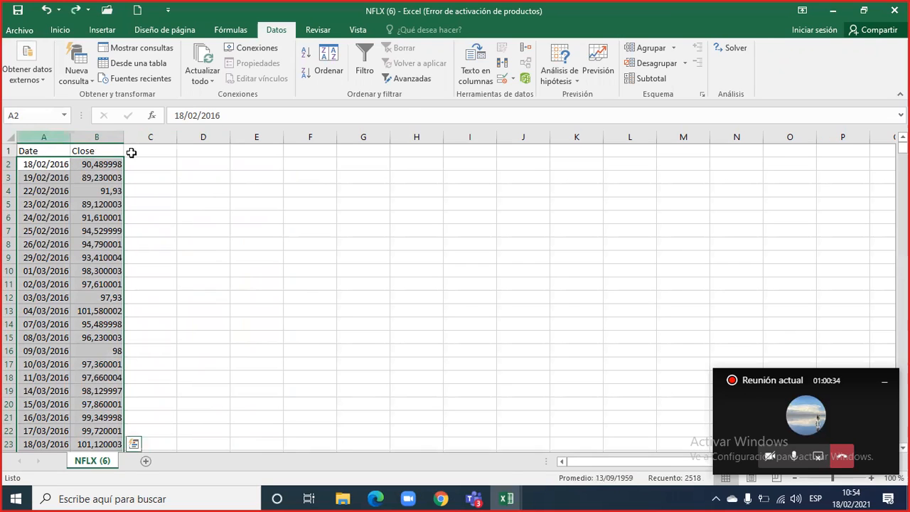
pyautogui.hotkey('ctrl', 'z')
# - Sort Netflix's Date and Close data by Date from newest to oldest
pyautogui.click(328, 67)
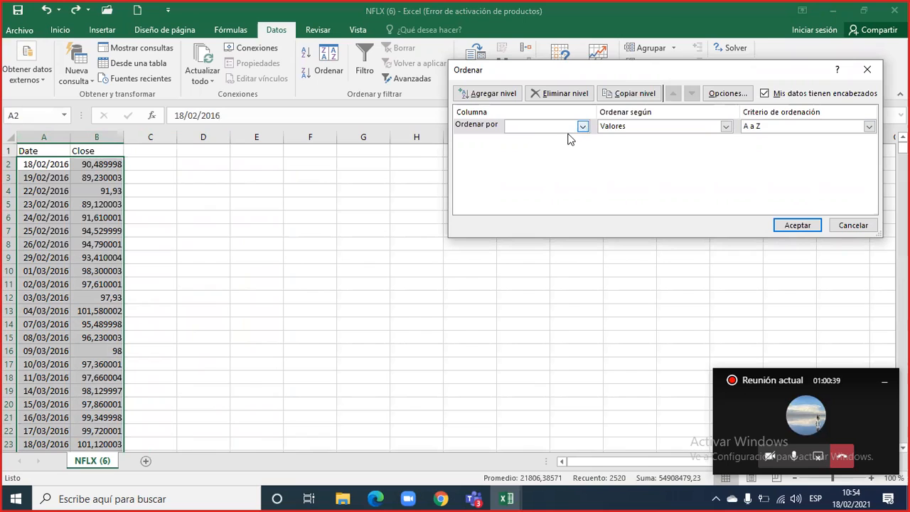
pyautogui.click(582, 126)
pyautogui.click(862, 140)
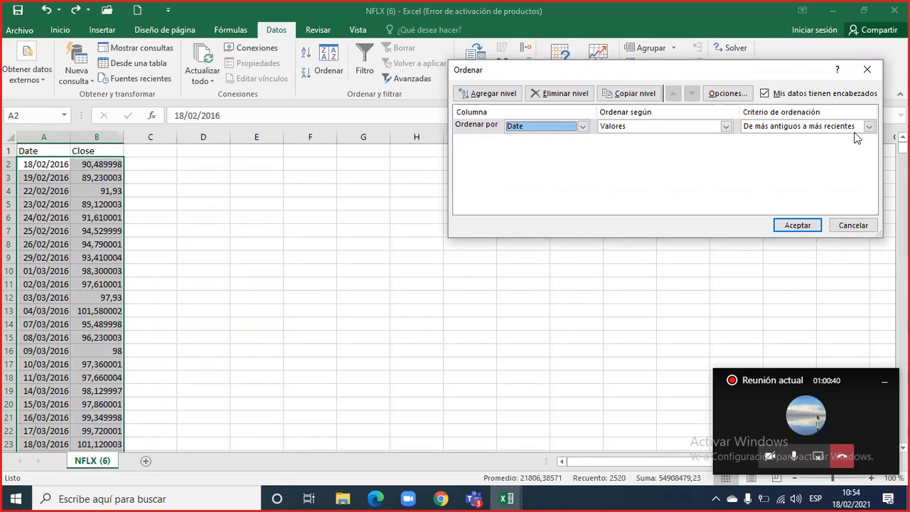
pyautogui.click(855, 131)
pyautogui.click(842, 149)
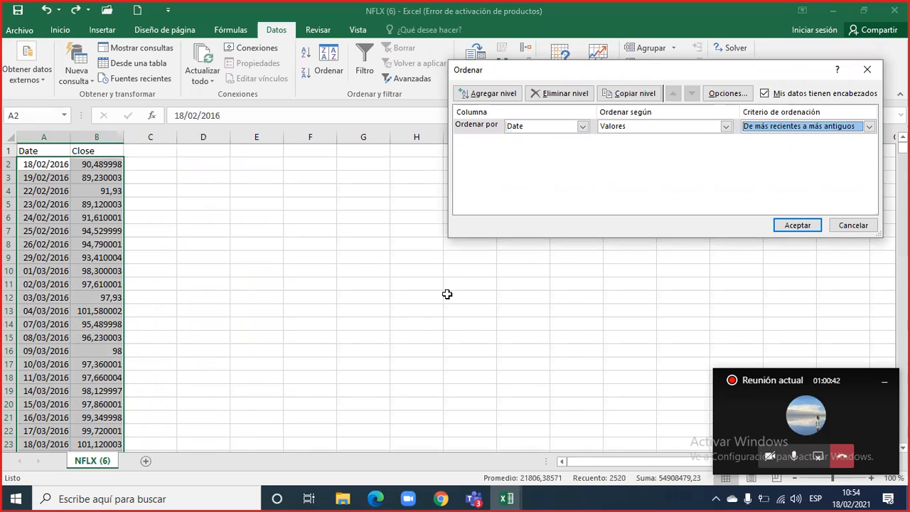
pyautogui.press('Return')
# - Copy Netflix's Close column into column D of Hoja3 in Libro1 and rename its header to NFLX
pyautogui.click(99, 139)
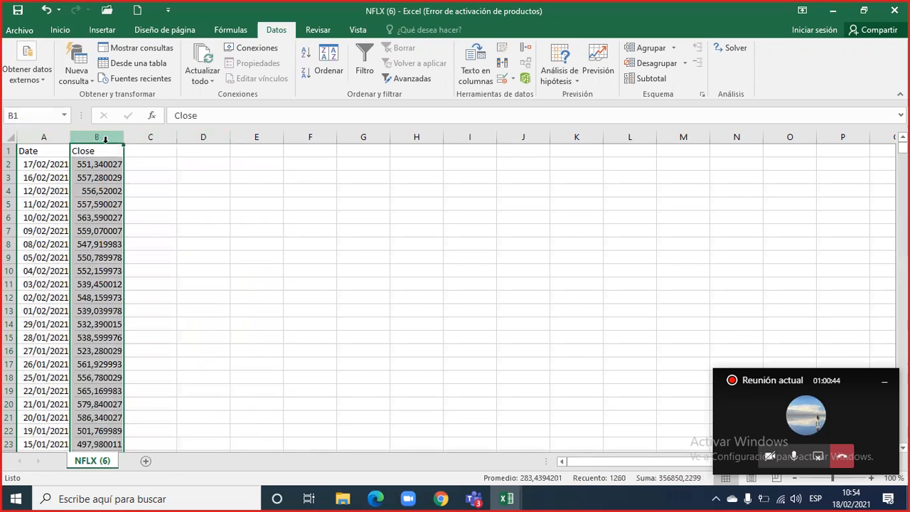
pyautogui.hotkey('ctrl', 'c')
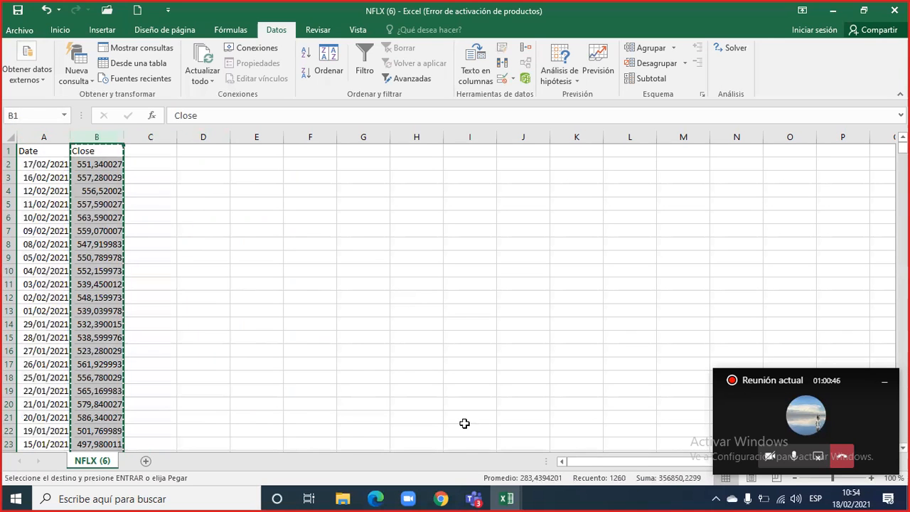
pyautogui.click(513, 498)
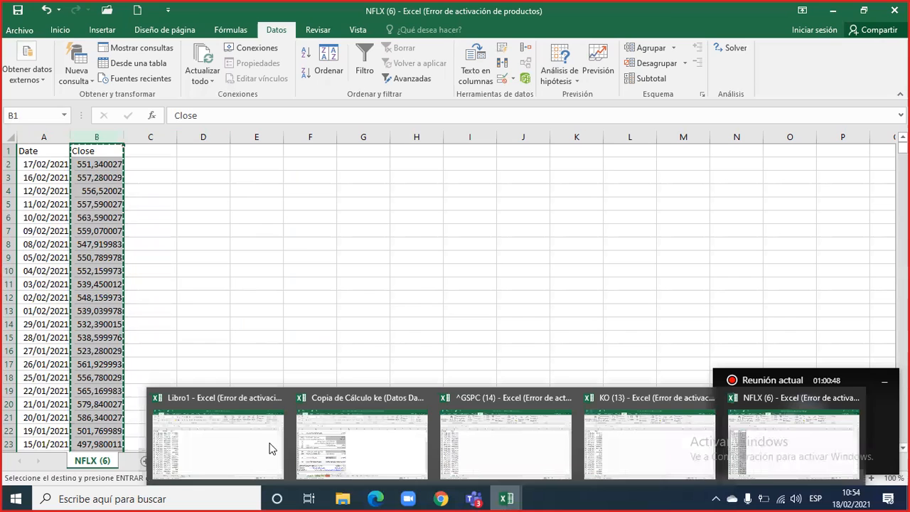
pyautogui.click(218, 441)
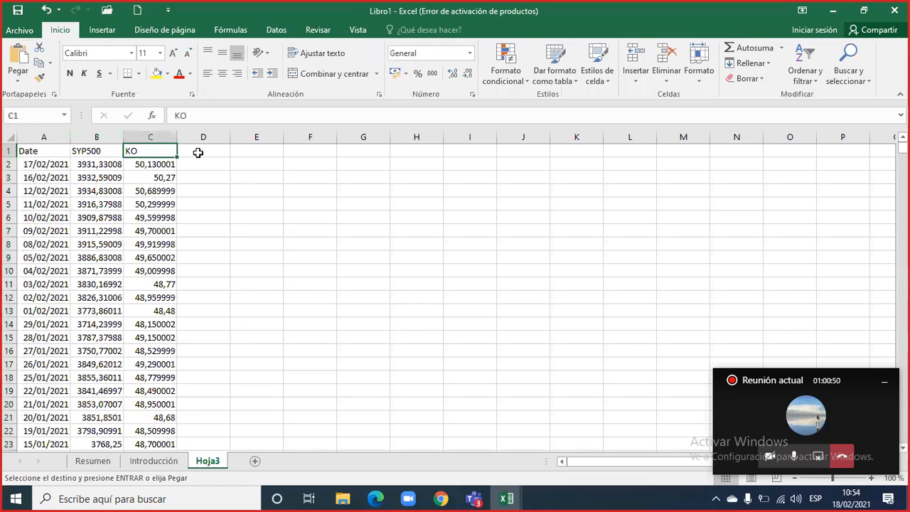
pyautogui.click(198, 153)
pyautogui.hotkey('ctrl', 'v')
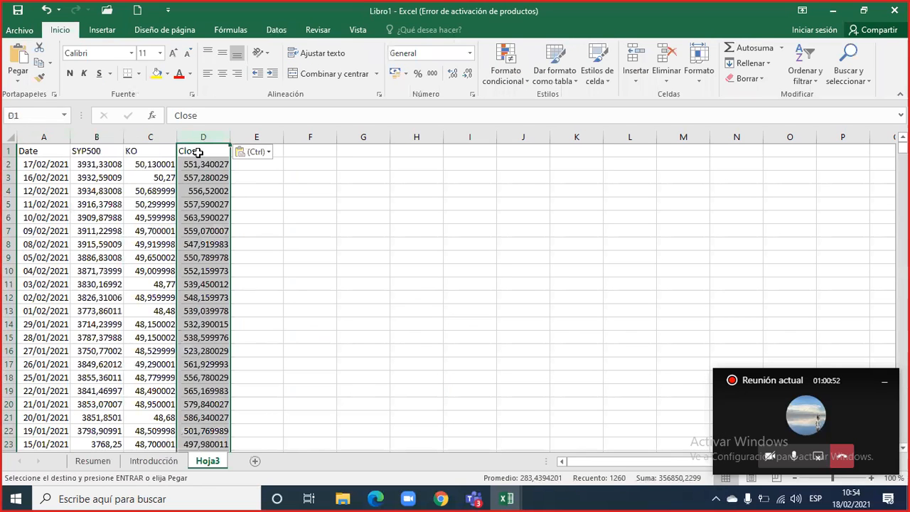
pyautogui.click(198, 151)
pyautogui.write('NFLX')
pyautogui.press('Return')
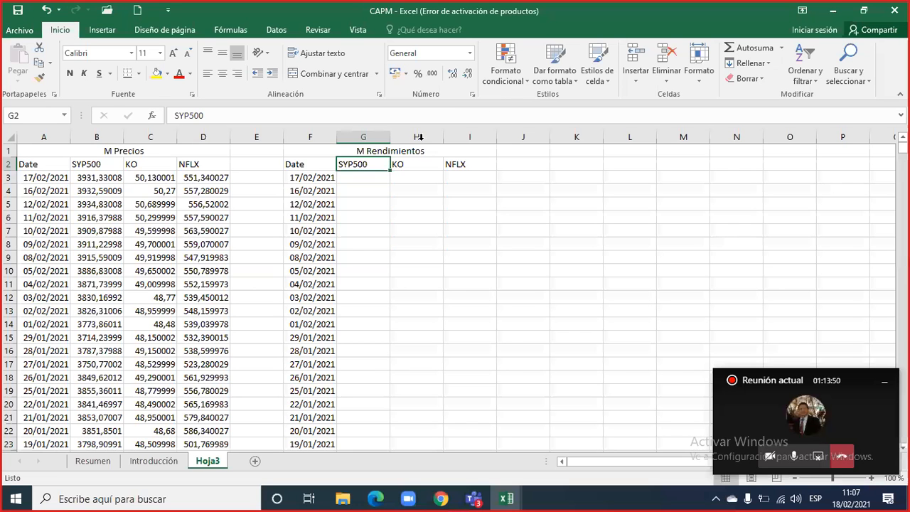
# - Format the 17/02/2021 S&P 500 price in B3 as a number with five decimals
pyautogui.click(374, 213)
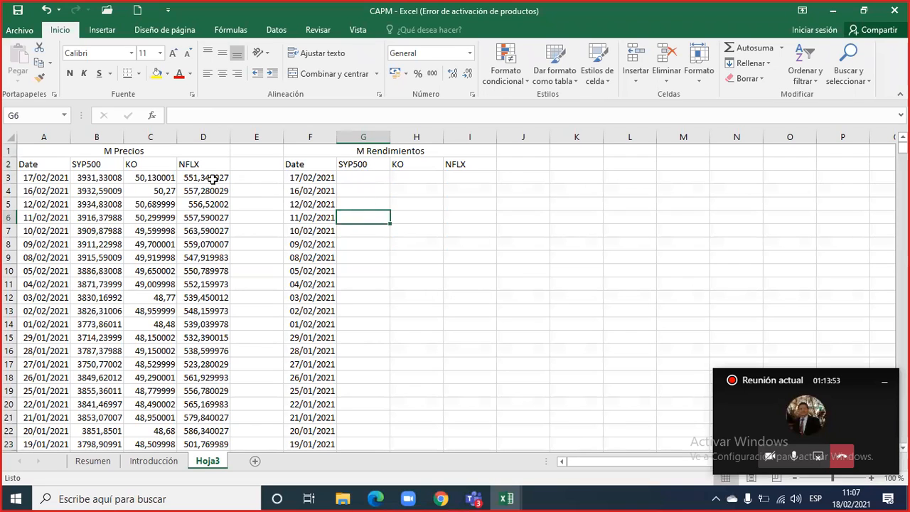
pyautogui.click(112, 178)
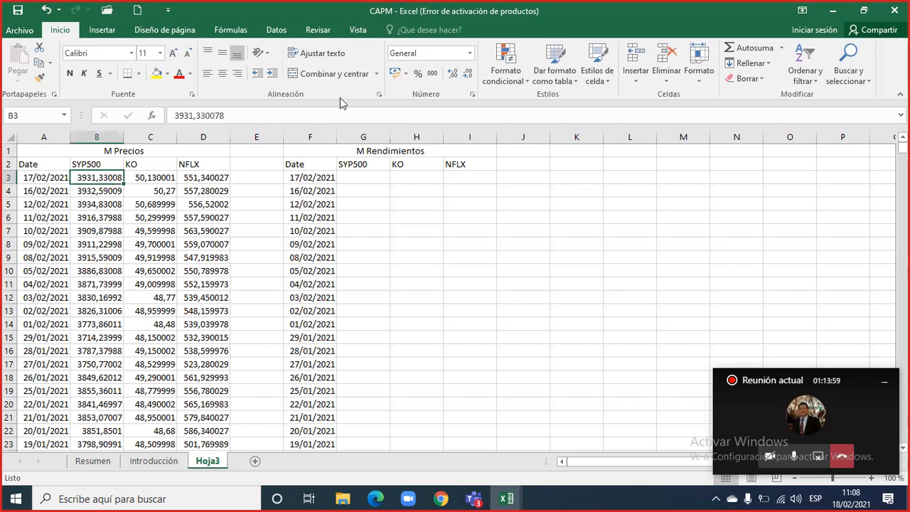
pyautogui.click(453, 75)
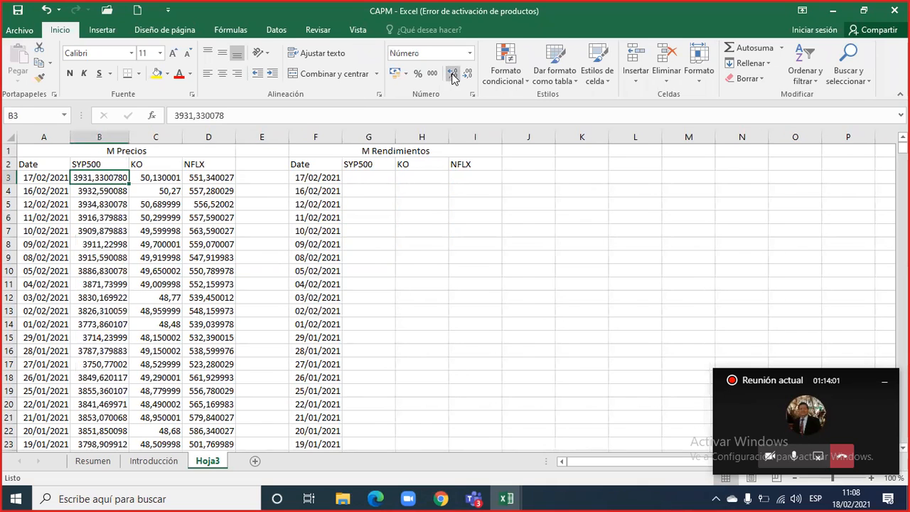
pyautogui.click(468, 74)
pyautogui.click(468, 74)
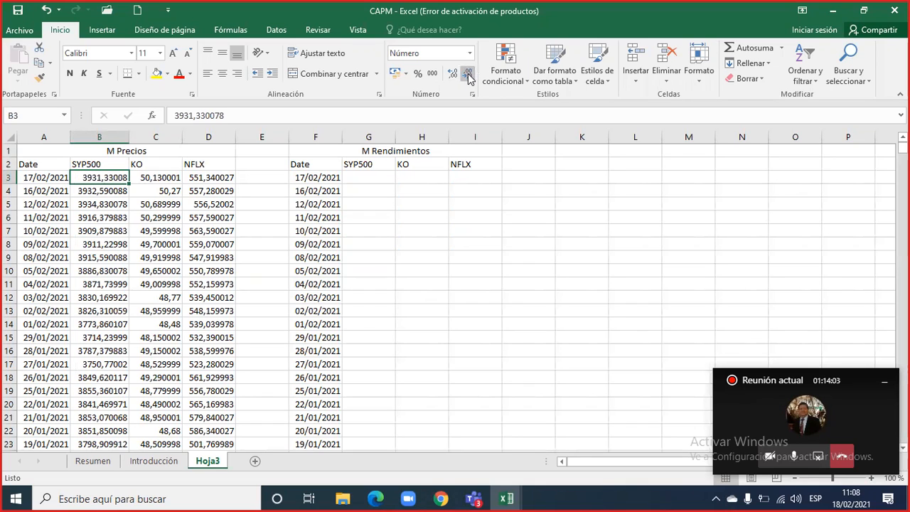
pyautogui.click(469, 75)
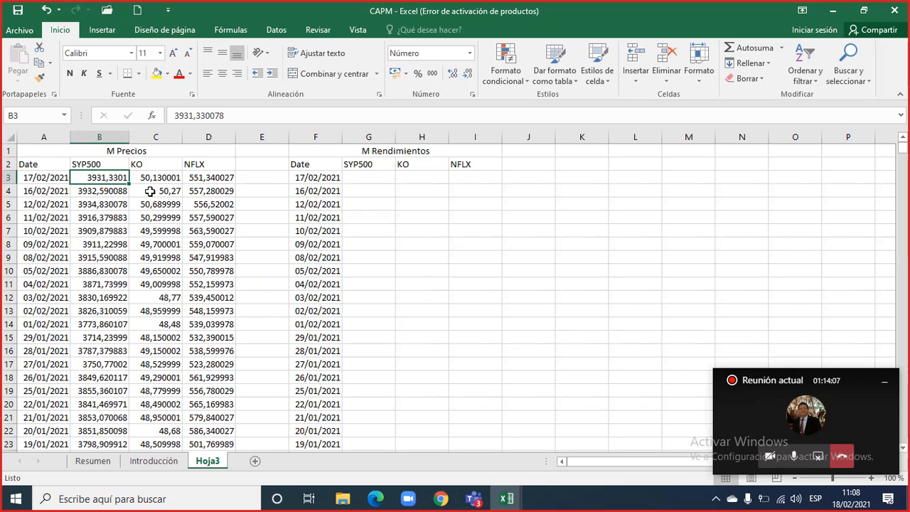
pyautogui.click(453, 73)
pyautogui.click(355, 174)
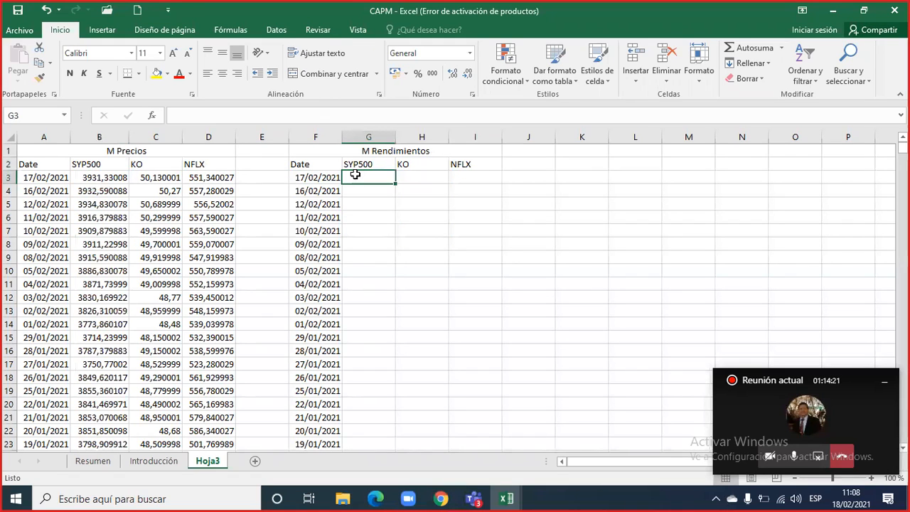
pyautogui.write('=(')
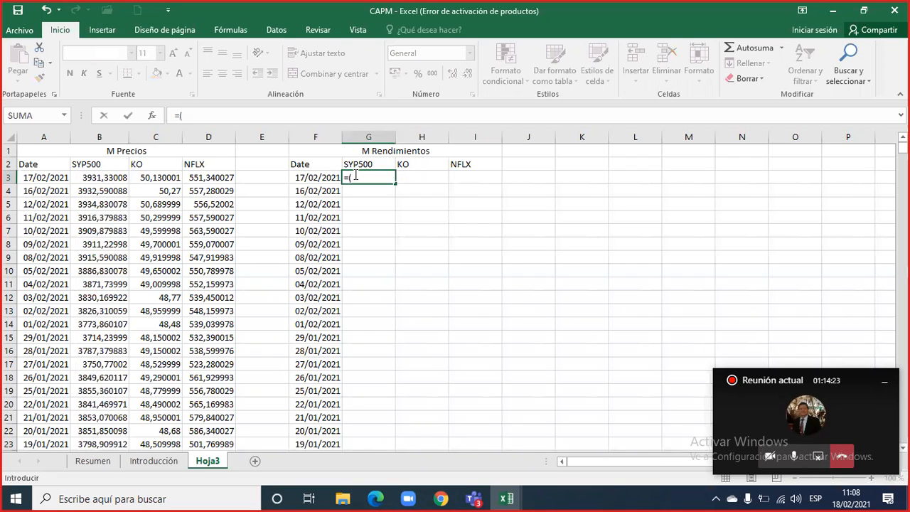
pyautogui.press('Left')
pyautogui.press('Left')
pyautogui.press('Left')
pyautogui.press('Left')
pyautogui.press('Left')
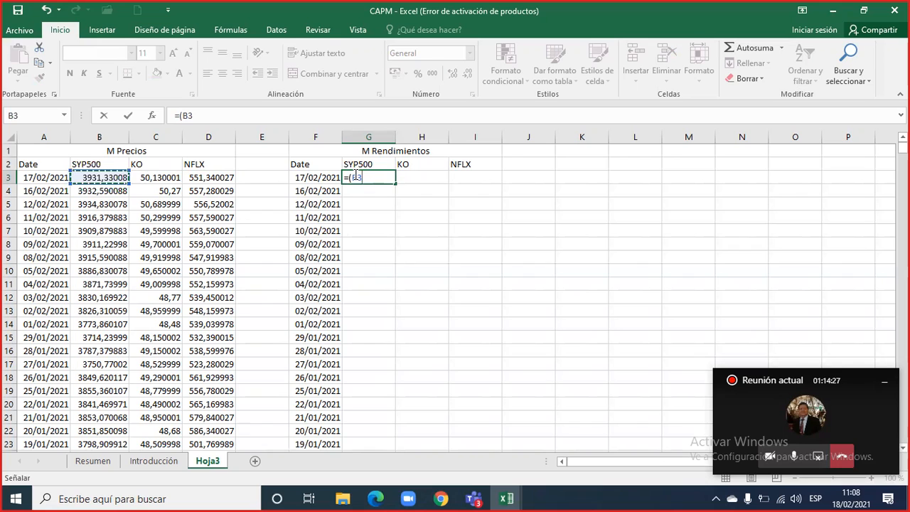
pyautogui.write('-')
pyautogui.press('Left')
pyautogui.press('Left')
pyautogui.press('Left')
pyautogui.press('Left')
pyautogui.press('Down')
pyautogui.press('Left')
pyautogui.write(')')
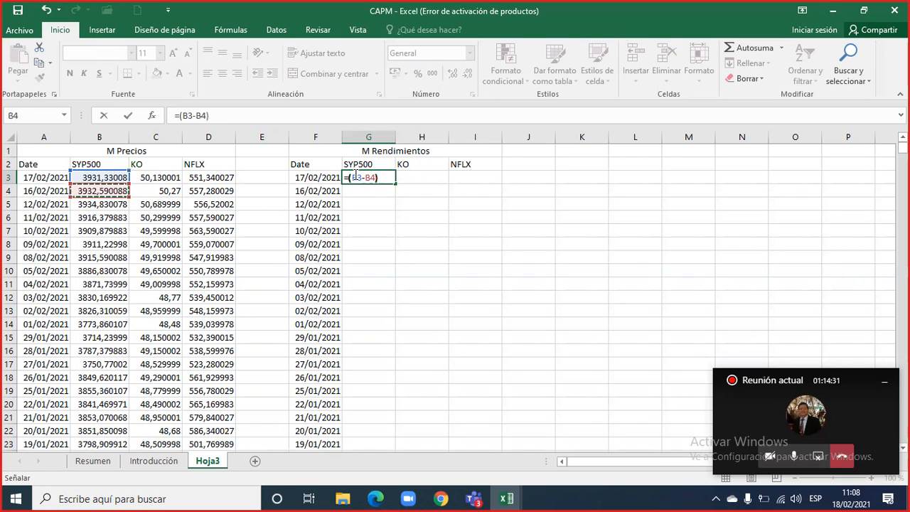
pyautogui.write('/')
pyautogui.press('Left')
pyautogui.press('Left')
pyautogui.press('Left')
pyautogui.press('Left')
pyautogui.press('Left')
pyautogui.press('Down')
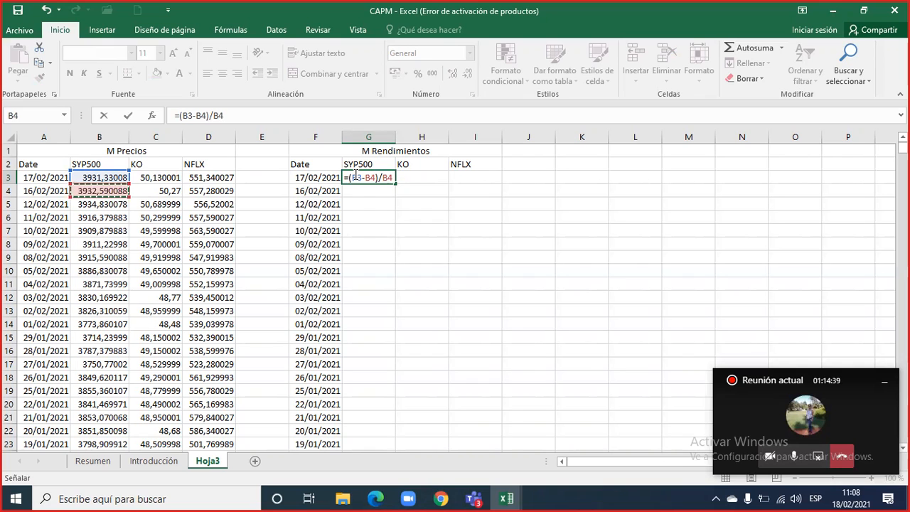
pyautogui.press('Escape')
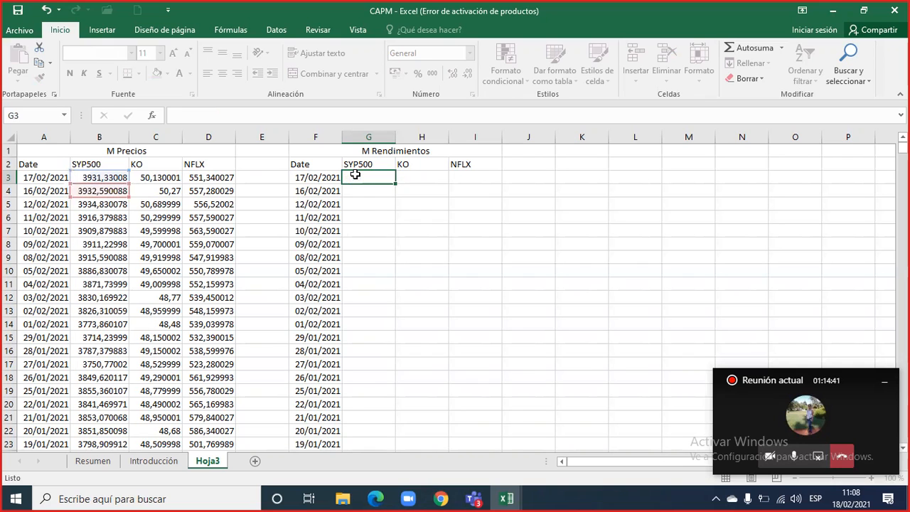
pyautogui.write('=(')
pyautogui.press('Left')
pyautogui.press('Left')
pyautogui.press('Left')
pyautogui.press('Left')
pyautogui.press('Left')
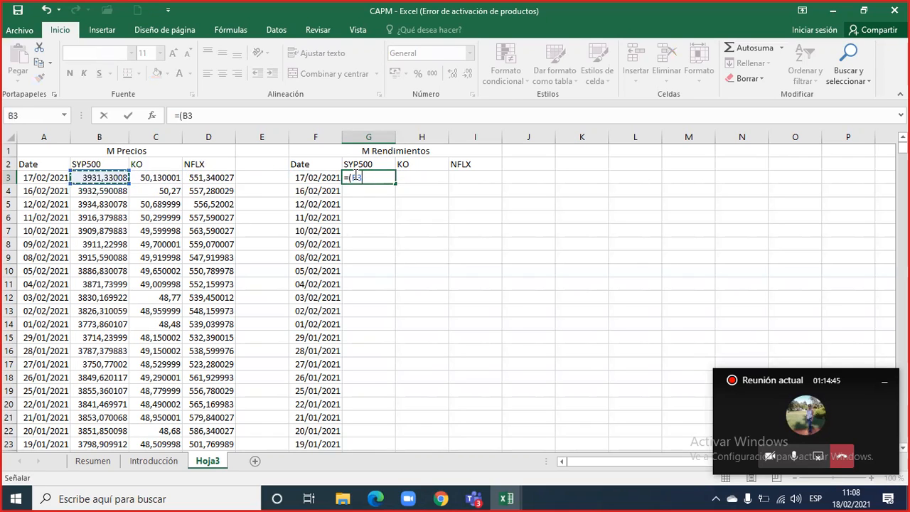
pyautogui.write('-')
pyautogui.press('Left')
pyautogui.press('Left')
pyautogui.press('Left')
pyautogui.press('Left')
pyautogui.press('Left')
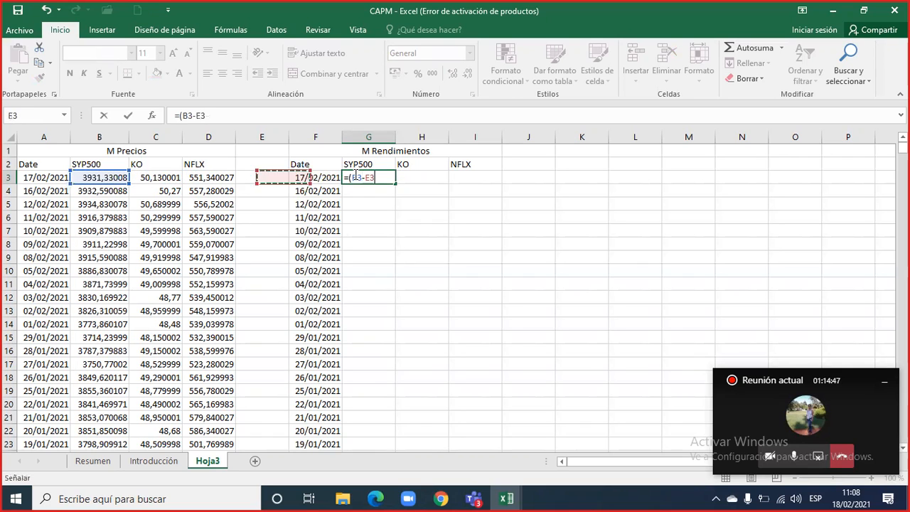
pyautogui.press('Down')
pyautogui.write(')/')
pyautogui.press('Left')
pyautogui.press('Left')
pyautogui.press('Left')
pyautogui.press('Left')
pyautogui.press('Left')
pyautogui.press('Down')
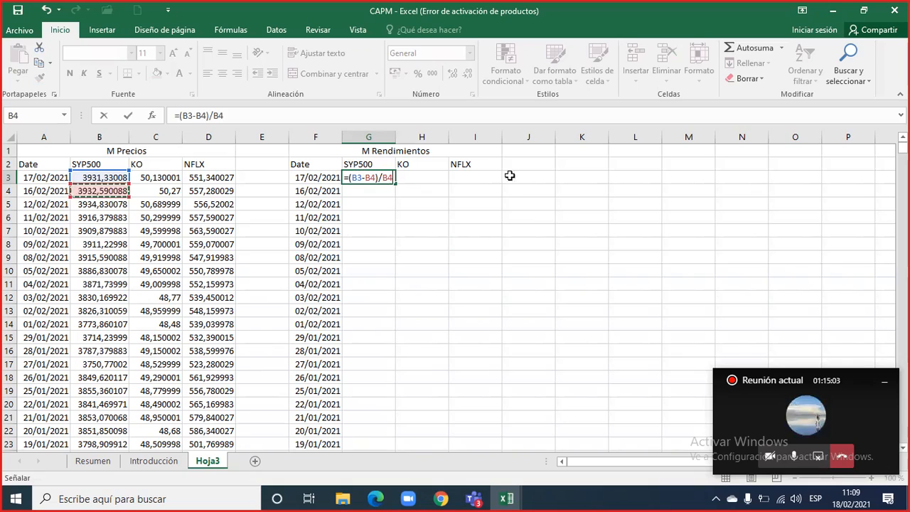
pyautogui.press('Escape')
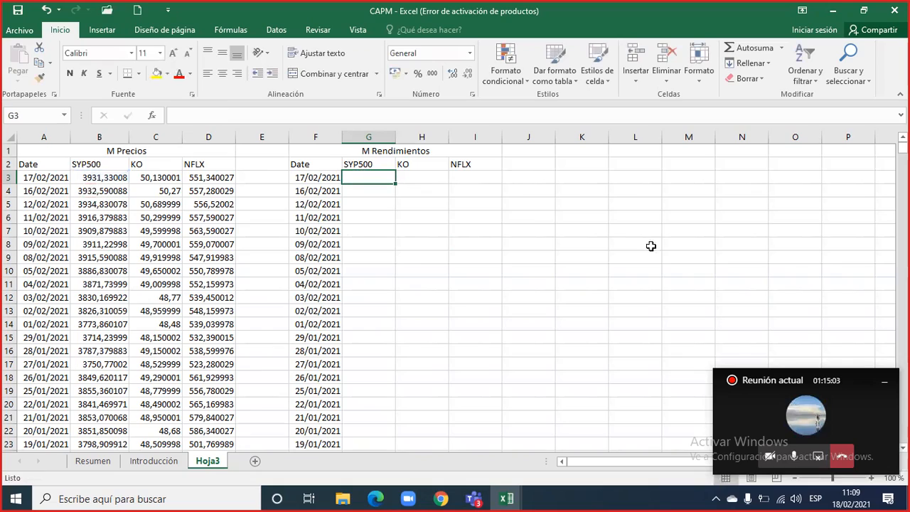
# - Calculate the S&P 500 return for 17/02/2021 in G3 with the formula =(B3-B4)/B4
pyautogui.click(871, 477)
pyautogui.click(870, 477)
pyautogui.click(871, 478)
pyautogui.click(871, 478)
pyautogui.scroll(1, 512, 235)
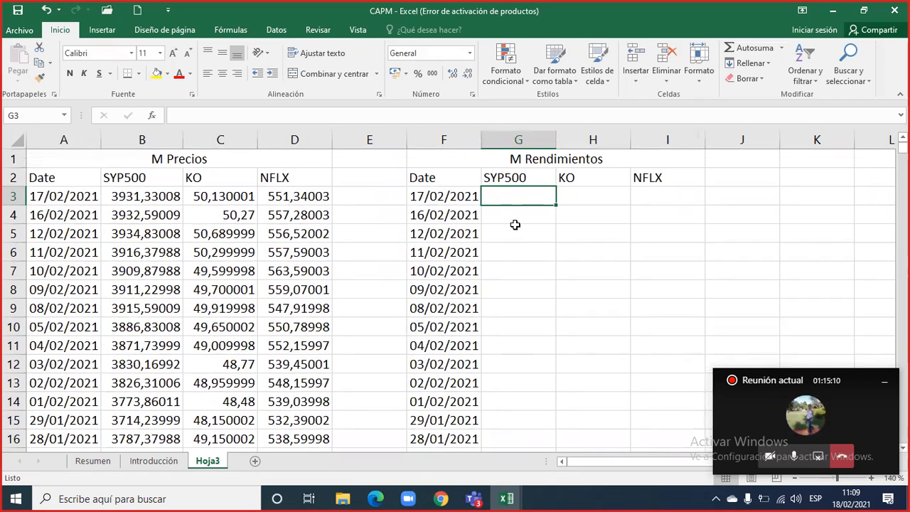
pyautogui.write('=(')
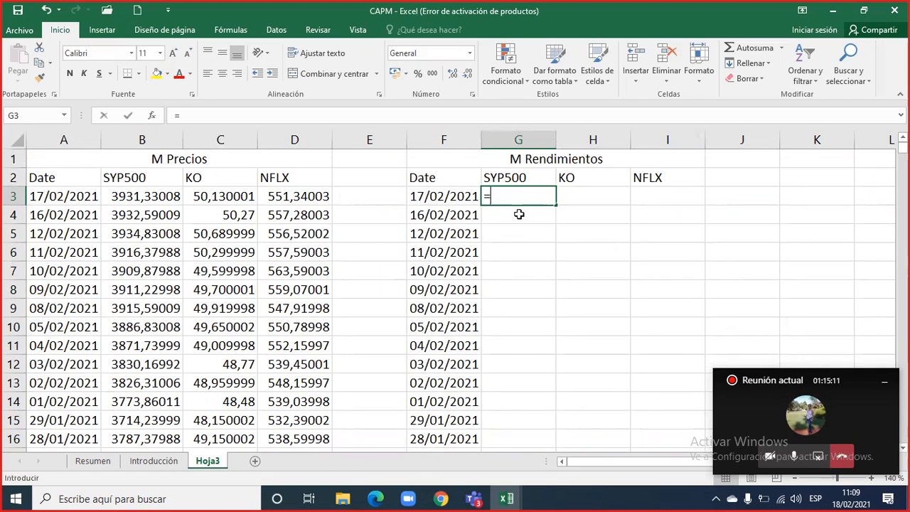
pyautogui.press('Left')
pyautogui.press('Left')
pyautogui.press('Left')
pyautogui.press('Left')
pyautogui.press('Left')
pyautogui.write('-')
pyautogui.press('Left')
pyautogui.press('Left')
pyautogui.press('Left')
pyautogui.press('Left')
pyautogui.press('Left')
pyautogui.press('Down')
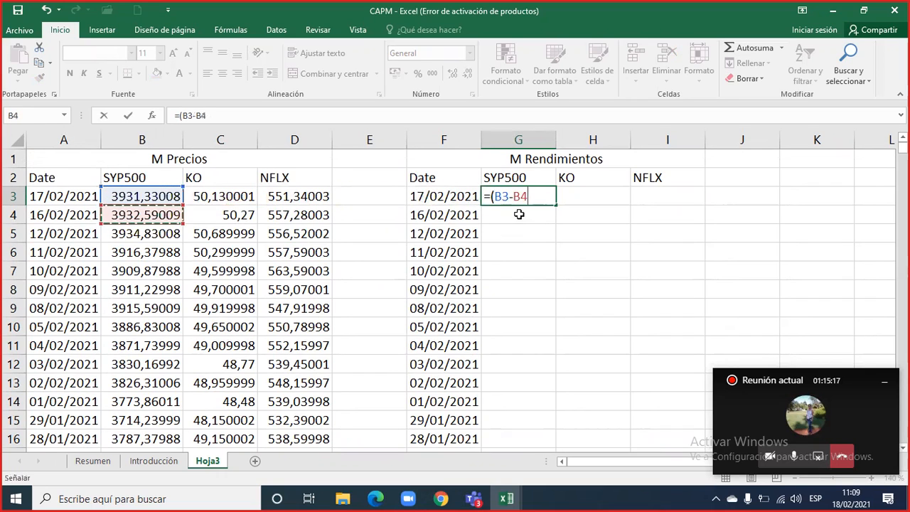
pyautogui.write(')/')
pyautogui.press('Left')
pyautogui.press('Left')
pyautogui.press('Left')
pyautogui.press('Left')
pyautogui.press('Left')
pyautogui.press('Down')
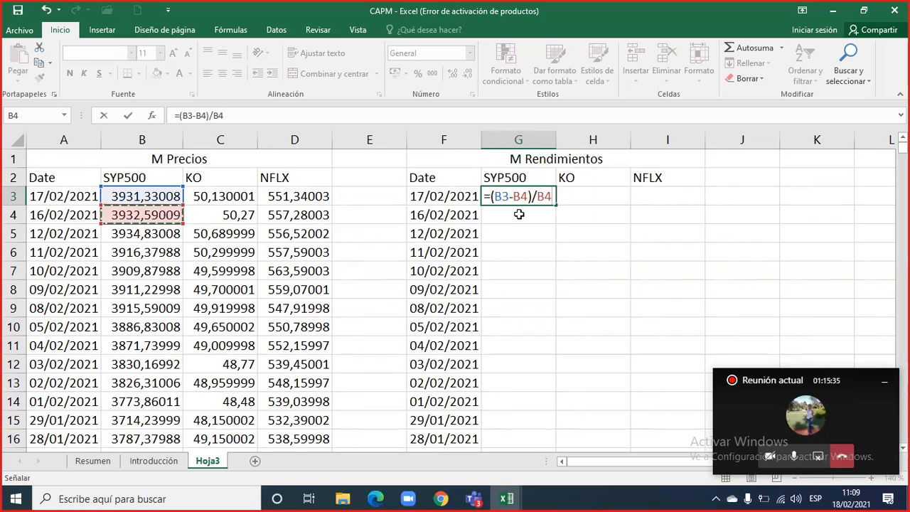
pyautogui.press('Return')
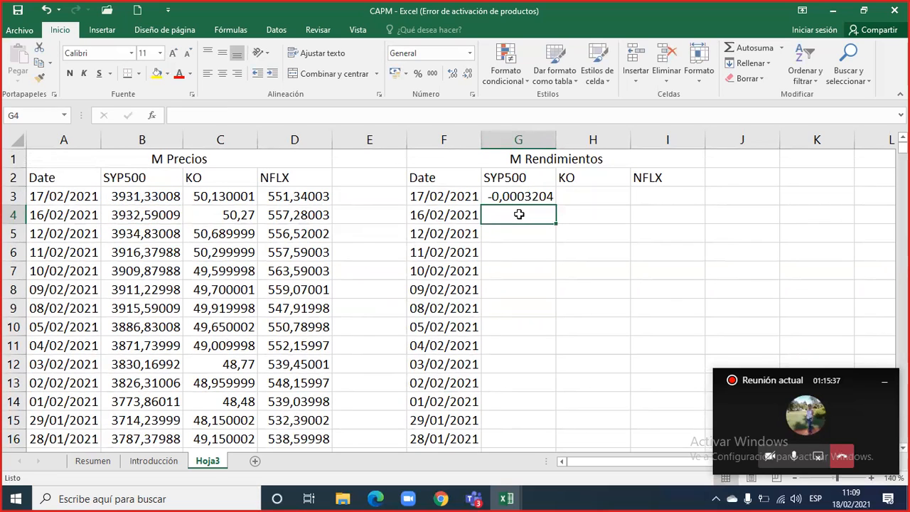
# - Examine the return formula in G3 and the S&P 500 prices in B3 and B4 that it refers to
pyautogui.click(531, 197)
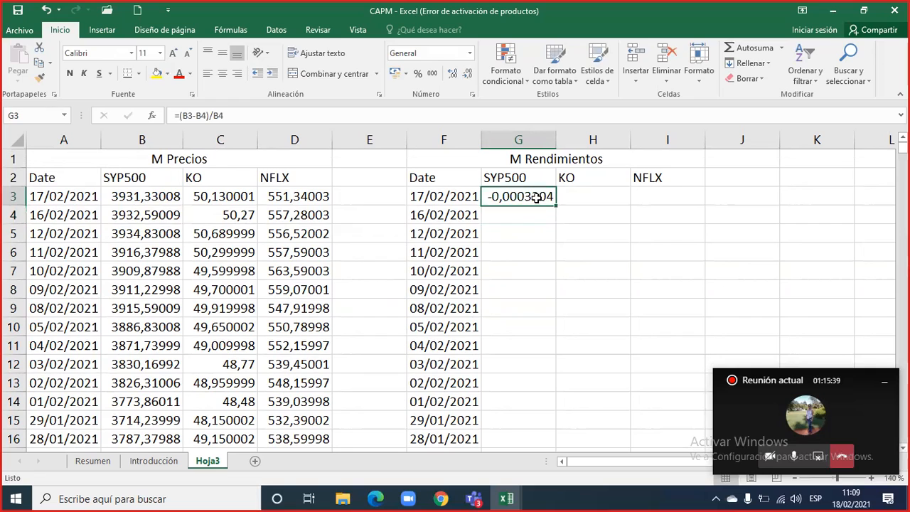
pyautogui.doubleClick(535, 198)
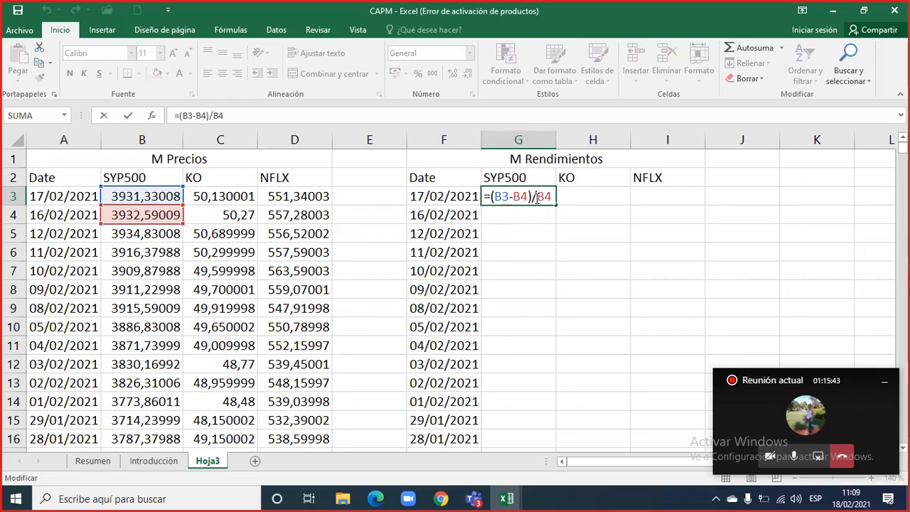
pyautogui.hotkey('ctrl', 'Return')
pyautogui.moveTo(47, 197); pyautogui.dragTo(498, 197)
pyautogui.click(498, 197)
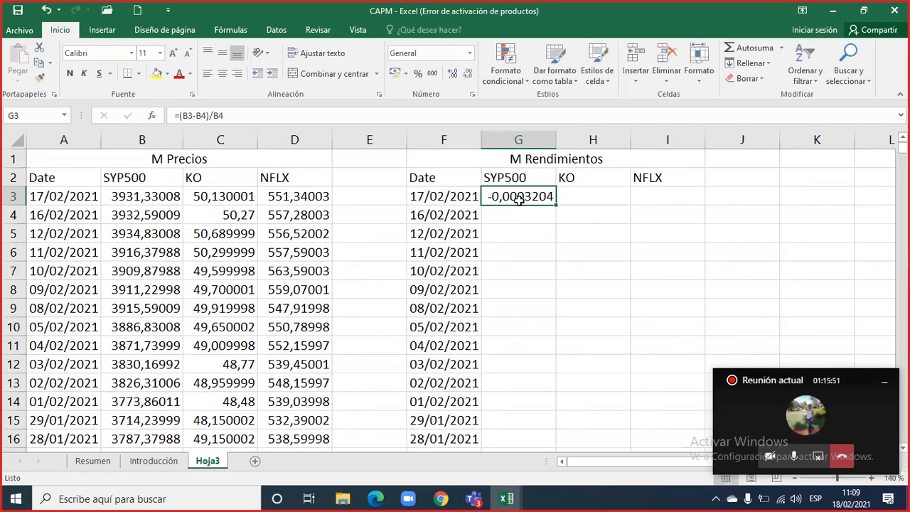
pyautogui.moveTo(162, 216); pyautogui.dragTo(163, 198)
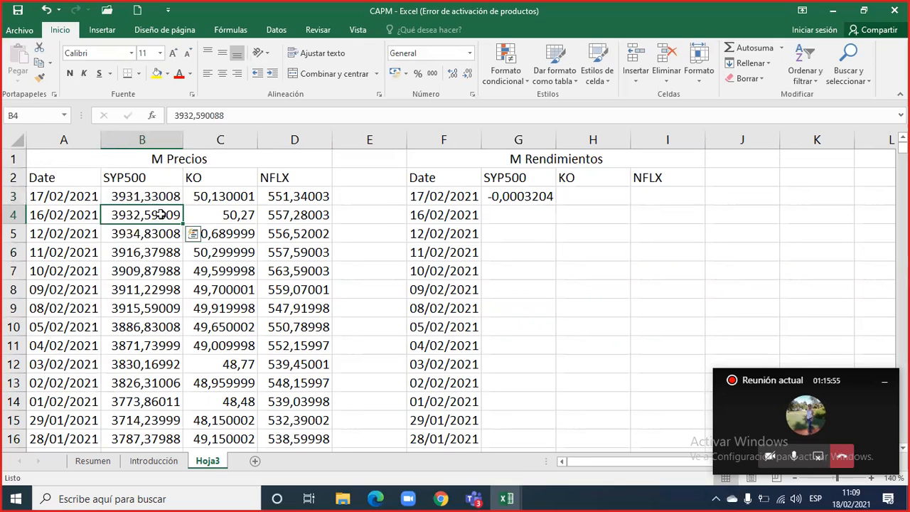
pyautogui.doubleClick(506, 197)
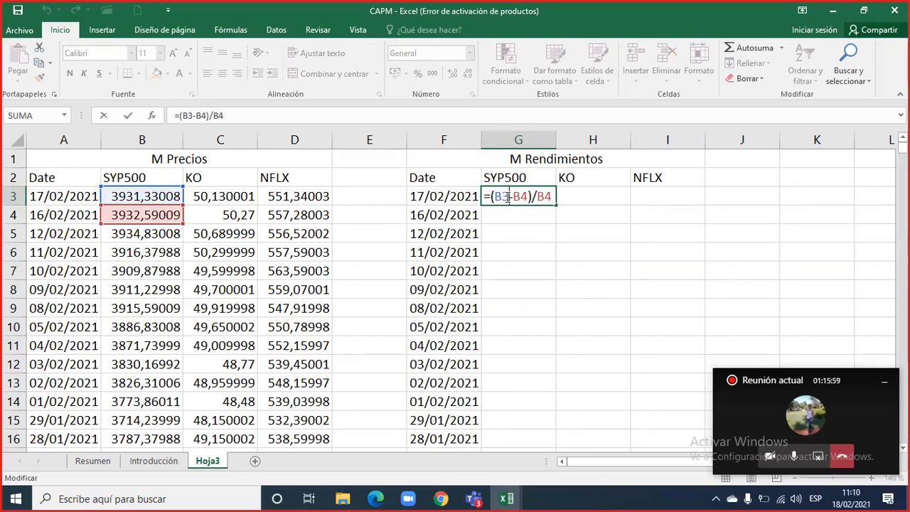
pyautogui.hotkey('ctrl', 'Return')
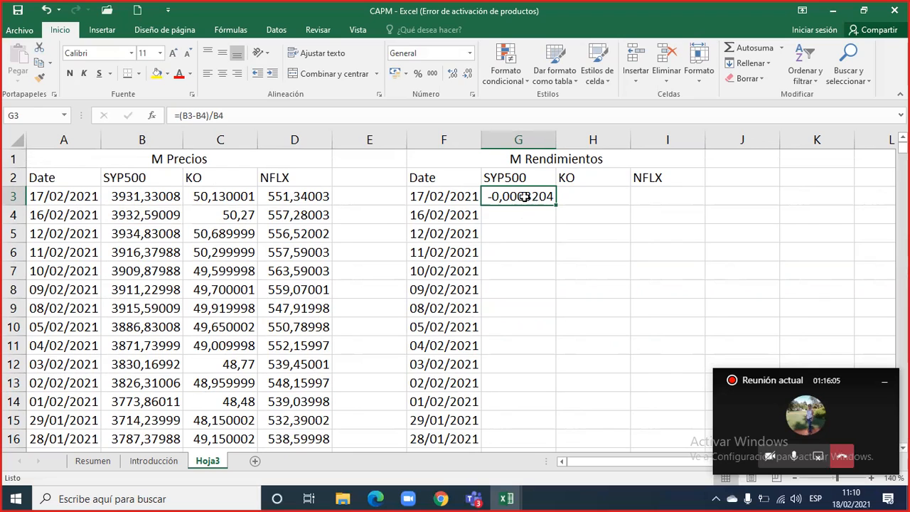
# - Review the cell references of the S&P 500 return formula in G3 once more without changing it
pyautogui.doubleClick(526, 197)
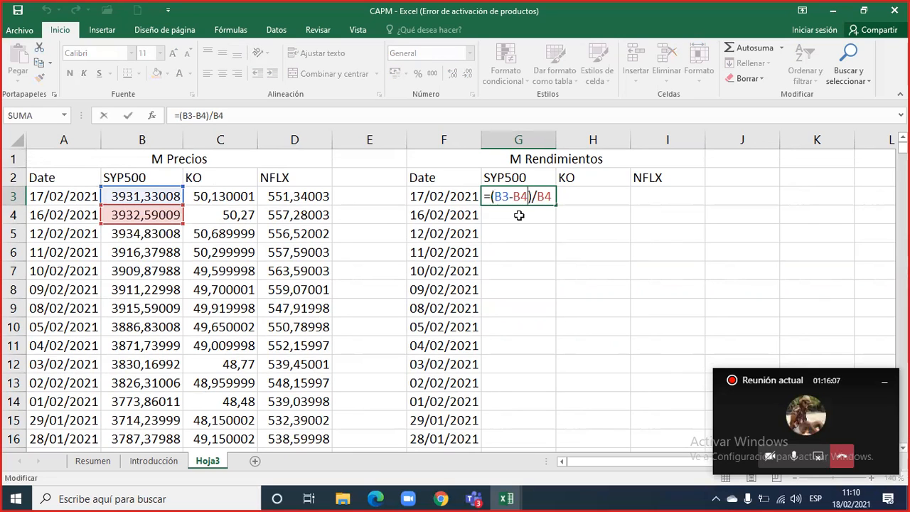
pyautogui.hotkey('ctrl', 'Return')
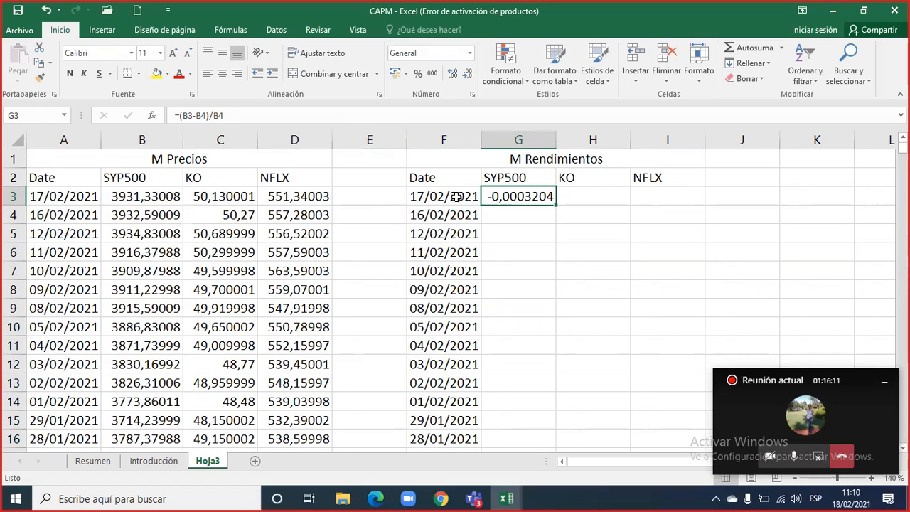
pyautogui.doubleClick(490, 196)
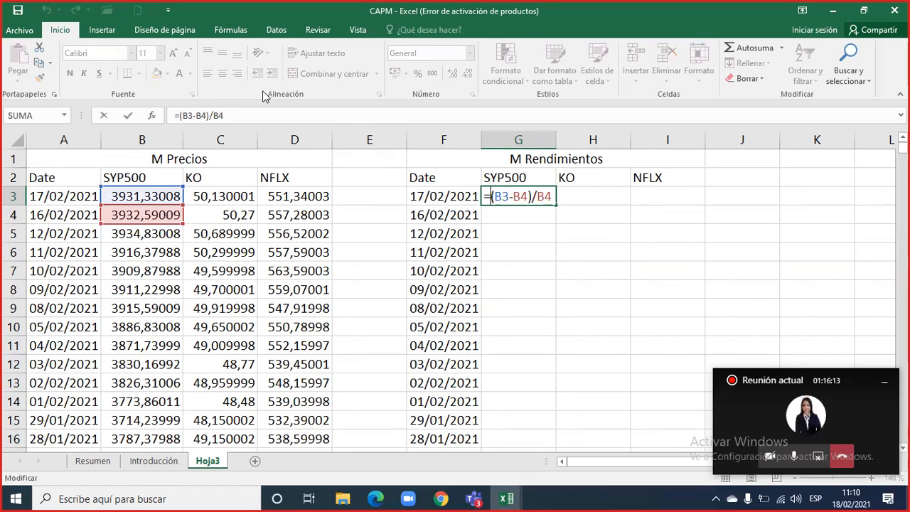
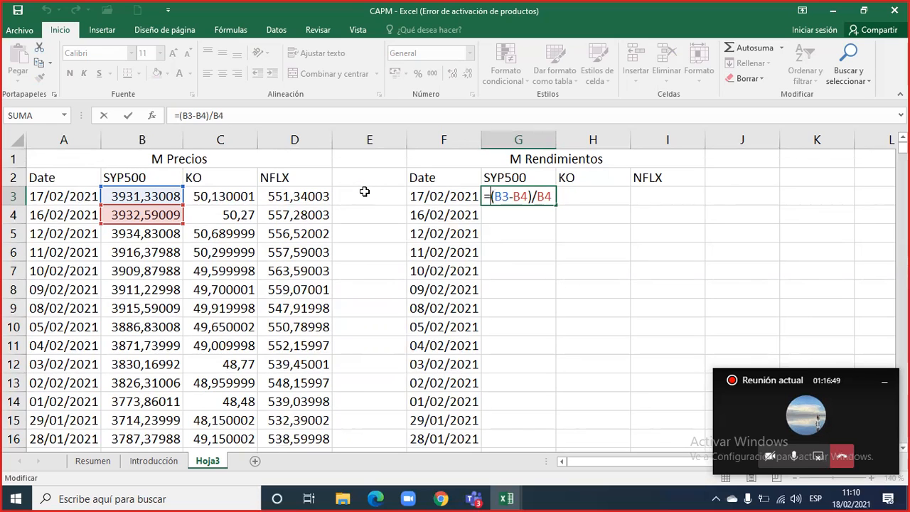
pyautogui.press('Return')
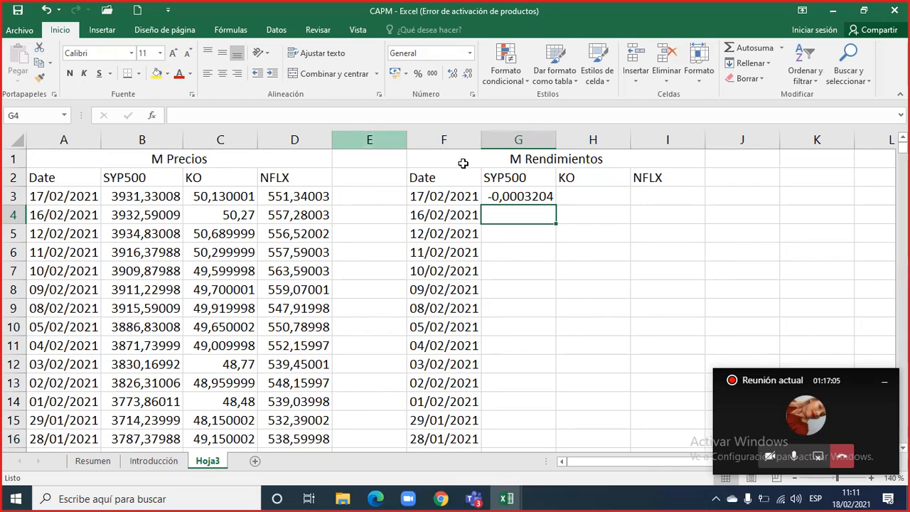
# - Fill the return formula from G3 across to the KO and NFLX columns and down through all dates
pyautogui.click(510, 194)
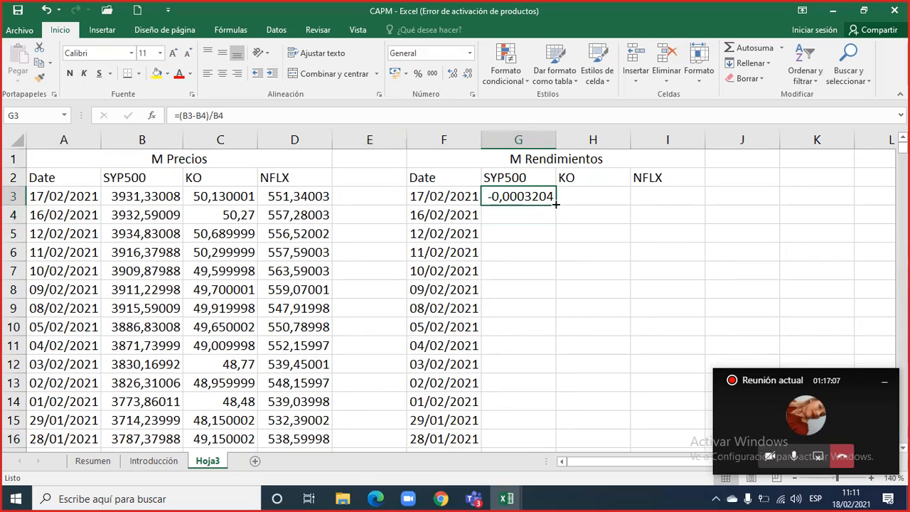
pyautogui.moveTo(556, 204); pyautogui.dragTo(670, 214)
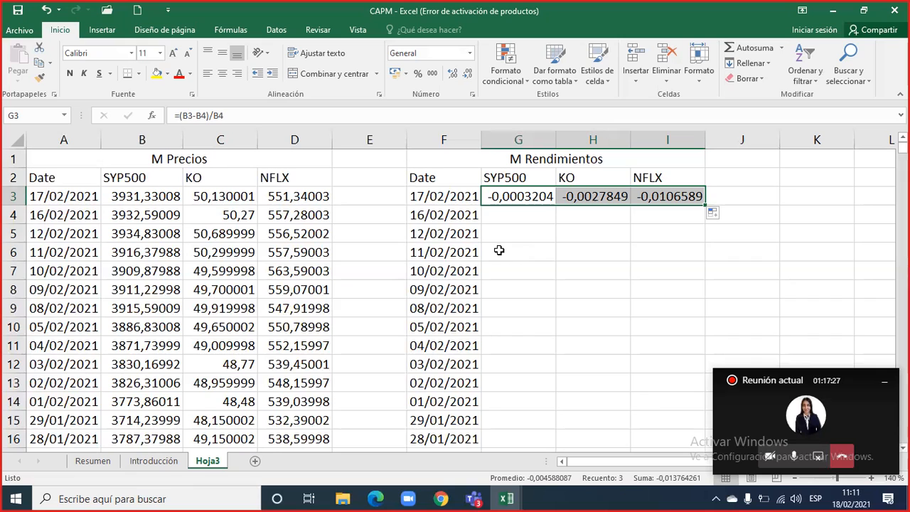
pyautogui.doubleClick(703, 204)
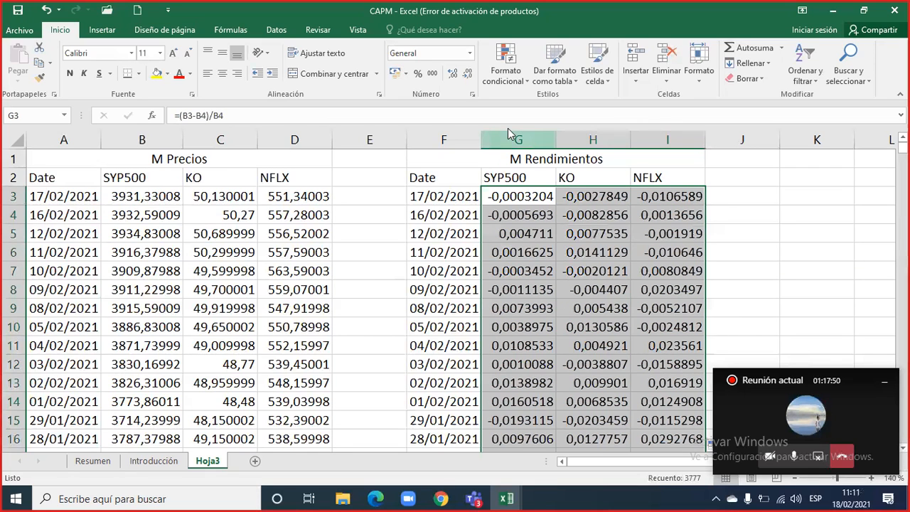
# - Format the filled returns in columns G to I as percentages with two decimals
pyautogui.click(419, 74)
pyautogui.click(452, 75)
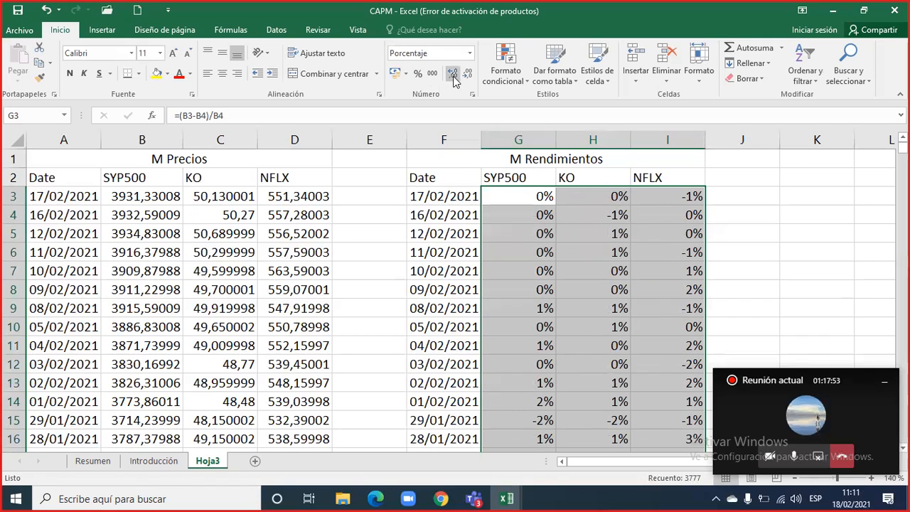
pyautogui.click(453, 75)
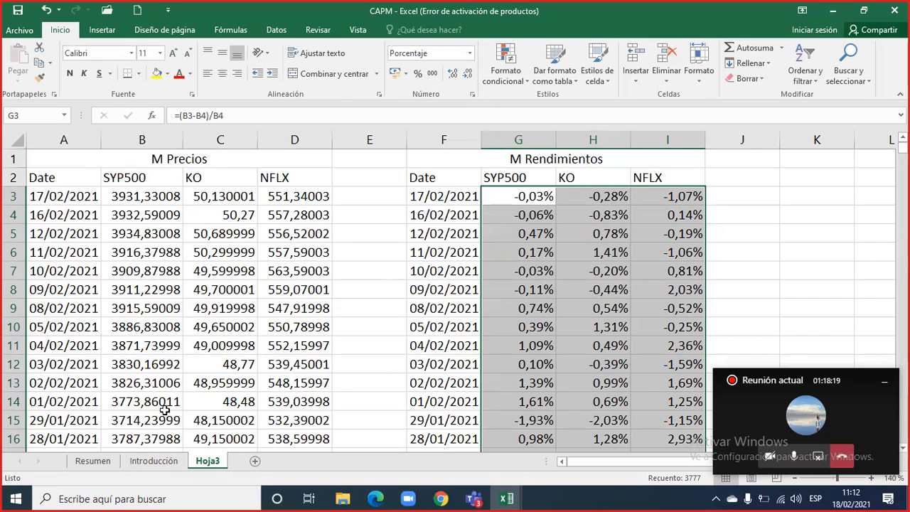
# - Freeze the panes above row 3 so the two header rows stay visible while scrolling
pyautogui.click(12, 196)
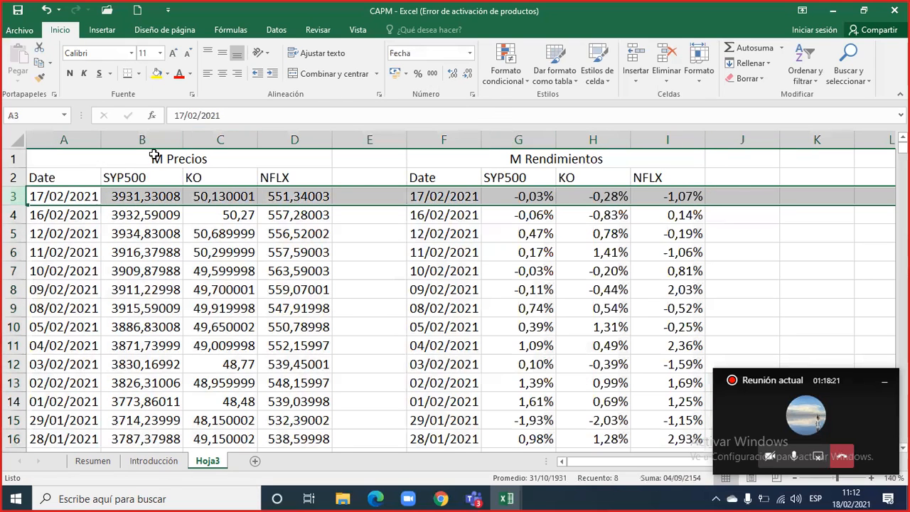
pyautogui.click(353, 32)
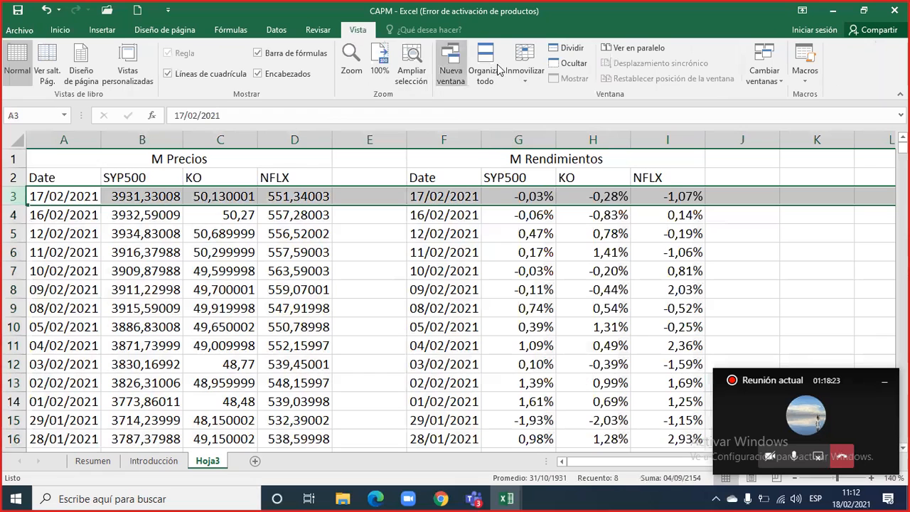
pyautogui.click(526, 70)
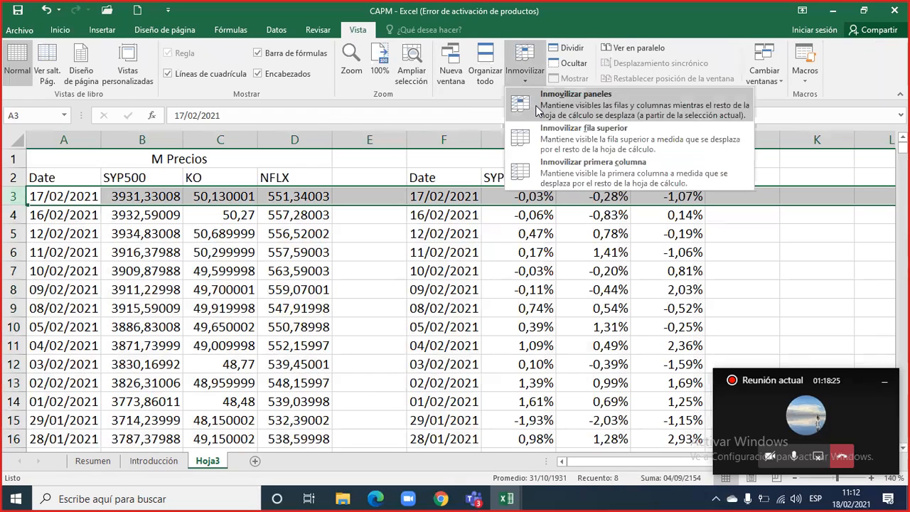
pyautogui.click(478, 252)
pyautogui.scroll(-1, 480, 250)
pyautogui.scroll(1, 490, 243)
pyautogui.scroll(-4, 284, 238)
pyautogui.scroll(-12, 316, 236)
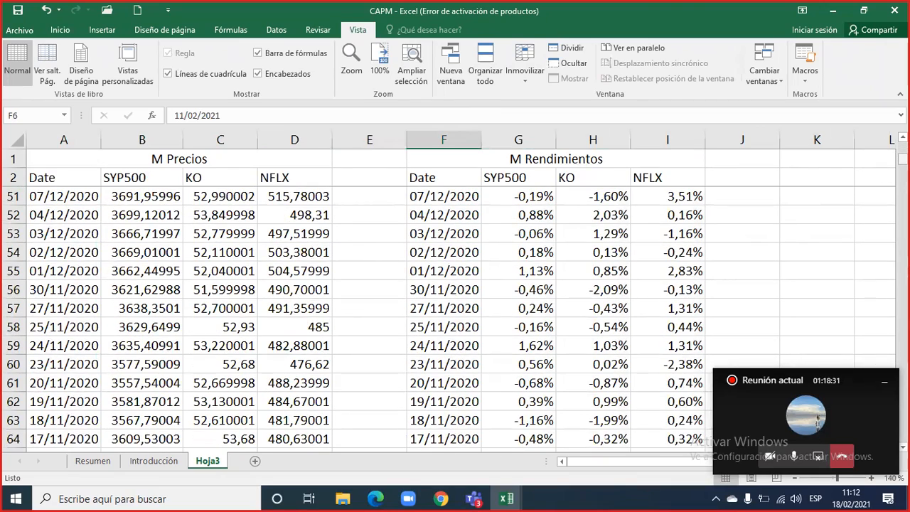
# - Clear the 18/02/2016 return formulas in G1261:I1261 and fill these cells yellow
pyautogui.moveTo(901, 159); pyautogui.dragTo(886, 438)
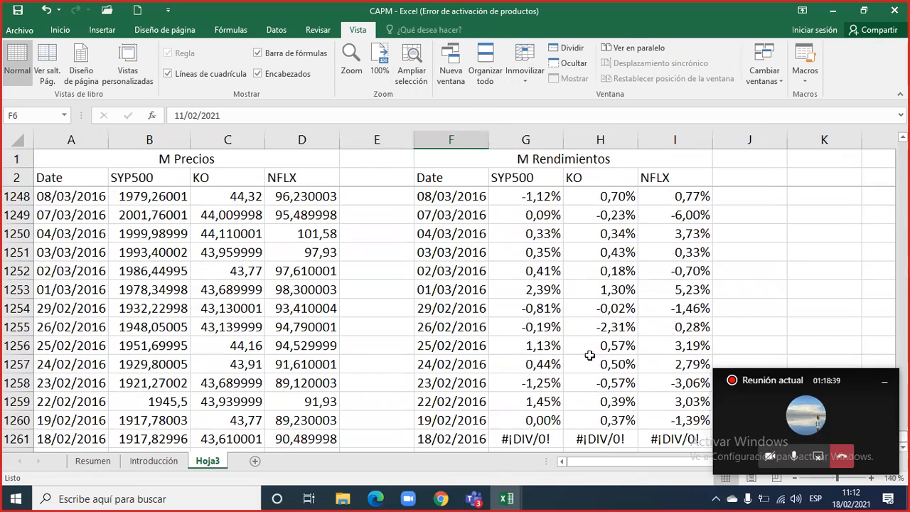
pyautogui.scroll(-1, 589, 356)
pyautogui.scroll(-1, 589, 355)
pyautogui.moveTo(531, 328); pyautogui.dragTo(663, 337)
pyautogui.press('Delete')
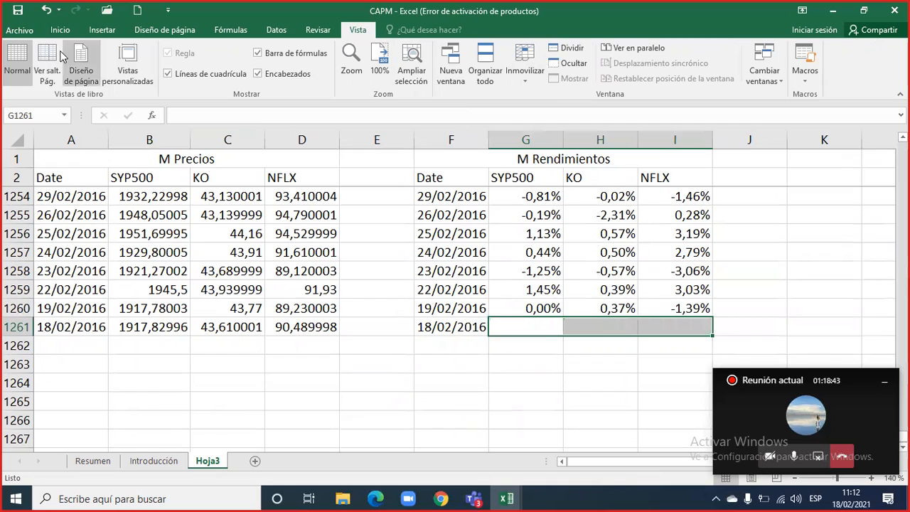
pyautogui.click(62, 32)
pyautogui.click(156, 73)
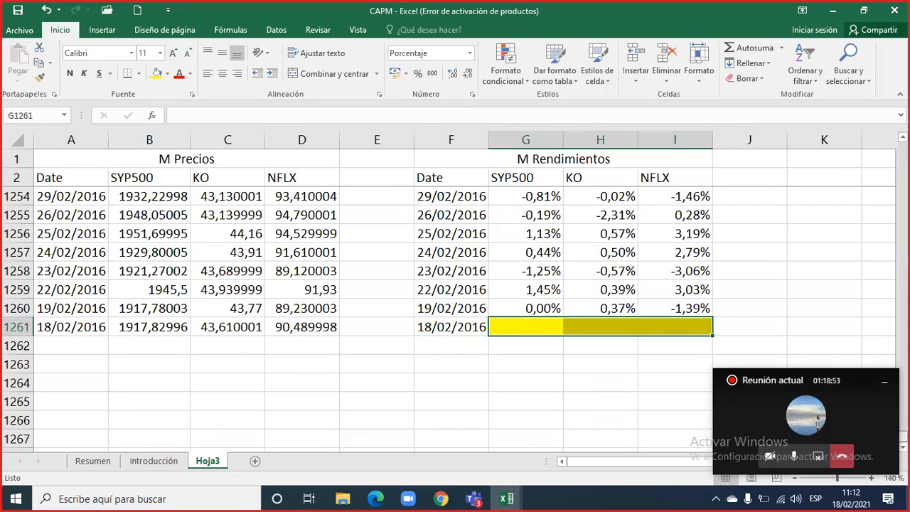
# - Select row 3 and look at the freeze panes options without applying any
pyautogui.moveTo(903, 426); pyautogui.dragTo(903, 146)
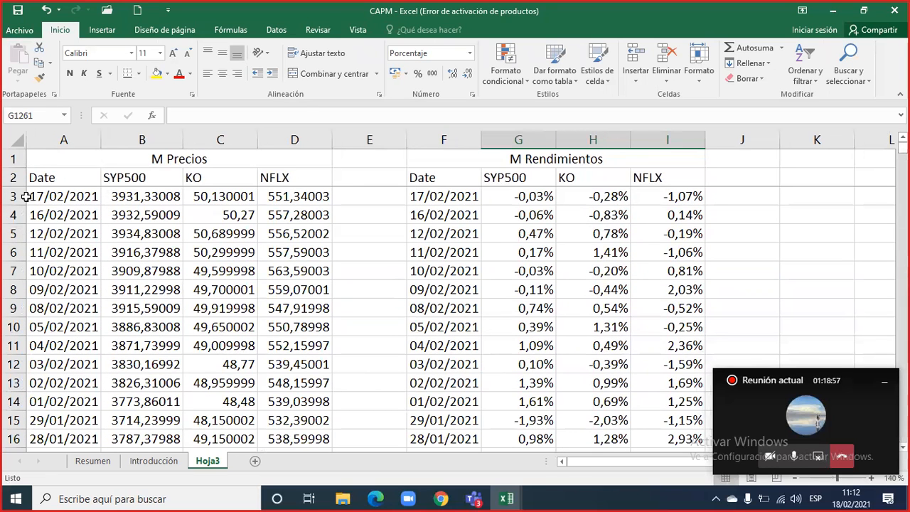
pyautogui.click(12, 196)
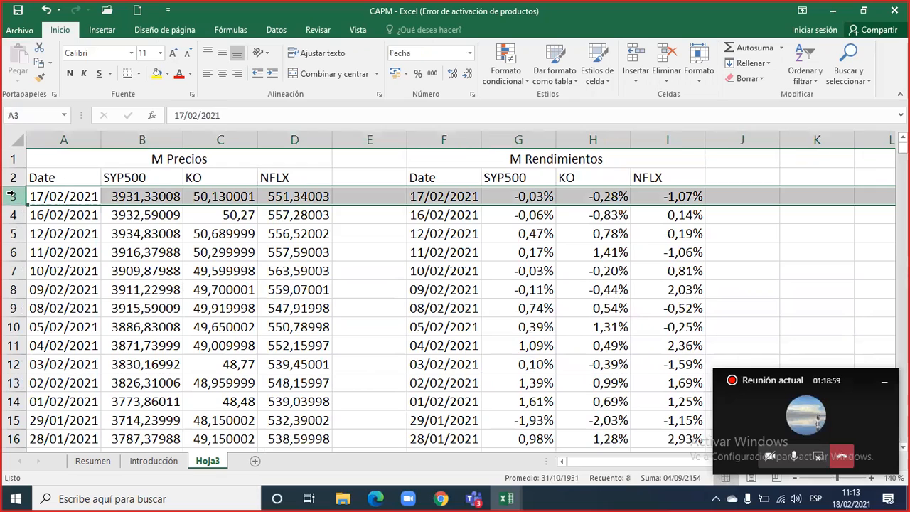
pyautogui.click(358, 32)
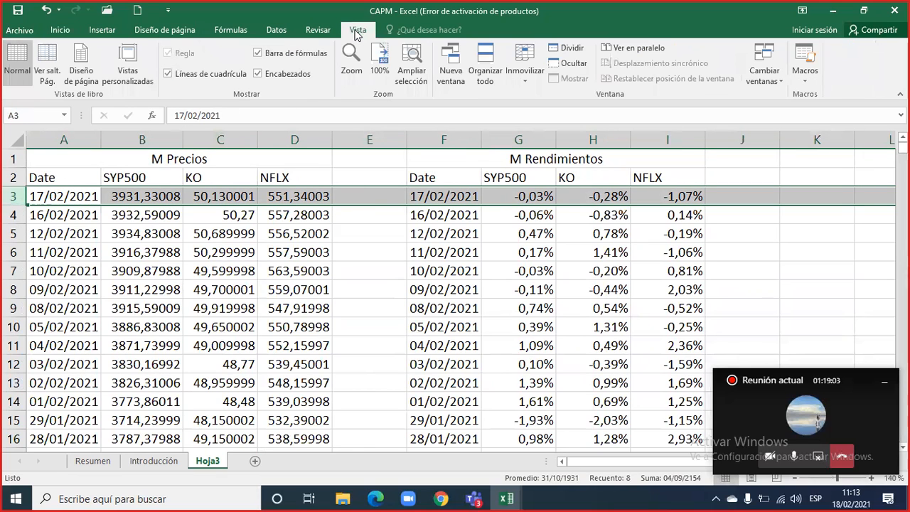
pyautogui.click(527, 80)
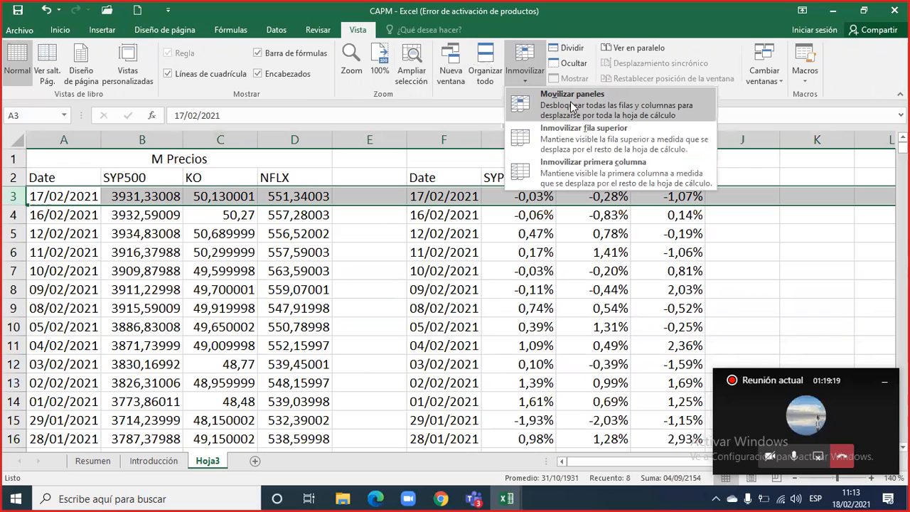
pyautogui.click(391, 235)
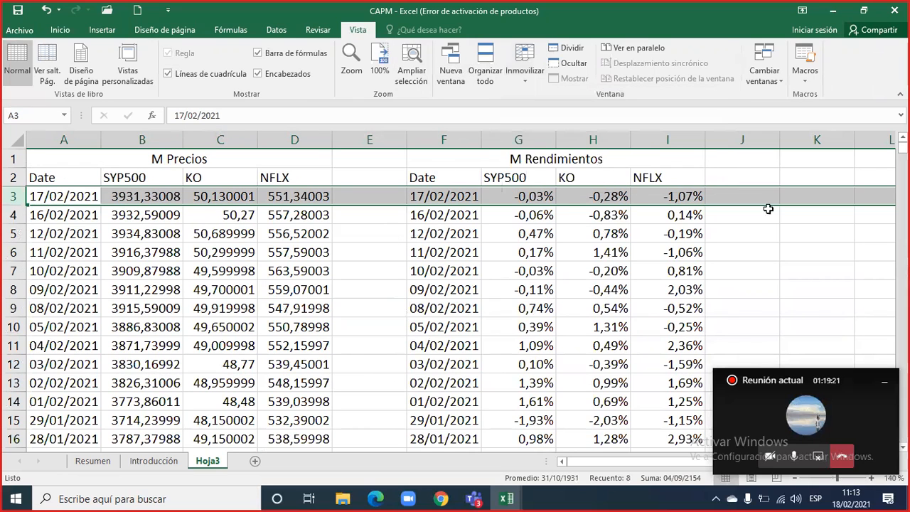
# - Examine the yellow cells G1261:I1261 at the end of the returns table
pyautogui.moveTo(901, 148); pyautogui.dragTo(901, 435)
pyautogui.scroll(-1, 523, 373)
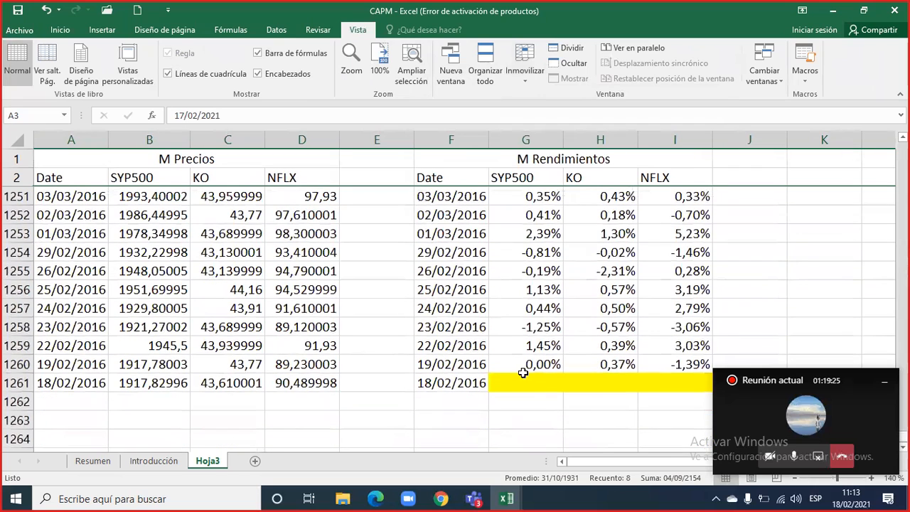
pyautogui.moveTo(517, 377); pyautogui.dragTo(654, 376)
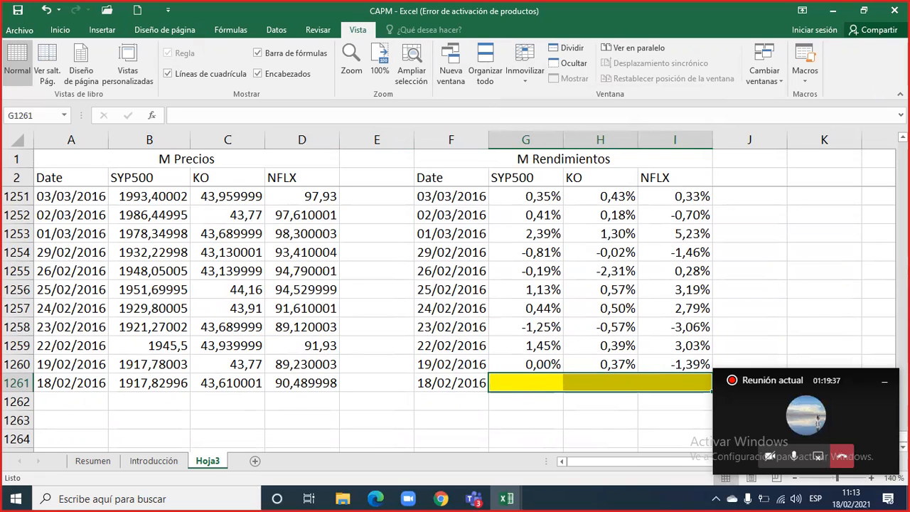
pyautogui.moveTo(903, 436); pyautogui.dragTo(903, 148)
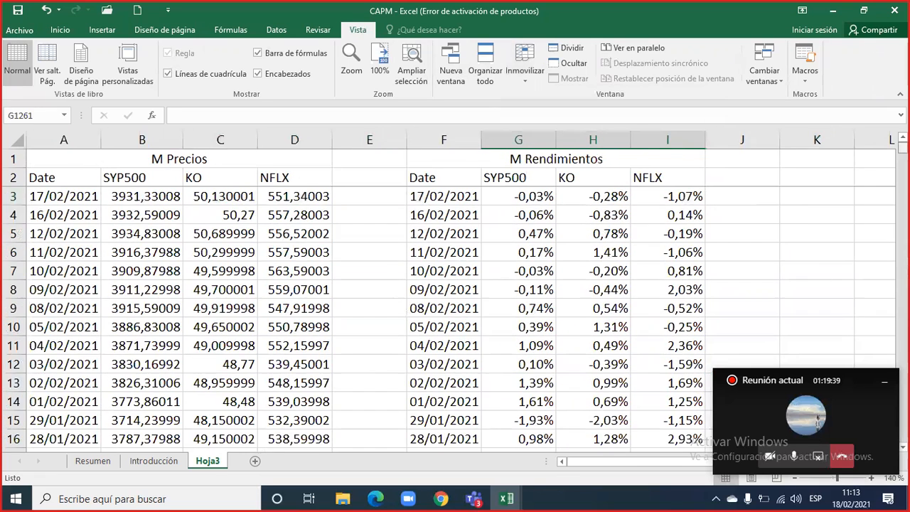
# - Select the S&P 500 returns from G3 to the last filled row and inspect the empty cell G1261 below them
pyautogui.click(533, 188)
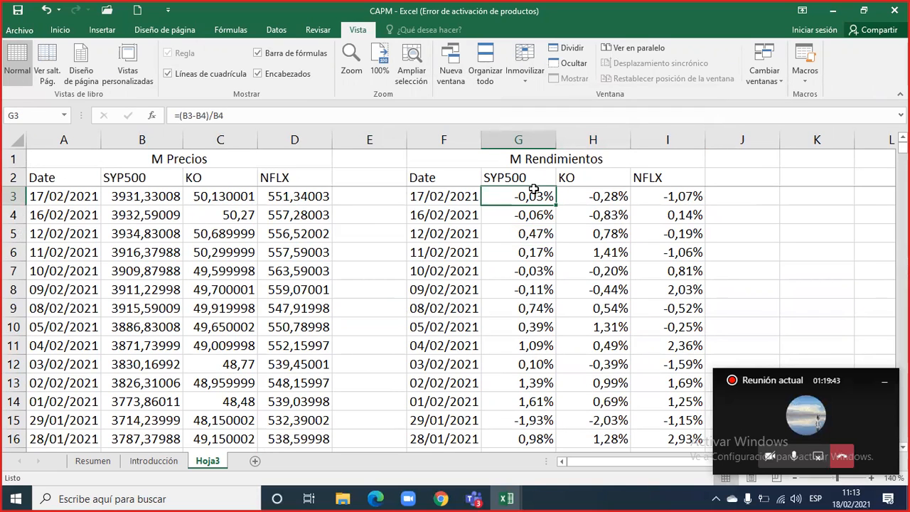
pyautogui.hotkey('ctrl', 'shift', 'Down')
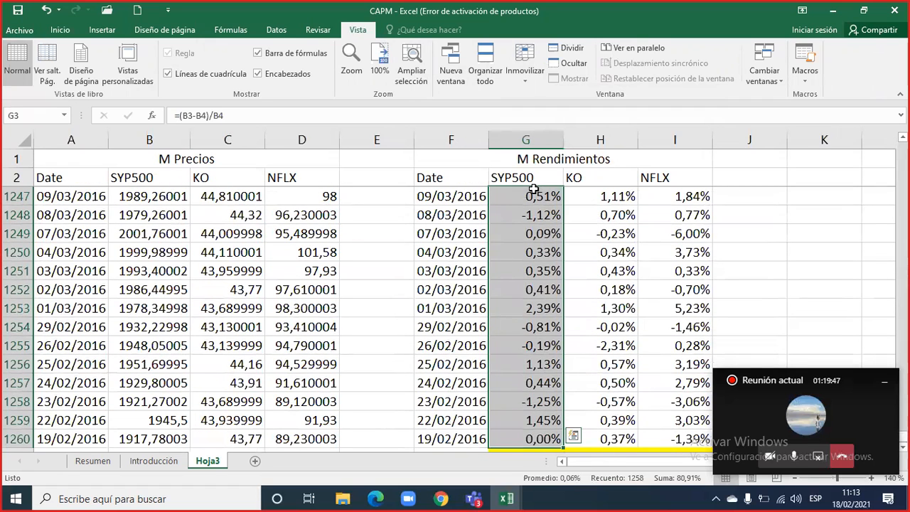
pyautogui.scroll(-2, 526, 270)
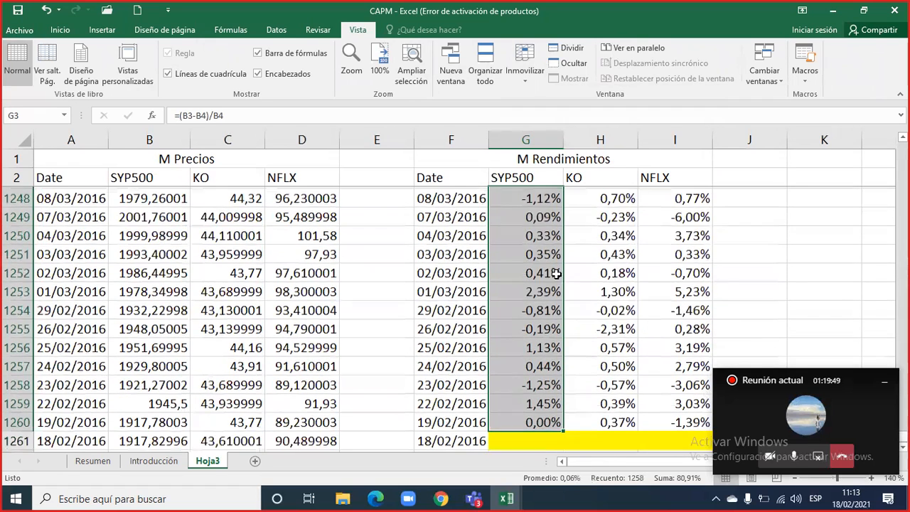
pyautogui.click(508, 341)
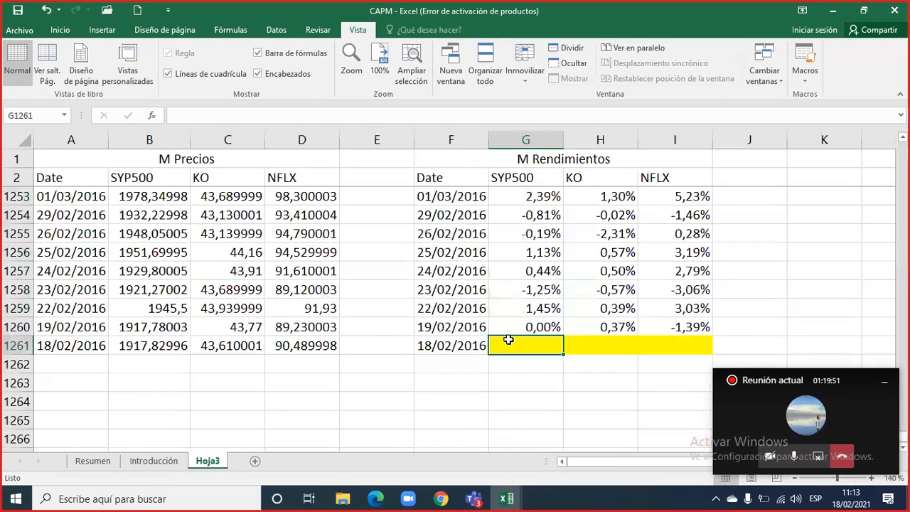
pyautogui.moveTo(903, 435)
pyautogui.mouseDown()
pyautogui.moveTo(903, 267)
pyautogui.moveTo(903, 435)
pyautogui.mouseUp()
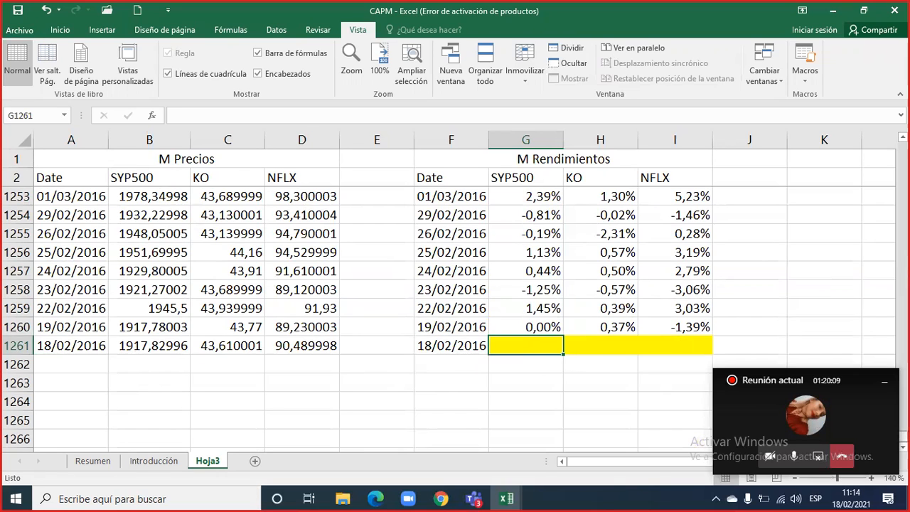
# - Review the freeze panes options for row 3 again and scroll through the table to check the frozen headers
pyautogui.scroll(20, 687, 204)
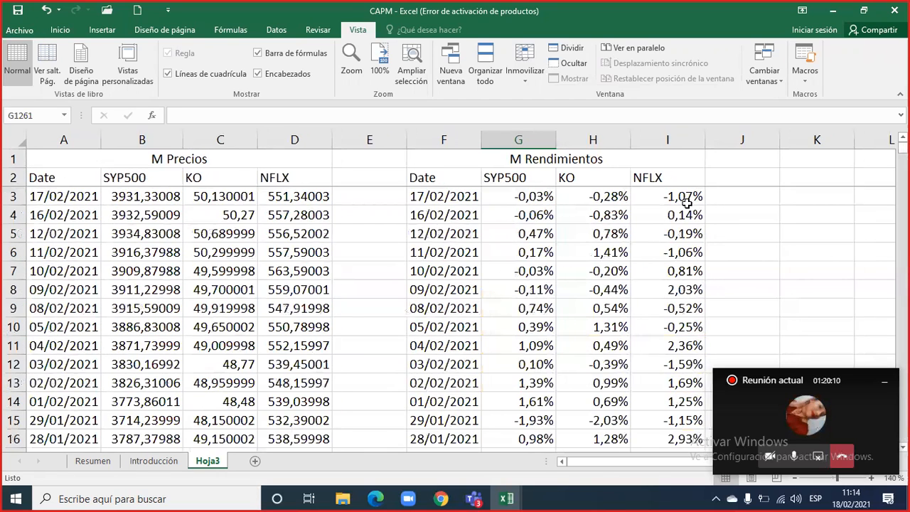
pyautogui.click(12, 197)
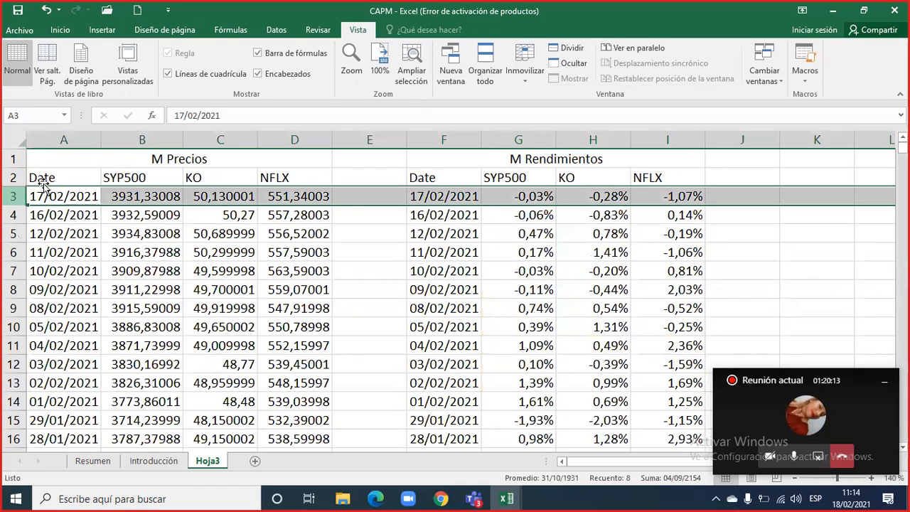
pyautogui.click(526, 80)
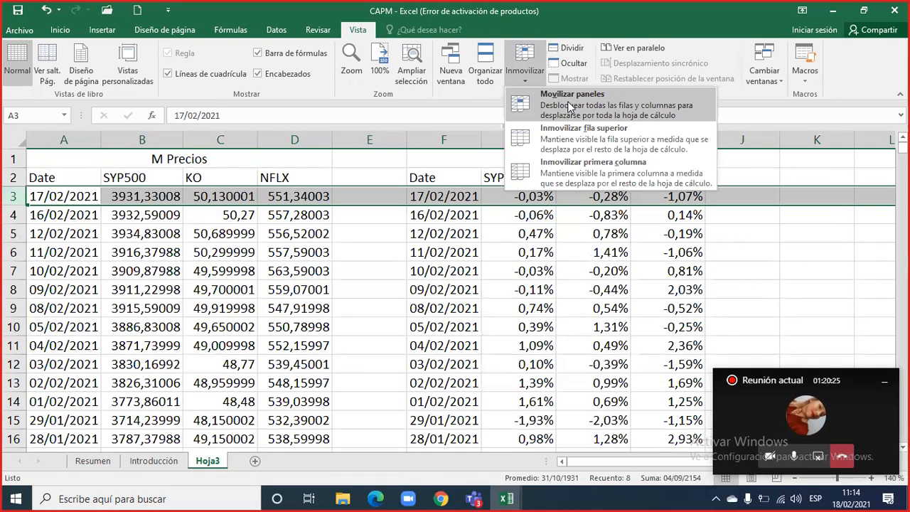
pyautogui.click(508, 283)
pyautogui.scroll(-3, 525, 279)
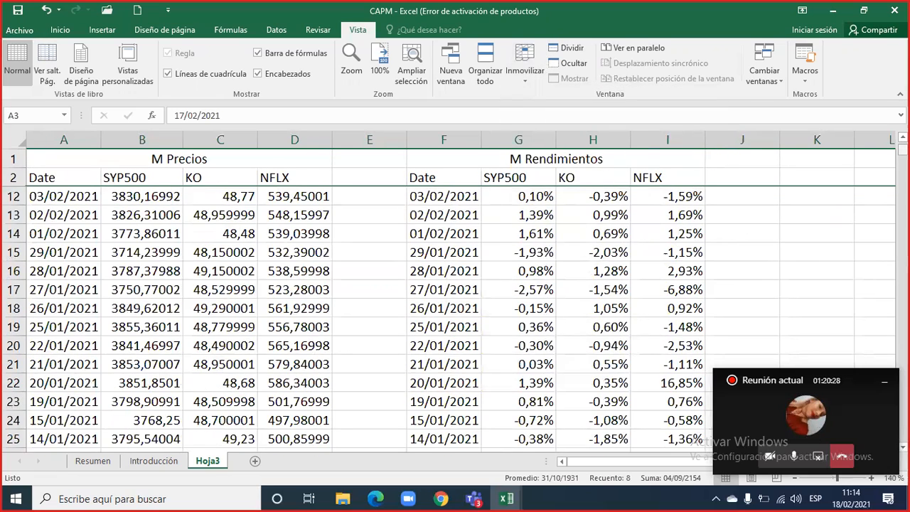
pyautogui.moveTo(901, 149); pyautogui.dragTo(902, 152)
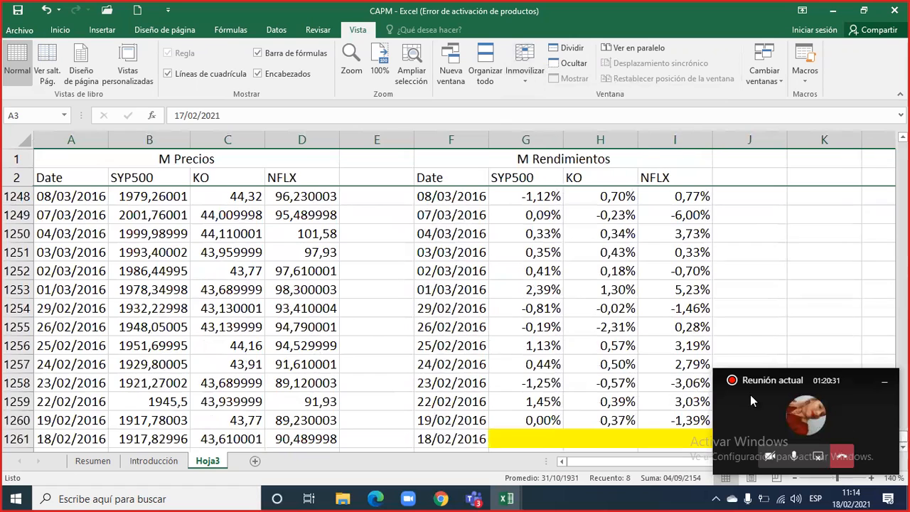
# - Inspect the empty yellow cells G1261:I1261 in the last row of the returns table
pyautogui.scroll(-1, 545, 383)
pyautogui.click(534, 383)
pyautogui.moveTo(580, 383); pyautogui.dragTo(674, 383)
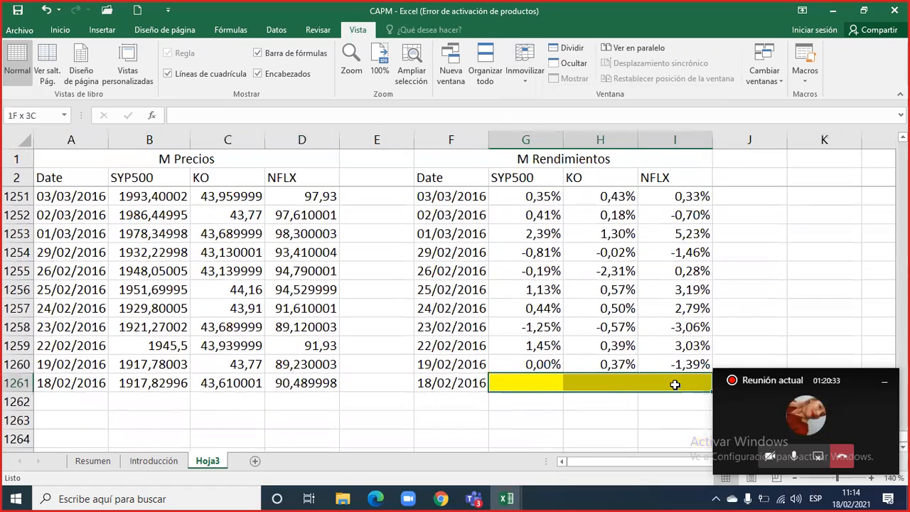
pyautogui.moveTo(529, 380); pyautogui.dragTo(645, 380)
# - Merge and center cells E1263:F1263 below the returns table and enter the label "R. Diaria"
pyautogui.moveTo(377, 419); pyautogui.dragTo(436, 415)
pyautogui.click(61, 30)
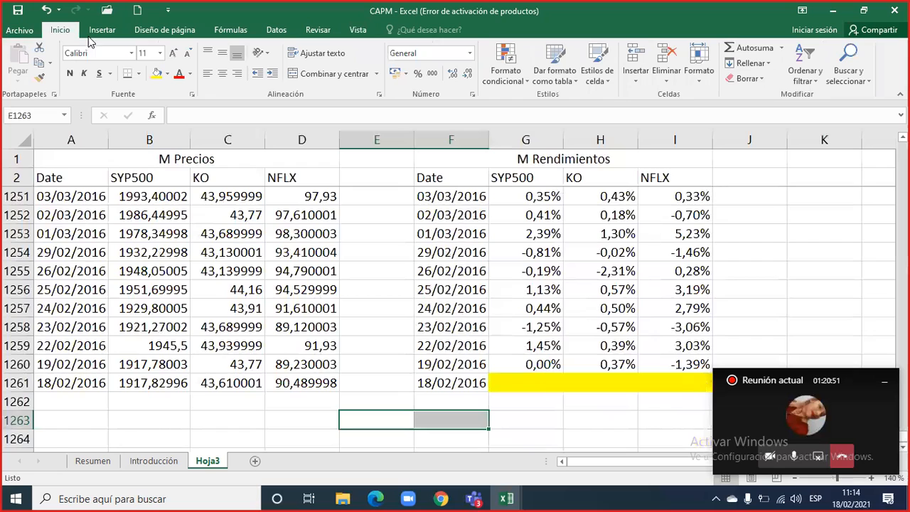
pyautogui.click(303, 74)
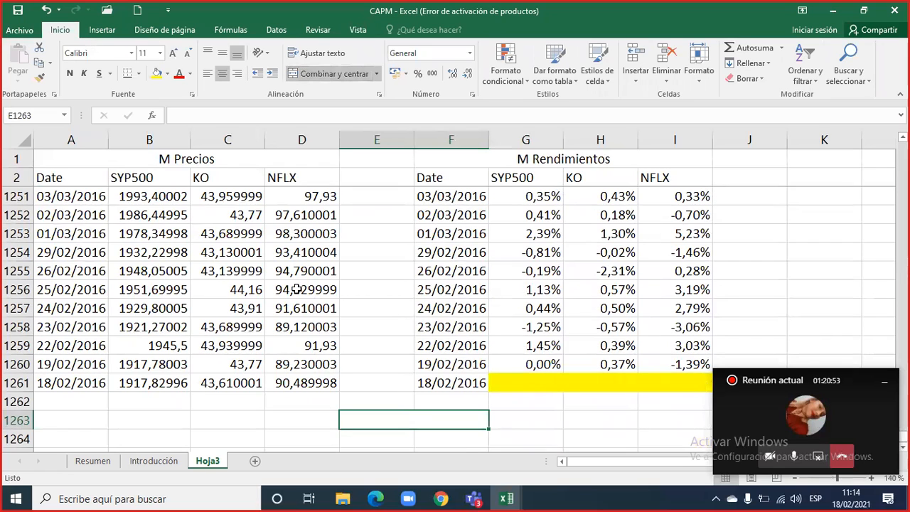
pyautogui.write('R. Diaria')
pyautogui.press('Return')
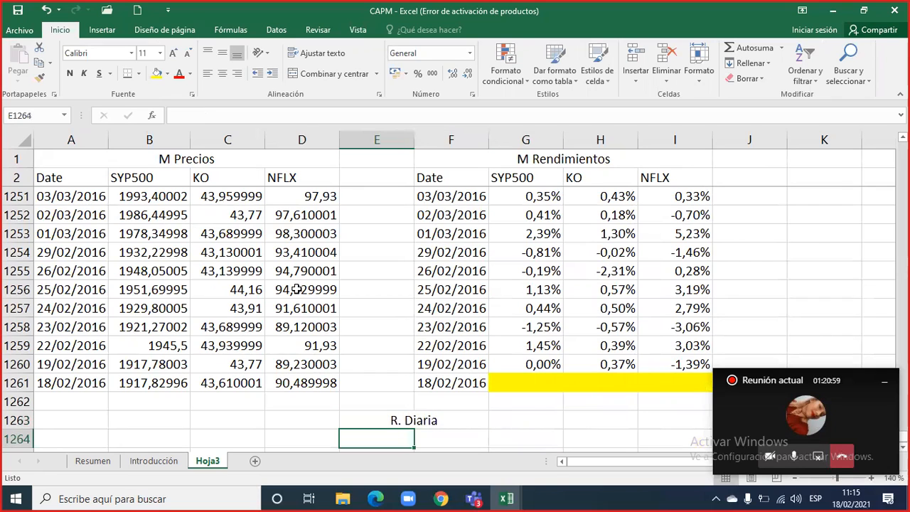
# - Copy the merged R. Diaria cell to row 1264 and change its label to "R. Anual"
pyautogui.press('Up')
pyautogui.hotkey('ctrl', 'c')
pyautogui.press('Down')
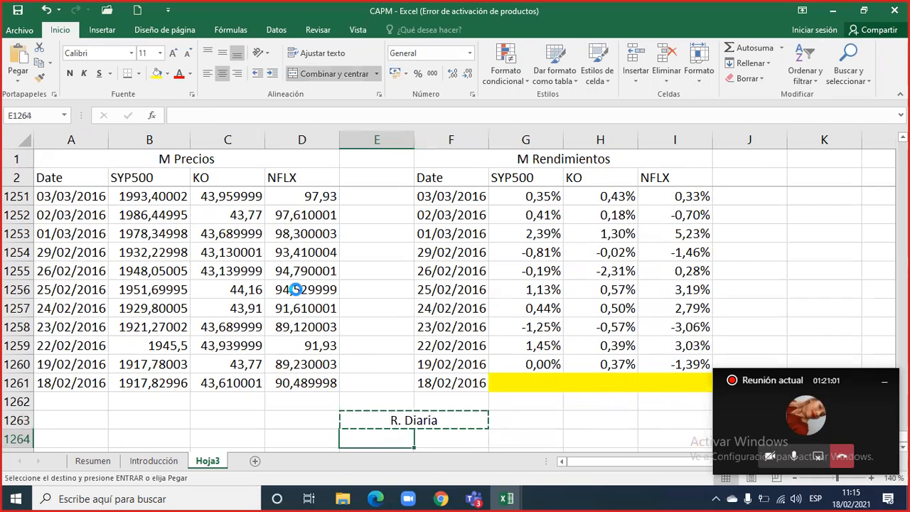
pyautogui.press('Return')
pyautogui.write('R amu')
pyautogui.press('BackSpace')
pyautogui.press('BackSpace')
pyautogui.press('BackSpace')
pyautogui.write('Anua')
pyautogui.press('BackSpace')
pyautogui.press('BackSpace')
pyautogui.press('BackSpace')
pyautogui.press('BackSpace')
pyautogui.press('BackSpace')
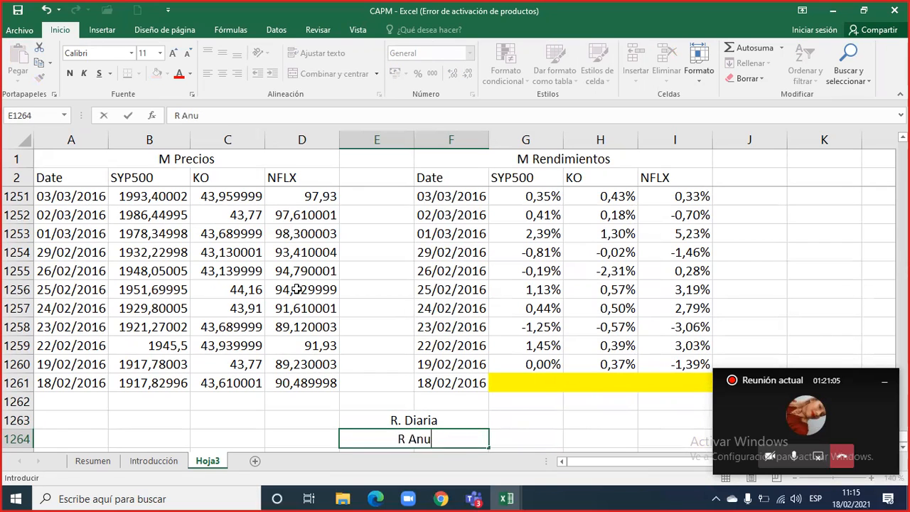
pyautogui.write('. Au')
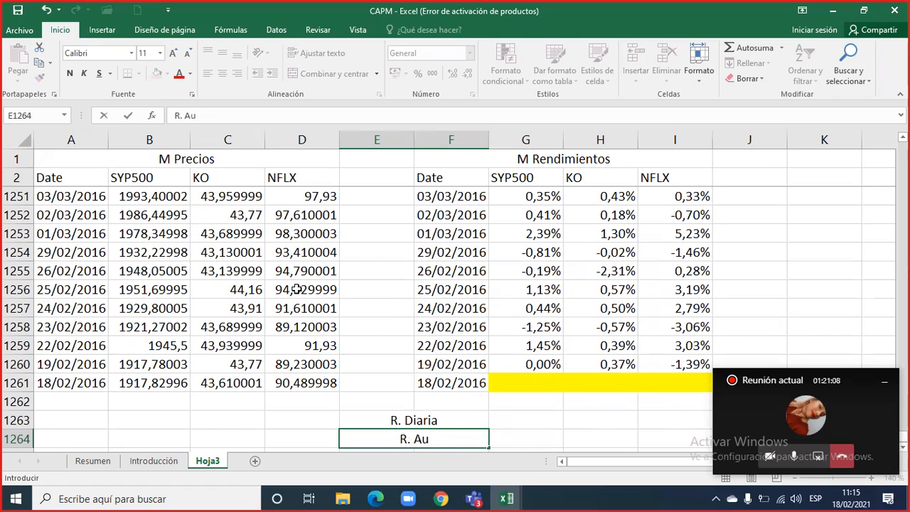
pyautogui.press('BackSpace')
pyautogui.write('nual')
pyautogui.press('Return')
pyautogui.press('Up')
pyautogui.press('Up')
pyautogui.press('Right')
pyautogui.press('Left')
pyautogui.press('Right')
pyautogui.press('Left')
pyautogui.press('Down')
pyautogui.press('Down')
pyautogui.press('Right')
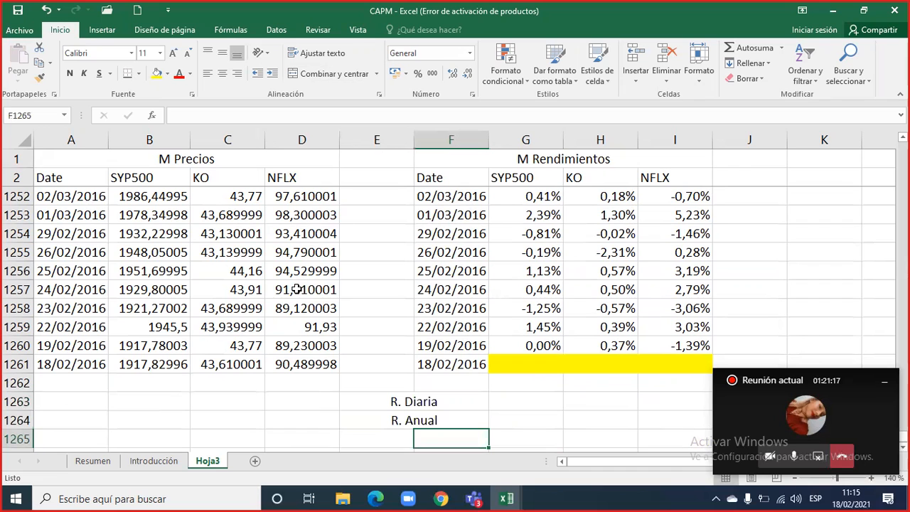
# - Merge and center cells E1265:I1265 under the R. Anual row and enter the title "CAPM"
pyautogui.scroll(-1, 351, 419)
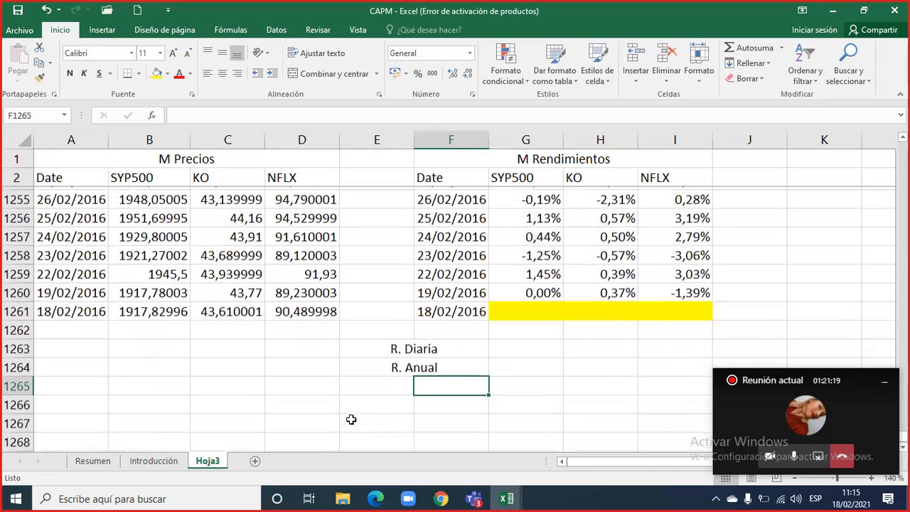
pyautogui.moveTo(380, 383); pyautogui.dragTo(419, 384)
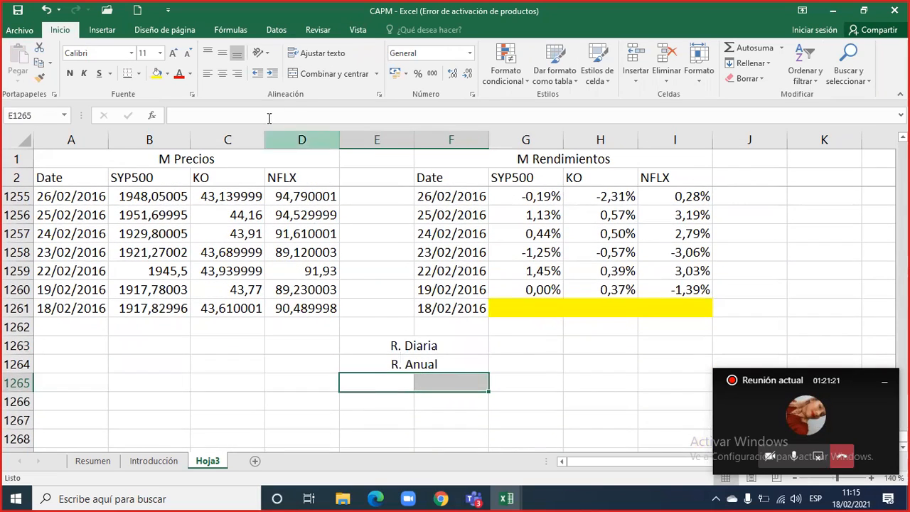
pyautogui.click(330, 73)
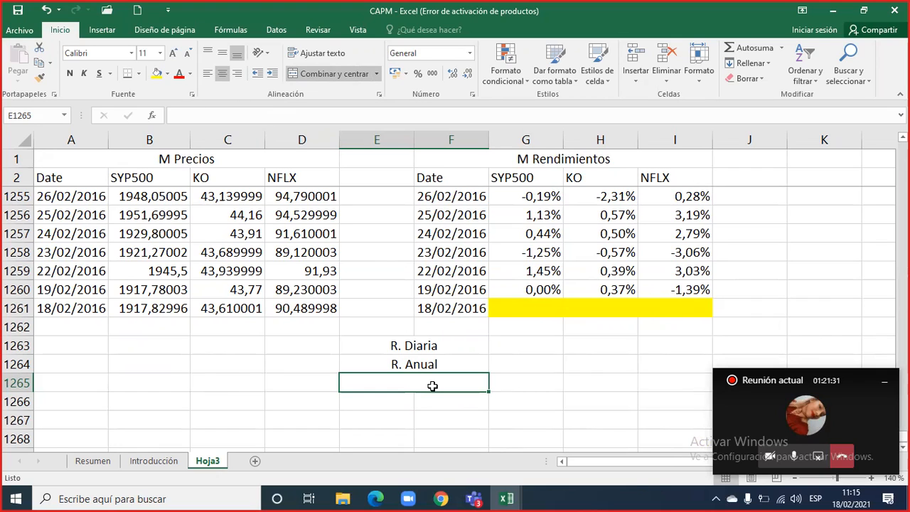
pyautogui.moveTo(432, 385); pyautogui.dragTo(660, 382)
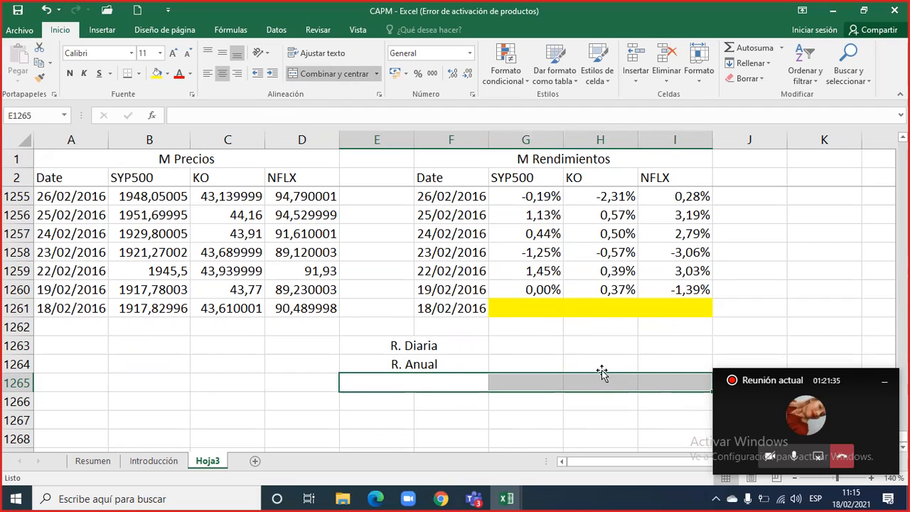
pyautogui.click(308, 70)
pyautogui.click(317, 78)
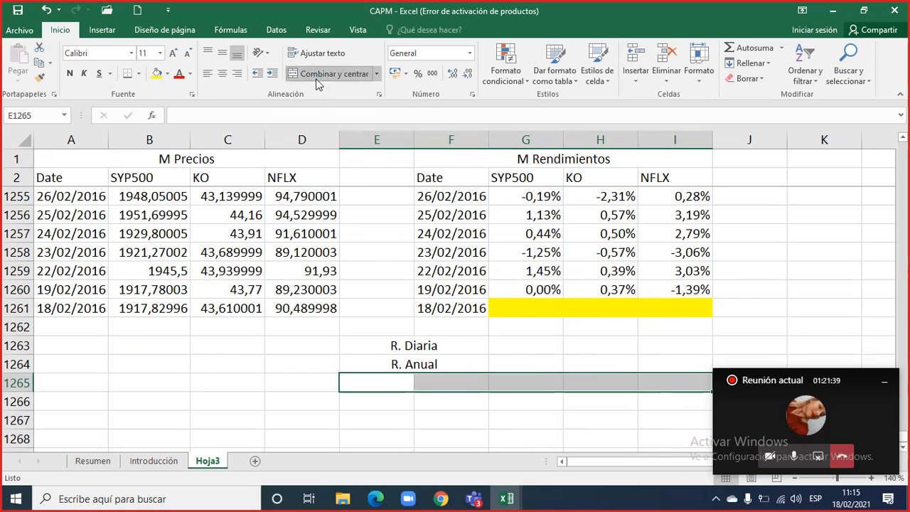
pyautogui.doubleClick(481, 380)
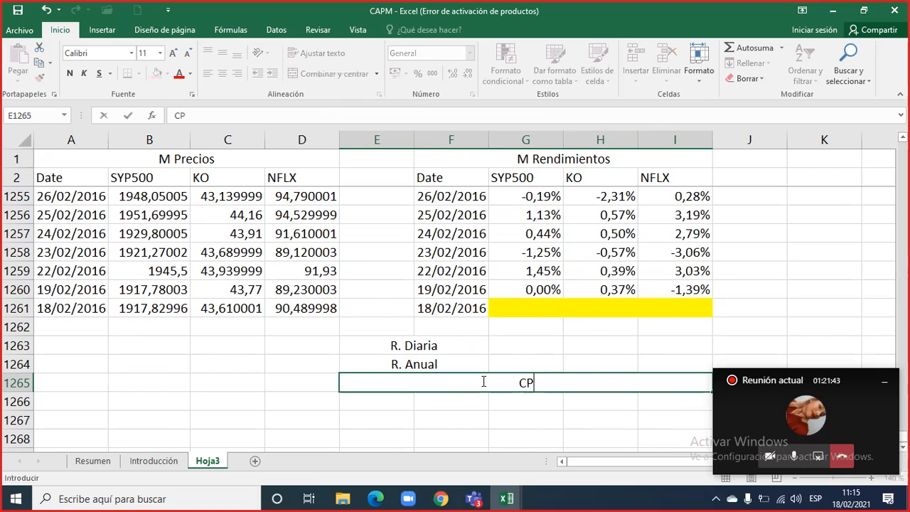
pyautogui.write('CAPM')
pyautogui.hotkey('ctrl', 'Return')
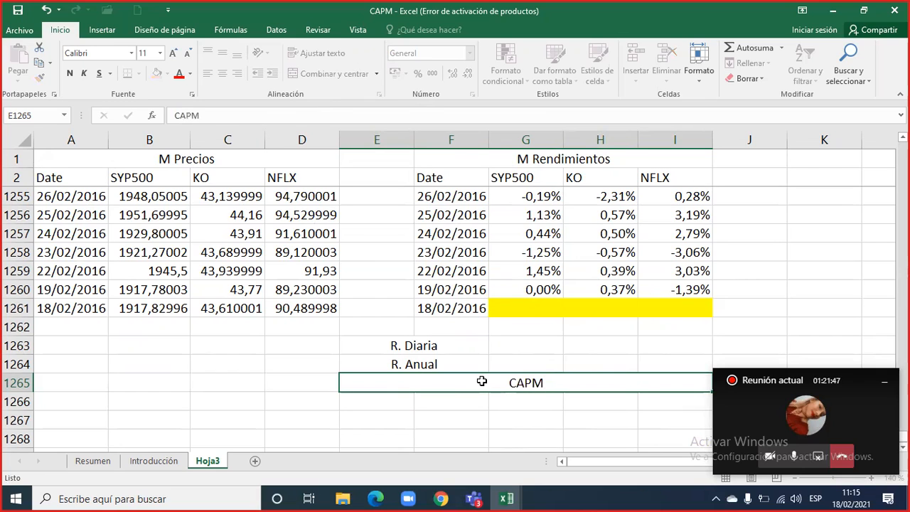
# - Make the CAPM title bold and give it a thick outside border
pyautogui.click(69, 73)
pyautogui.click(138, 73)
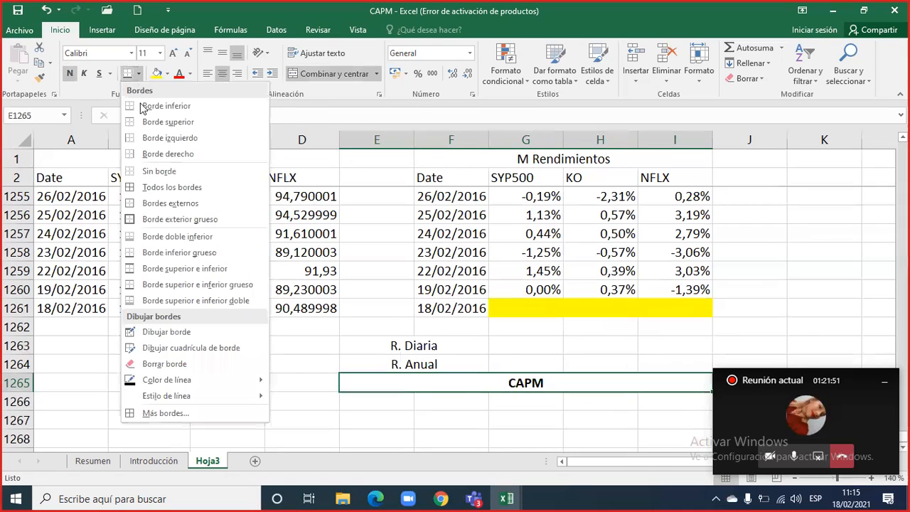
pyautogui.click(151, 219)
# - Insert a blank row above the CAPM title, at row 1265
pyautogui.moveTo(355, 400); pyautogui.dragTo(434, 401)
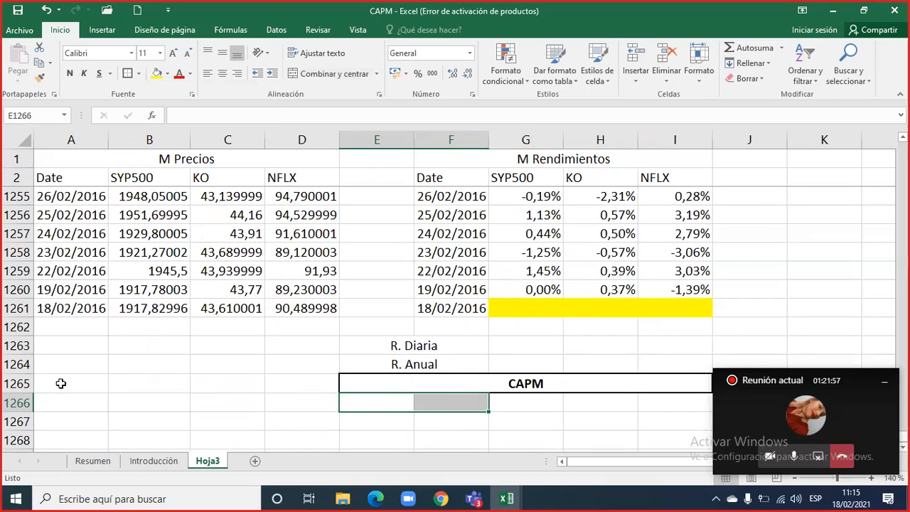
pyautogui.click(15, 365)
pyautogui.click(17, 384)
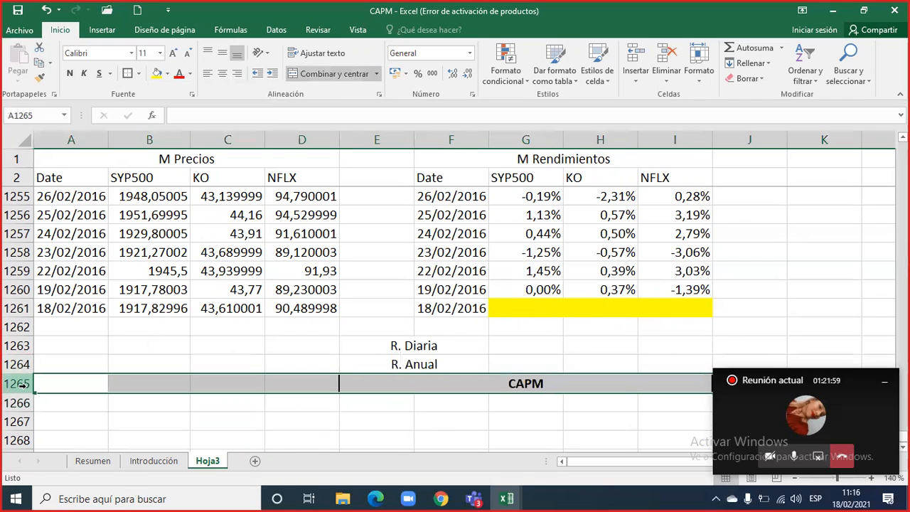
pyautogui.hotkey('ctrl', '+')
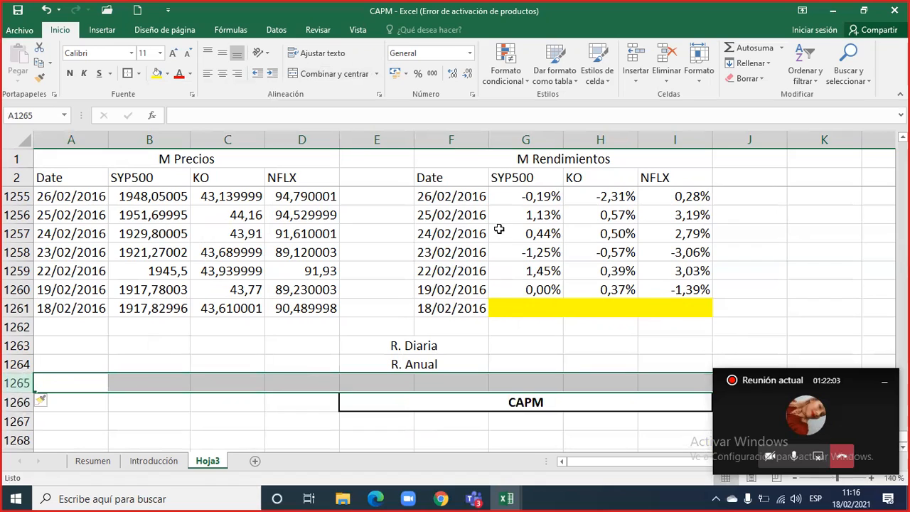
# - Copy the KO and NFLX headers from the returns table into G1267:H1267 below the CAPM title
pyautogui.moveTo(514, 178); pyautogui.dragTo(662, 178)
pyautogui.hotkey('ctrl', 'c')
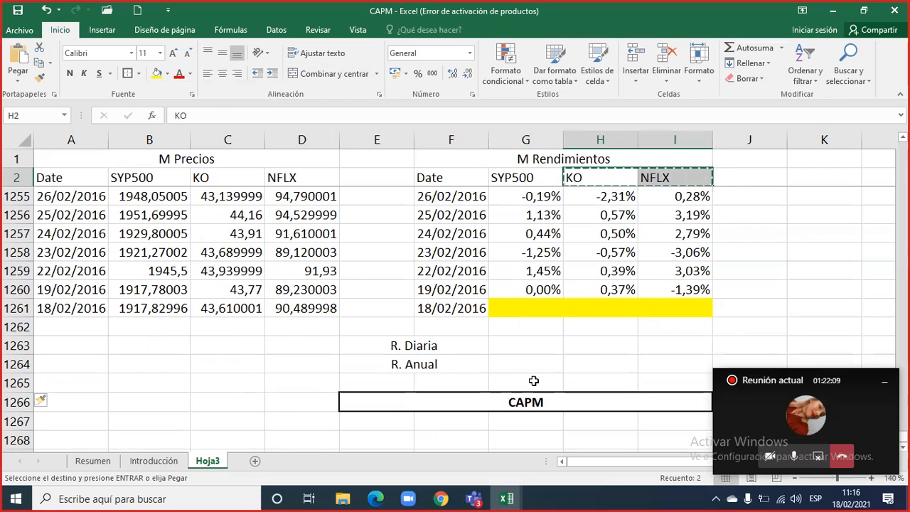
pyautogui.scroll(-1, 533, 403)
pyautogui.click(525, 365)
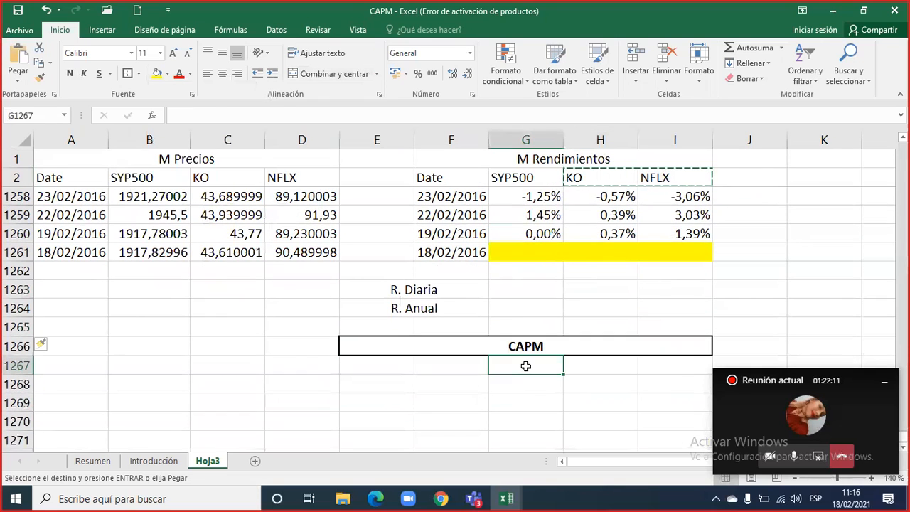
pyautogui.hotkey('ctrl', 'v')
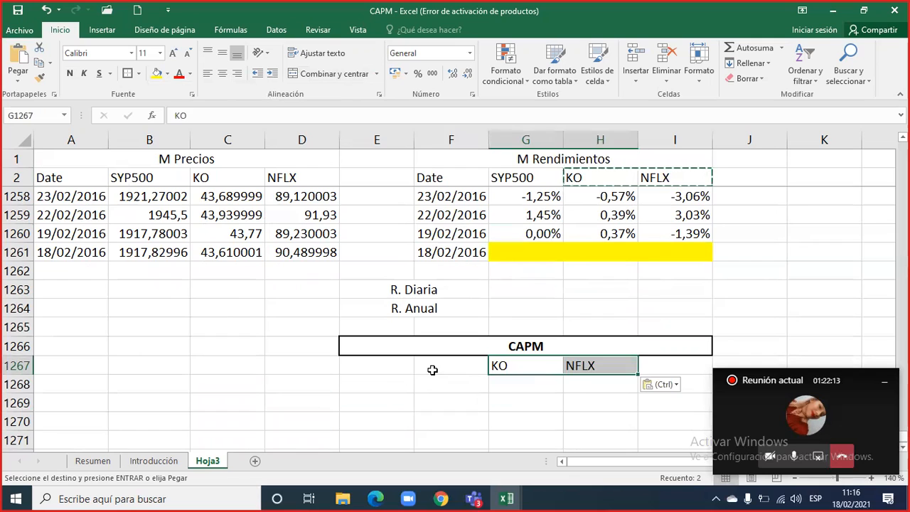
# - Merge and center cells E1267:F1267 beside the KO header and enter the label "Detalle"
pyautogui.click(431, 370)
pyautogui.moveTo(405, 370); pyautogui.dragTo(419, 361)
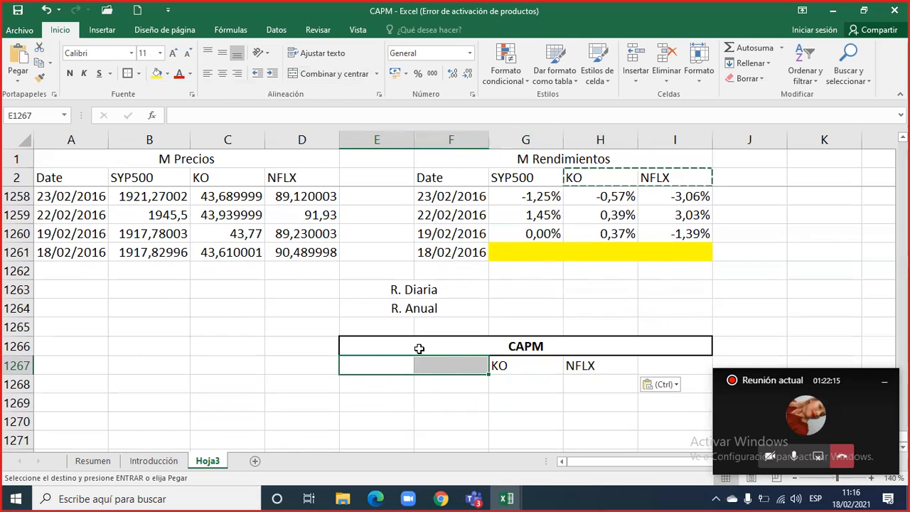
pyautogui.click(320, 73)
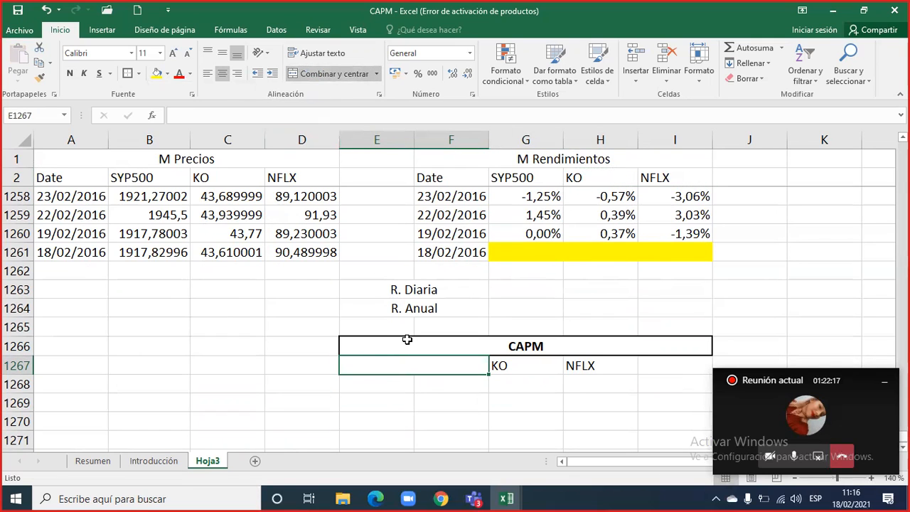
pyautogui.write('Detalle')
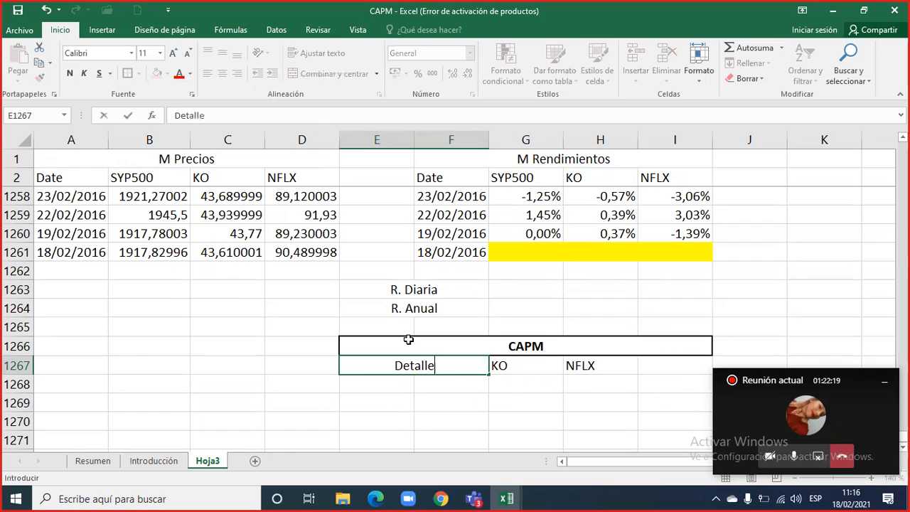
pyautogui.press('Return')
# - Merge and center cells E1268:F1268 below Detalle and enter the label "RF"
pyautogui.hotkey('shift', 'Right')
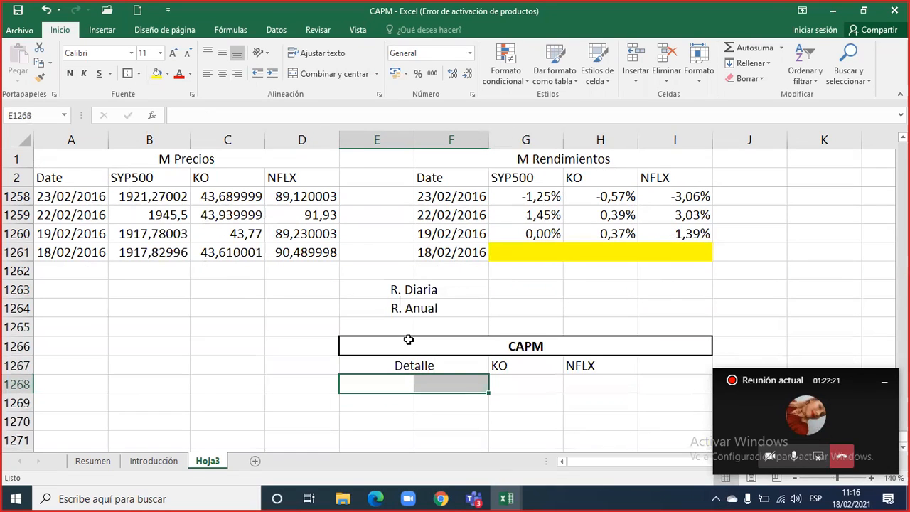
pyautogui.click(320, 73)
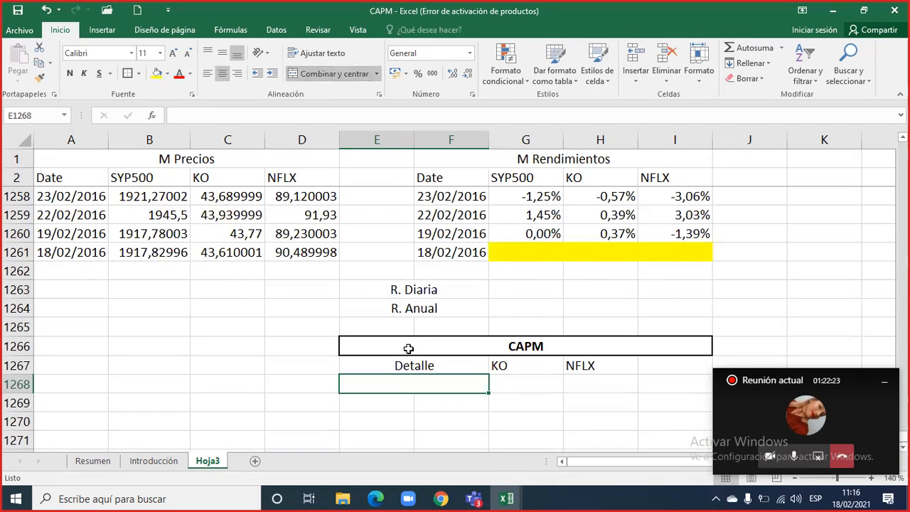
pyautogui.write('RF')
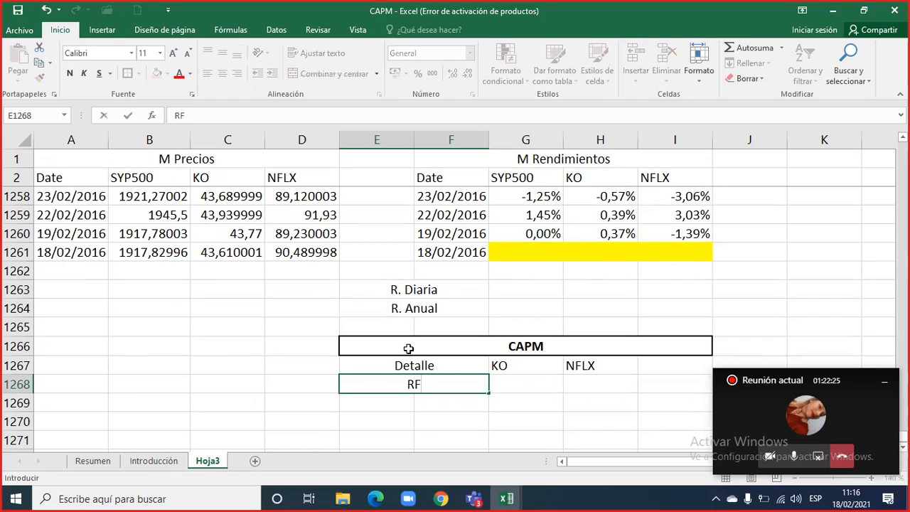
pyautogui.press('Return')
# - Merge and center cells E1269:F1269 and change the label in the row above them to "Rf"
pyautogui.moveTo(401, 400); pyautogui.dragTo(440, 400)
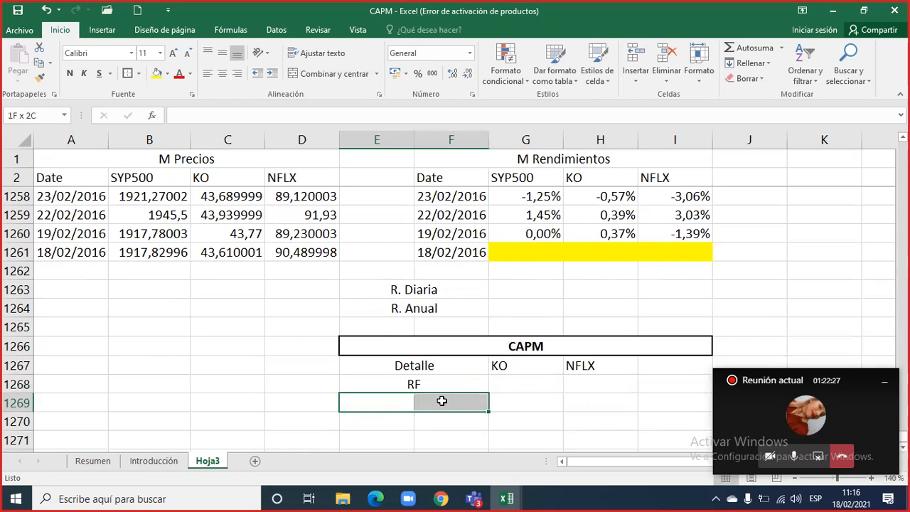
pyautogui.click(332, 74)
pyautogui.click(401, 383)
pyautogui.doubleClick(418, 385)
pyautogui.press('BackSpace')
pyautogui.write('f')
pyautogui.press('Return')
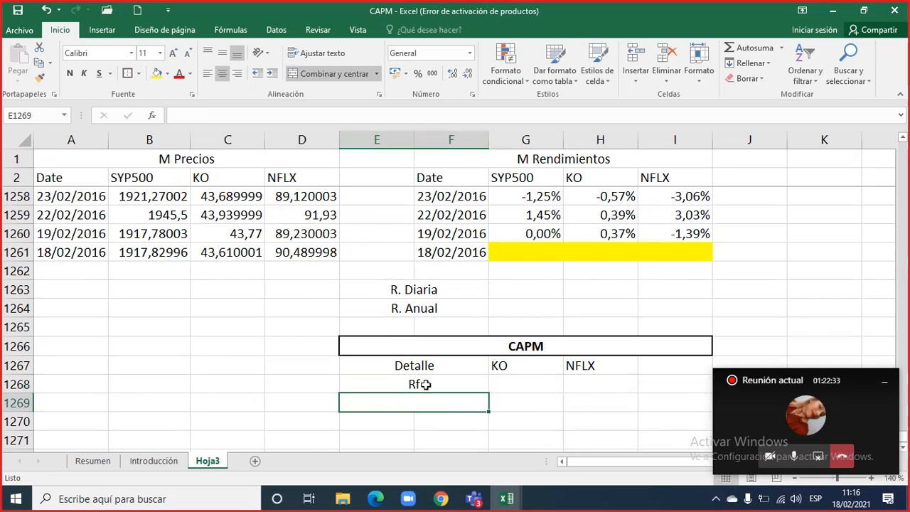
# - Enter the label "RM" in the merged cell E1269 below Rf
pyautogui.write('Rf')
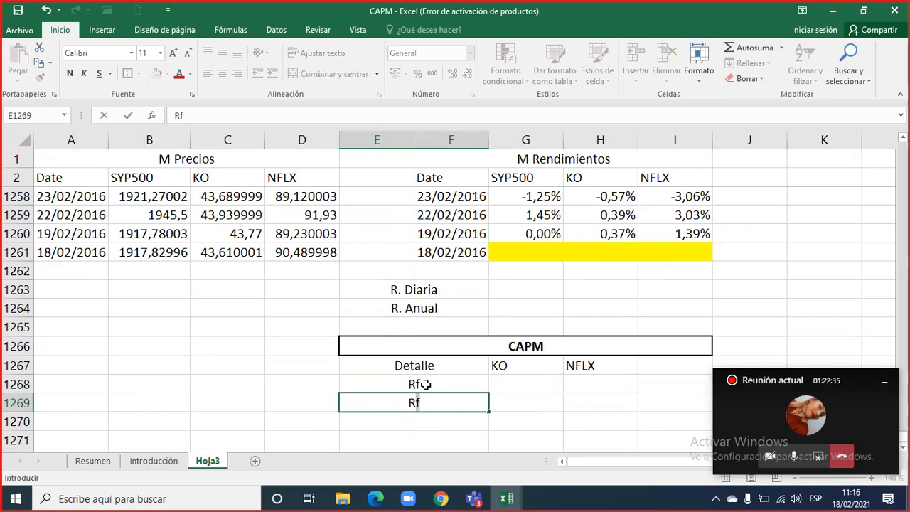
pyautogui.press('BackSpace')
pyautogui.write('B')
pyautogui.press('BackSpace')
pyautogui.write('M')
pyautogui.press('Return')
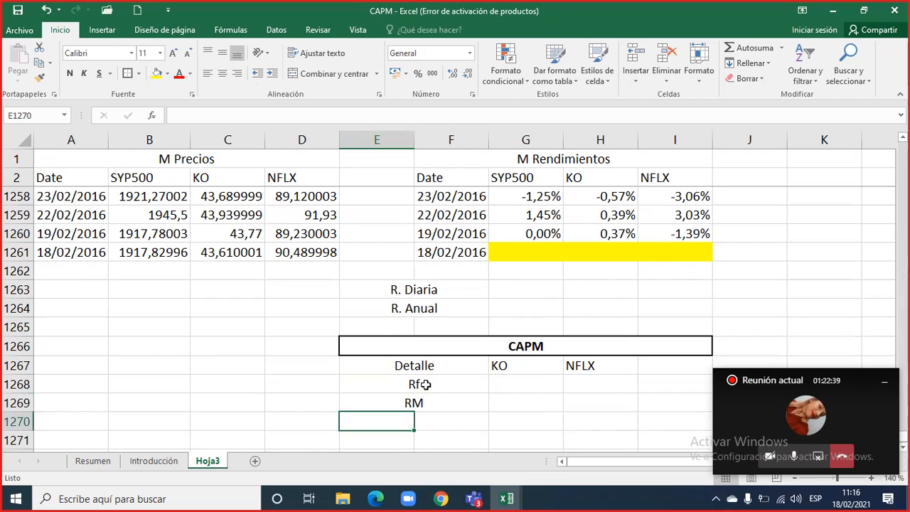
# - Copy the merged RM cell to row 1270 and change its label to "b"
pyautogui.press('Up')
pyautogui.hotkey('ctrl', 'c')
pyautogui.press('Down')
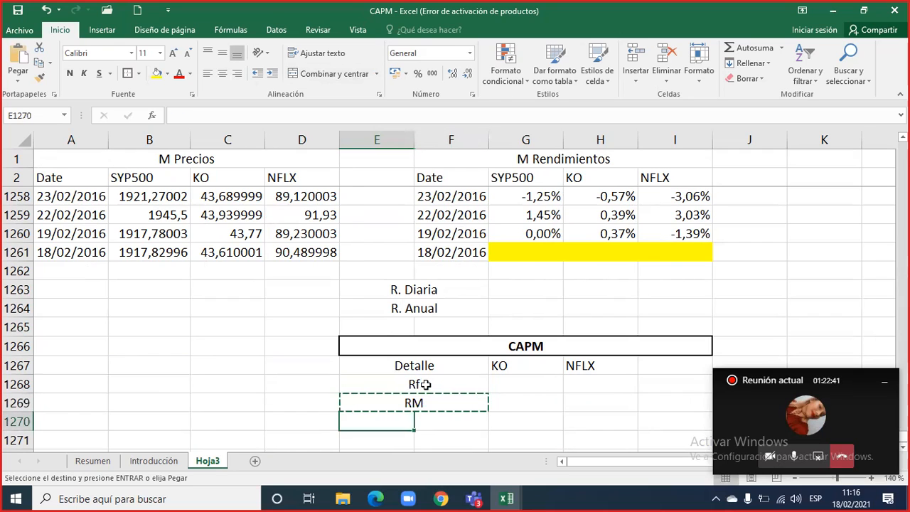
pyautogui.hotkey('ctrl', 'v')
pyautogui.write('b')
pyautogui.press('Return')
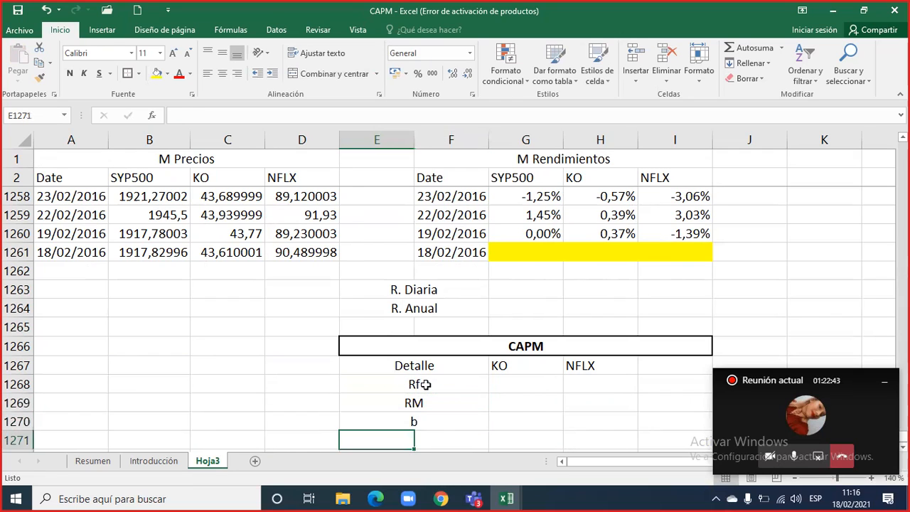
# - Make the CAPM table's header row E1267:H1267 (Detalle, KO, NFLX) bold
pyautogui.press('Up')
pyautogui.press('Up')
pyautogui.press('Up')
pyautogui.press('Up')
pyautogui.press('Right')
pyautogui.press('Right')
pyautogui.press('Left')
pyautogui.press('Left')
pyautogui.press('Left')
pyautogui.hotkey('shift', 'Right')
pyautogui.hotkey('shift', 'Right')
pyautogui.hotkey('shift', 'Right')
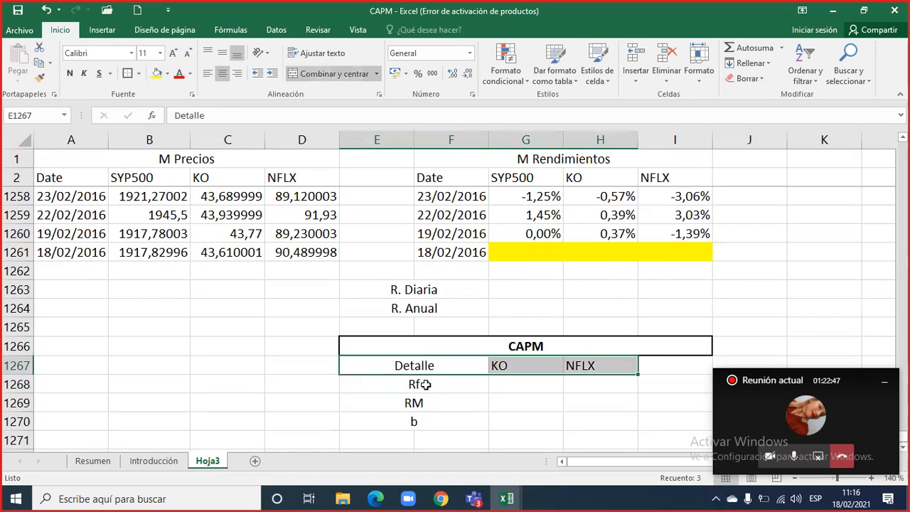
pyautogui.hotkey('ctrl', 'n')
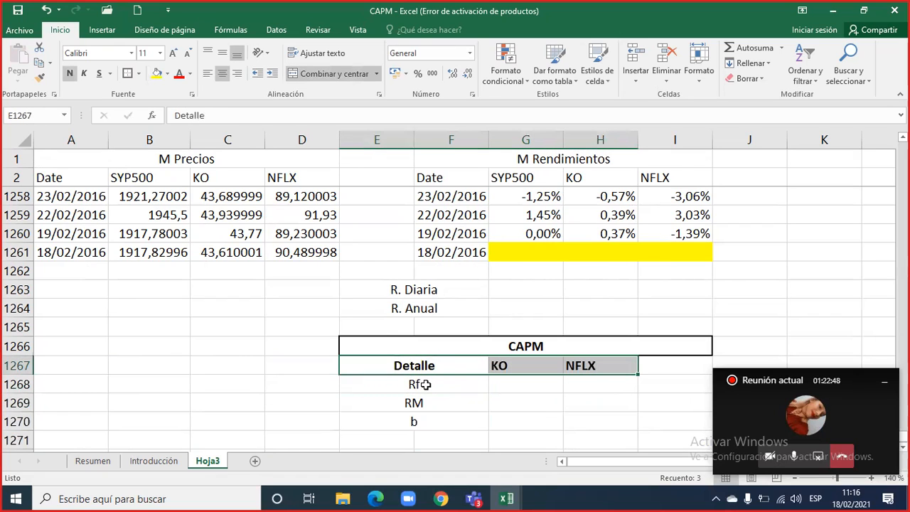
pyautogui.click(574, 292)
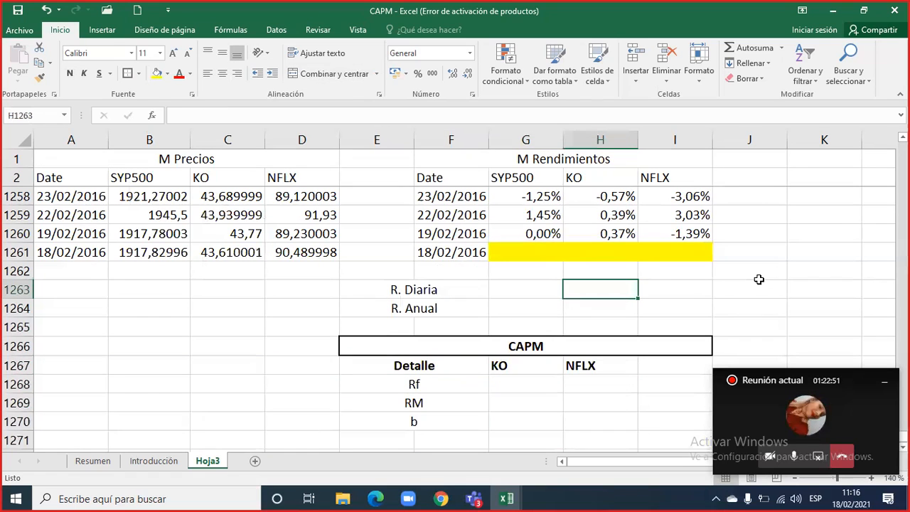
# - Copy the merged "b" cell to row 1271 and change its label to "Ke"
pyautogui.click(423, 405)
pyautogui.click(427, 421)
pyautogui.hotkey('ctrl', 'c')
pyautogui.press('Down')
pyautogui.press('Return')
pyautogui.write('Ke')
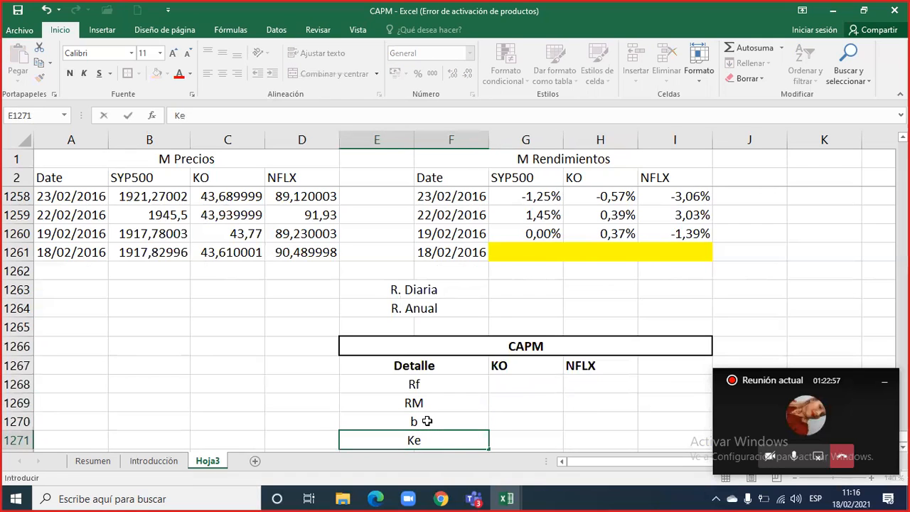
pyautogui.press('Right')
pyautogui.hotkey('shift', 'Right')
pyautogui.press('Left')
pyautogui.press('Right')
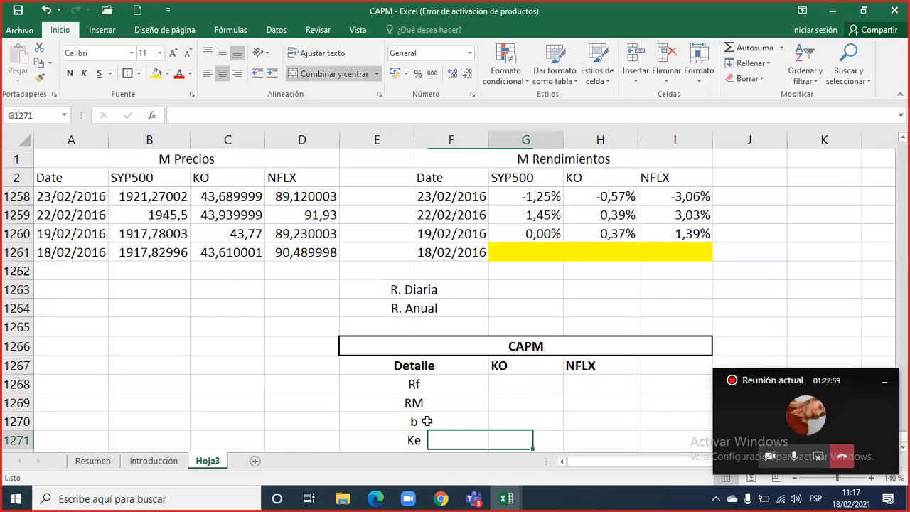
pyautogui.press('Right')
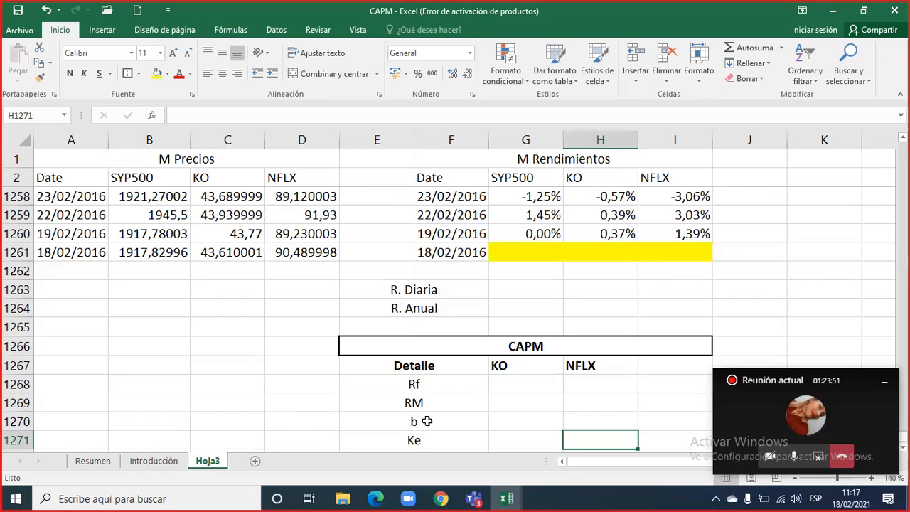
# - Calculate the SYP500 average daily return in G1263 with the formula =PROMEDIO(G3:G1260)
pyautogui.click(505, 292)
pyautogui.write('=prome')
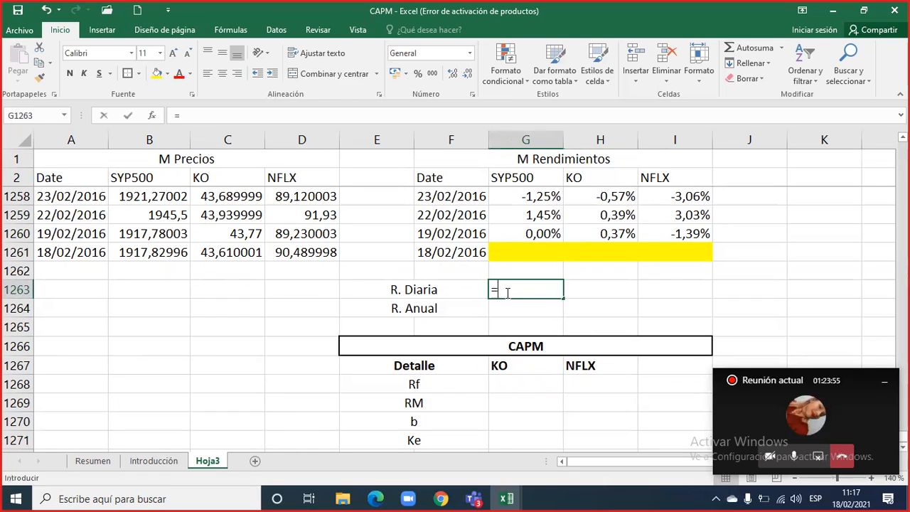
pyautogui.press('BackSpace')
pyautogui.press('BackSpace')
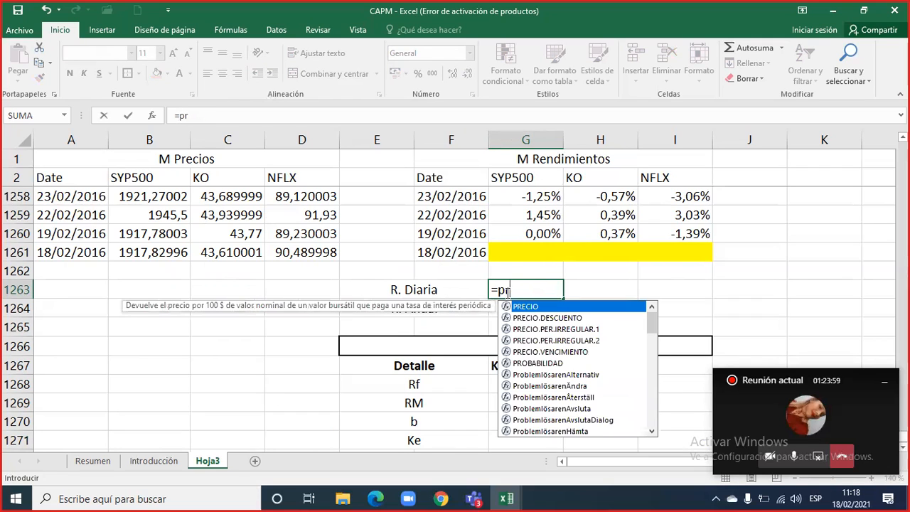
pyautogui.write('ome')
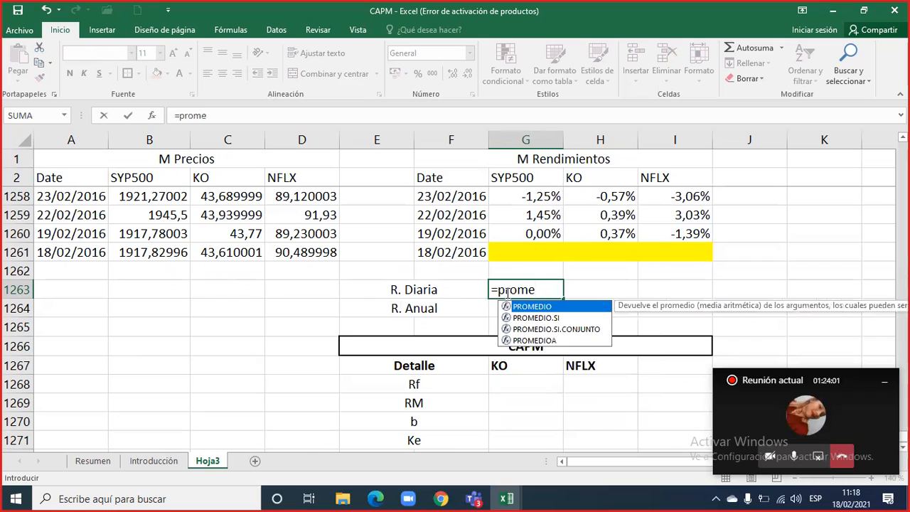
pyautogui.doubleClick(526, 306)
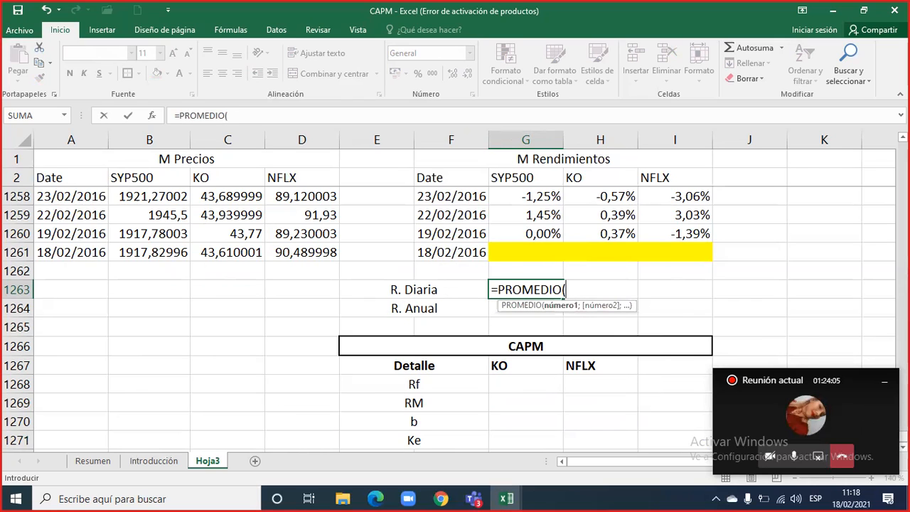
pyautogui.moveTo(901, 426); pyautogui.dragTo(902, 146)
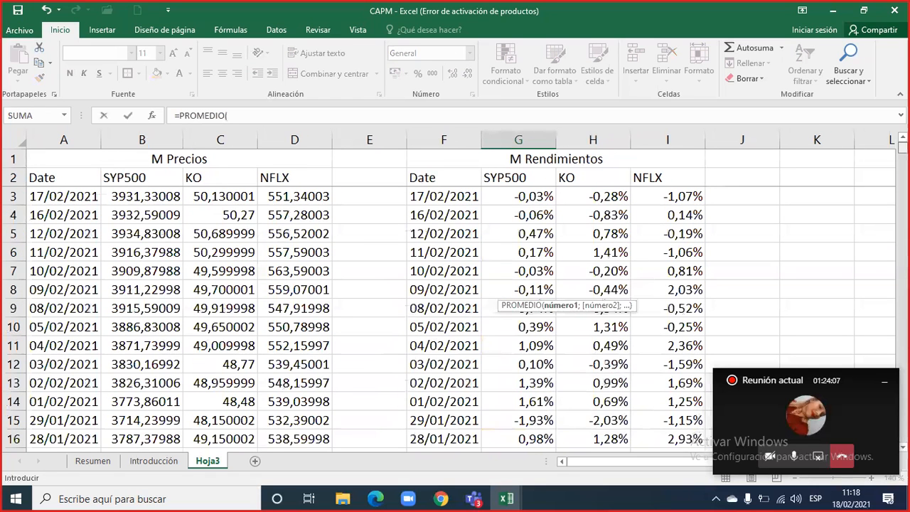
pyautogui.click(538, 195)
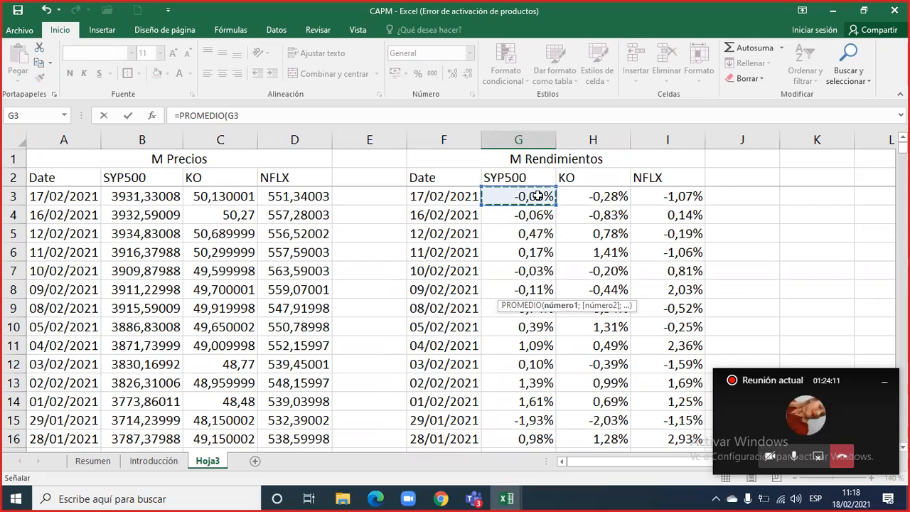
pyautogui.hotkey('ctrl', 'shift', 'Down')
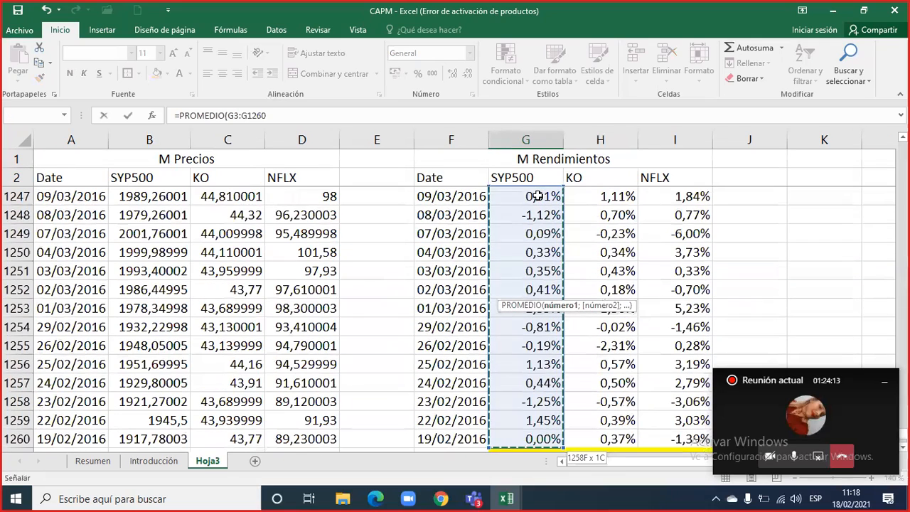
pyautogui.scroll(-3, 565, 345)
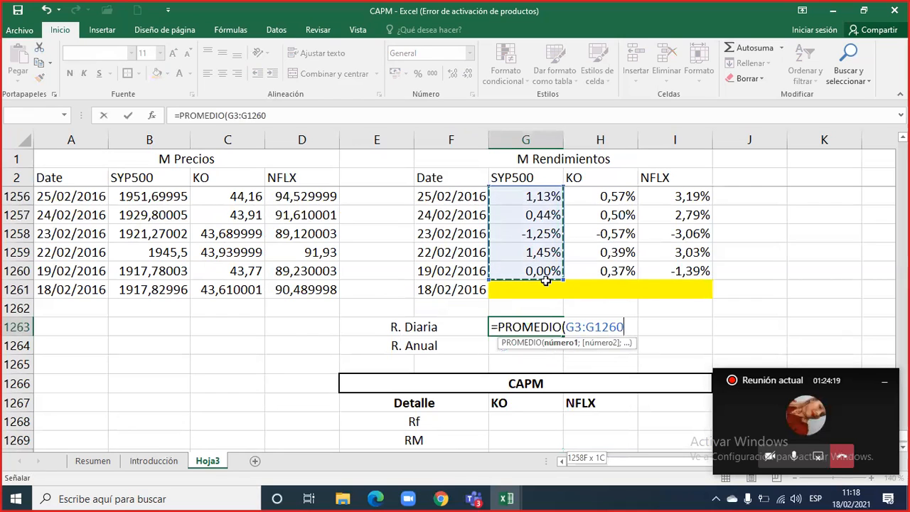
pyautogui.write(')')
pyautogui.press('Return')
pyautogui.press('Up')
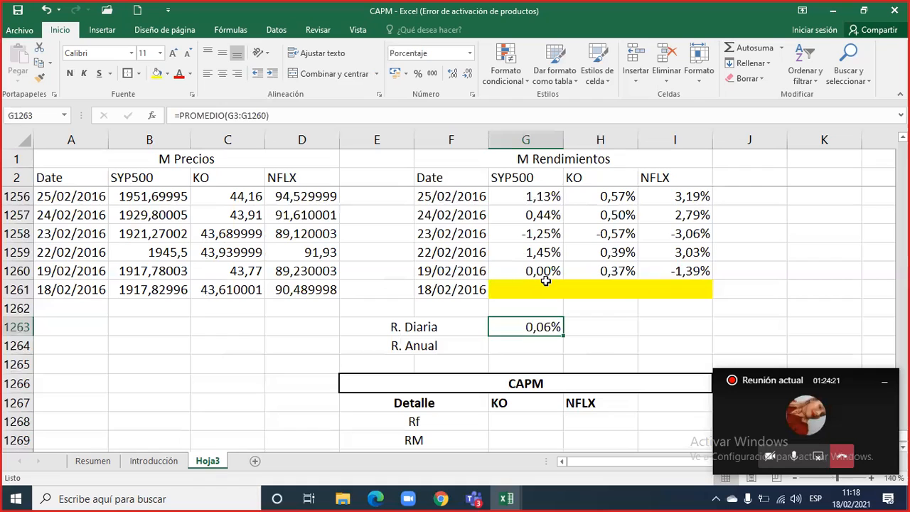
# - Copy the R. Diaria average formula from G1263 across to the KO and NFLX columns, H1263:I1263
pyautogui.doubleClick(497, 326)
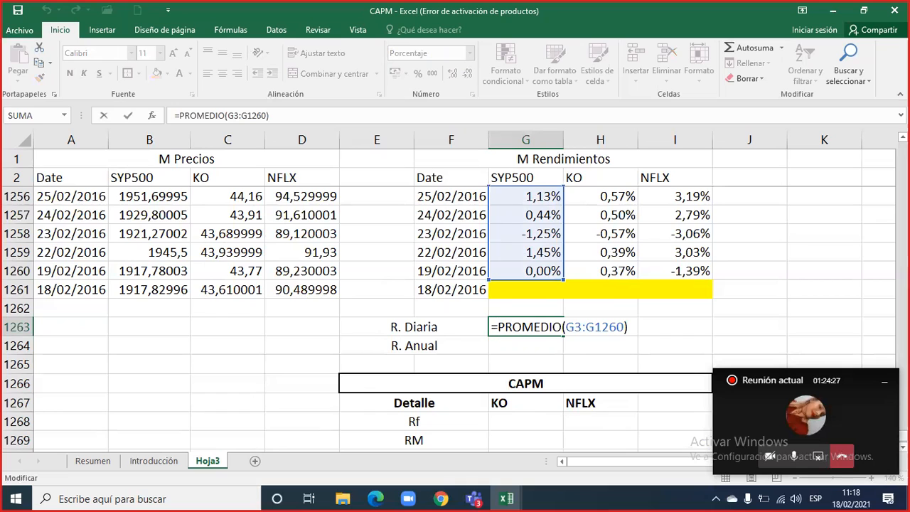
pyautogui.scroll(20, 455, 319)
pyautogui.scroll(20, 455, 320)
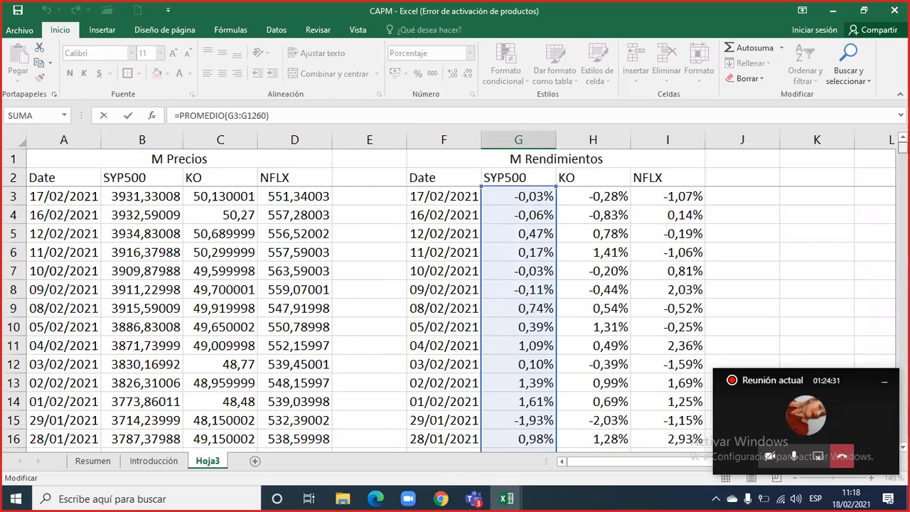
pyautogui.scroll(-20, 856, 344)
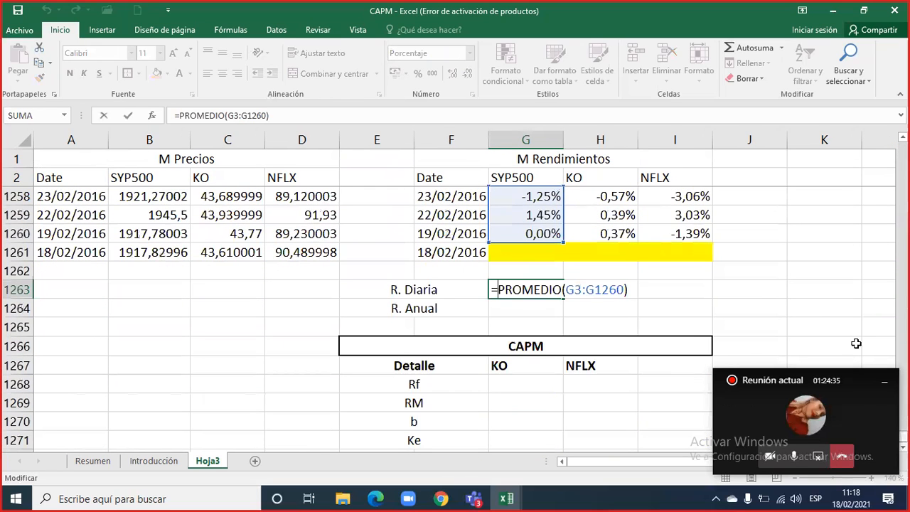
pyautogui.press('Return')
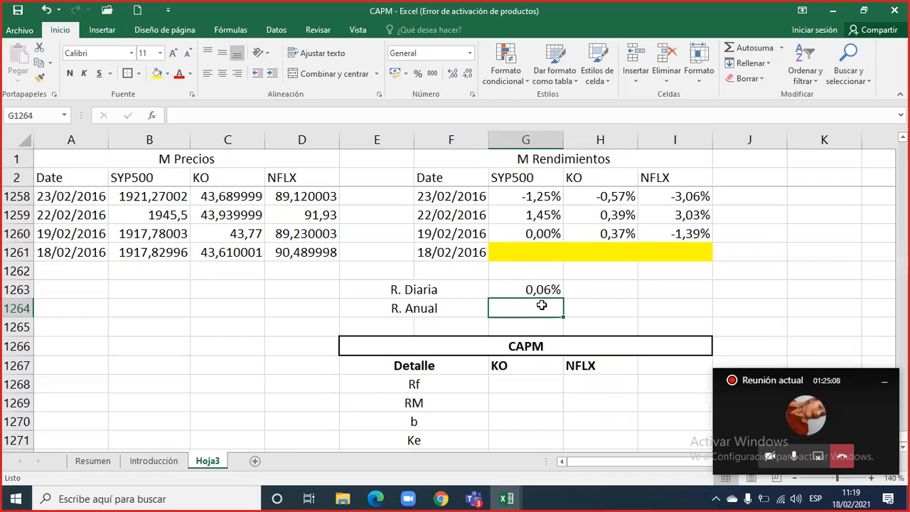
pyautogui.press('Up')
pyautogui.hotkey('ctrl', 'c')
pyautogui.hotkey('shift', 'Right')
pyautogui.hotkey('shift', 'Right')
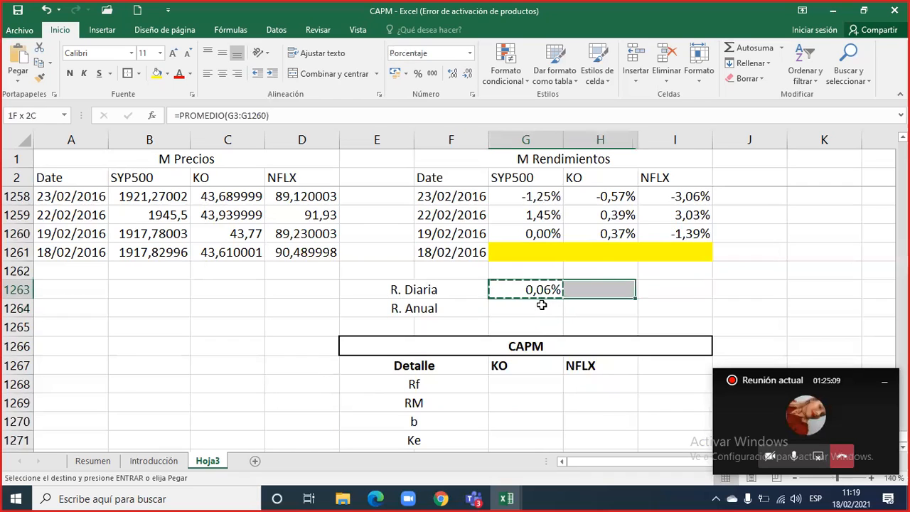
pyautogui.hotkey('ctrl', 'v')
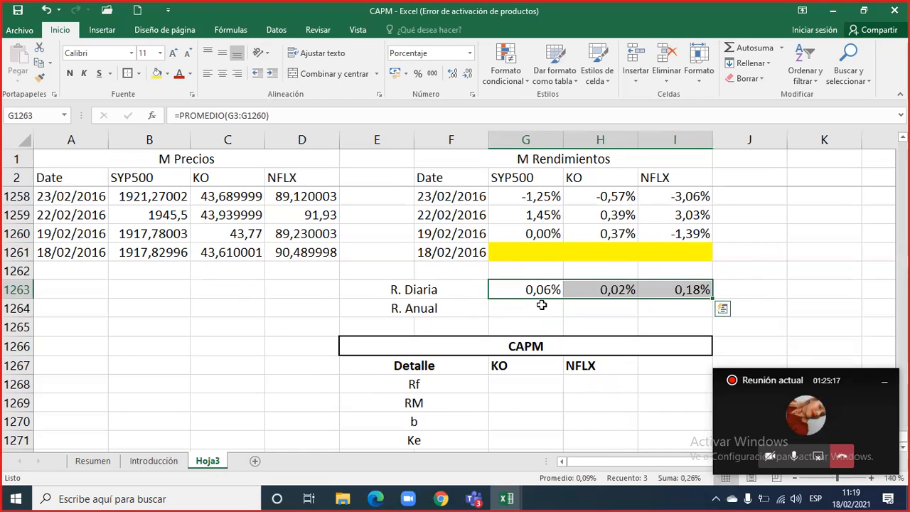
# - Inspect the average formulas in G1263, H1263 and I1263 to check the return range each one covers
pyautogui.doubleClick(531, 291)
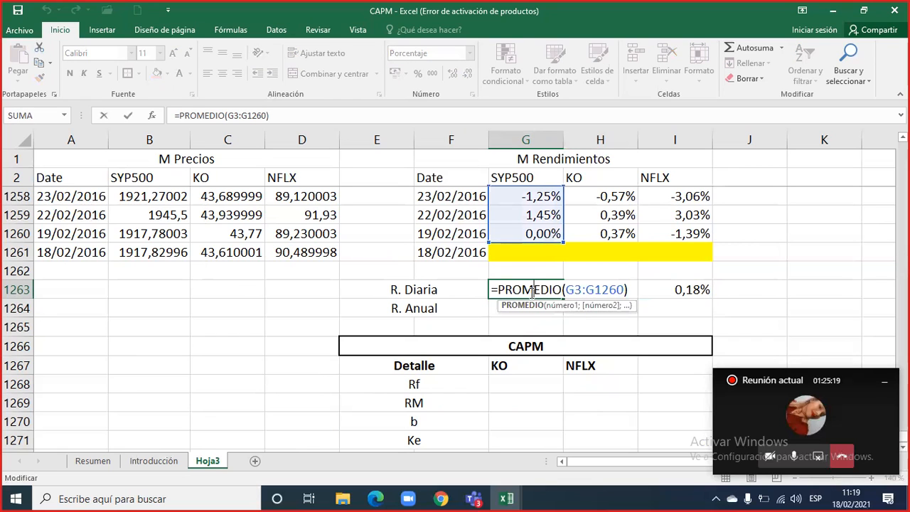
pyautogui.press('Escape')
pyautogui.doubleClick(586, 289)
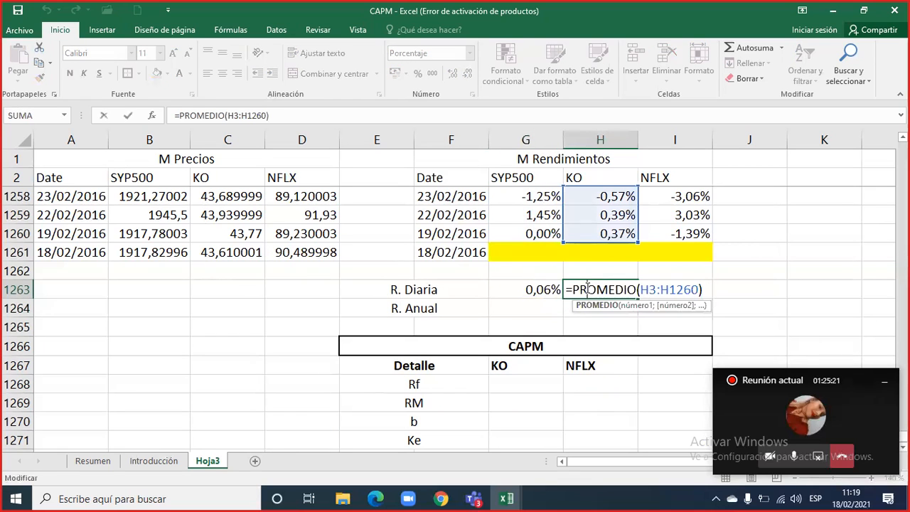
pyautogui.press('Escape')
pyautogui.click(681, 289)
pyautogui.doubleClick(682, 290)
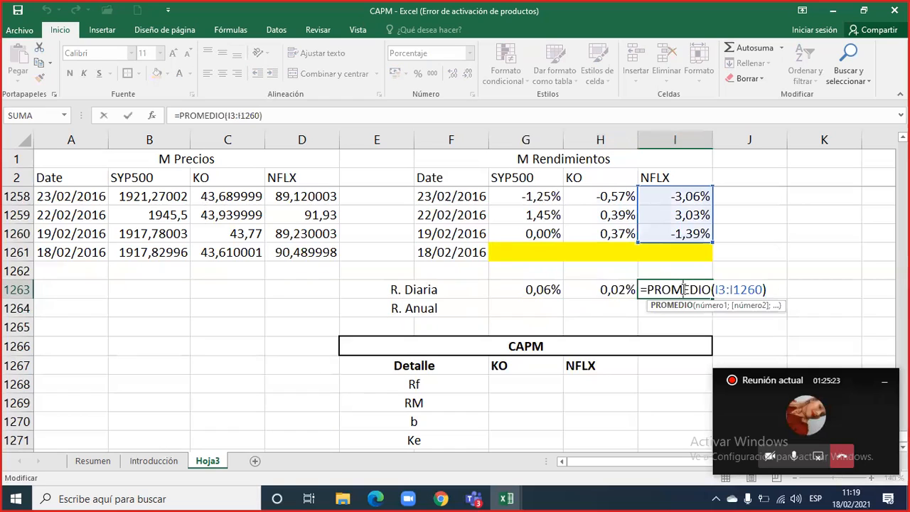
pyautogui.press('Escape')
pyautogui.click(558, 291)
pyautogui.moveTo(563, 290); pyautogui.dragTo(676, 290)
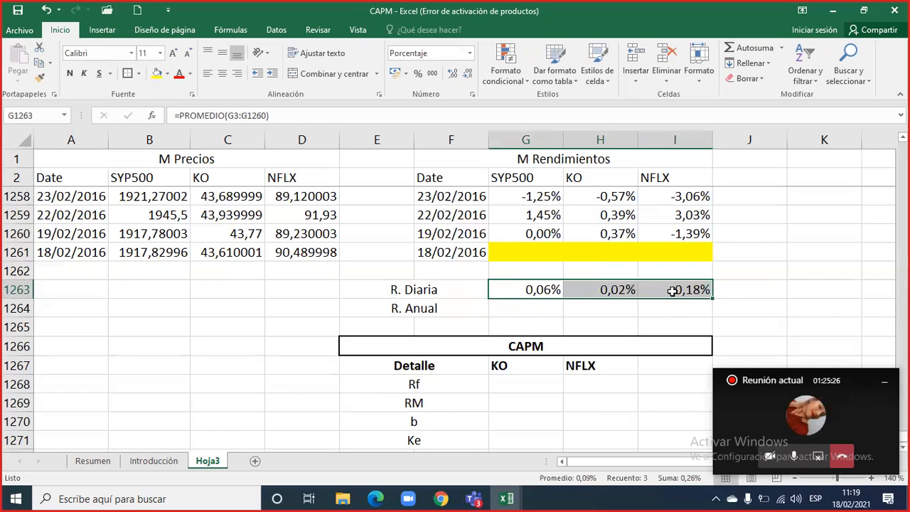
# - Calculate the SYP500 annual return in G1264 with the formula =G1263*252
pyautogui.click(546, 307)
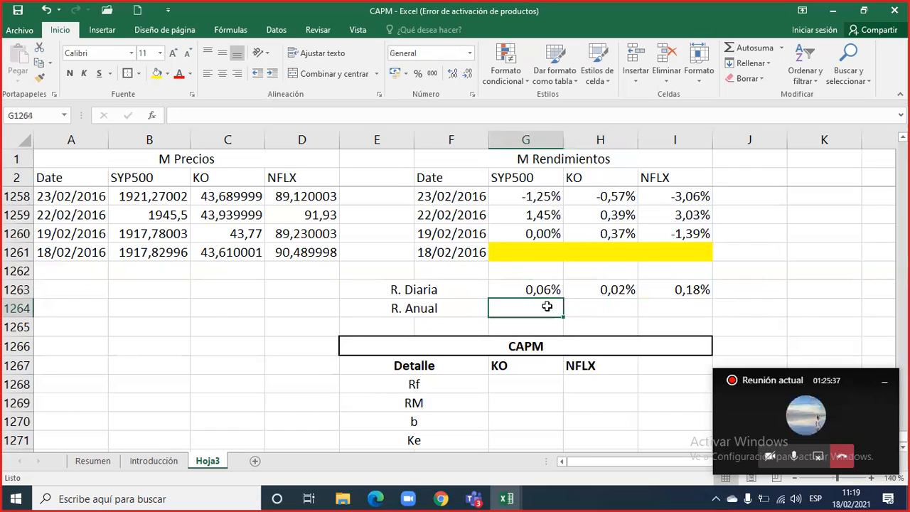
pyautogui.write('=')
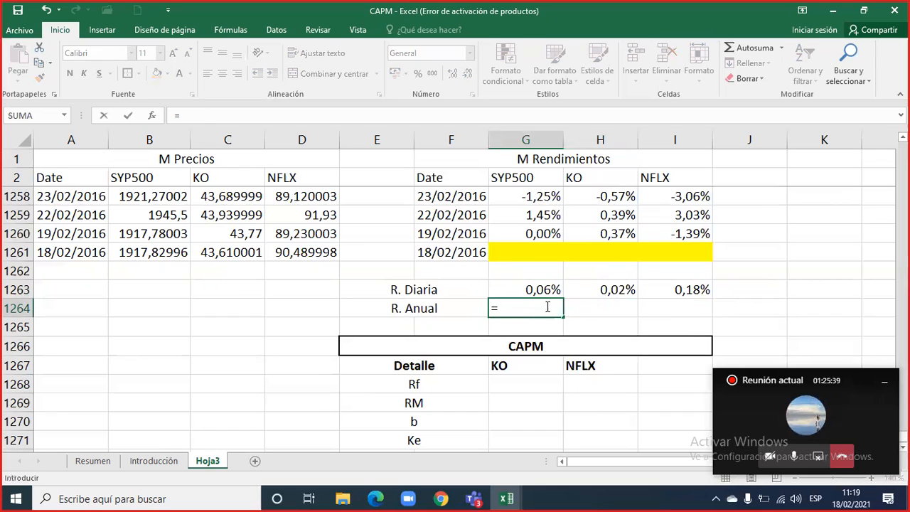
pyautogui.press('Up')
pyautogui.write('*365')
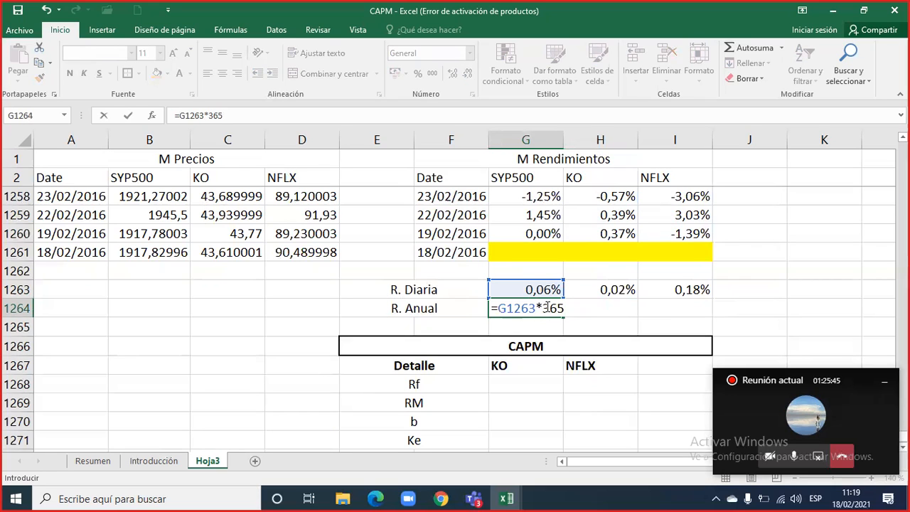
pyautogui.press('BackSpace')
pyautogui.press('BackSpace')
pyautogui.press('BackSpace')
pyautogui.write('252')
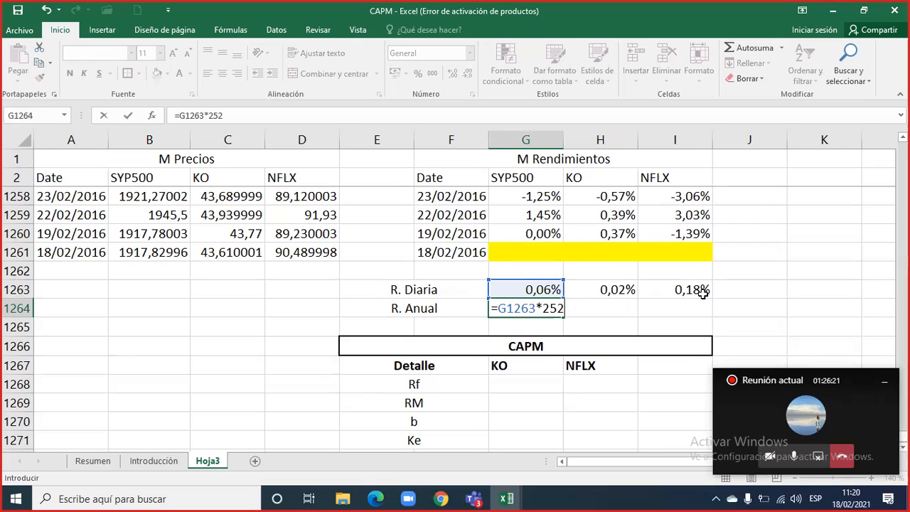
pyautogui.press('Return')
# - Copy the R. Anual formula from G1264 across to H1264:I1264 and format all three cells as percentages
pyautogui.press('Up')
pyautogui.hotkey('ctrl', 'c')
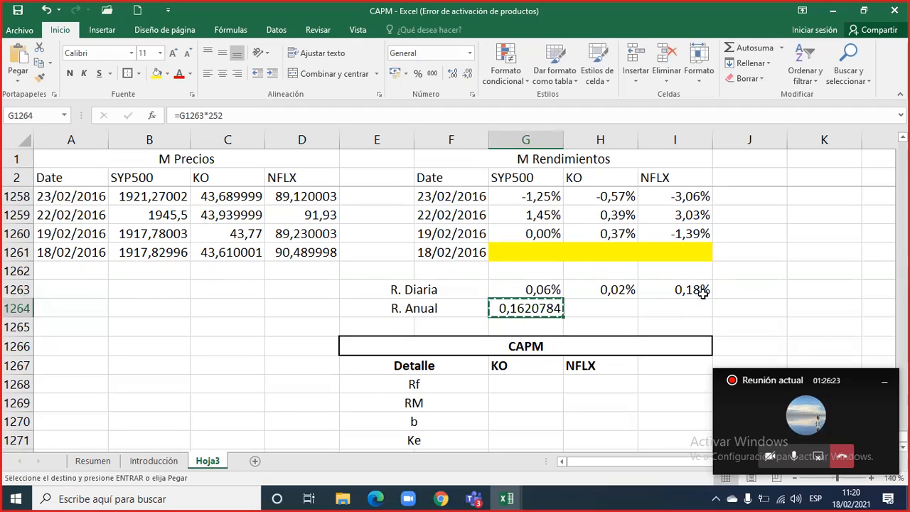
pyautogui.hotkey('shift', 'Right')
pyautogui.hotkey('shift', 'Right')
pyautogui.press('Return')
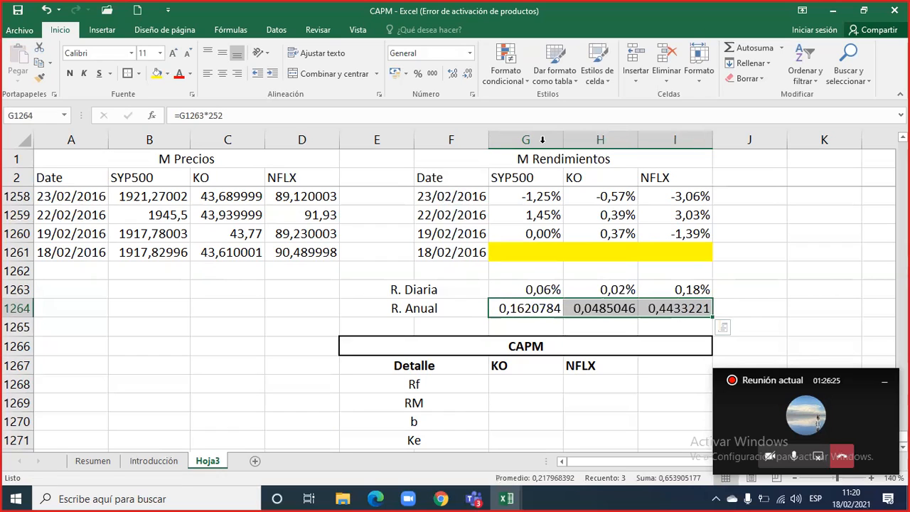
pyautogui.click(419, 74)
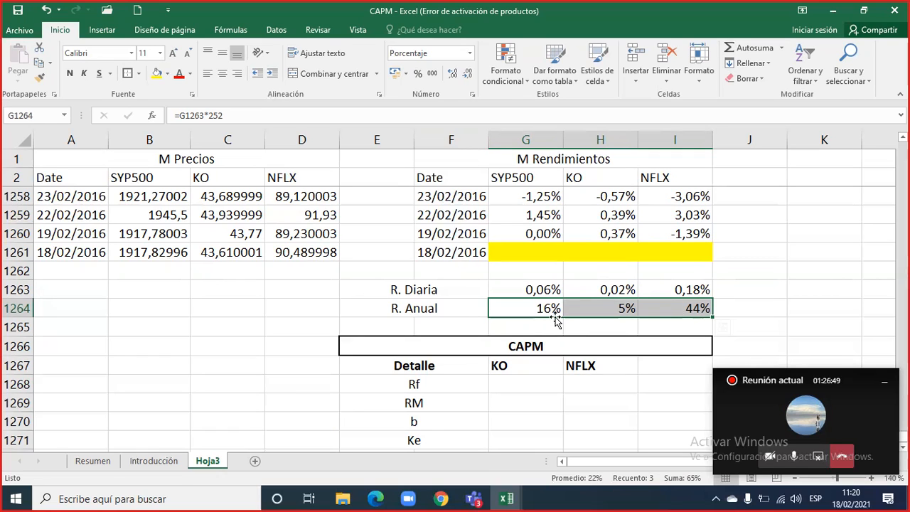
# - Compare the annual returns of KO and NFLX in cells H1264 and I1264
pyautogui.click(702, 310)
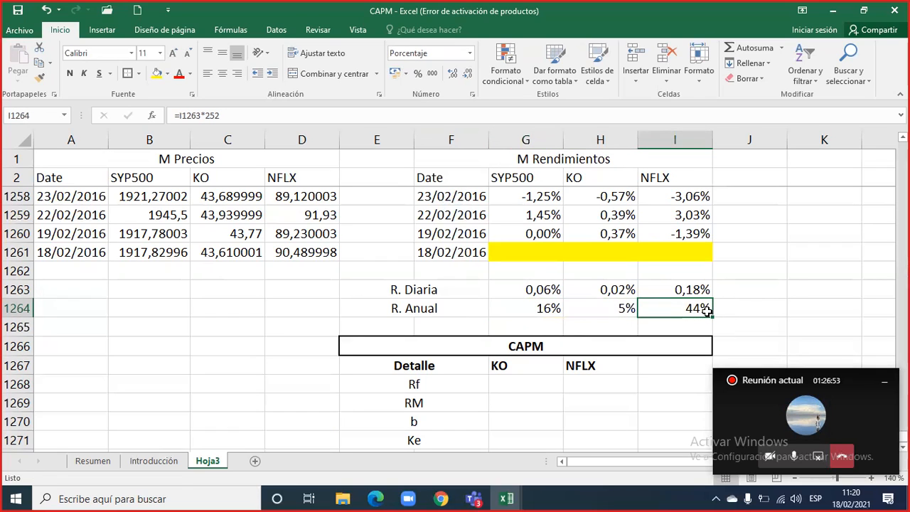
pyautogui.click(623, 307)
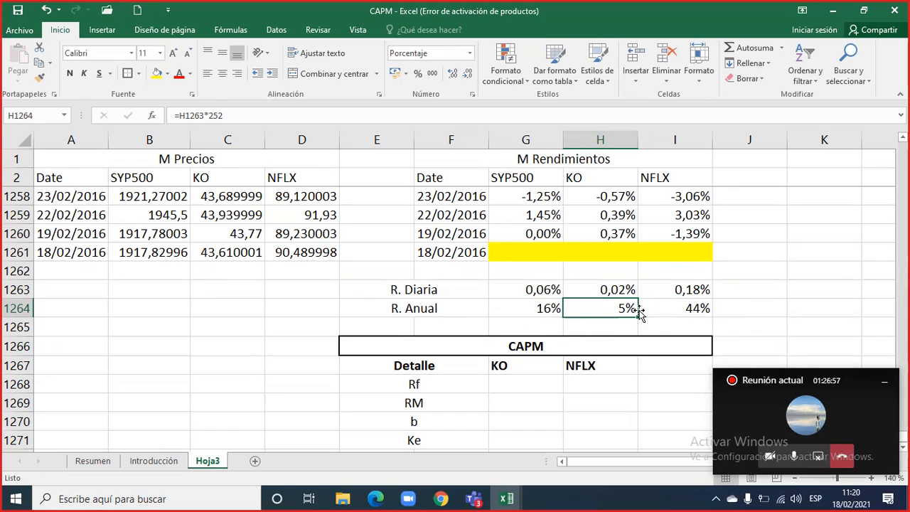
pyautogui.click(675, 309)
pyautogui.click(616, 307)
pyautogui.click(682, 307)
pyautogui.click(628, 308)
pyautogui.click(681, 309)
pyautogui.click(625, 308)
pyautogui.click(681, 310)
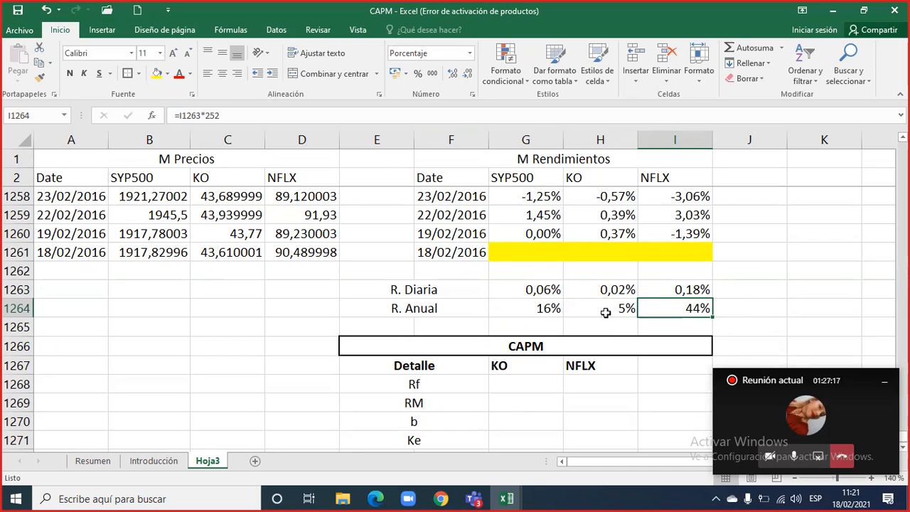
# - Enter a risk-free rate (Rf) of 2,5% for both KO and NFLX in G1268 and H1268 of the CAPM table
pyautogui.moveTo(540, 292); pyautogui.dragTo(656, 294)
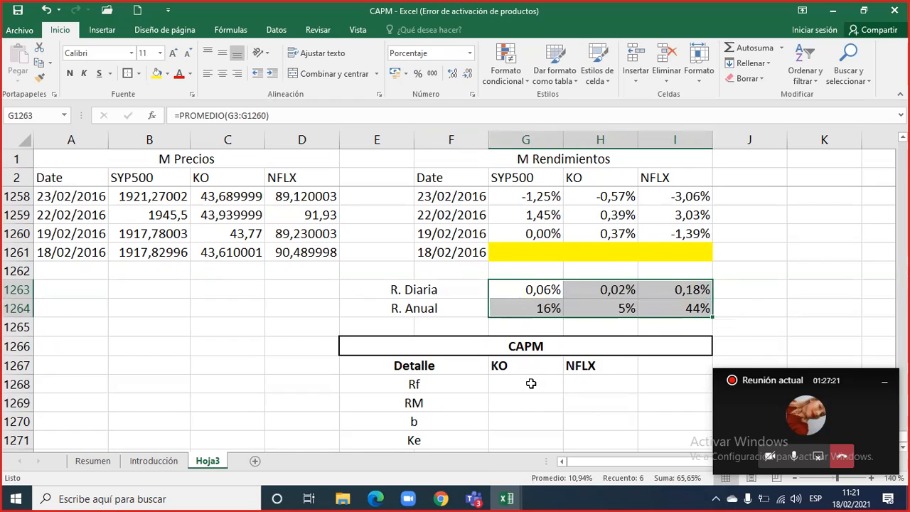
pyautogui.click(532, 384)
pyautogui.write('2,5%')
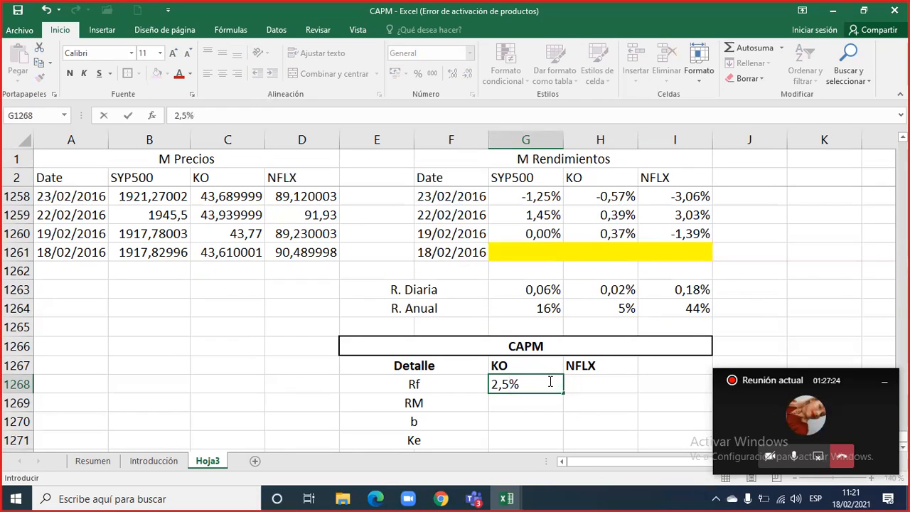
pyautogui.press('Tab')
pyautogui.write('2,5')
pyautogui.write('%')
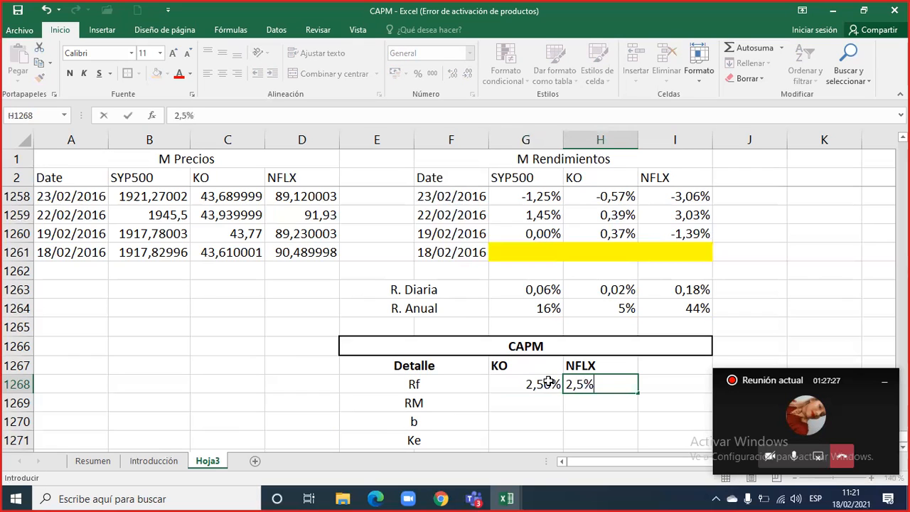
pyautogui.press('Return')
pyautogui.click(548, 384)
pyautogui.hotkey('shift', 'Right')
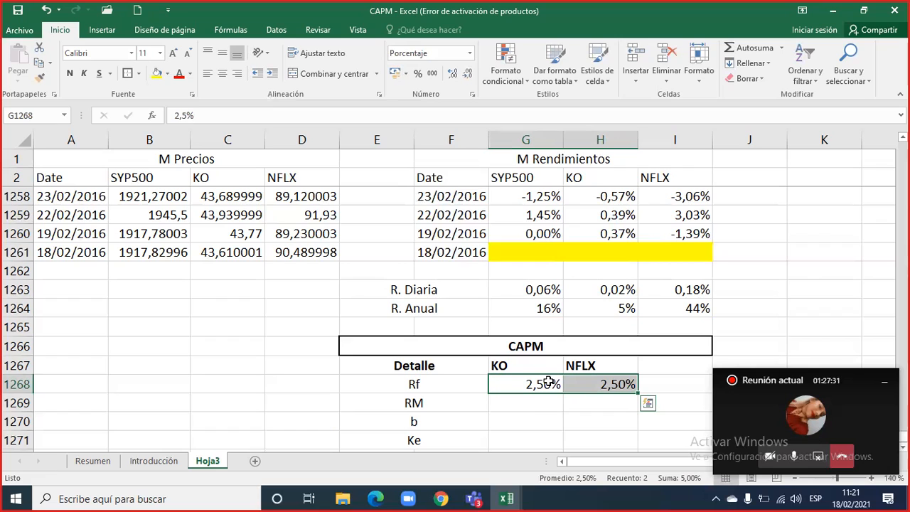
# - Link KO's market return RM in G1269 to the SYP500 annual return with the absolute reference =$G$1264
pyautogui.press('Down')
pyautogui.write('=')
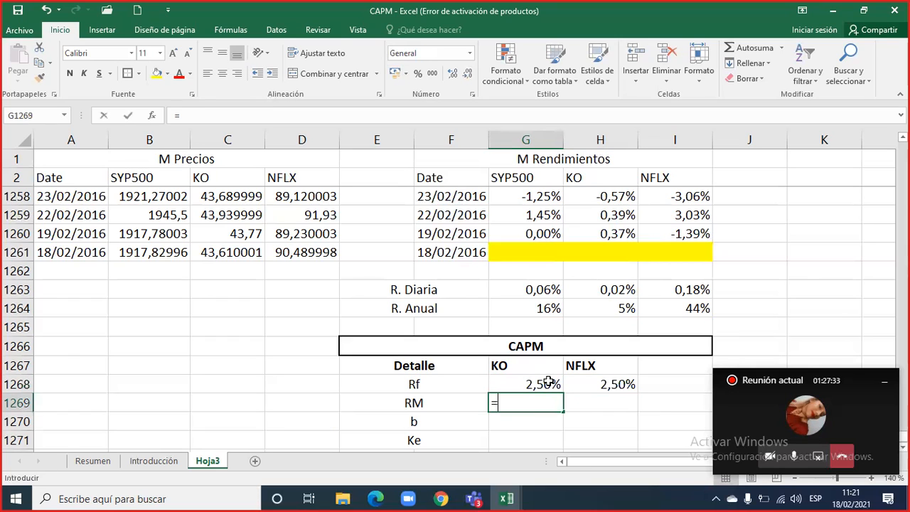
pyautogui.press('Up')
pyautogui.press('Up')
pyautogui.press('Up')
pyautogui.press('Up')
pyautogui.press('Up')
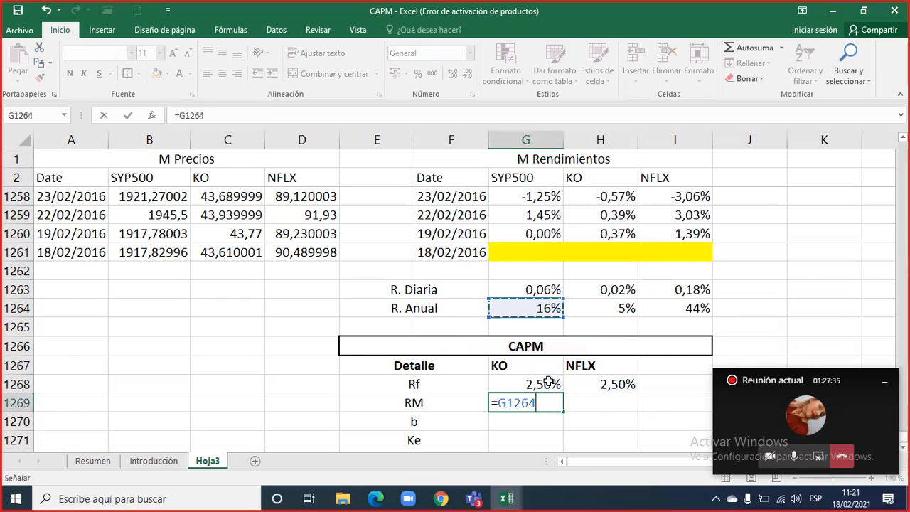
pyautogui.press('F4')
pyautogui.press('Return')
# - Copy the RM formula from G1269 to the NFLX column in H1269
pyautogui.press('Up')
pyautogui.hotkey('ctrl', 'c')
pyautogui.hotkey('shift', 'Right')
pyautogui.hotkey('ctrl', 'v')
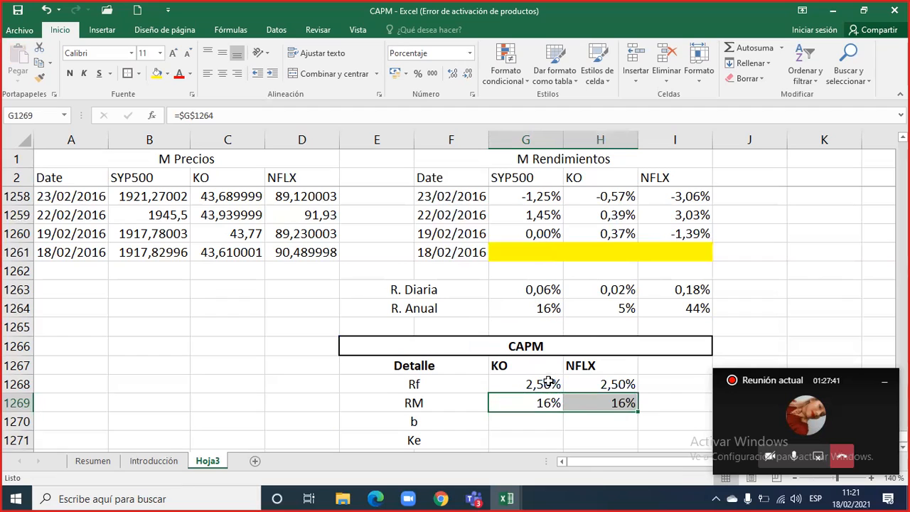
# - Review the Rf values in G1268:H1268 and check which cell the RM formulas in G1269 and H1269 reference
pyautogui.moveTo(540, 384); pyautogui.dragTo(625, 384)
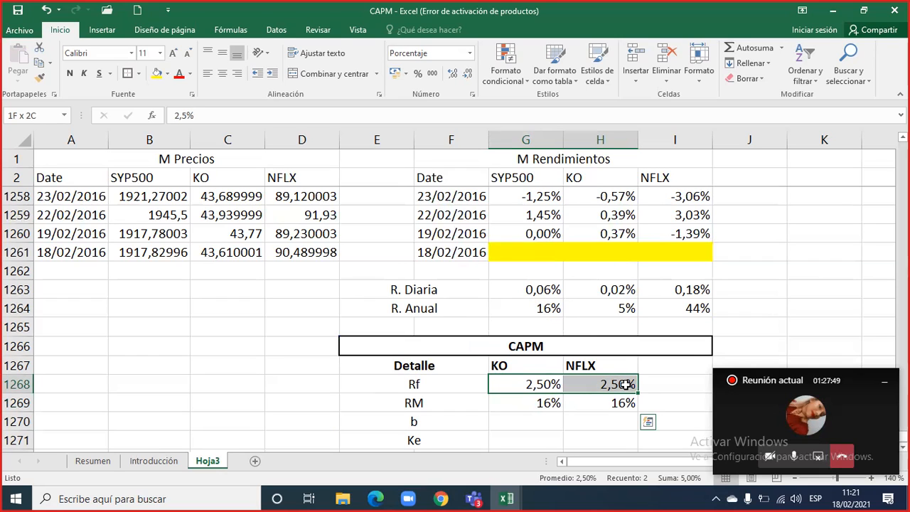
pyautogui.click(547, 403)
pyautogui.write('=')
pyautogui.click(548, 308)
pyautogui.press('F4')
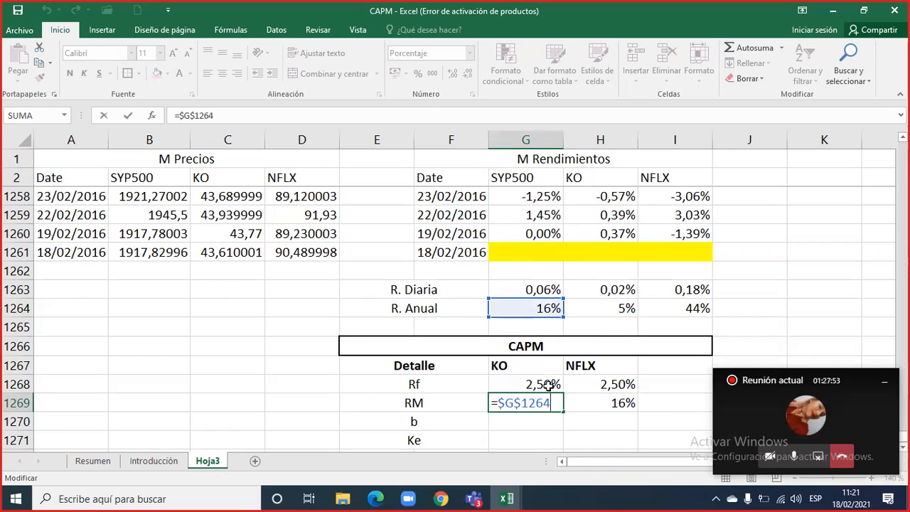
pyautogui.press('Escape')
pyautogui.doubleClick(600, 405)
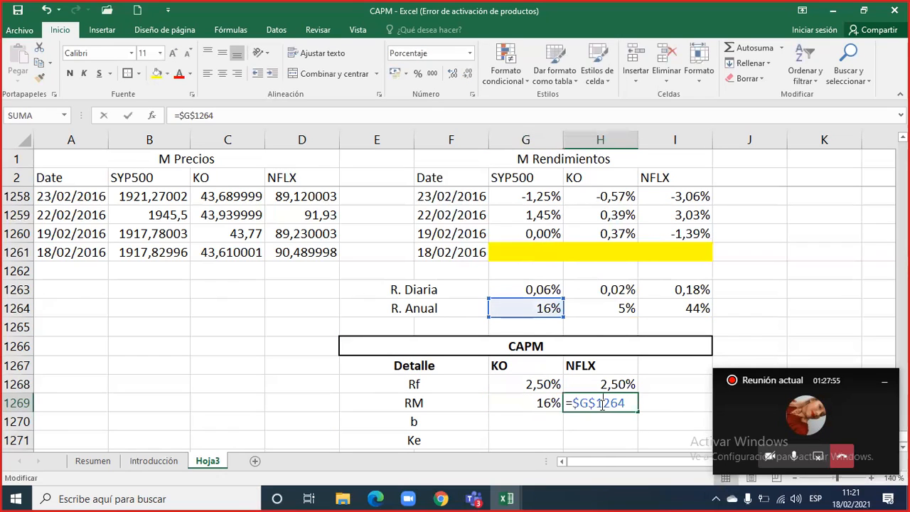
pyautogui.hotkey('ctrl', 'Return')
pyautogui.click(544, 421)
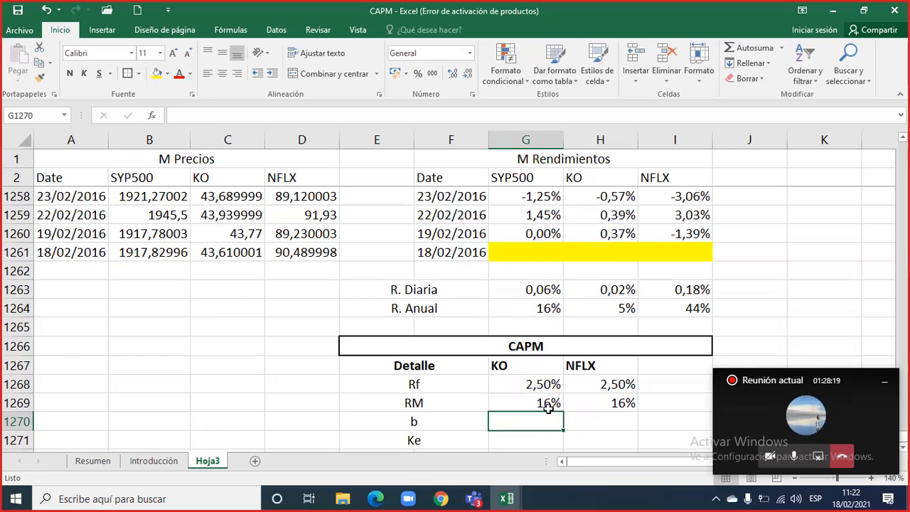
pyautogui.click(547, 403)
pyautogui.doubleClick(549, 409)
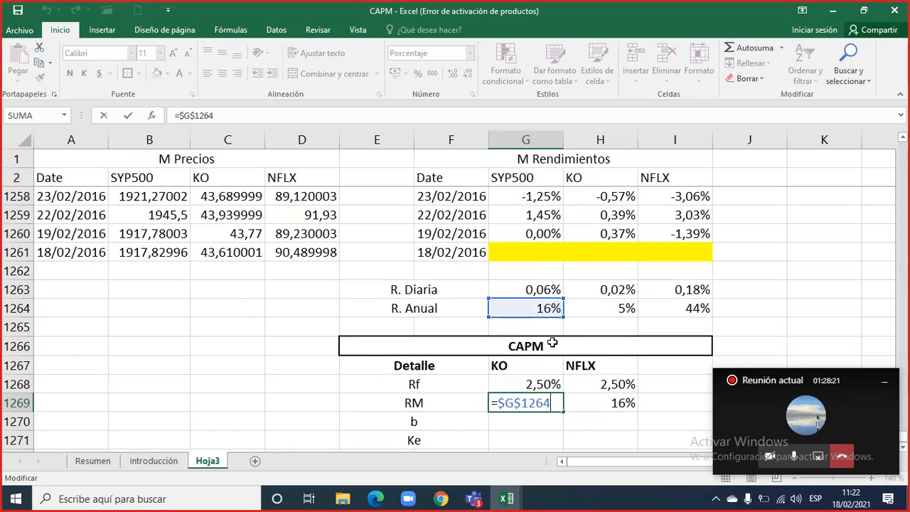
pyautogui.click(582, 400)
pyautogui.doubleClick(582, 400)
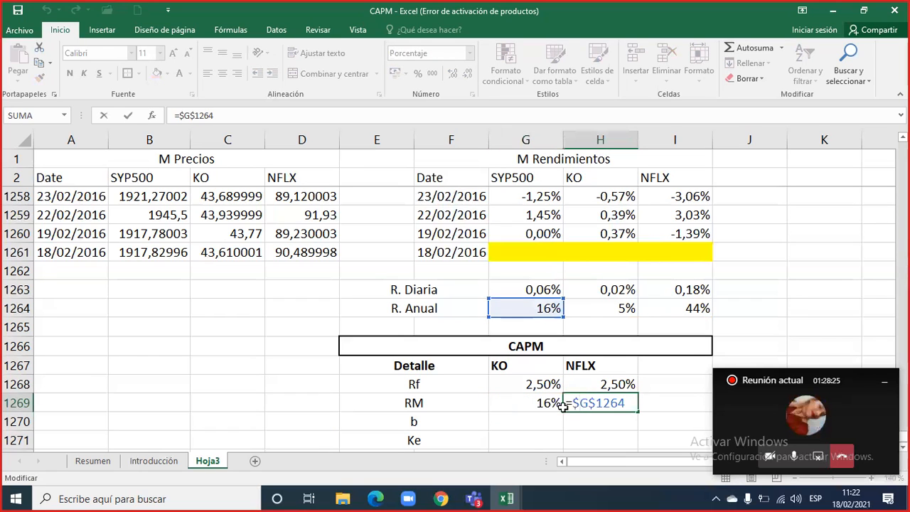
pyautogui.press('Escape')
pyautogui.moveTo(532, 383); pyautogui.dragTo(599, 381)
pyautogui.moveTo(524, 384); pyautogui.dragTo(589, 382)
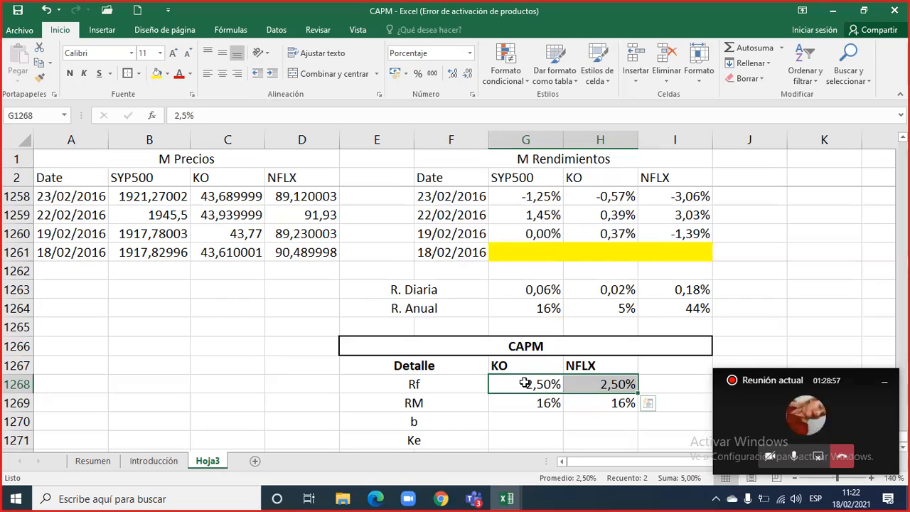
# - Copy the beta formula block B11:D12 from the Introducción sheet to A1267 on Hoja3, beside the CAPM table
pyautogui.click(538, 421)
pyautogui.moveTo(537, 421); pyautogui.dragTo(597, 422)
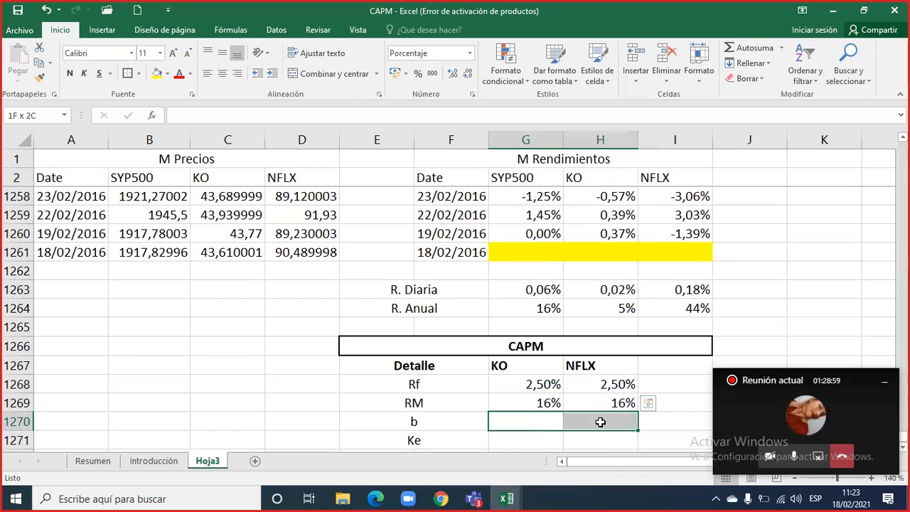
pyautogui.click(154, 460)
pyautogui.scroll(3, 327, 313)
pyautogui.scroll(3, 337, 318)
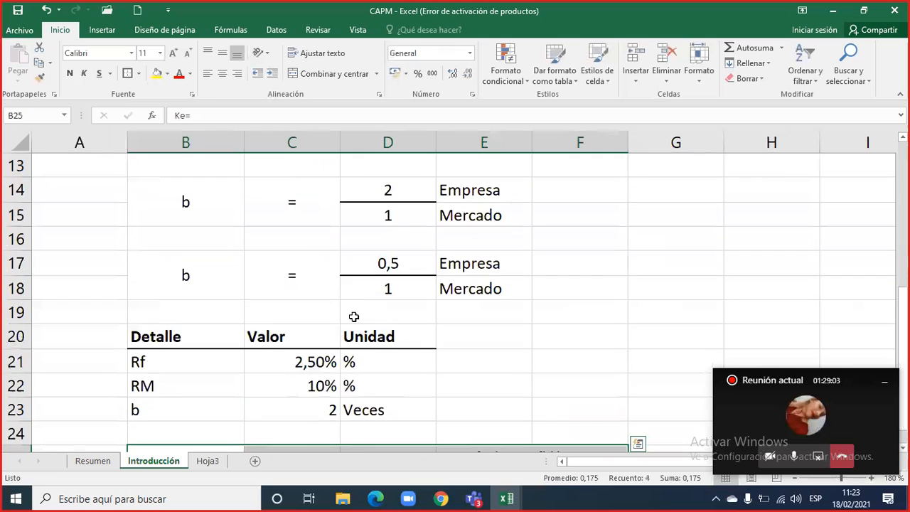
pyautogui.moveTo(213, 267); pyautogui.dragTo(380, 263)
pyautogui.hotkey('ctrl', 'c')
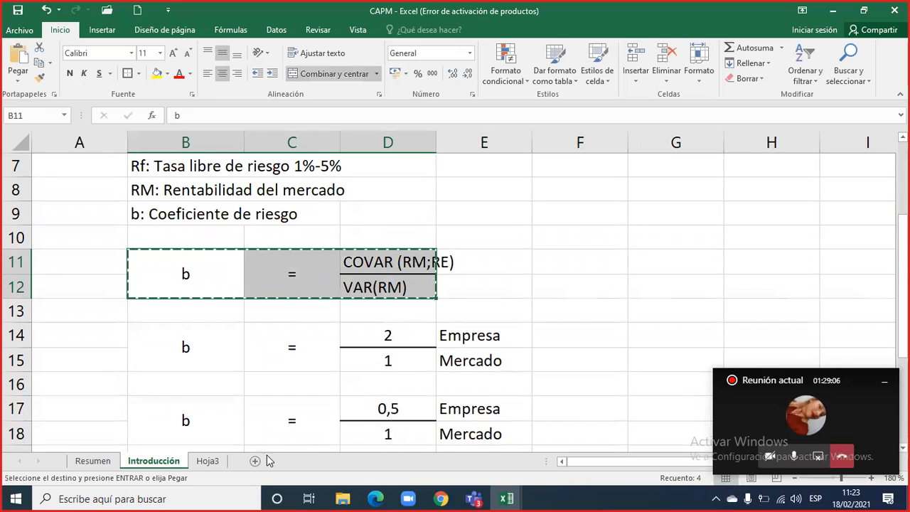
pyautogui.click(209, 461)
pyautogui.click(78, 373)
pyautogui.hotkey('ctrl', 'v')
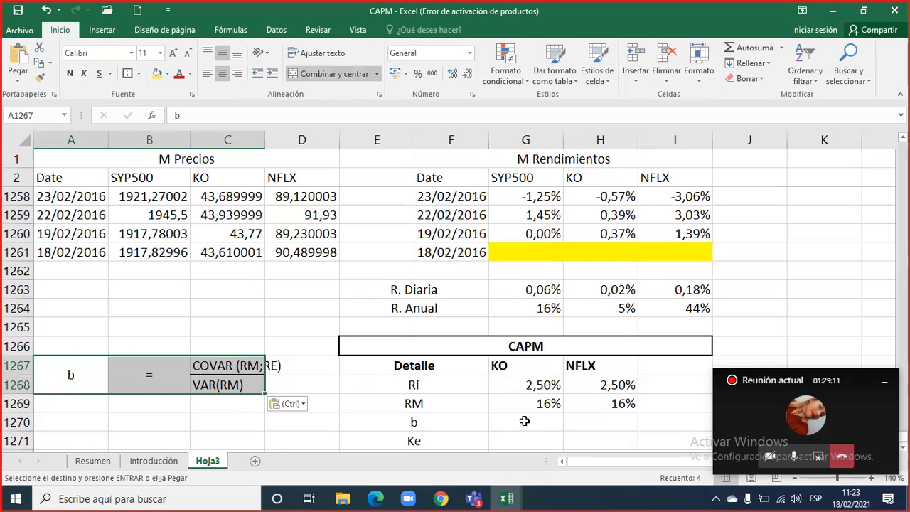
# - Start KO's beta formula in G1270 with COVARIANZA.M, using the SYP500 returns $G$3:$G$1260 as the absolute first array
pyautogui.click(524, 423)
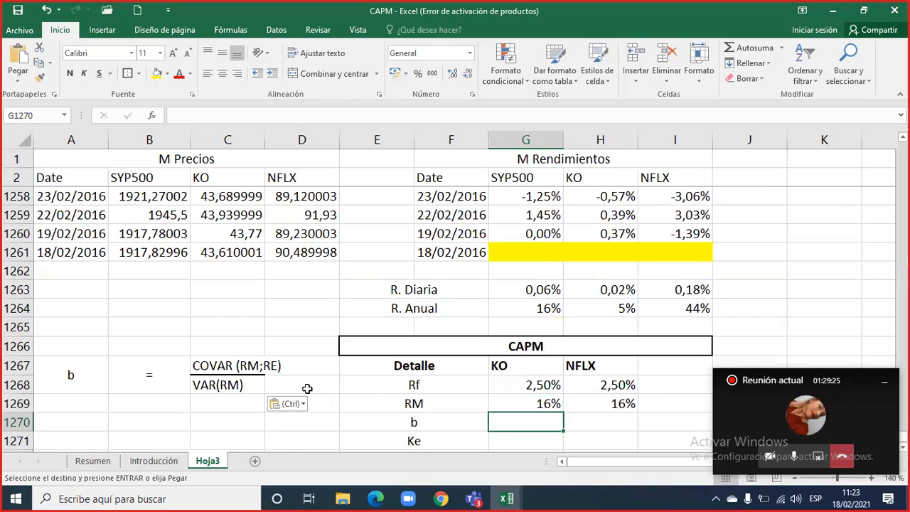
pyautogui.write('=')
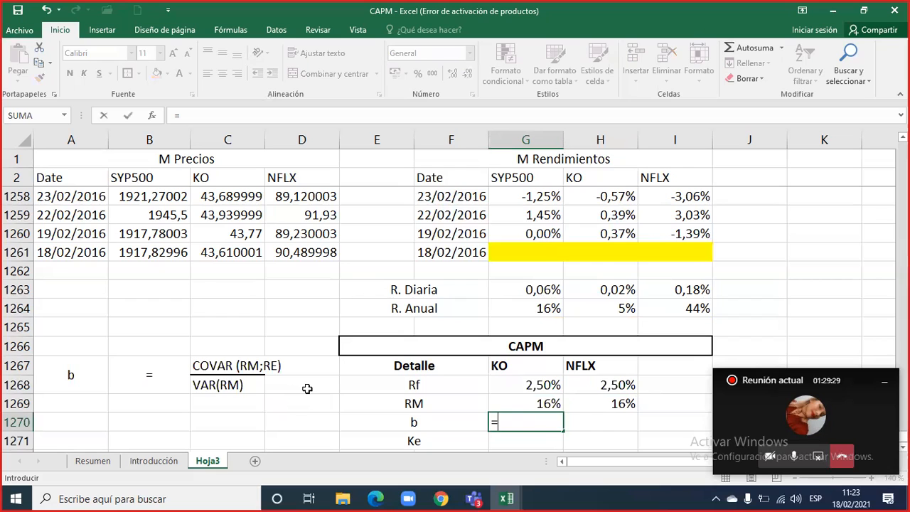
pyautogui.write('covar')
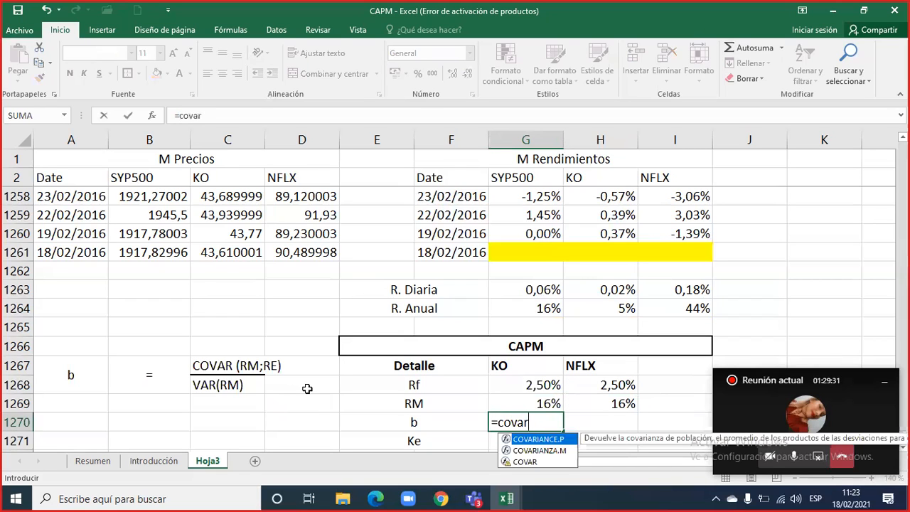
pyautogui.doubleClick(555, 456)
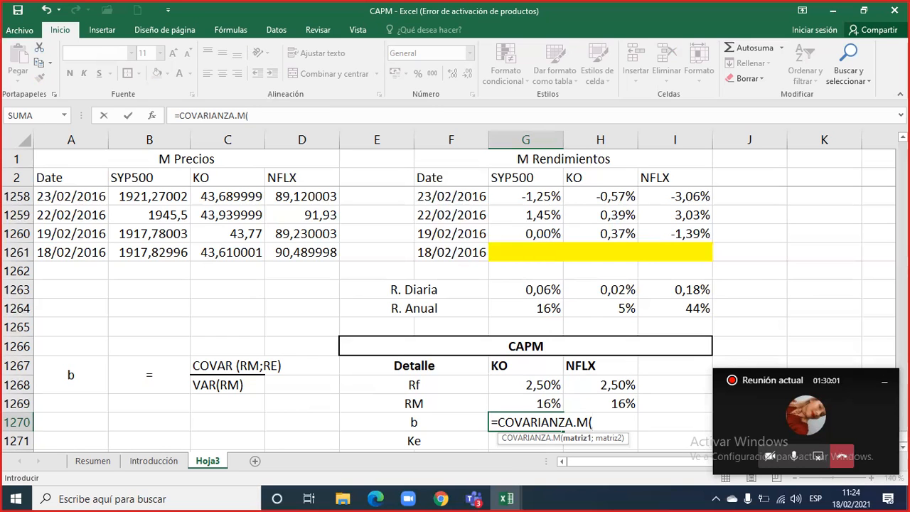
pyautogui.moveTo(901, 420); pyautogui.dragTo(901, 148)
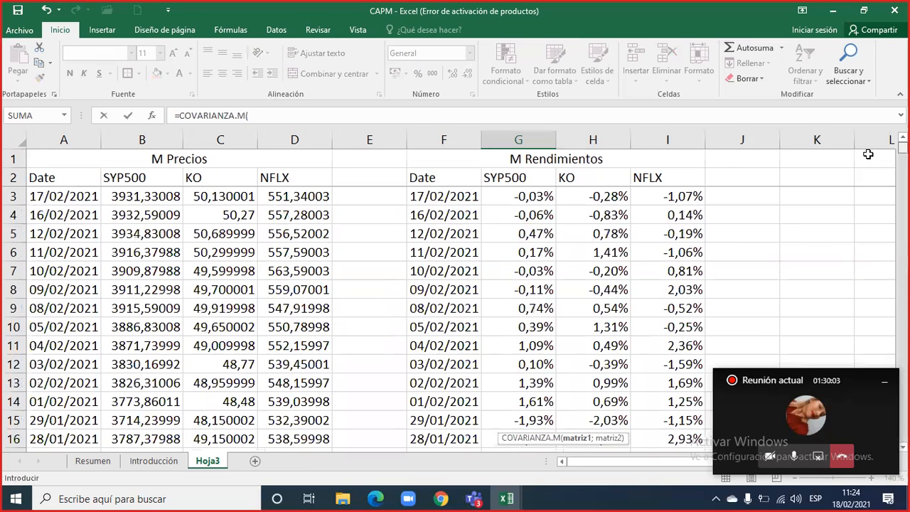
pyautogui.click(528, 195)
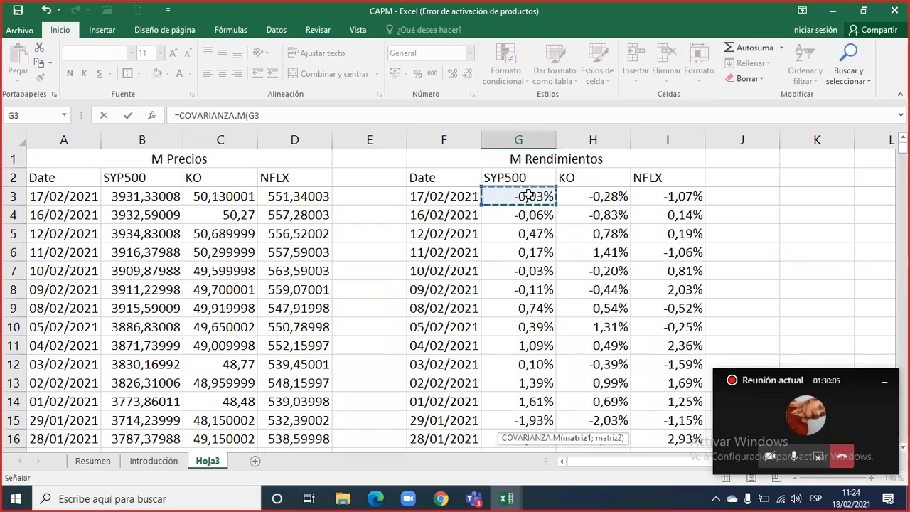
pyautogui.hotkey('shift', 'Down')
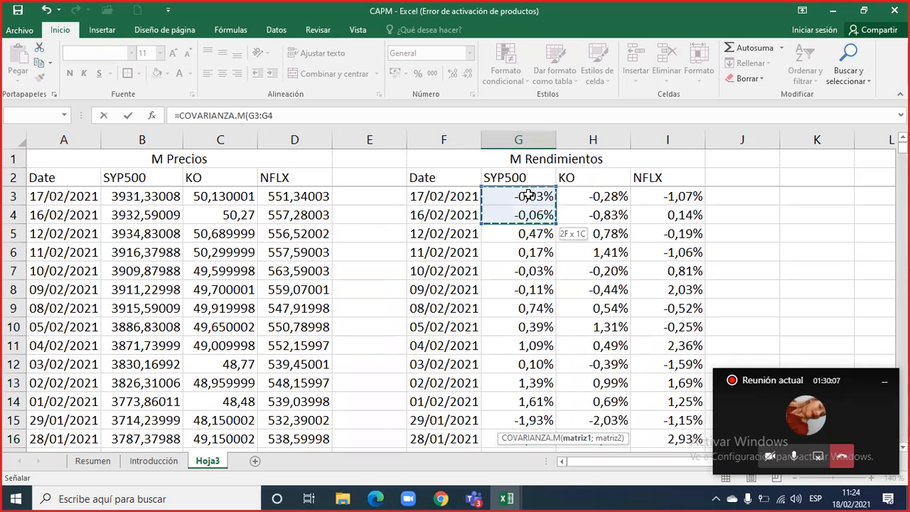
pyautogui.hotkey('ctrl', 'shift', 'Down')
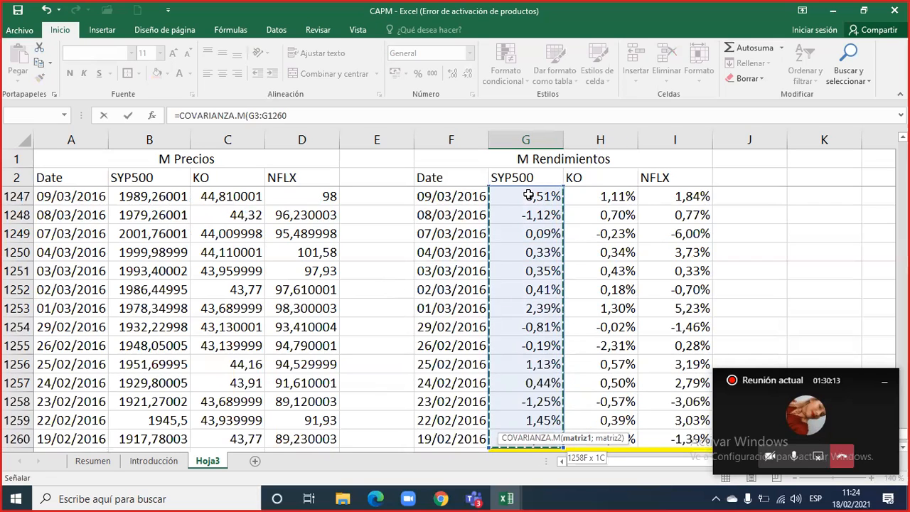
pyautogui.press('F4')
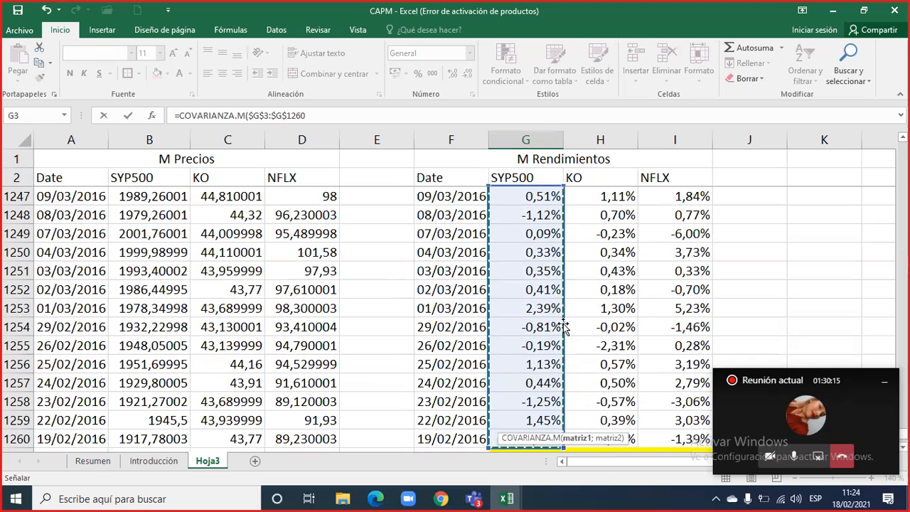
# - Add the KO returns H3:H1260 as the second array of the COVARIANZA.M function in G1270 and close its parenthesis
pyautogui.scroll(-2, 569, 320)
pyautogui.scroll(-3, 577, 327)
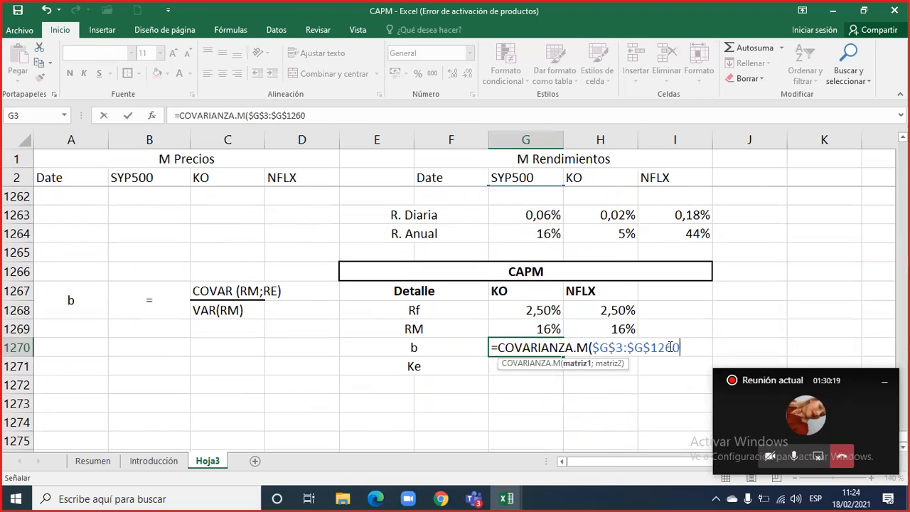
pyautogui.scroll(8, 604, 277)
pyautogui.scroll(-7, 604, 266)
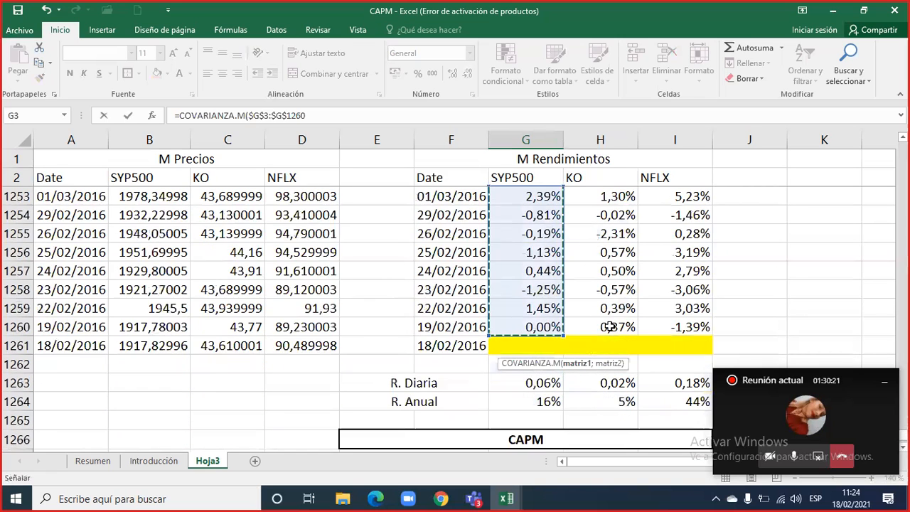
pyautogui.scroll(-1, 618, 345)
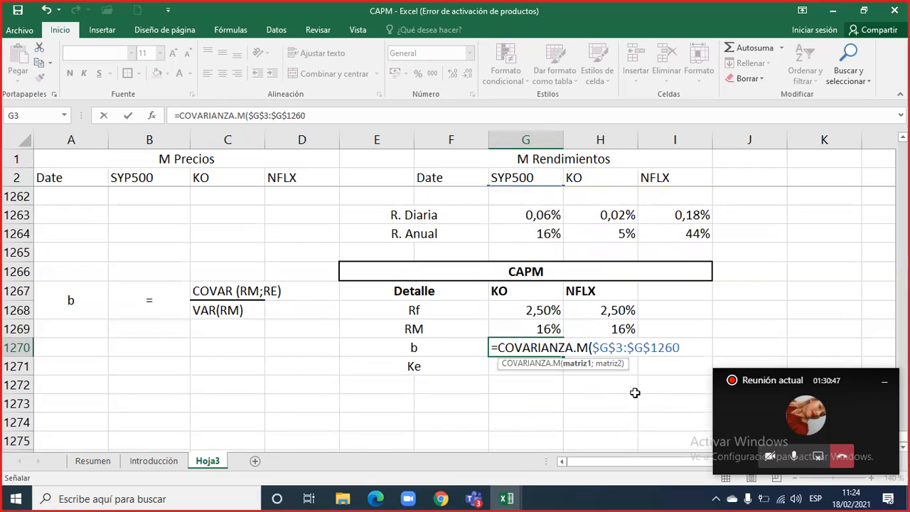
pyautogui.write(';')
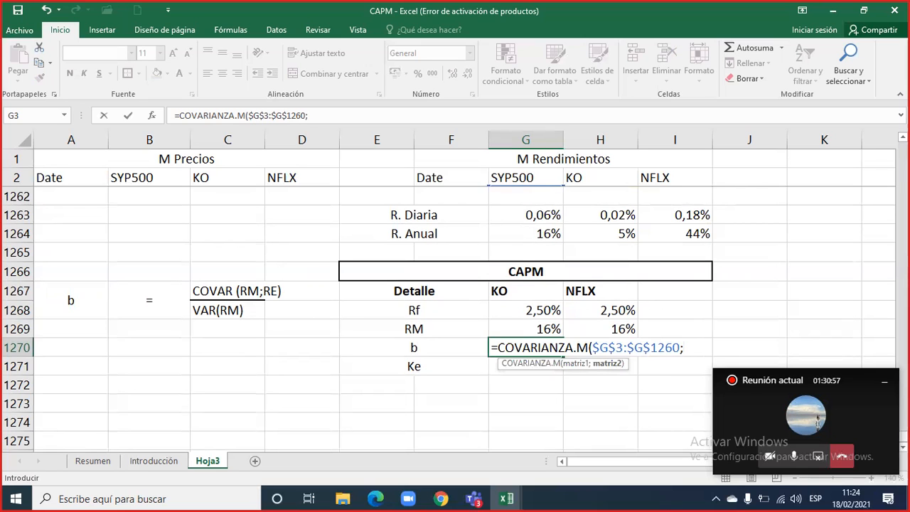
pyautogui.moveTo(903, 427); pyautogui.dragTo(903, 148)
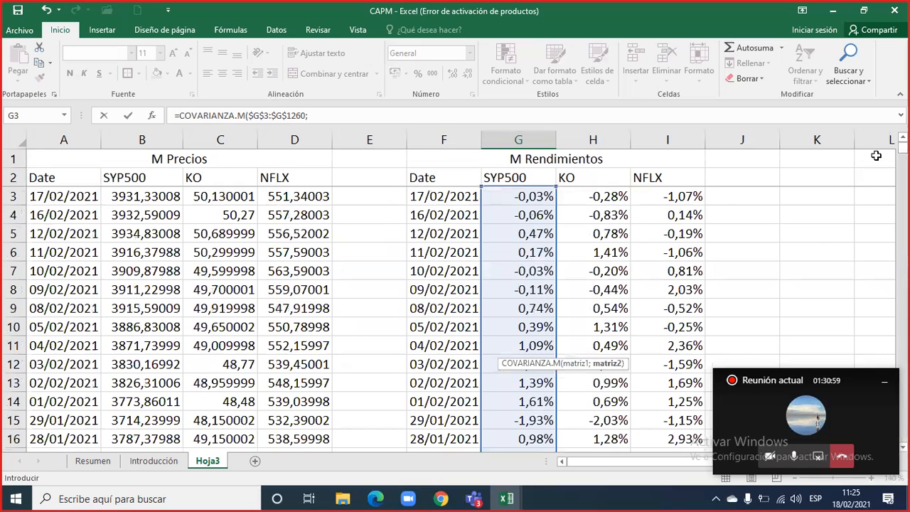
pyautogui.click(603, 196)
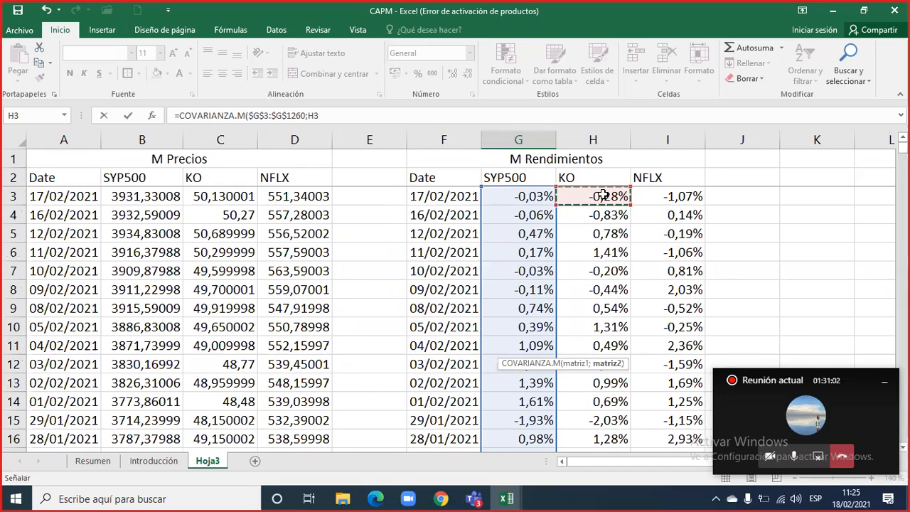
pyautogui.hotkey('ctrl', 'shift', 'Down')
pyautogui.scroll(-3, 647, 299)
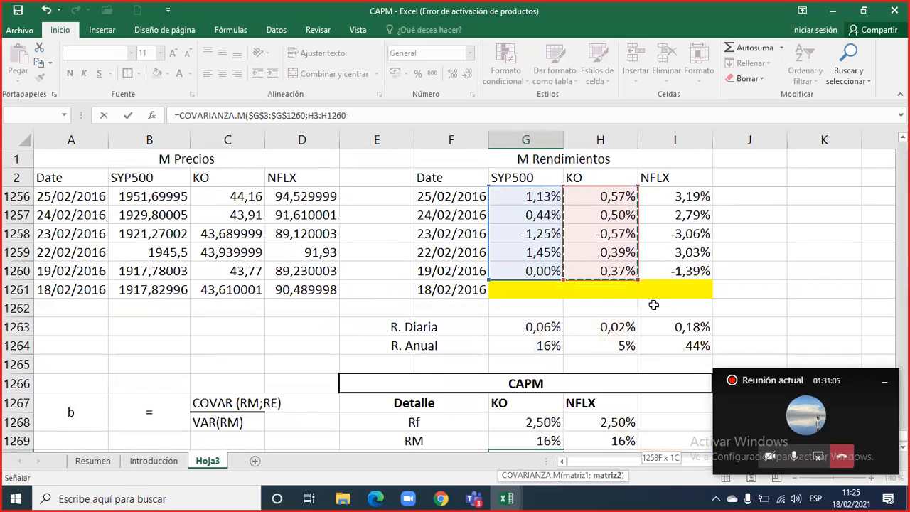
pyautogui.scroll(-3, 653, 305)
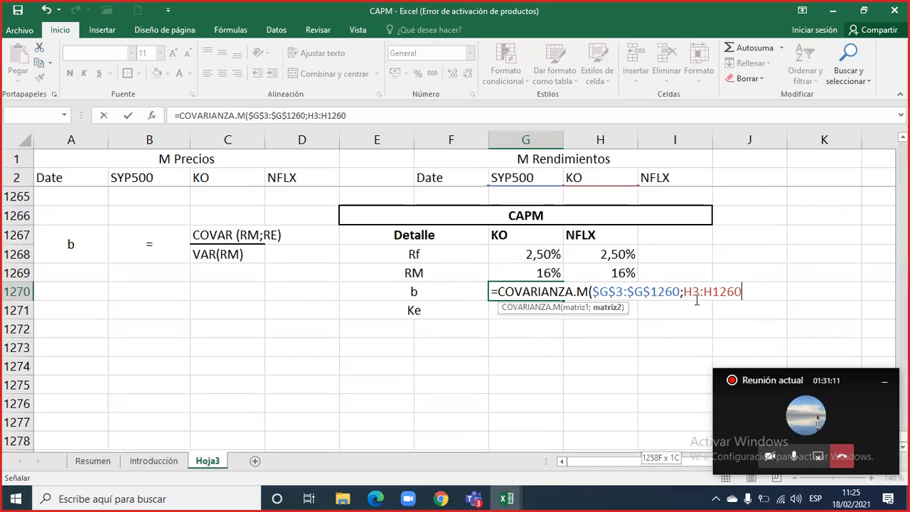
pyautogui.write(')')
pyautogui.scroll(1, 722, 303)
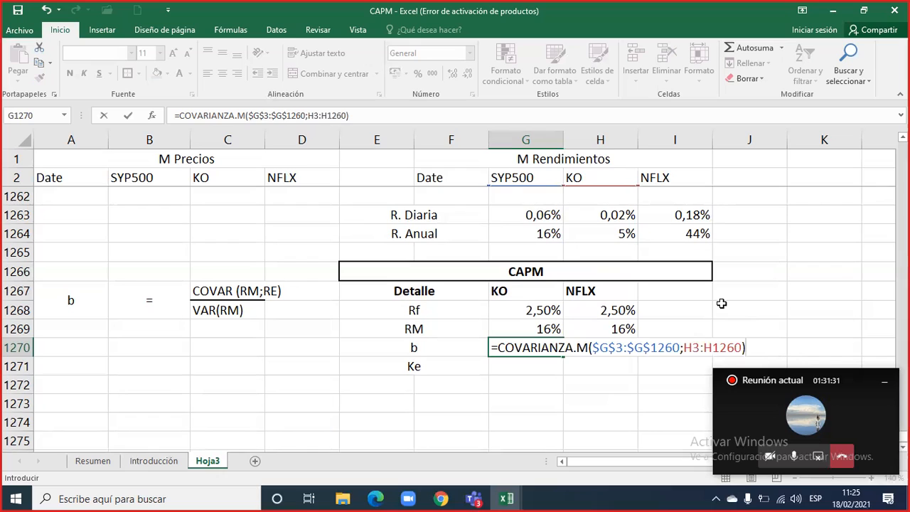
# - Extend the beta formula in G1270 with a division by the sample variance function VAR.S
pyautogui.write('/var')
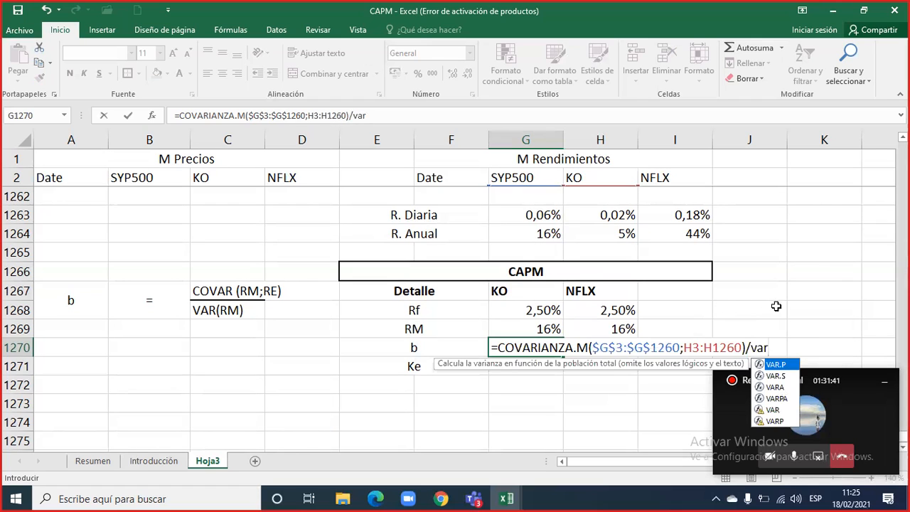
pyautogui.click(775, 376)
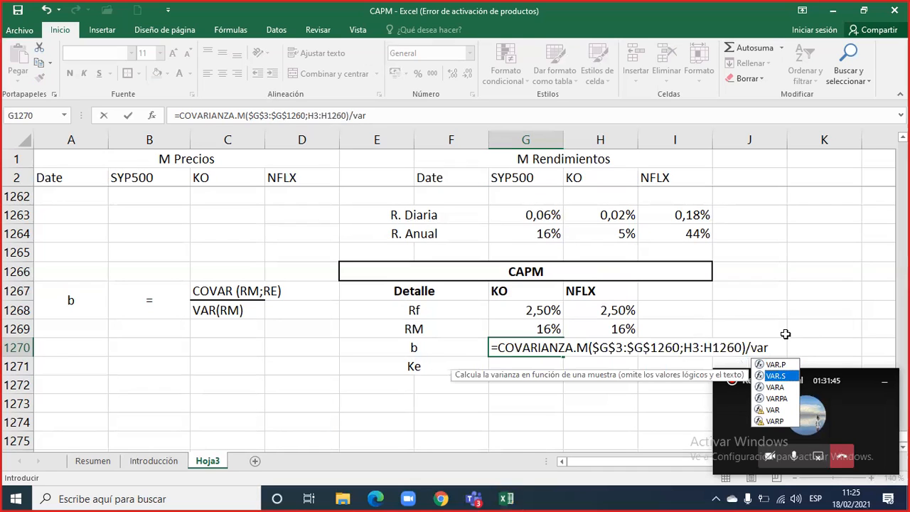
pyautogui.doubleClick(783, 377)
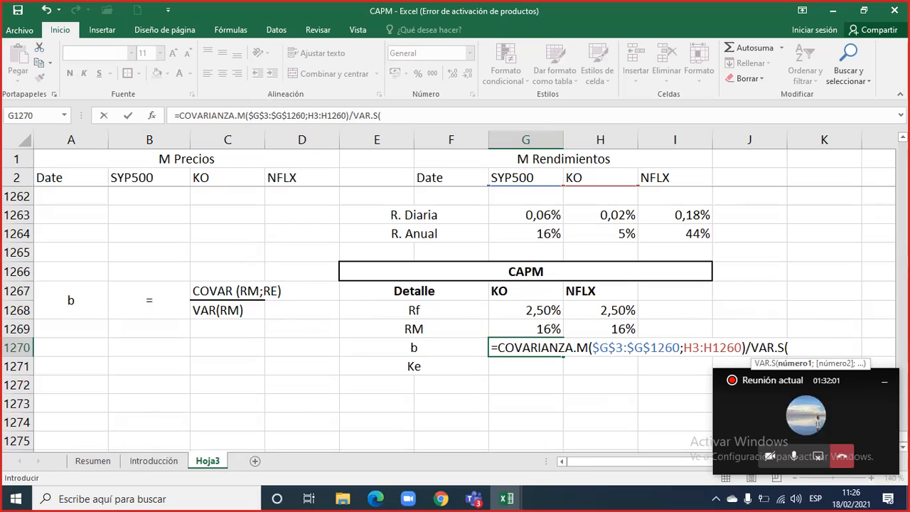
# - Use the SYP500 returns $G$3:$G$1260 as the absolute VAR.S range and complete KO's beta formula
pyautogui.moveTo(903, 426); pyautogui.dragTo(903, 147)
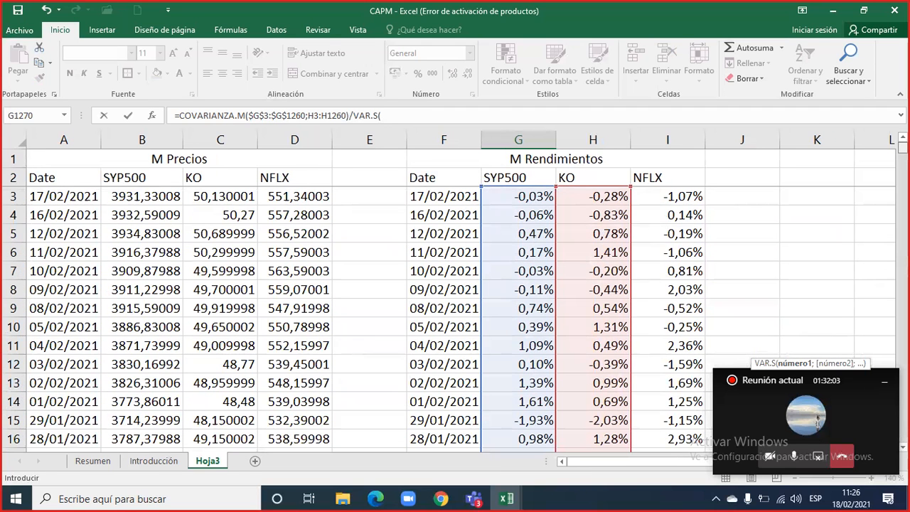
pyautogui.click(530, 196)
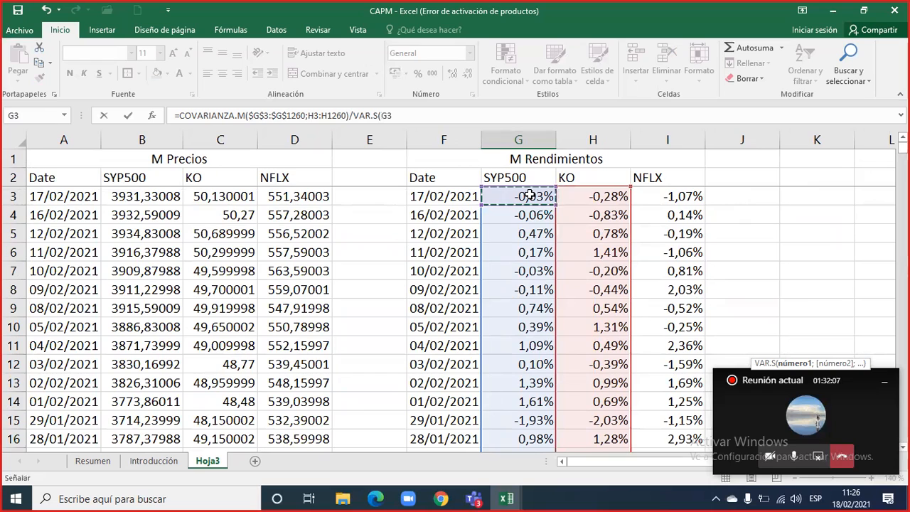
pyautogui.hotkey('shift', 'Right')
pyautogui.hotkey('shift', 'Right')
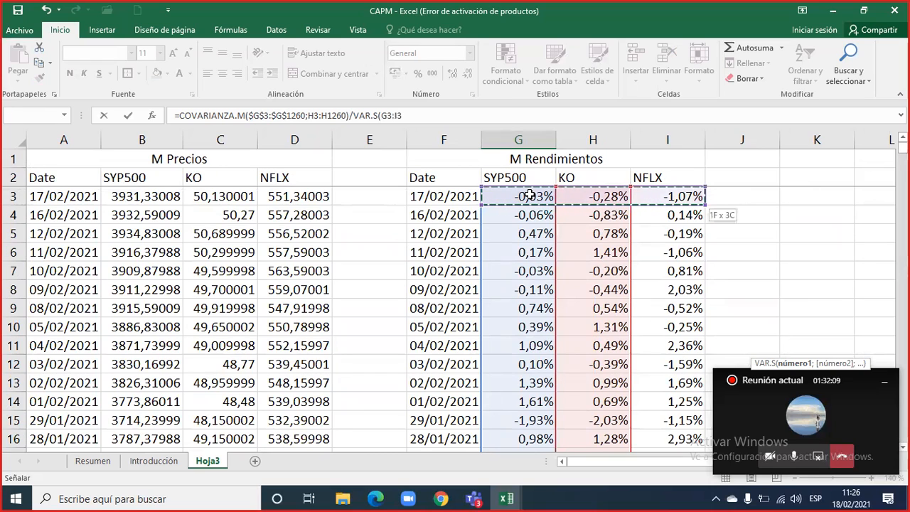
pyautogui.hotkey('shift', 'Up')
pyautogui.hotkey('shift', 'Down')
pyautogui.hotkey('shift', 'Left')
pyautogui.hotkey('shift', 'Left')
pyautogui.hotkey('shift', 'Down')
pyautogui.hotkey('shift', 'Up')
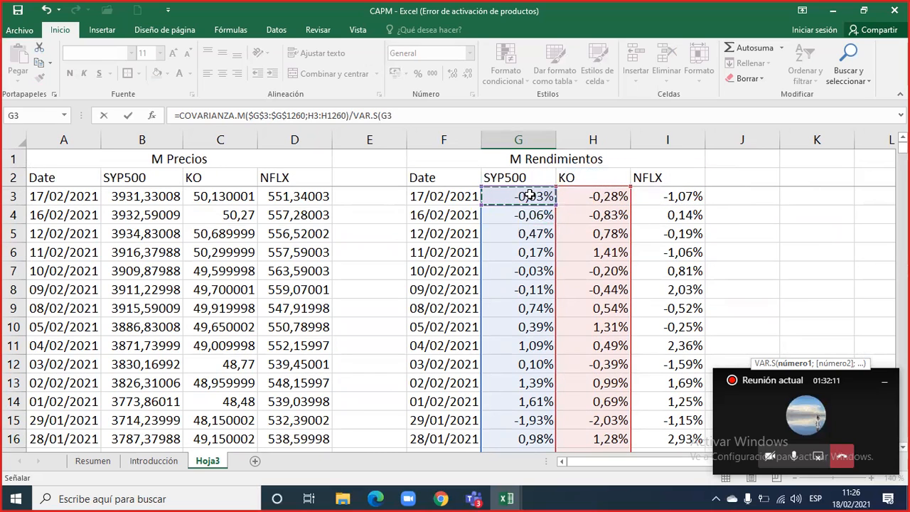
pyautogui.hotkey('ctrl', 'shift', 'Down')
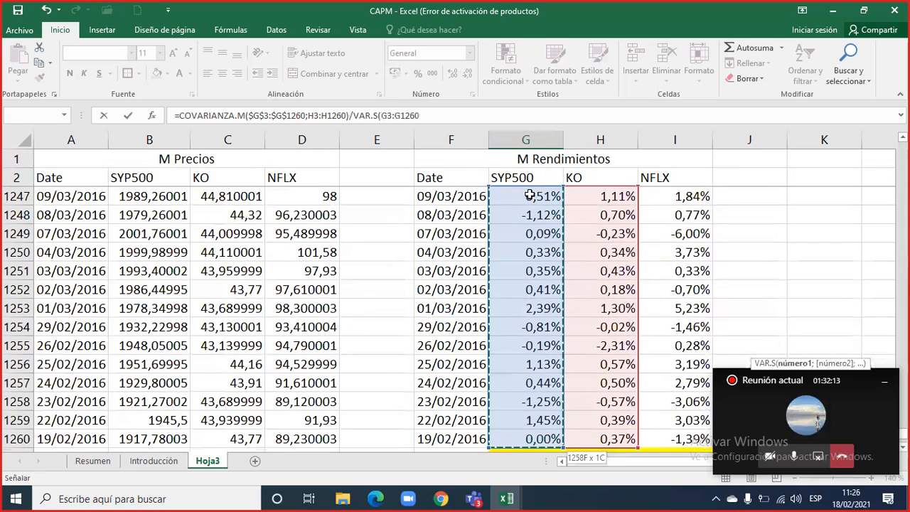
pyautogui.scroll(-8, 540, 213)
pyautogui.scroll(2, 550, 224)
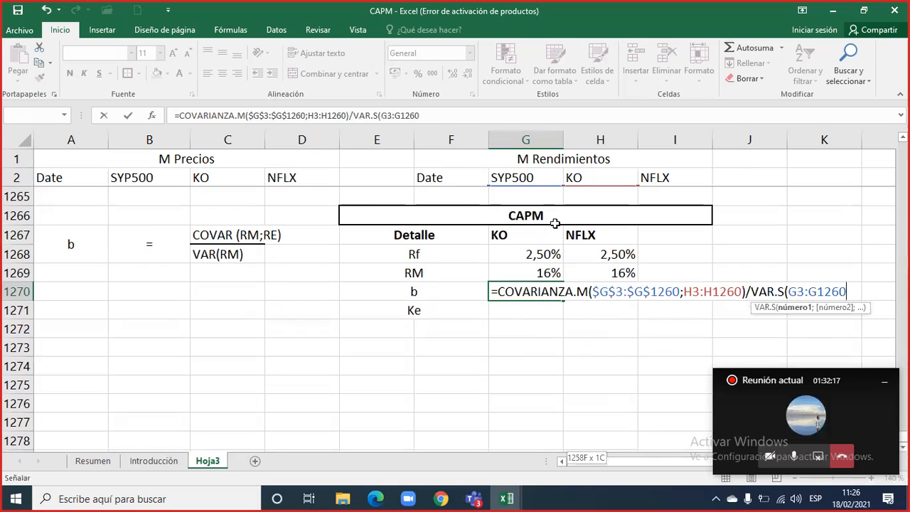
pyautogui.press('F4')
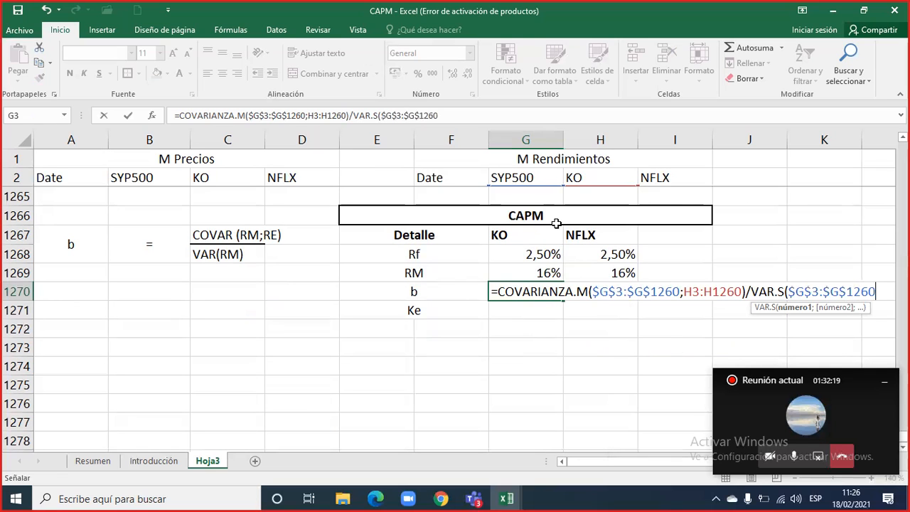
pyautogui.write(')')
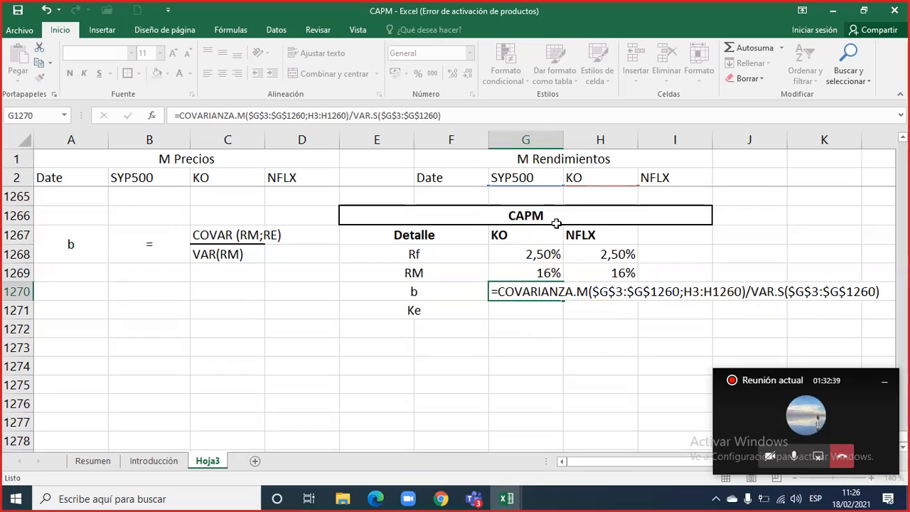
pyautogui.press('Return')
# - Copy KO's beta formula to the NFLX column in H1270 and apply the comma number style to both betas
pyautogui.press('Up')
pyautogui.hotkey('ctrl', 'c')
pyautogui.hotkey('shift', 'Right')
pyautogui.hotkey('ctrl', 'v')
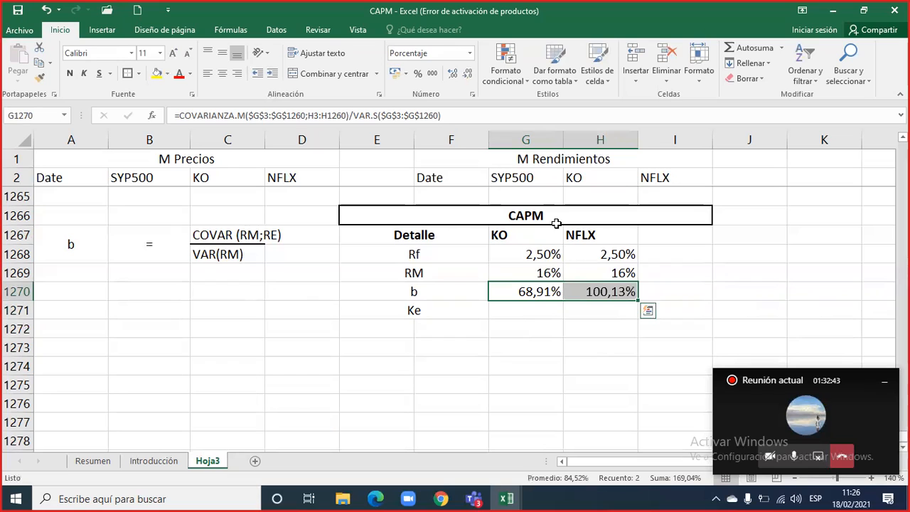
pyautogui.click(431, 73)
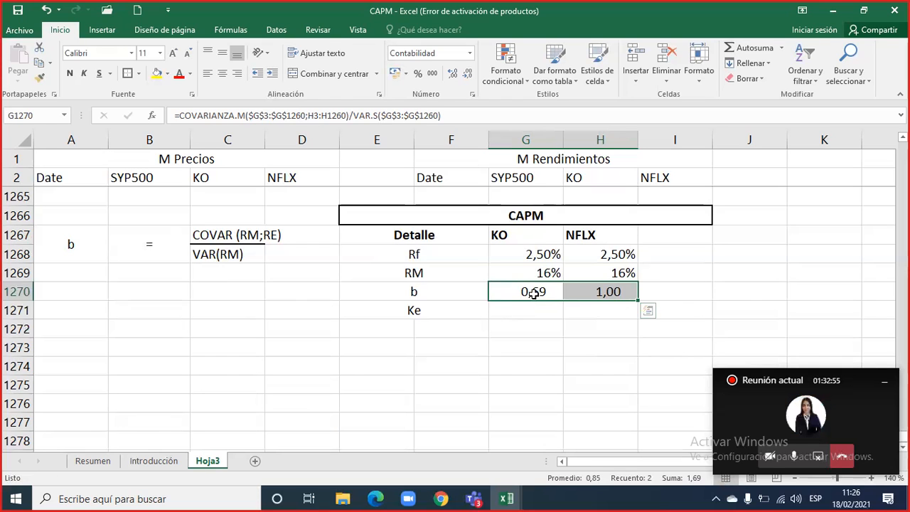
# - Review KO's beta formula in G1270 and the resulting betas in G1270:H1270
pyautogui.doubleClick(530, 293)
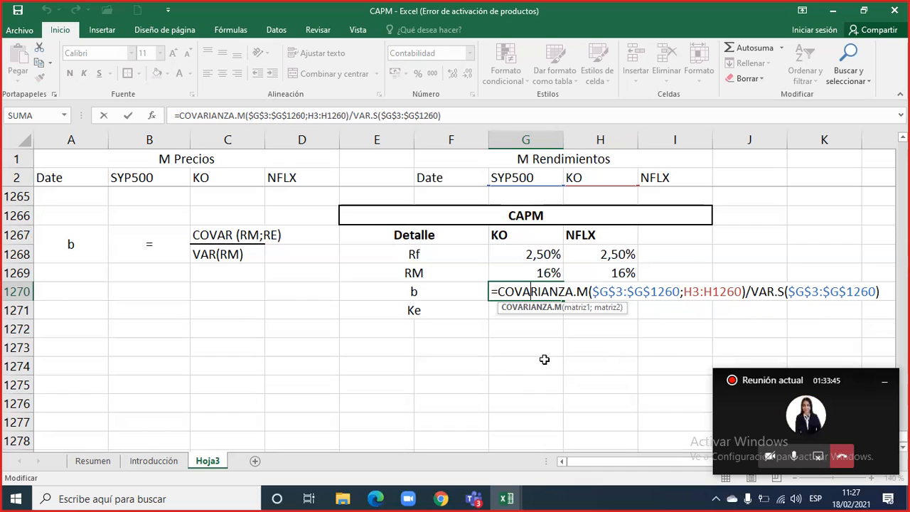
pyautogui.press('Return')
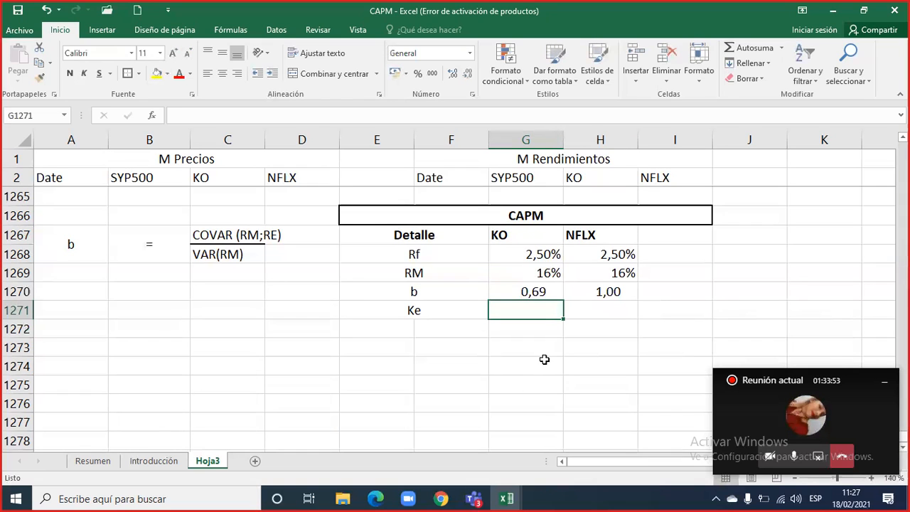
pyautogui.moveTo(527, 291); pyautogui.dragTo(609, 291)
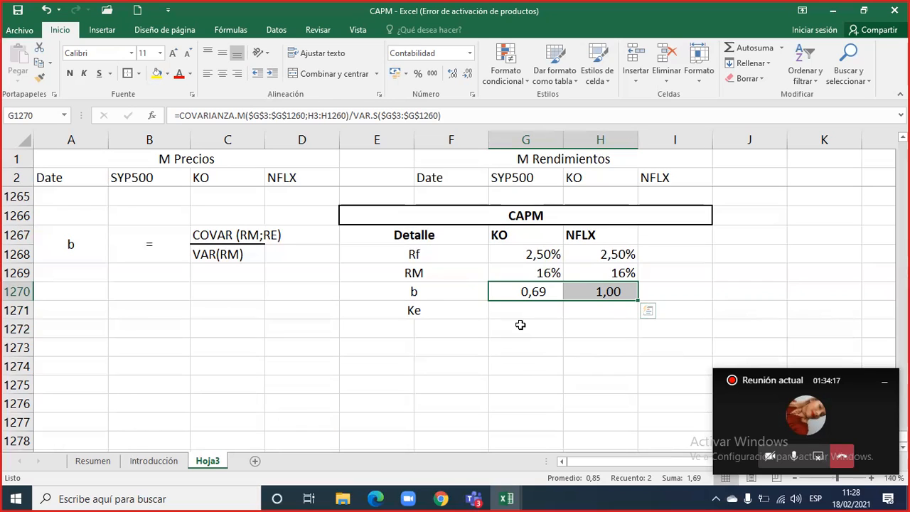
pyautogui.press('Down')
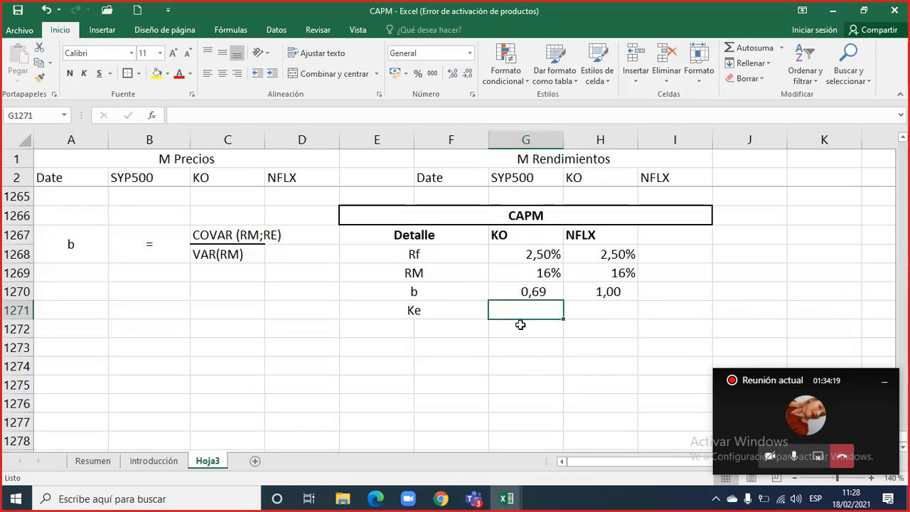
pyautogui.press('Left')
pyautogui.press('Left')
pyautogui.press('Left')
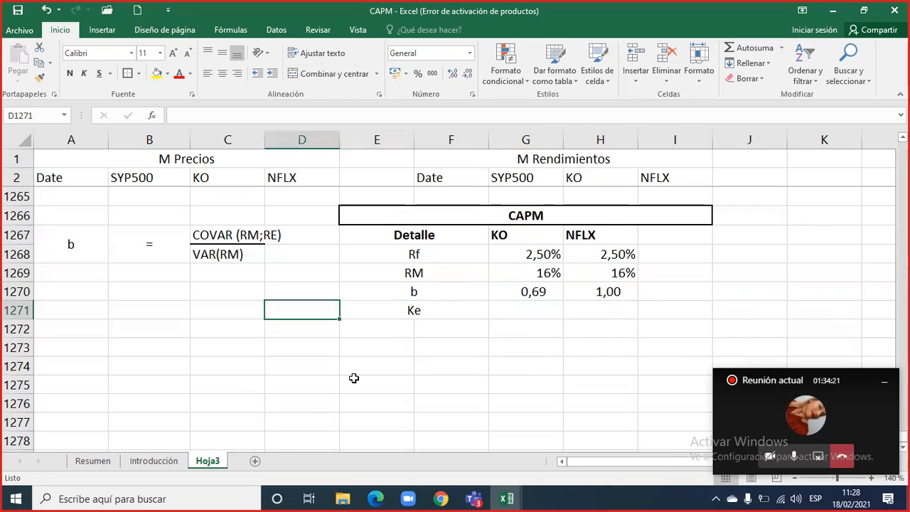
# - Copy the Ke formula text from B5 on the Introducción sheet to B1271 on Hoja3
pyautogui.click(152, 461)
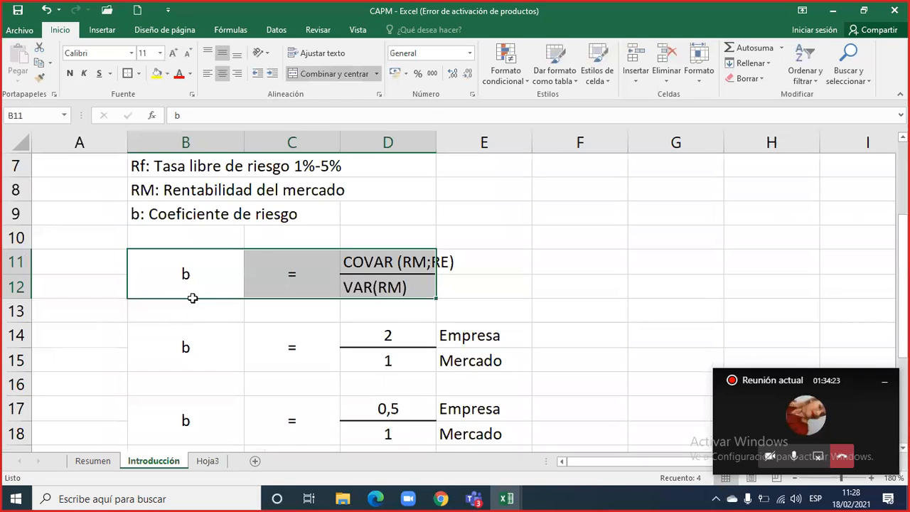
pyautogui.scroll(2, 190, 296)
pyautogui.click(175, 261)
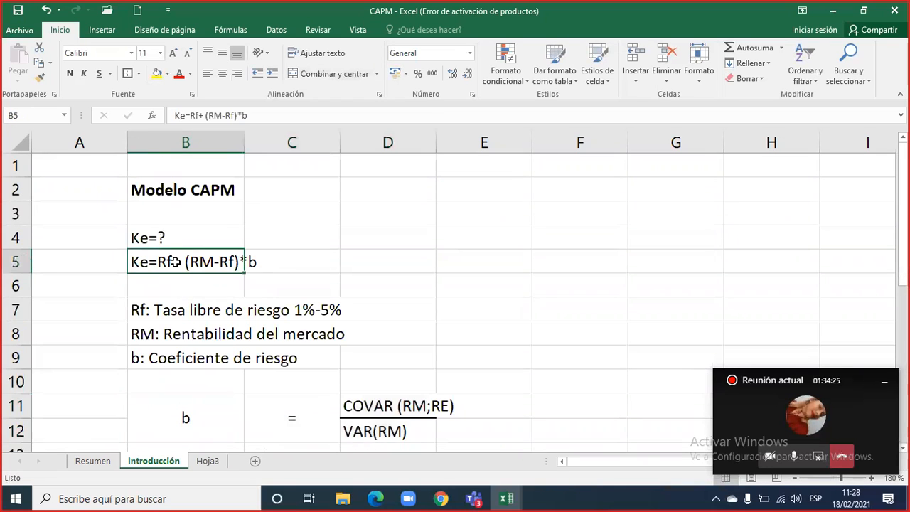
pyautogui.hotkey('ctrl', 'c')
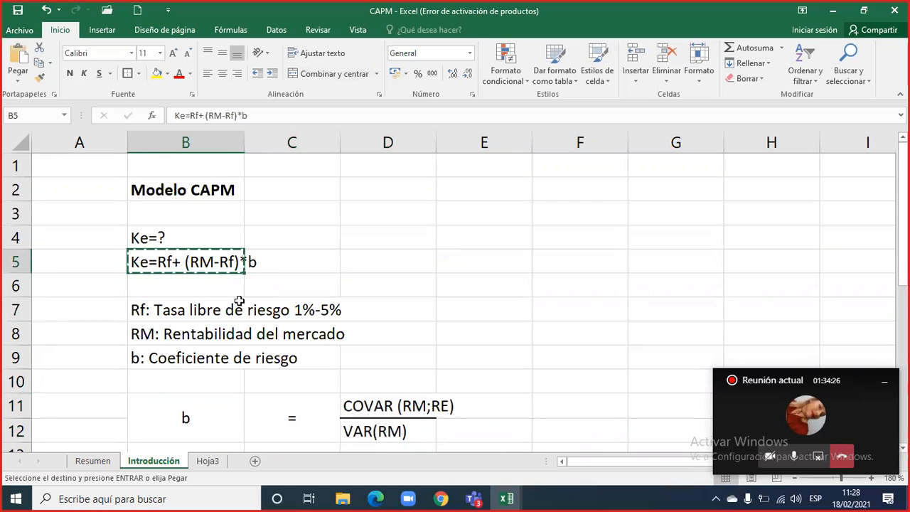
pyautogui.click(207, 462)
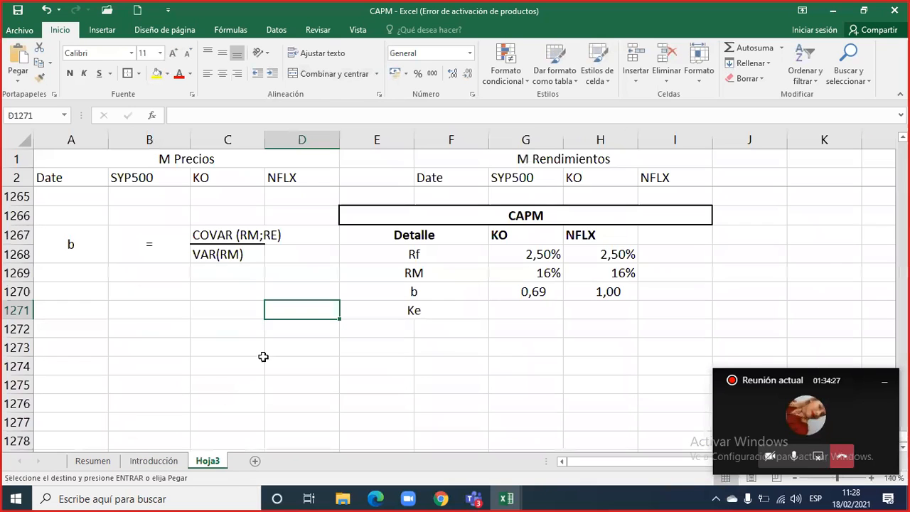
pyautogui.click(102, 292)
pyautogui.click(154, 310)
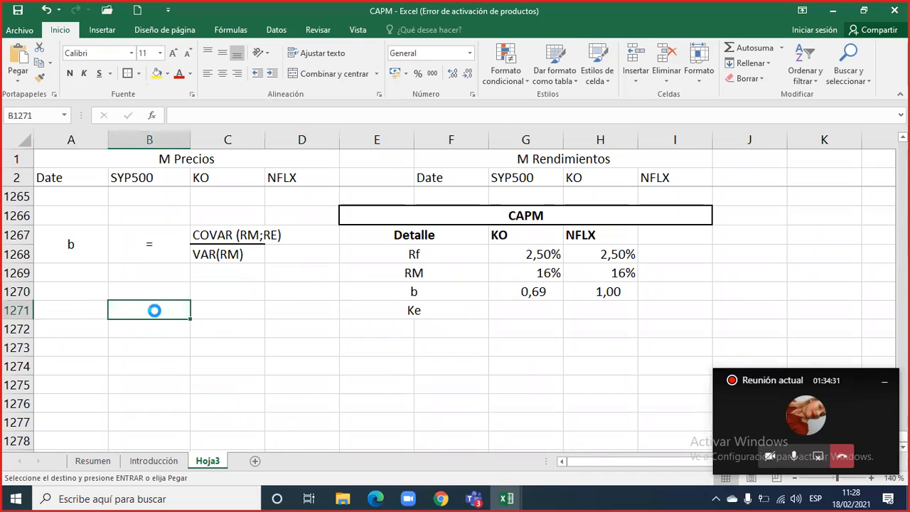
pyautogui.hotkey('ctrl', 'v')
# - Calculate KO's Ke in G1271 with the formula =G1268+(G1269-G1268)*G1270
pyautogui.click(506, 314)
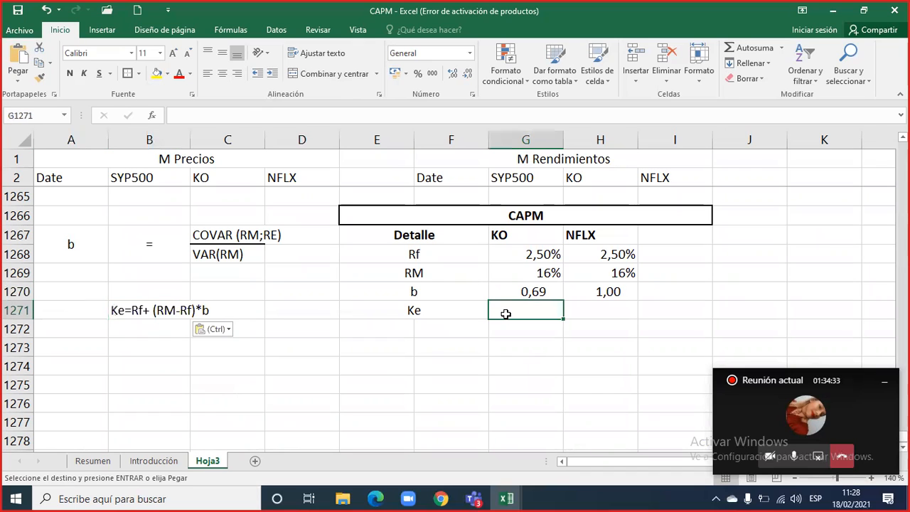
pyautogui.write('=')
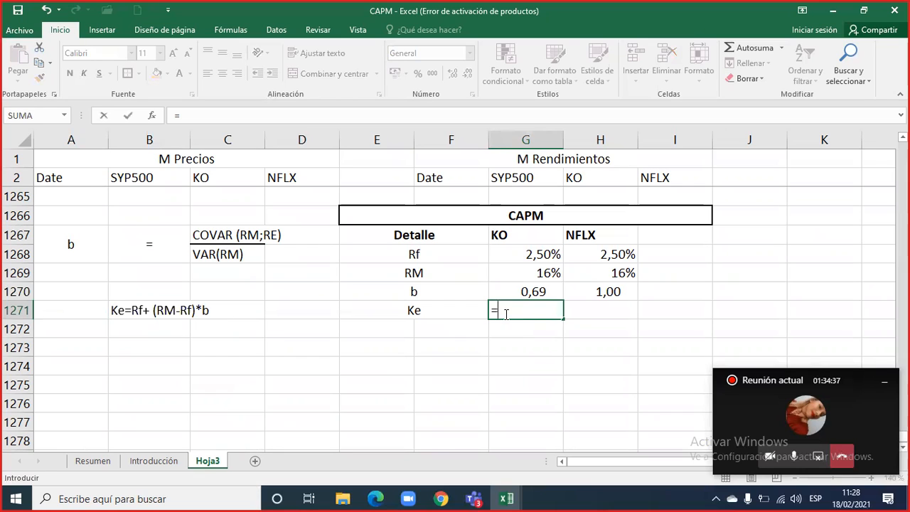
pyautogui.press('Up')
pyautogui.press('Up')
pyautogui.press('Up')
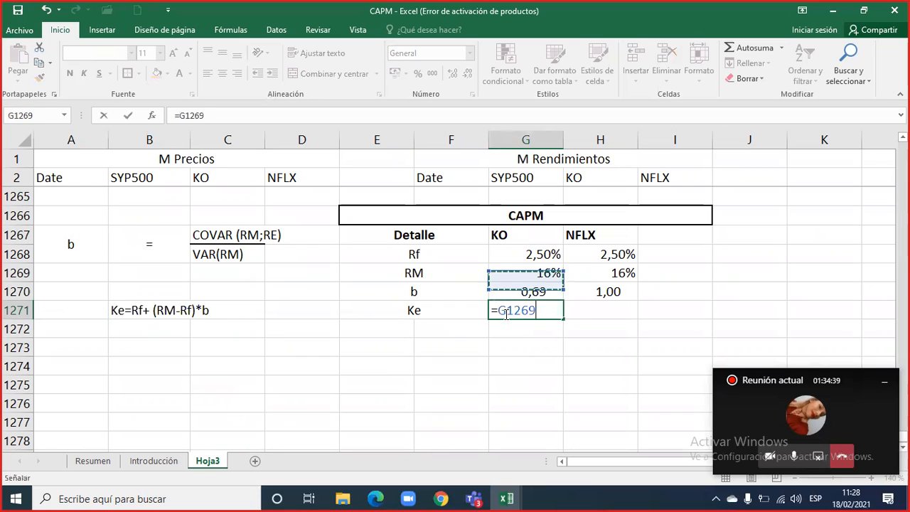
pyautogui.write('+')
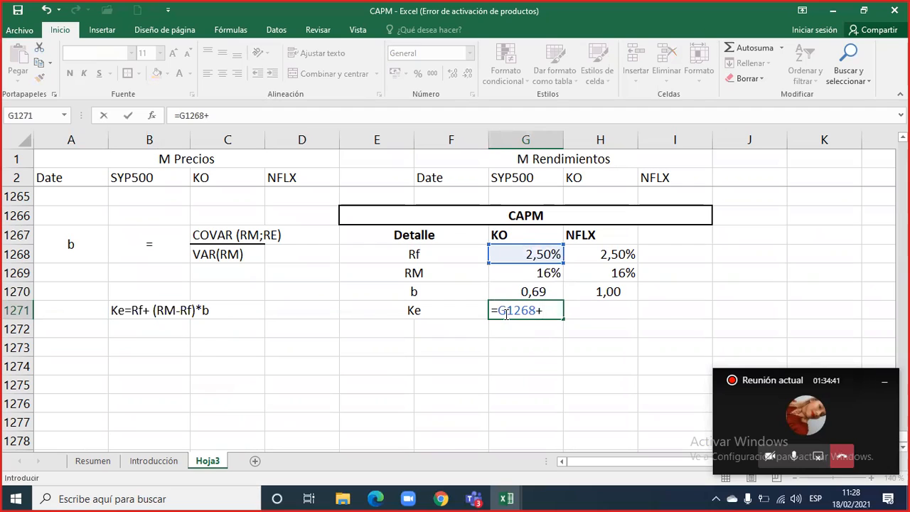
pyautogui.write('(')
pyautogui.press('Up')
pyautogui.press('Up')
pyautogui.press('Up')
pyautogui.press('Down')
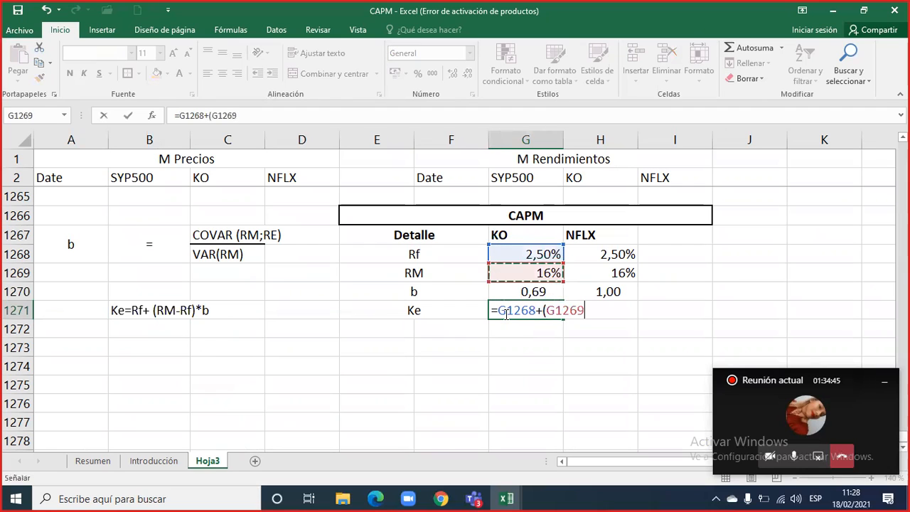
pyautogui.write('-')
pyautogui.press('Up')
pyautogui.press('Up')
pyautogui.press('Up')
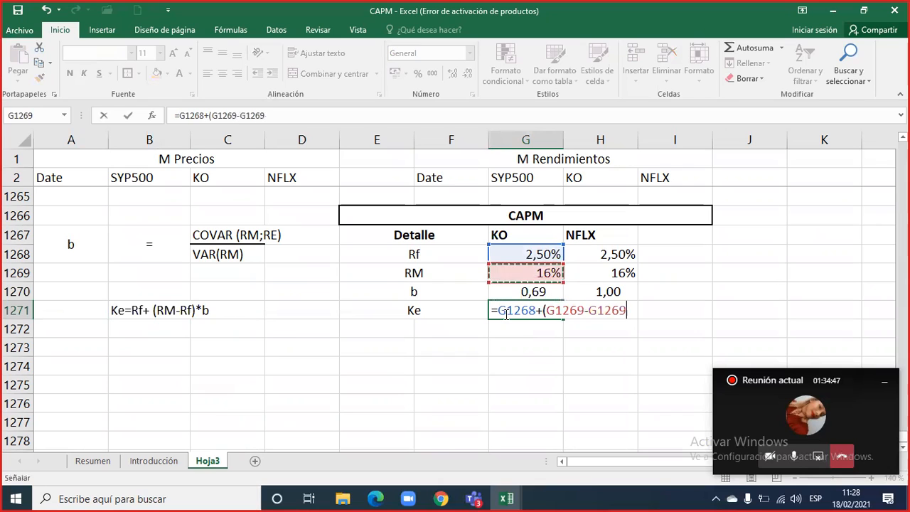
pyautogui.write(')*')
pyautogui.press('Up')
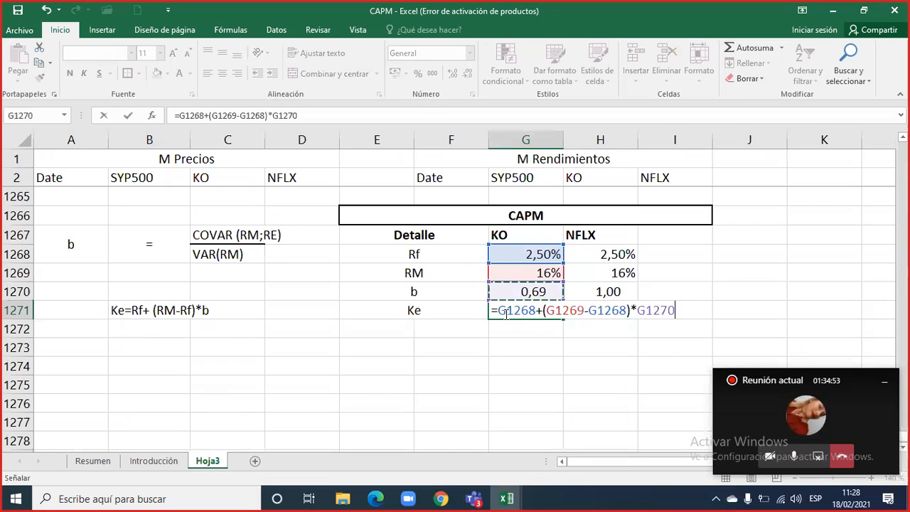
pyautogui.hotkey('ctrl', 'Return')
# - Copy KO's Ke formula to the NFLX column in H1271 and format both Ke values as percentages with two decimals
pyautogui.hotkey('ctrl', 'c')
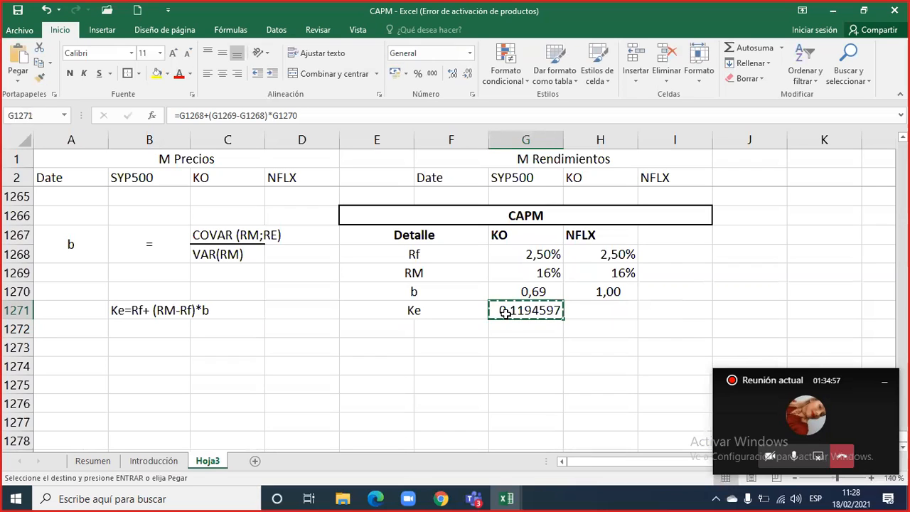
pyautogui.hotkey('shift', 'Right')
pyautogui.press('Return')
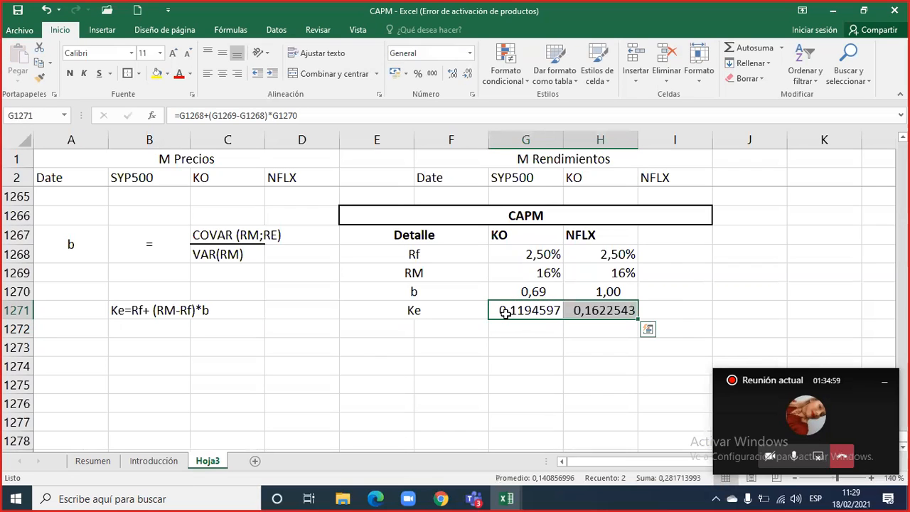
pyautogui.click(418, 74)
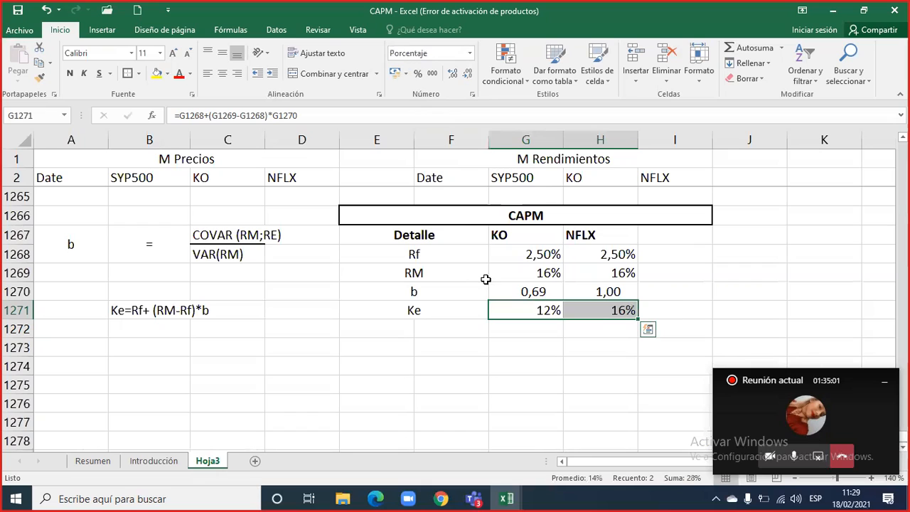
pyautogui.click(453, 73)
pyautogui.click(453, 73)
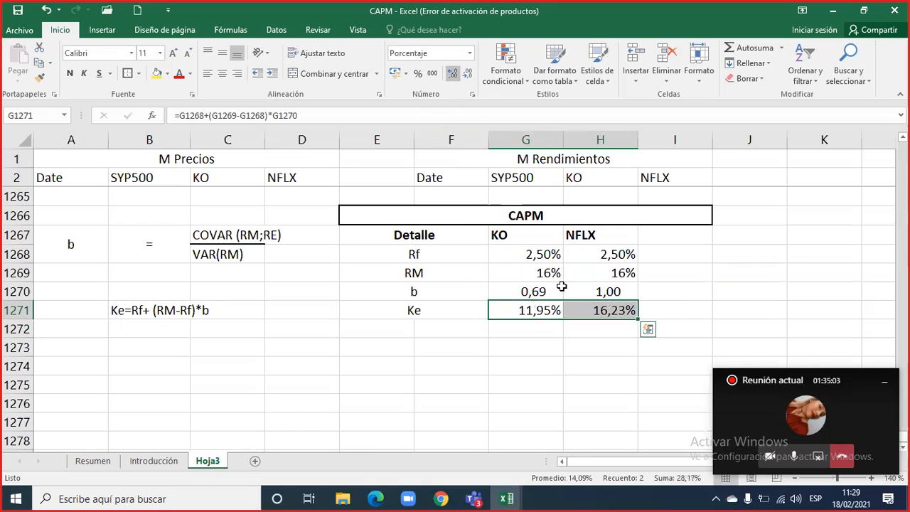
# - Review the Ke formulas of KO and NFLX in row 1271 and compare them with the betas in row 1270
pyautogui.click(532, 310)
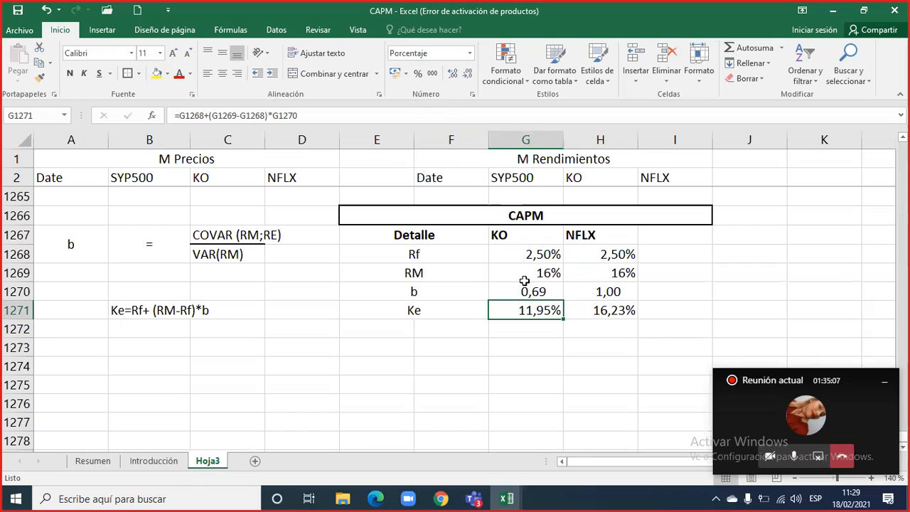
pyautogui.click(598, 311)
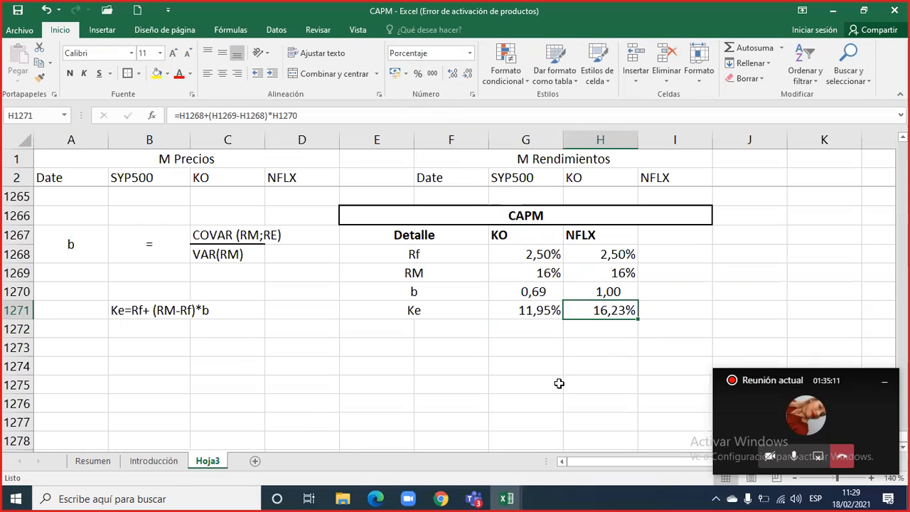
pyautogui.doubleClick(529, 310)
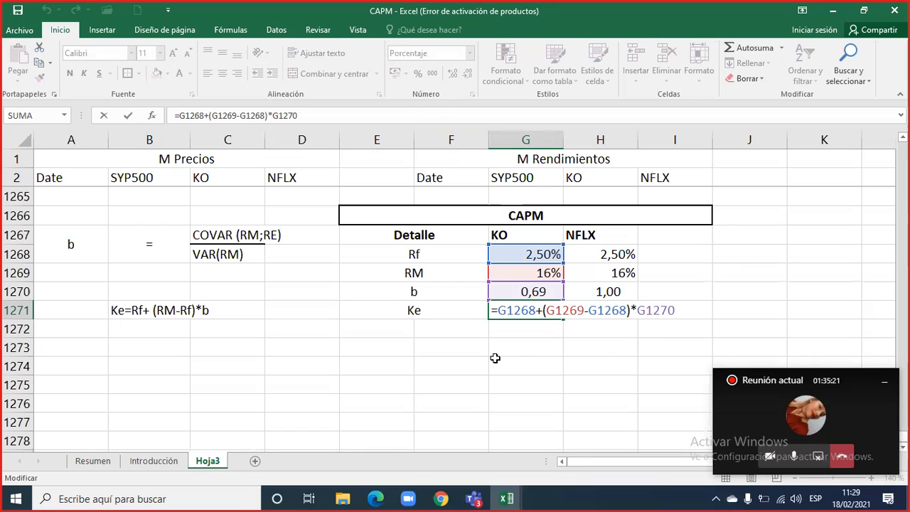
pyautogui.press('Return')
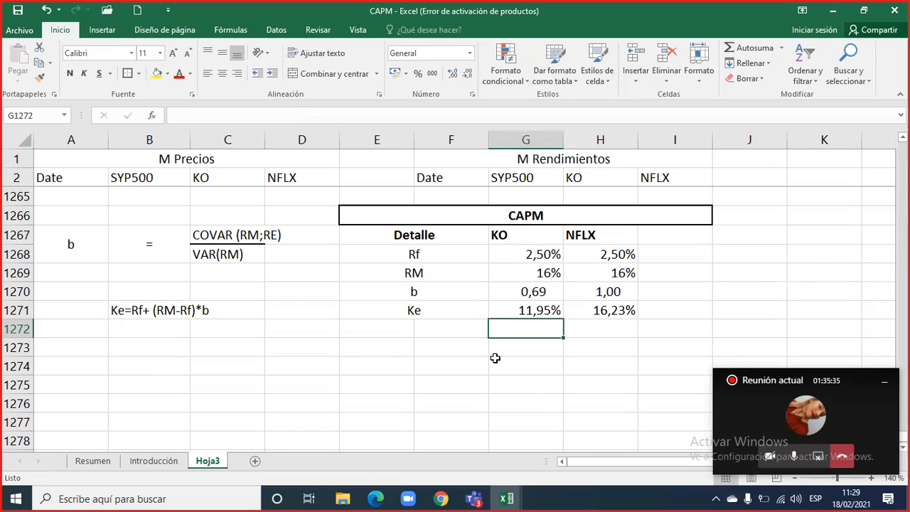
pyautogui.moveTo(416, 311); pyautogui.dragTo(616, 313)
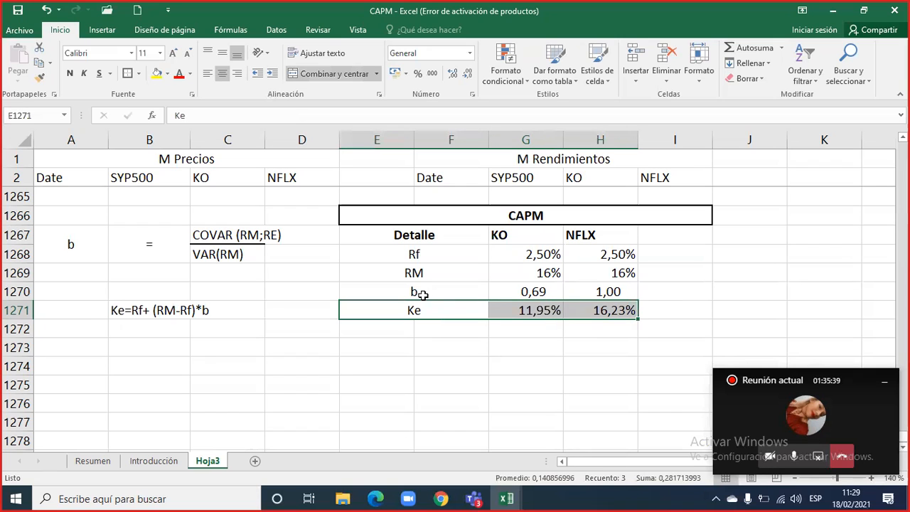
pyautogui.moveTo(439, 292); pyautogui.dragTo(615, 292)
pyautogui.moveTo(431, 291); pyautogui.dragTo(605, 291)
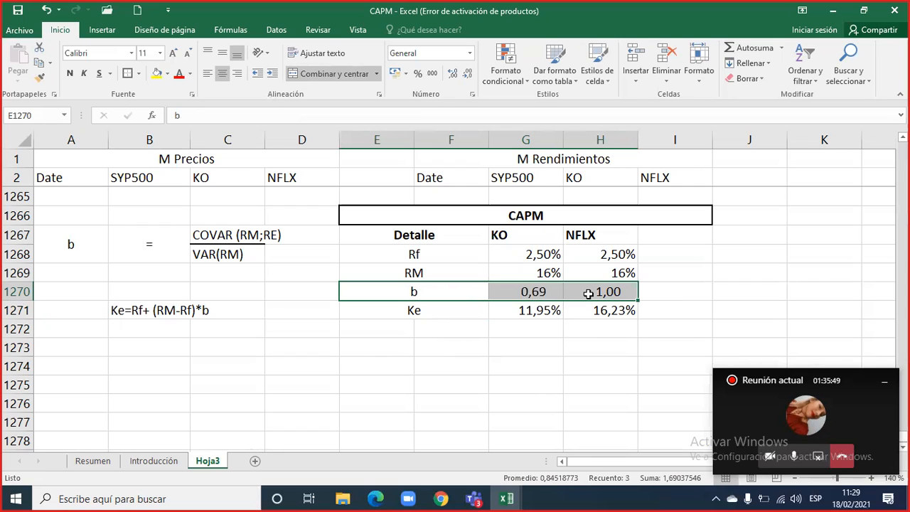
pyautogui.moveTo(533, 293); pyautogui.dragTo(601, 299)
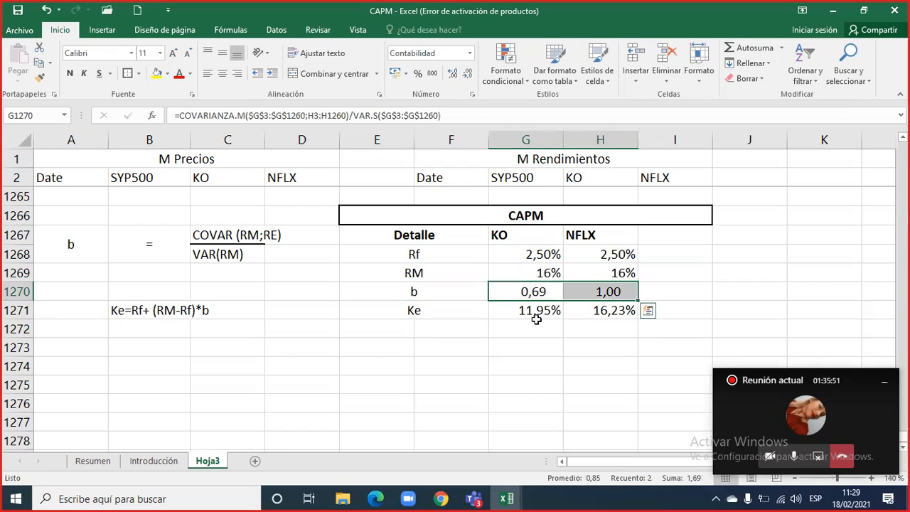
pyautogui.moveTo(529, 310); pyautogui.dragTo(604, 310)
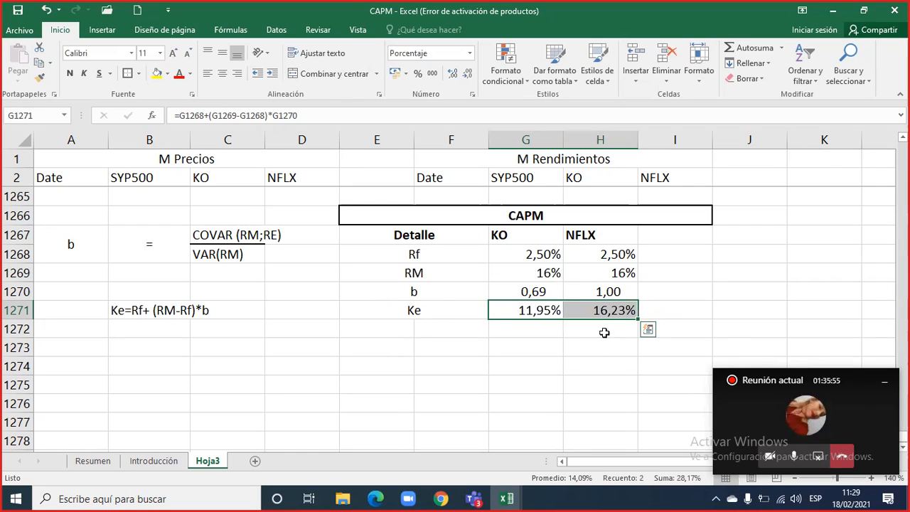
# - Review the completed CAPM table in E1266:I1271 together with the price and return data above it
pyautogui.moveTo(482, 252); pyautogui.dragTo(524, 313)
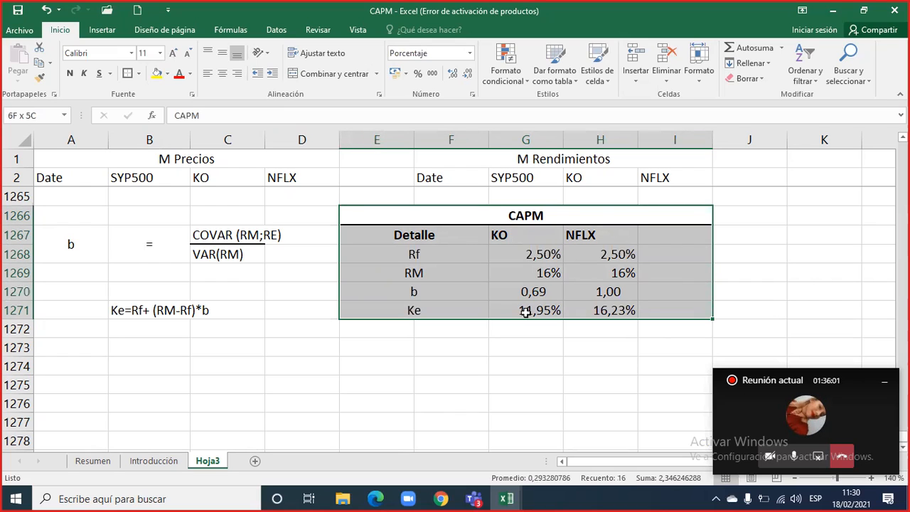
pyautogui.moveTo(524, 313); pyautogui.dragTo(524, 312)
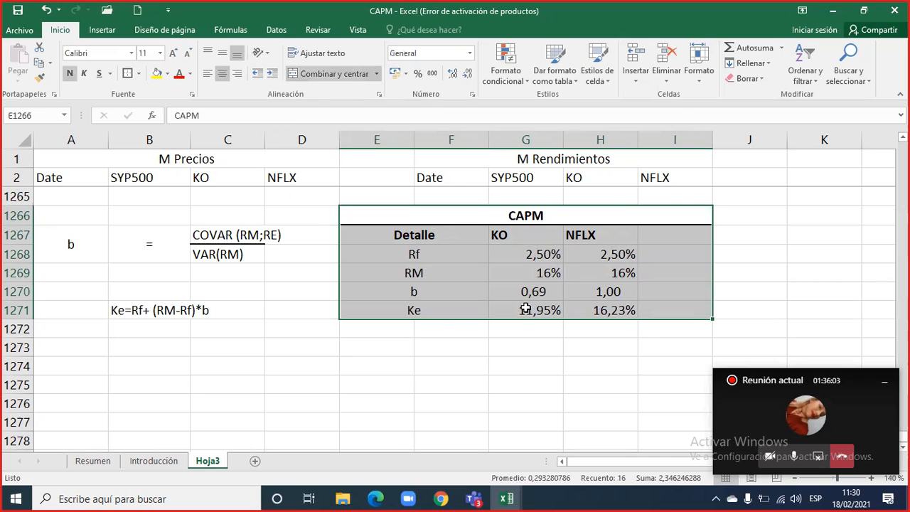
pyautogui.scroll(8, 522, 309)
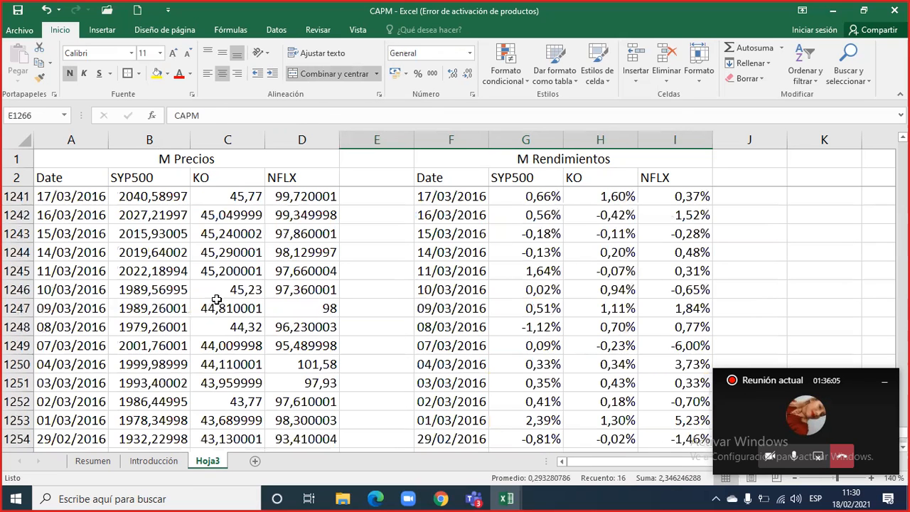
pyautogui.moveTo(149, 307); pyautogui.dragTo(227, 233)
pyautogui.scroll(-8, 313, 264)
pyautogui.moveTo(401, 217); pyautogui.dragTo(541, 310)
pyautogui.click(540, 351)
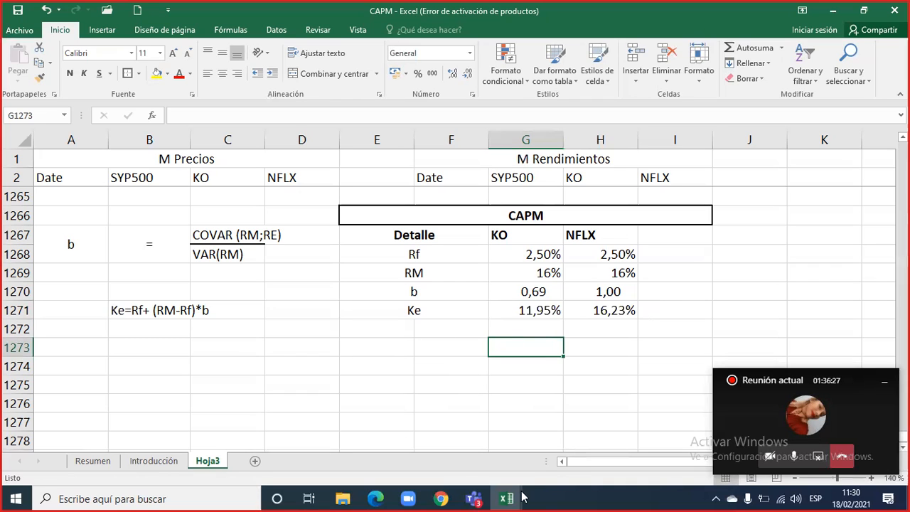
# - Switch to the workbook Copia de Cálculo ke (Datos Damodaran) 2020 and examine the indicators and Fórmula Empleada on the Cálculo ke sheet
pyautogui.moveTo(520, 497)
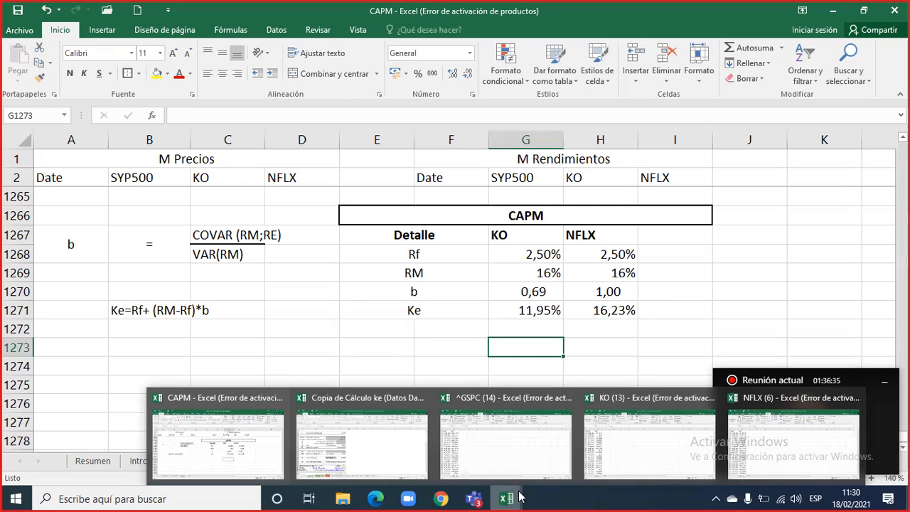
pyautogui.click(366, 442)
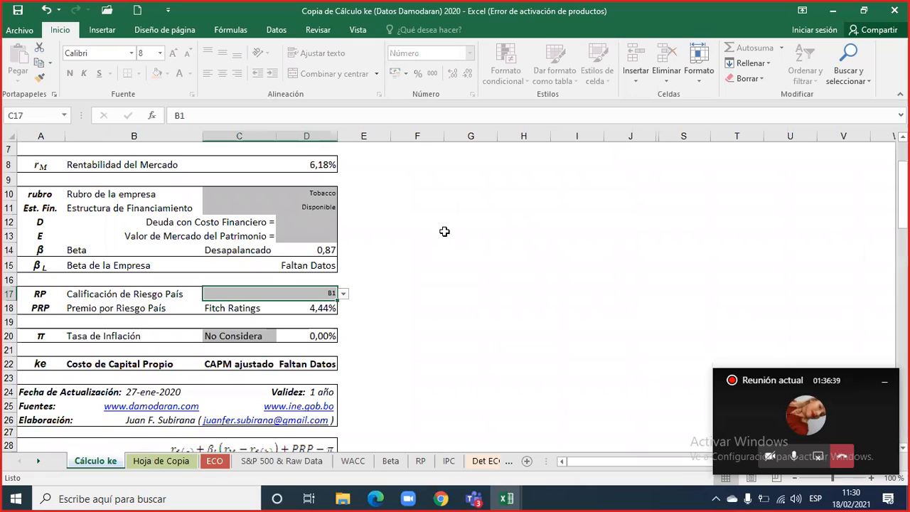
pyautogui.scroll(-2, 445, 231)
pyautogui.scroll(-3, 446, 231)
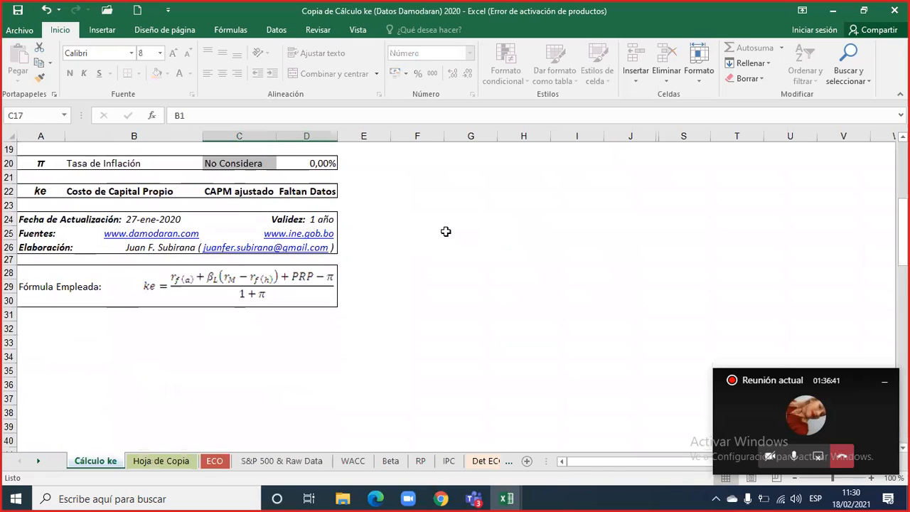
pyautogui.scroll(2, 445, 229)
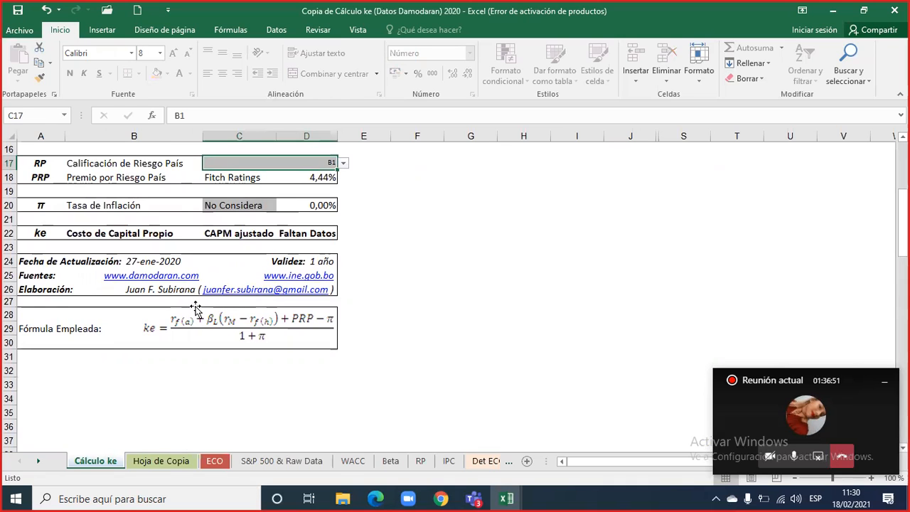
pyautogui.scroll(1, 182, 306)
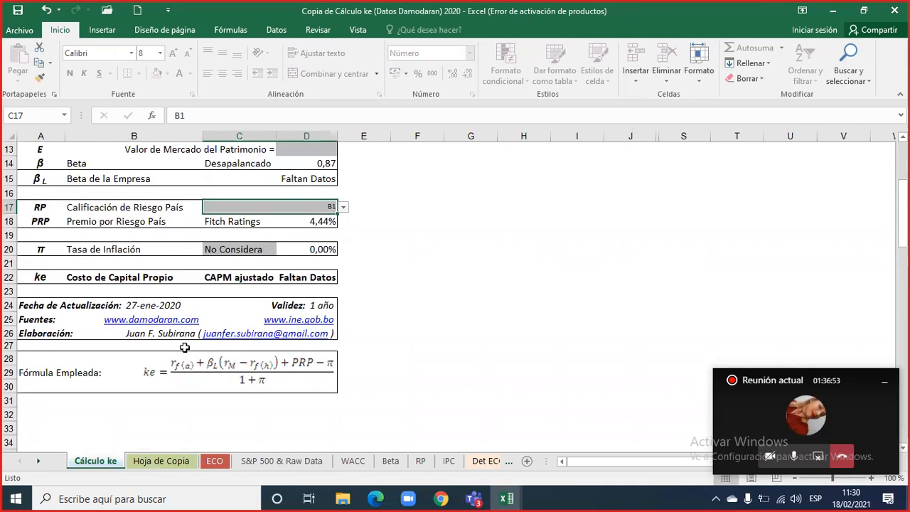
pyautogui.scroll(4, 189, 347)
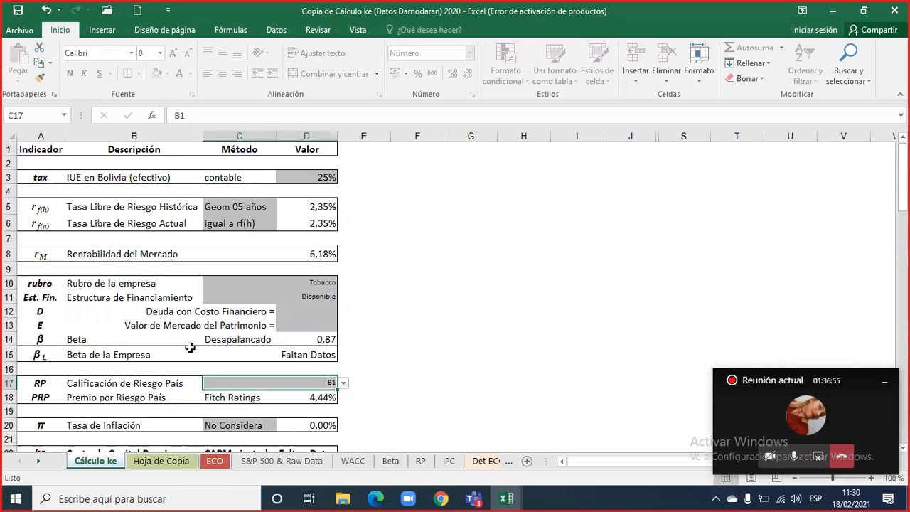
pyautogui.scroll(-3, 190, 347)
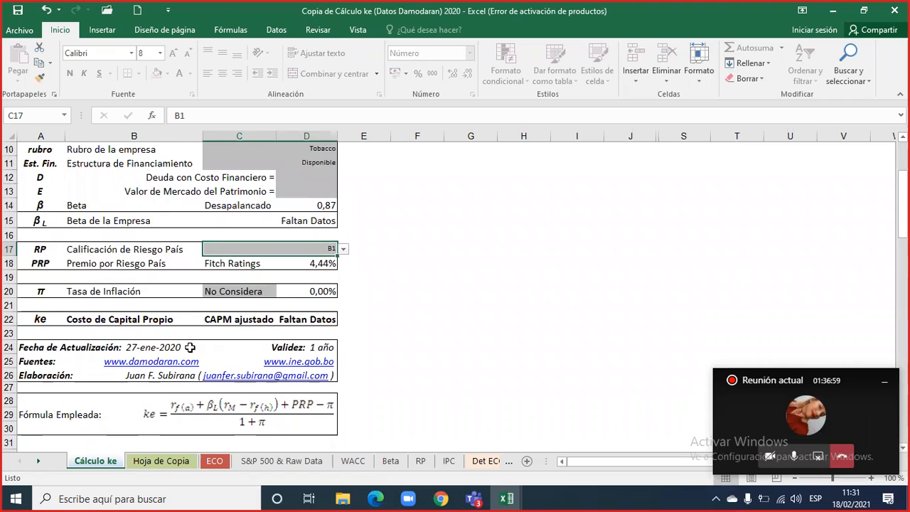
pyautogui.scroll(-1, 190, 346)
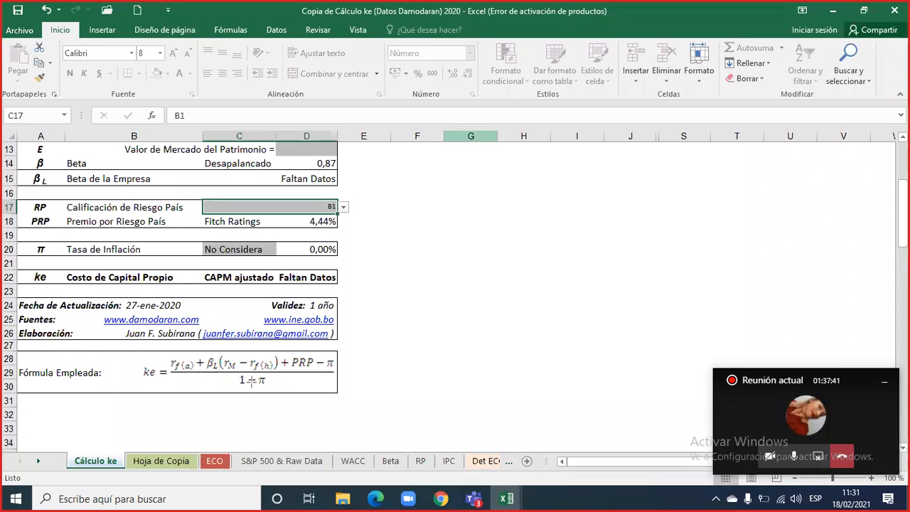
# - Mark the two inflation terms π and the rf(a)+βL(rM−rf(h)) part of the Fórmula Empleada with boxes
pyautogui.moveTo(255, 375); pyautogui.dragTo(269, 387)
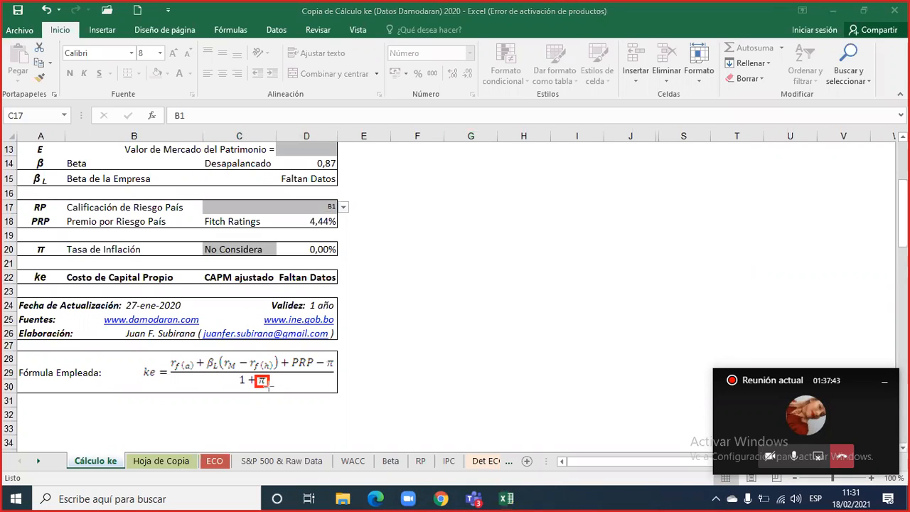
pyautogui.moveTo(324, 357); pyautogui.dragTo(338, 370)
pyautogui.moveTo(162, 352)
pyautogui.mouseDown()
pyautogui.moveTo(189, 366)
pyautogui.moveTo(295, 375)
pyautogui.moveTo(281, 375)
pyautogui.mouseUp()
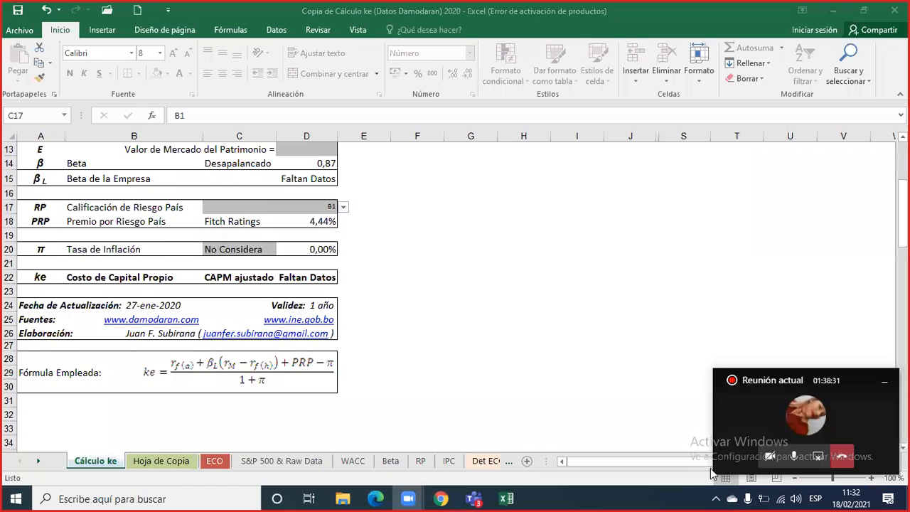
# - Enlarge the Cálculo ke sheet to 120% and examine the Fórmula Empleada
pyautogui.click(871, 477)
pyautogui.click(871, 477)
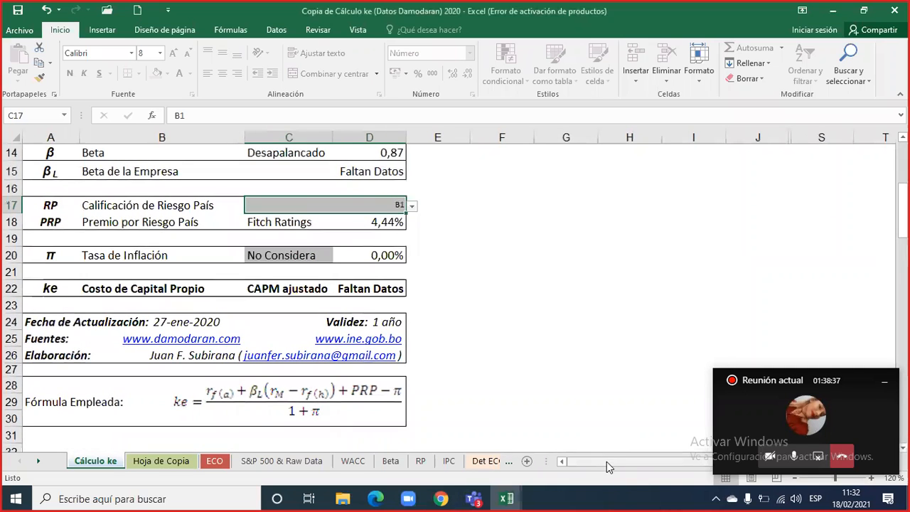
pyautogui.scroll(-1, 449, 394)
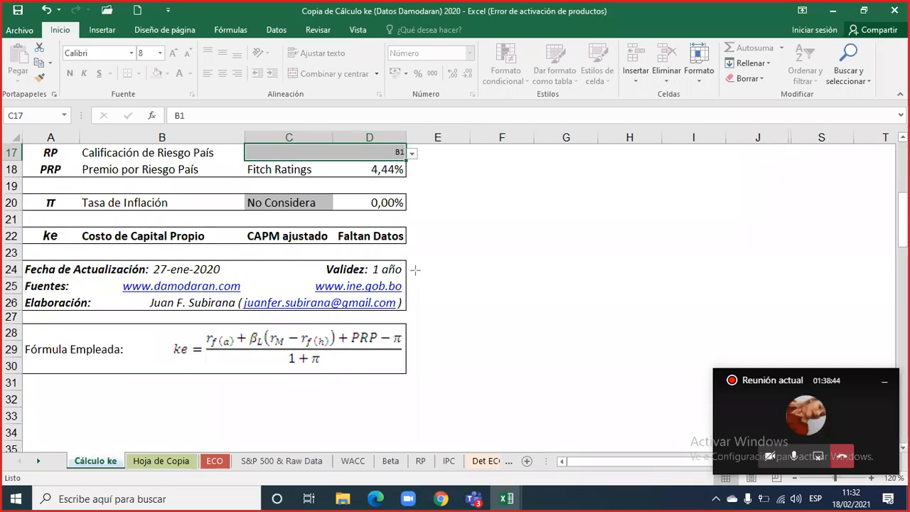
# - Box the rf(a)+βL(rM−rf(h)) part of the Fórmula Empleada in red and label it EEUU in green with a red arrow pointing to it
pyautogui.moveTo(201, 327)
pyautogui.mouseDown()
pyautogui.moveTo(206, 344)
pyautogui.moveTo(223, 348)
pyautogui.moveTo(339, 349)
pyautogui.mouseUp()
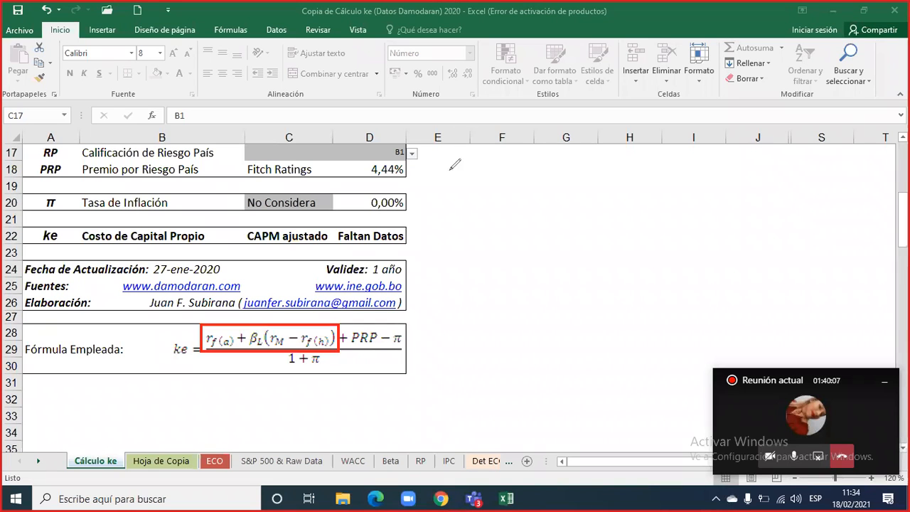
pyautogui.moveTo(516, 238)
pyautogui.mouseDown()
pyautogui.moveTo(457, 228)
pyautogui.moveTo(306, 306)
pyautogui.moveTo(299, 322)
pyautogui.moveTo(305, 313)
pyautogui.mouseUp()
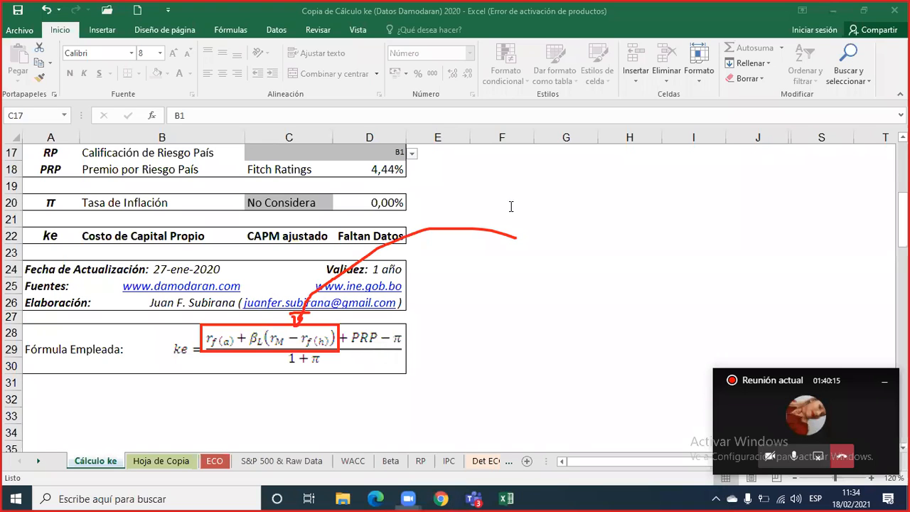
pyautogui.click(522, 232)
pyautogui.write('EEUU')
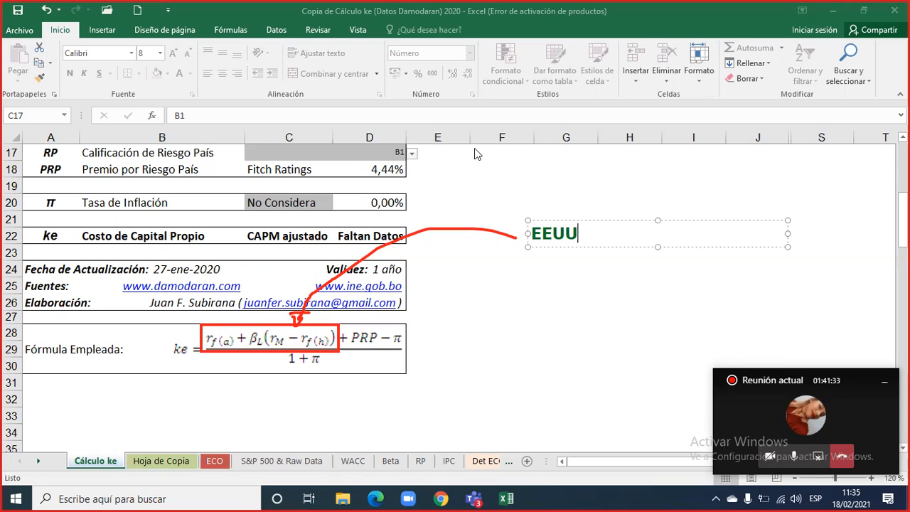
pyautogui.press('Escape')
pyautogui.press('Escape')
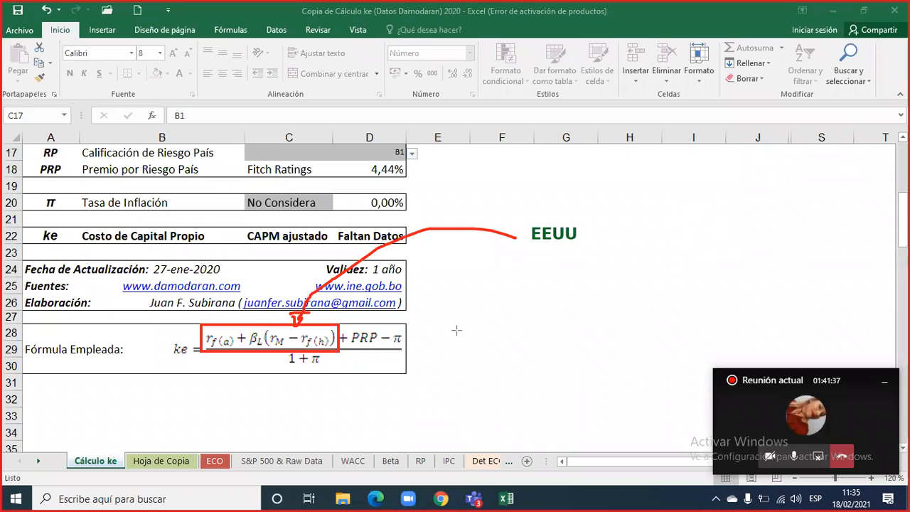
# - Mark the PRP term of the Fórmula Empleada with a green box, then clear all annotations from the sheet
pyautogui.moveTo(343, 322); pyautogui.dragTo(381, 349)
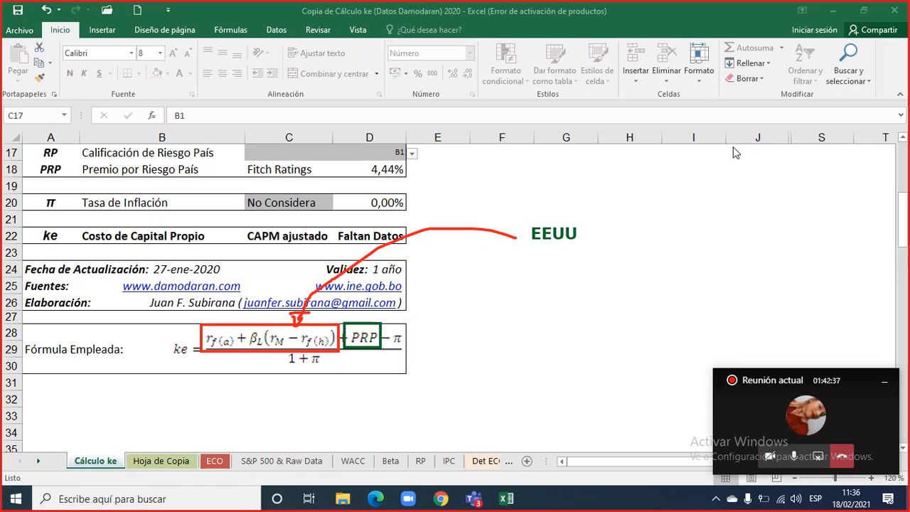
pyautogui.press('Escape')
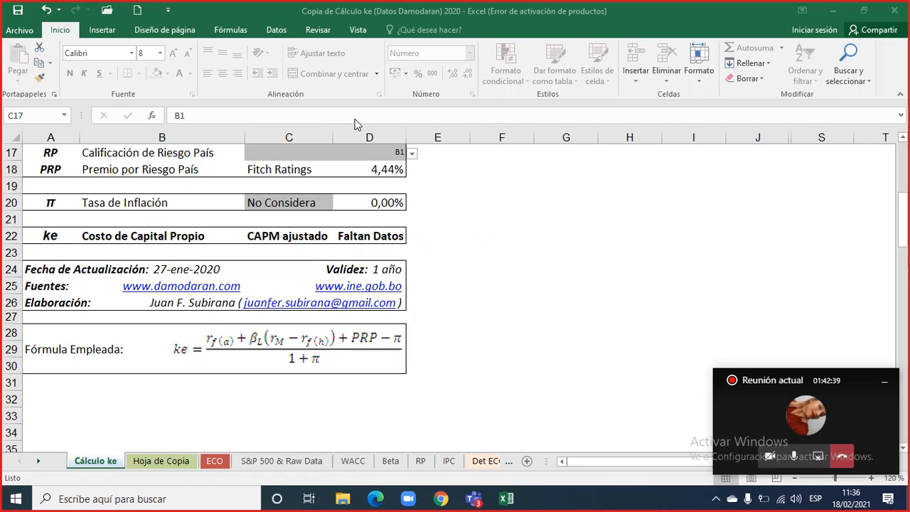